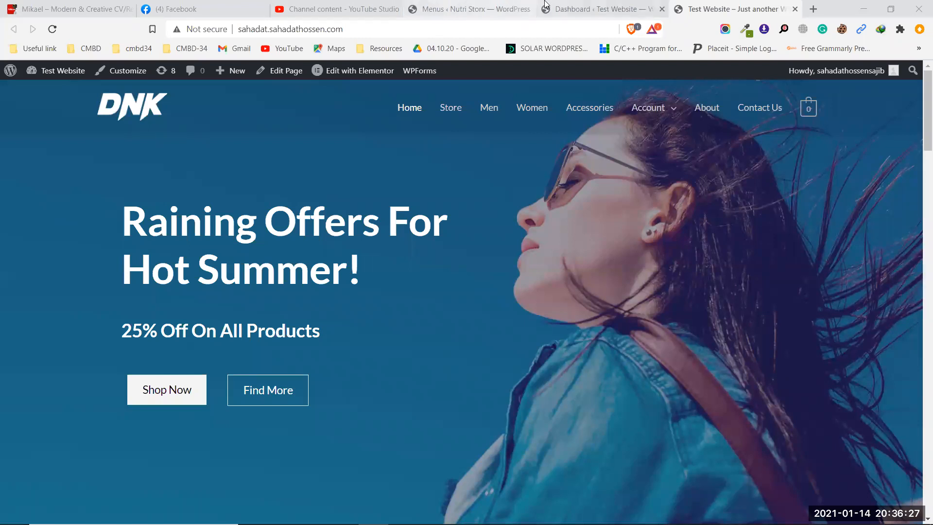
# Start a new page from the Test Website dashboard and bring its editor into view
pyautogui.click(584, 9)
pyautogui.click(110, 220)
pyautogui.click(734, 7)
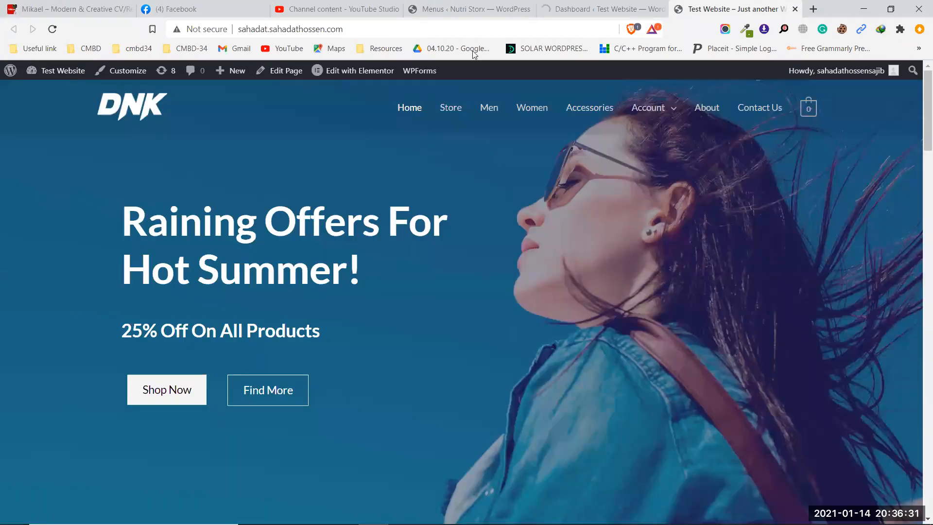
pyautogui.click(593, 7)
pyautogui.click(732, 9)
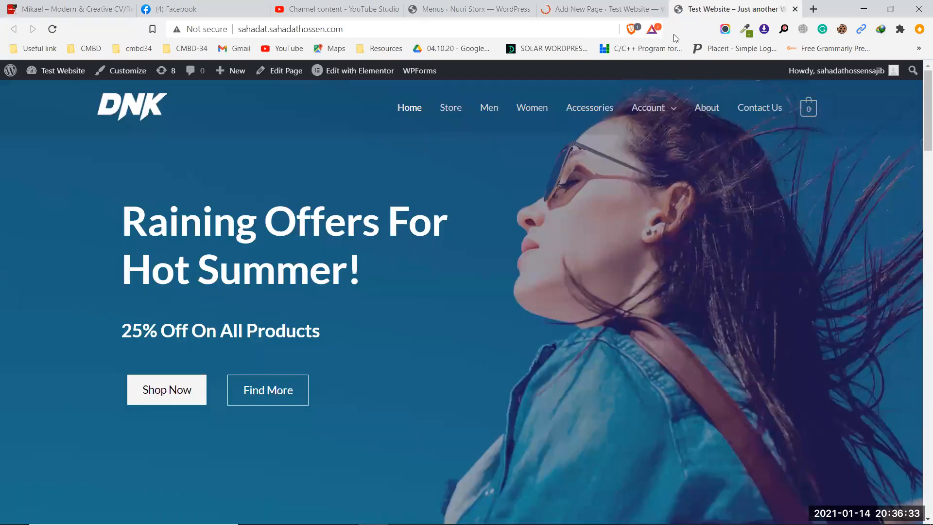
pyautogui.moveTo(353, 80)
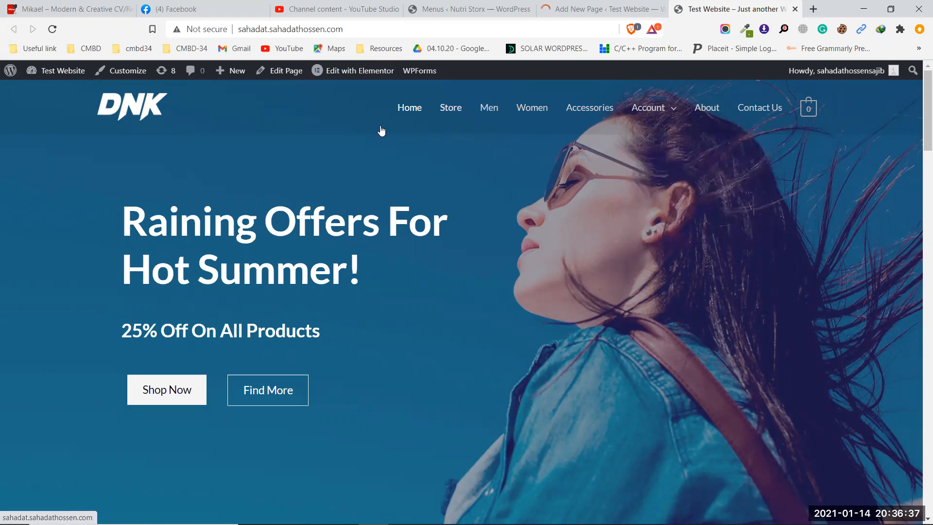
pyautogui.click(590, 4)
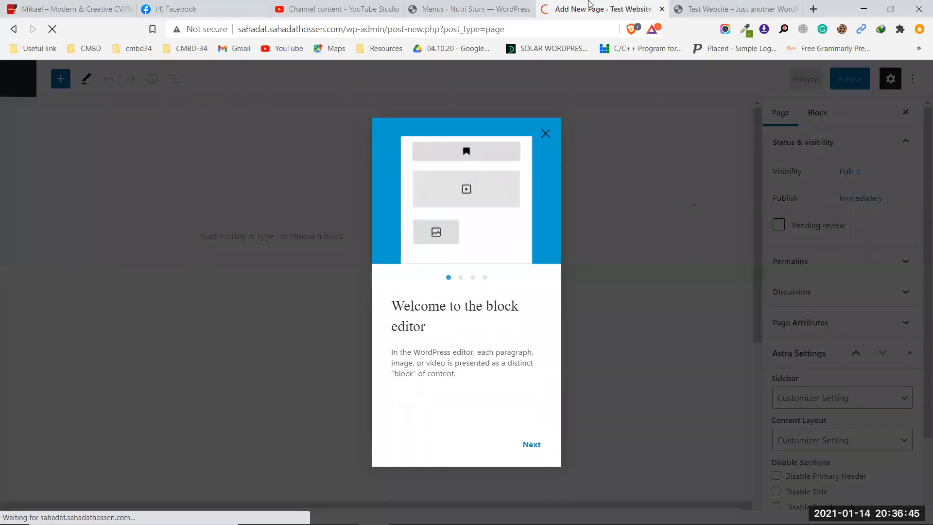
# Dismiss the block editor welcome guide, title the page Home 2 and open it for editing with Elementor
pyautogui.click(546, 134)
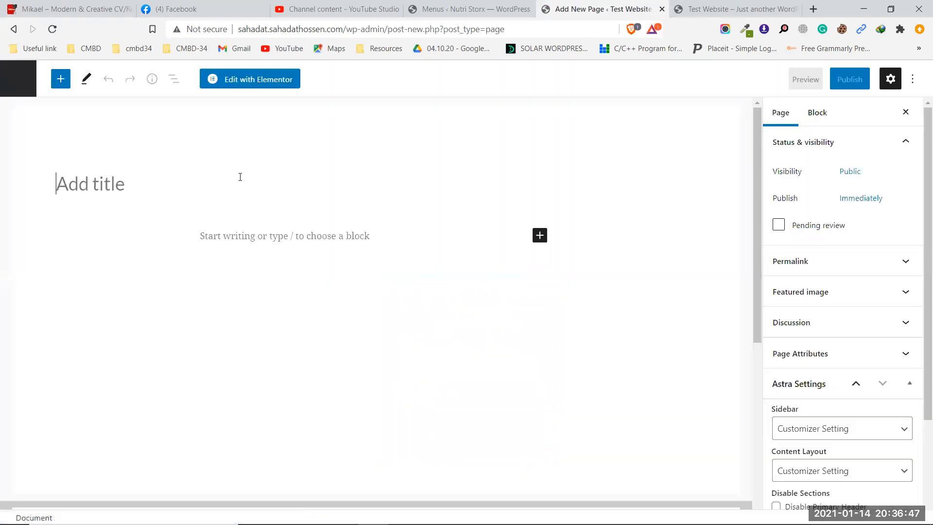
pyautogui.write('Home')
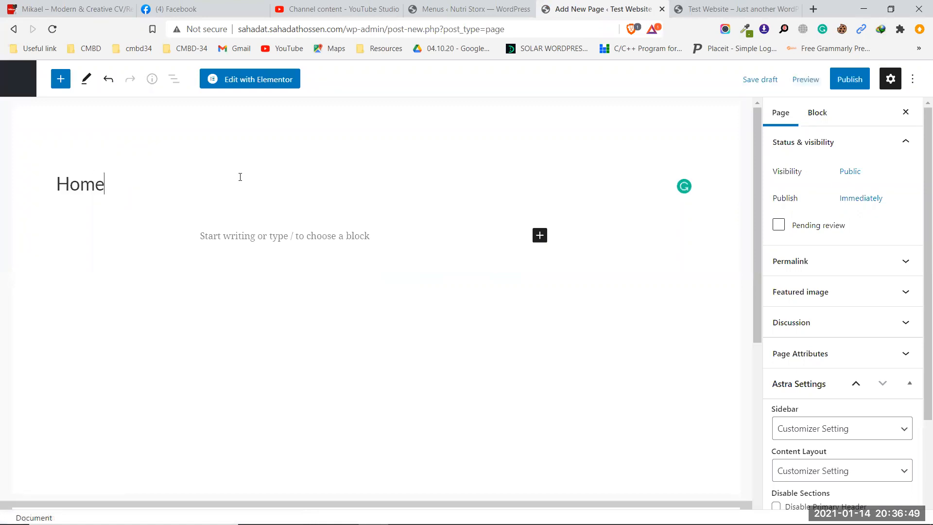
pyautogui.write(' 2')
pyautogui.click(224, 83)
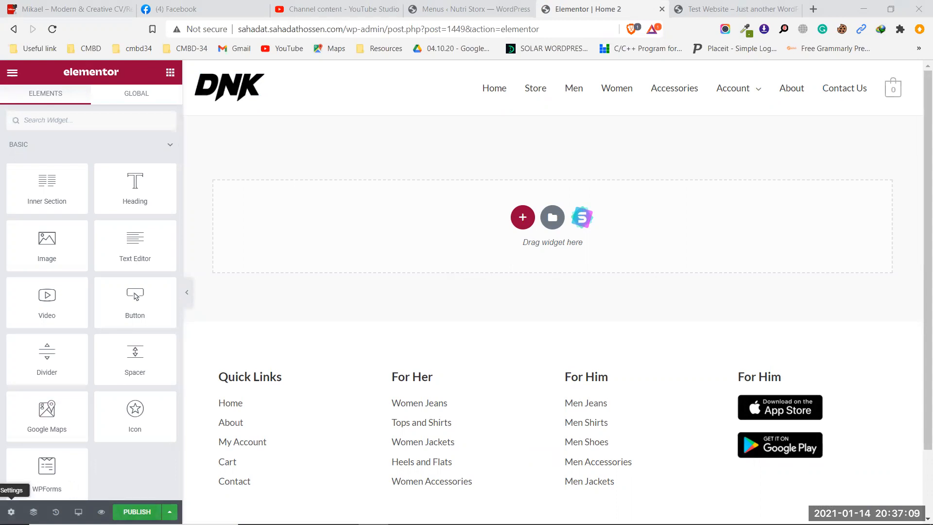
# Set the page layout to Elementor Canvas, publish the page and reload the editor
pyautogui.click(10, 512)
pyautogui.click(147, 370)
pyautogui.click(134, 388)
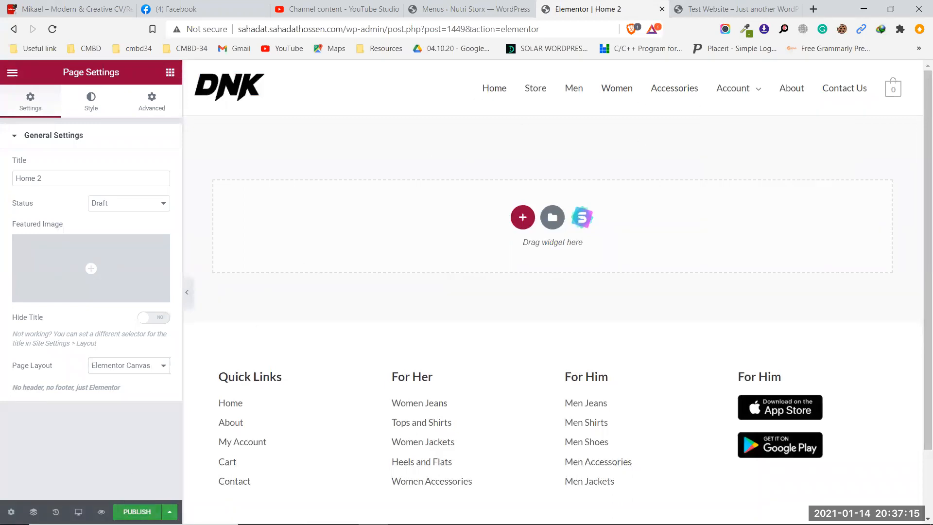
pyautogui.click(53, 29)
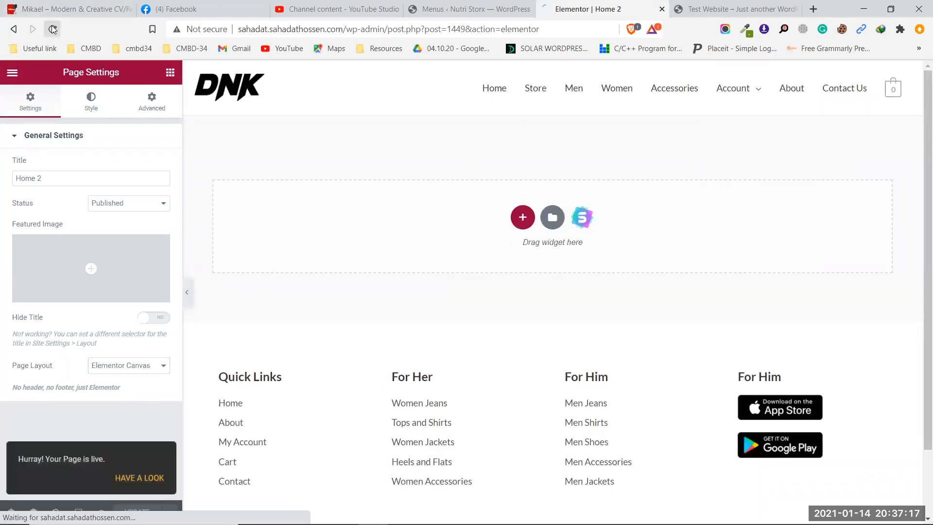
# Look at the Envato Elements plugin page in the Nutri Storx dashboard, then return to the Home 2 editor
pyautogui.click(452, 8)
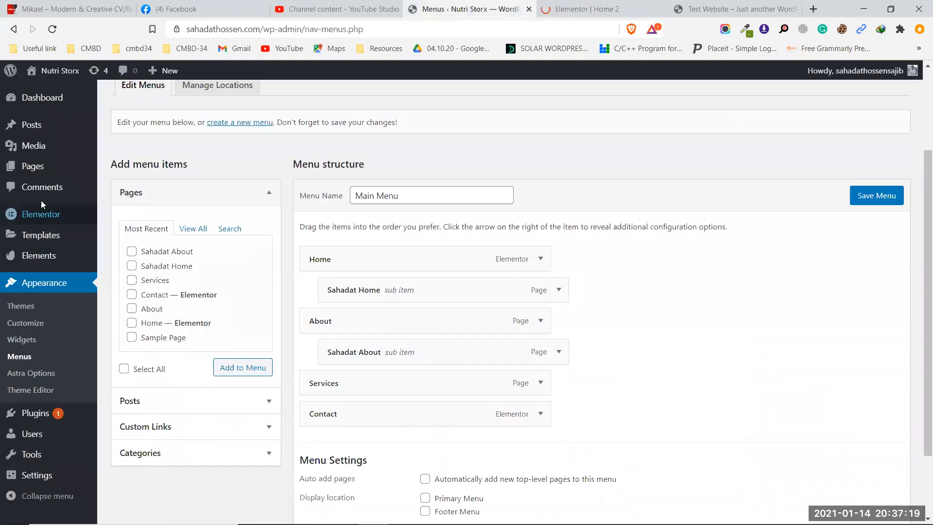
pyautogui.scroll(-2, 41, 209)
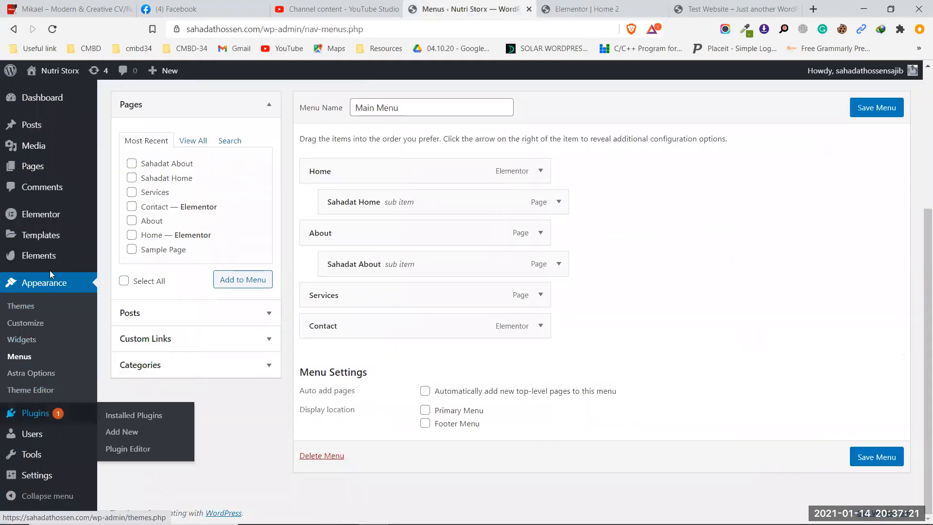
pyautogui.click(39, 256)
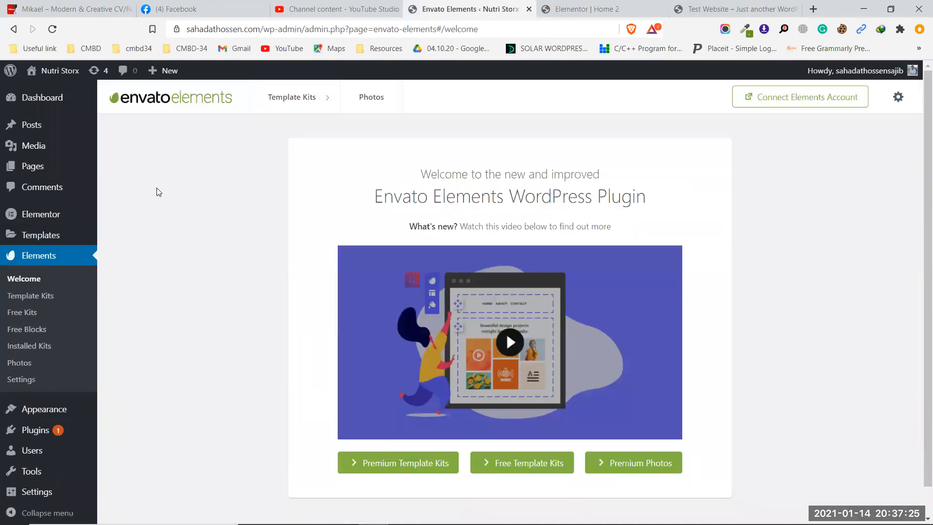
pyautogui.click(598, 9)
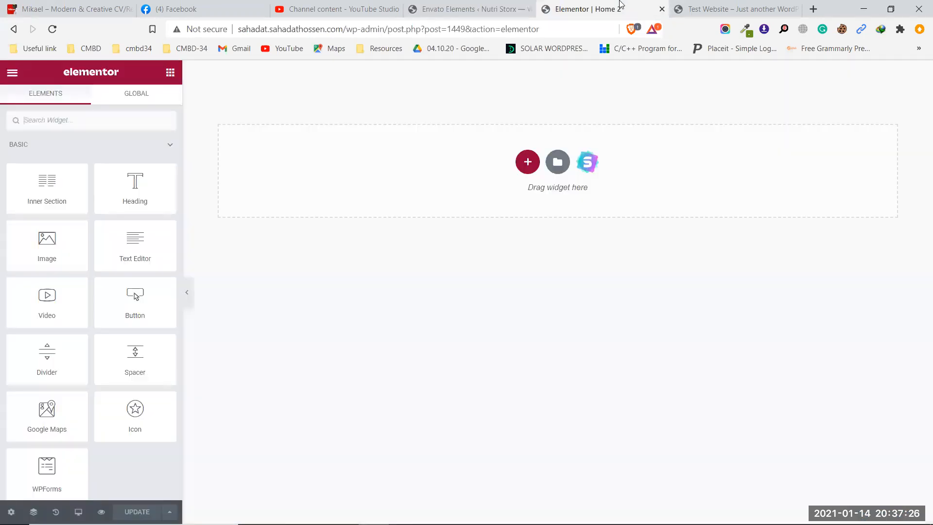
# Open the page for adding new plugins in the Test Website dashboard
pyautogui.click(729, 4)
pyautogui.moveTo(75, 74)
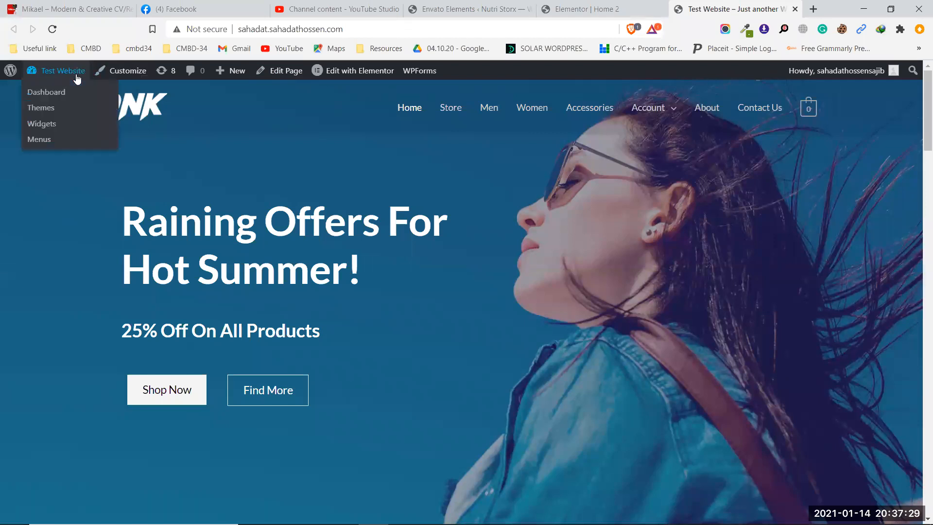
pyautogui.click(60, 98)
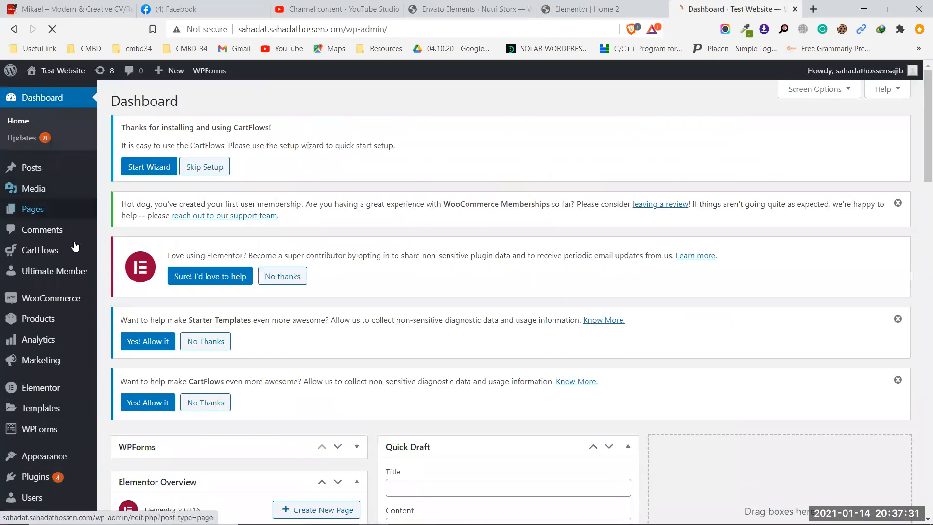
pyautogui.scroll(-1, 74, 306)
pyautogui.moveTo(57, 427)
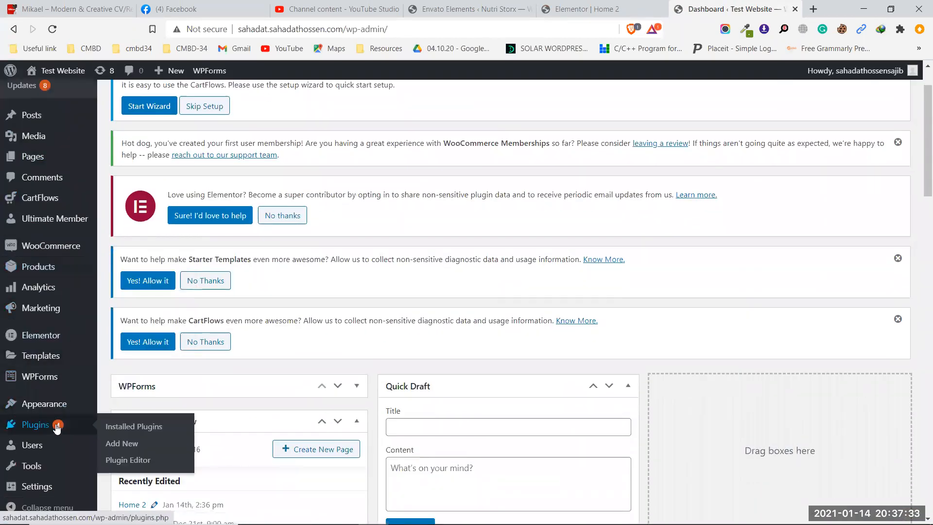
pyautogui.click(128, 444)
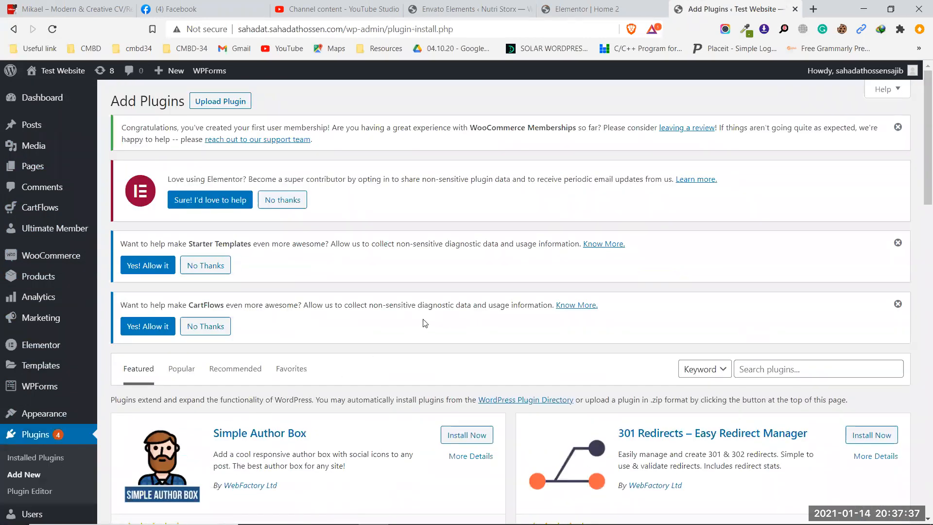
# Search the plugin directory for envato, then install and activate Envato Elements – Photos & Elementor Templates
pyautogui.click(755, 370)
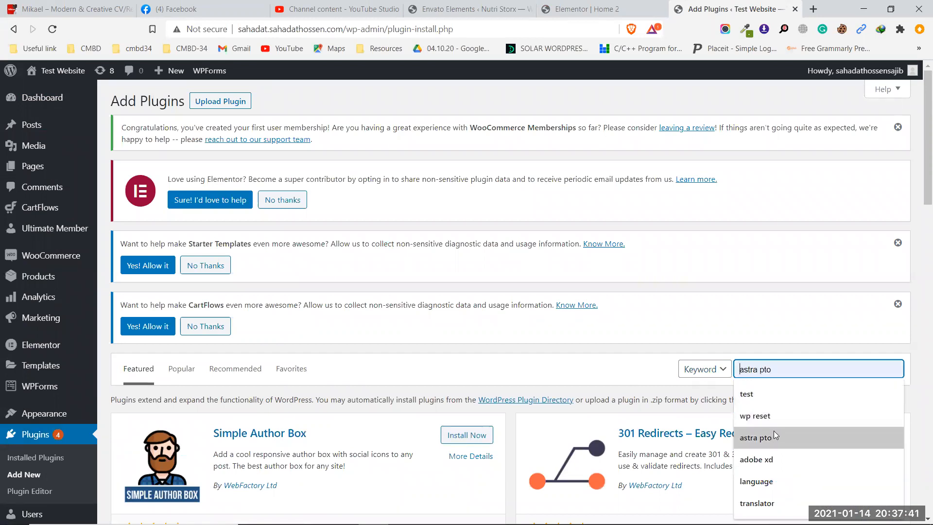
pyautogui.write('enva')
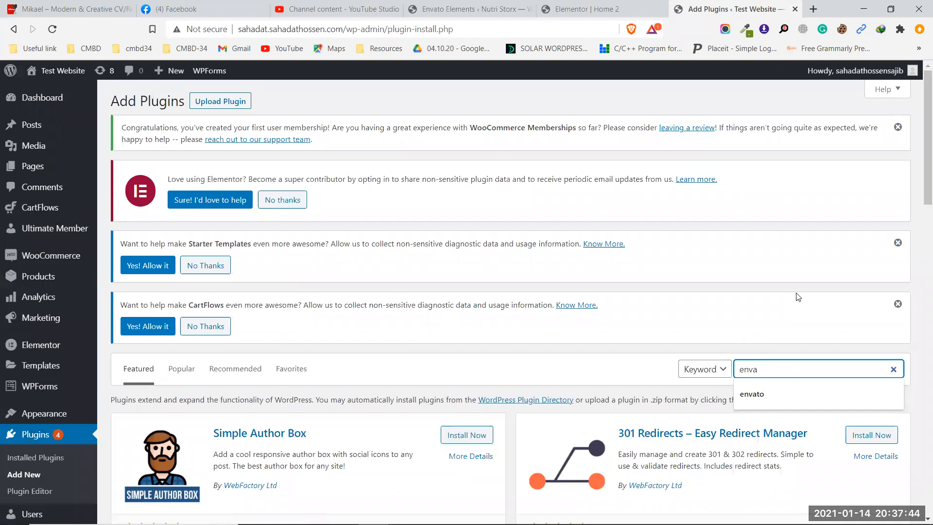
pyautogui.press('Return')
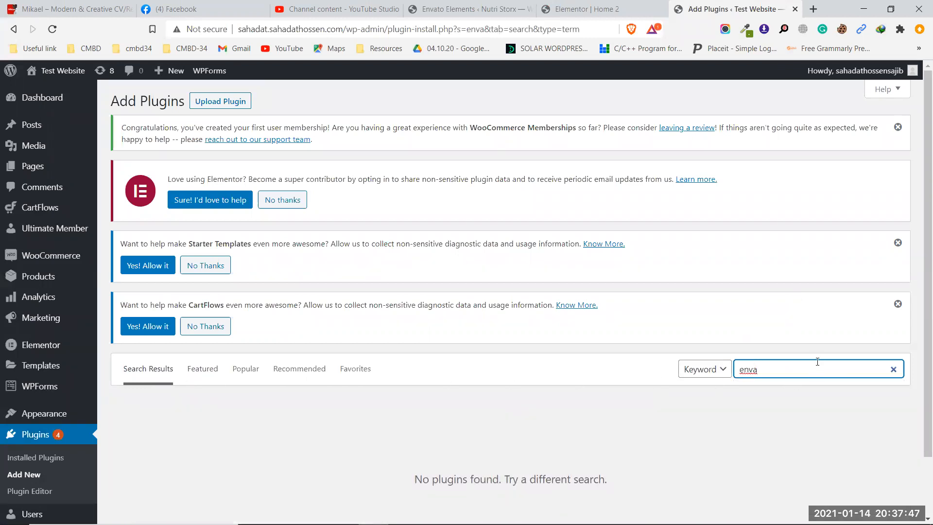
pyautogui.write('to')
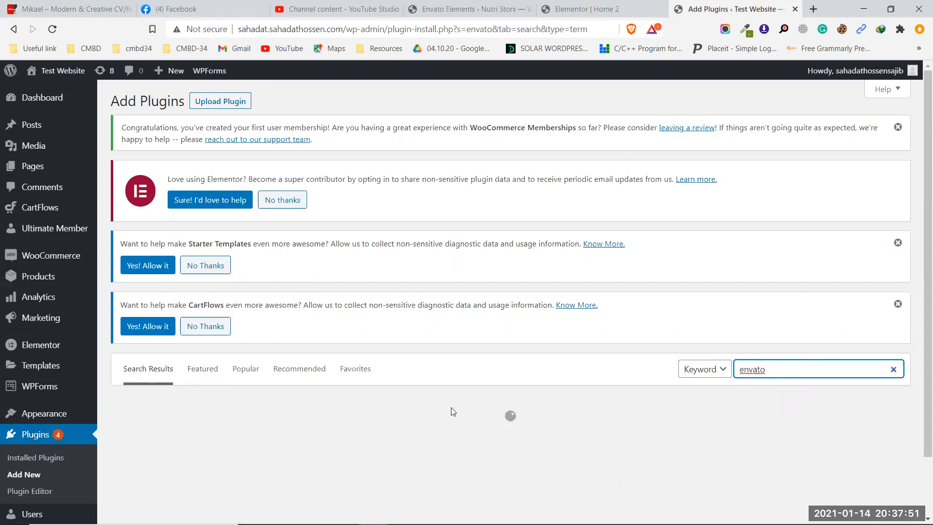
pyautogui.click(457, 439)
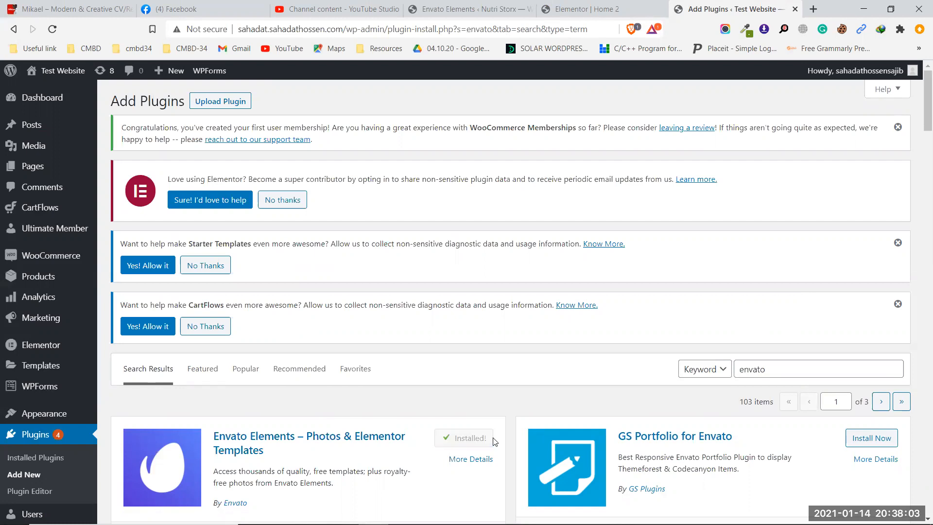
pyautogui.click(472, 442)
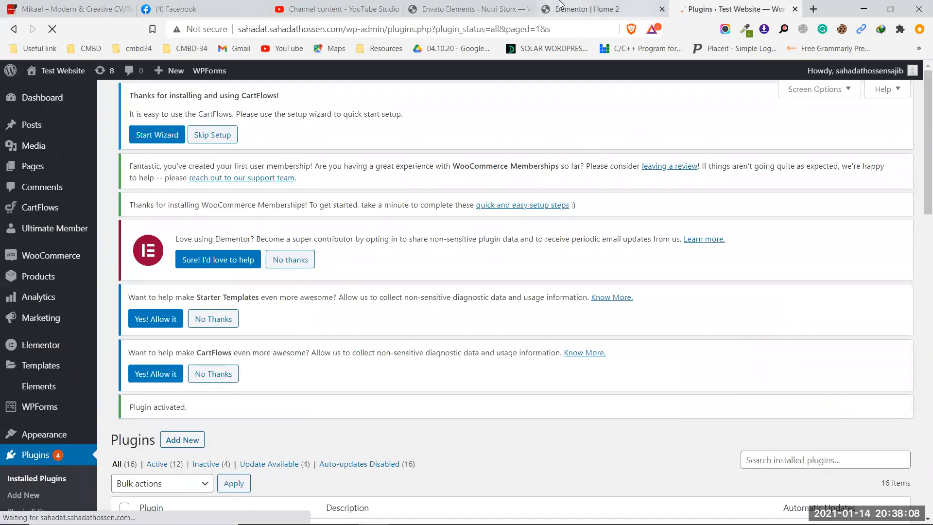
# Reload the Home 2 editor and import the Home page of the Outdoor Adventure starter template
pyautogui.click(597, 4)
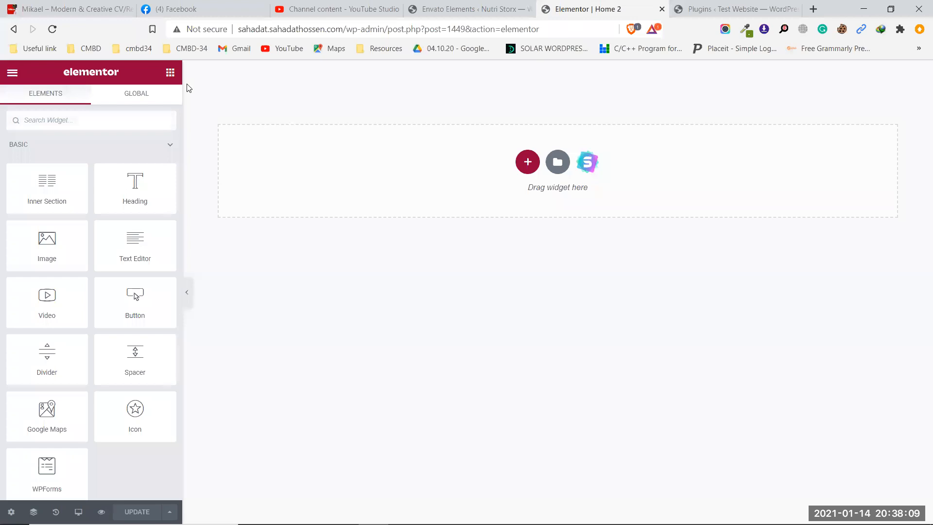
pyautogui.click(53, 29)
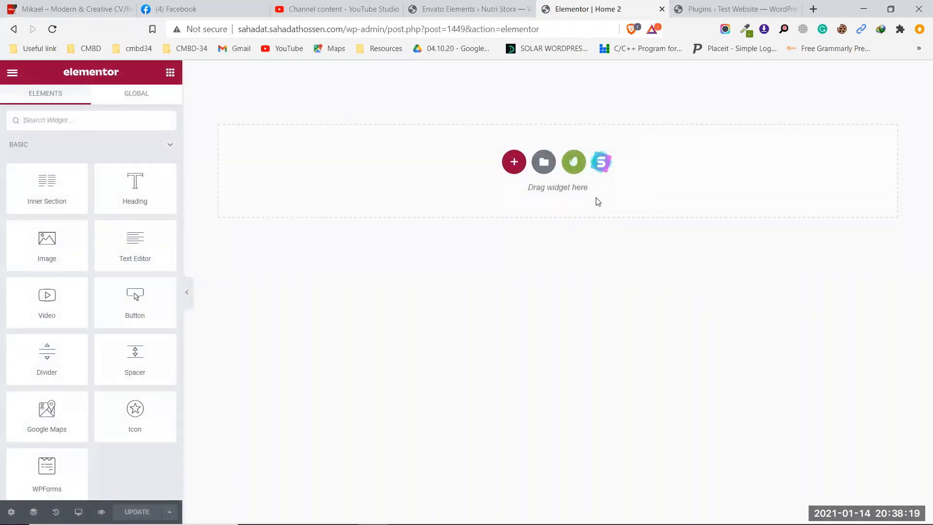
pyautogui.click(601, 162)
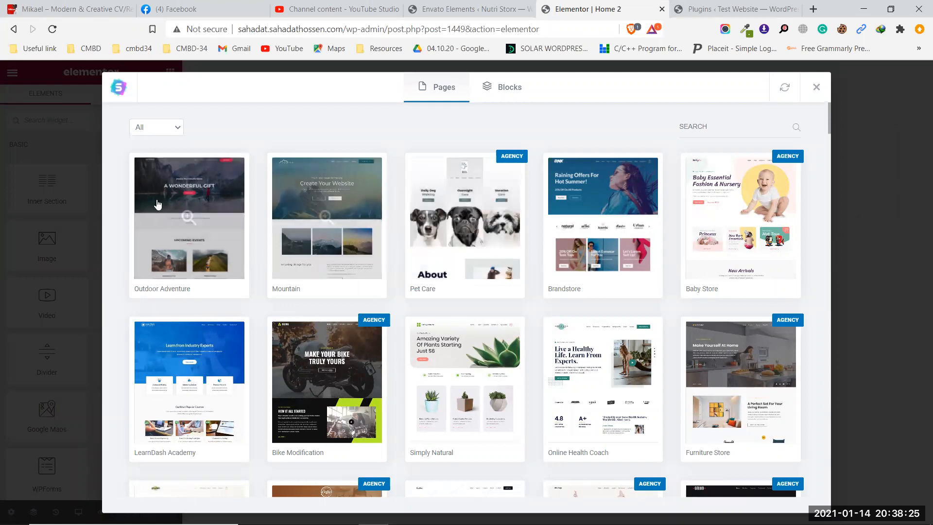
pyautogui.click(203, 203)
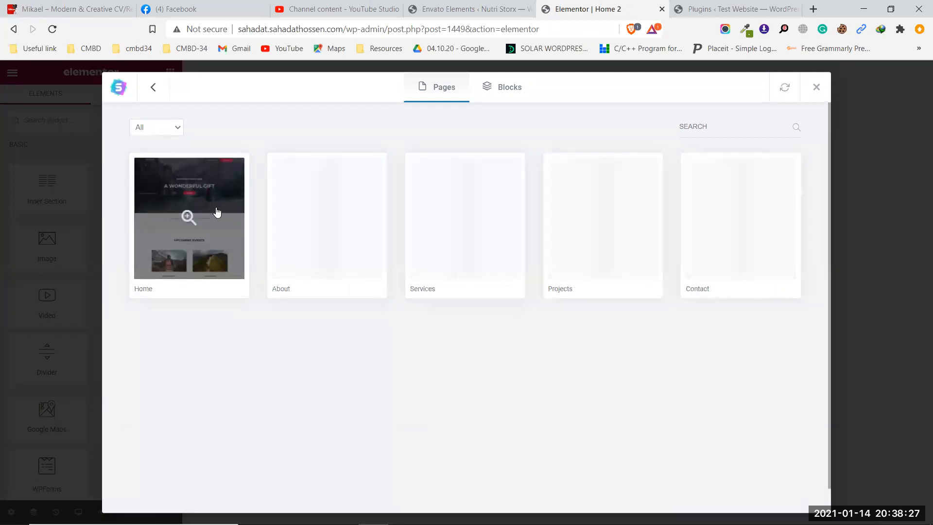
pyautogui.click(216, 207)
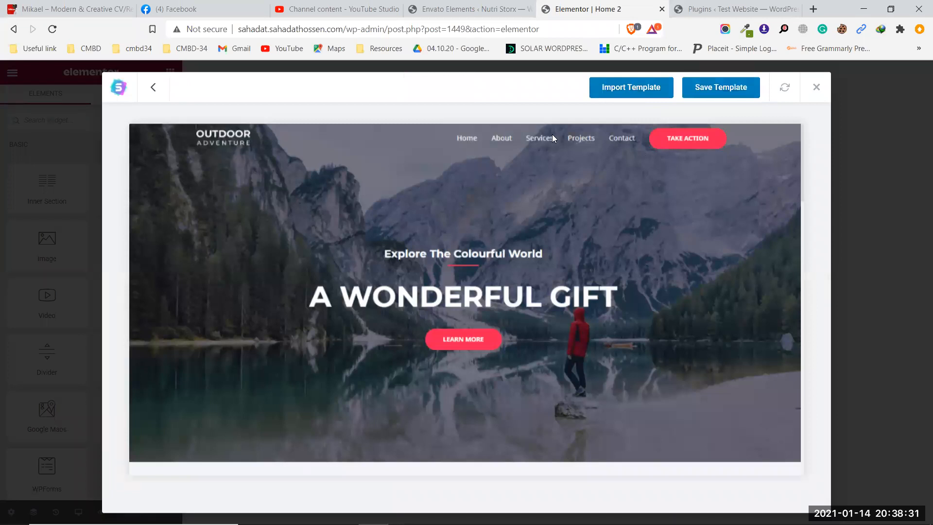
pyautogui.click(612, 87)
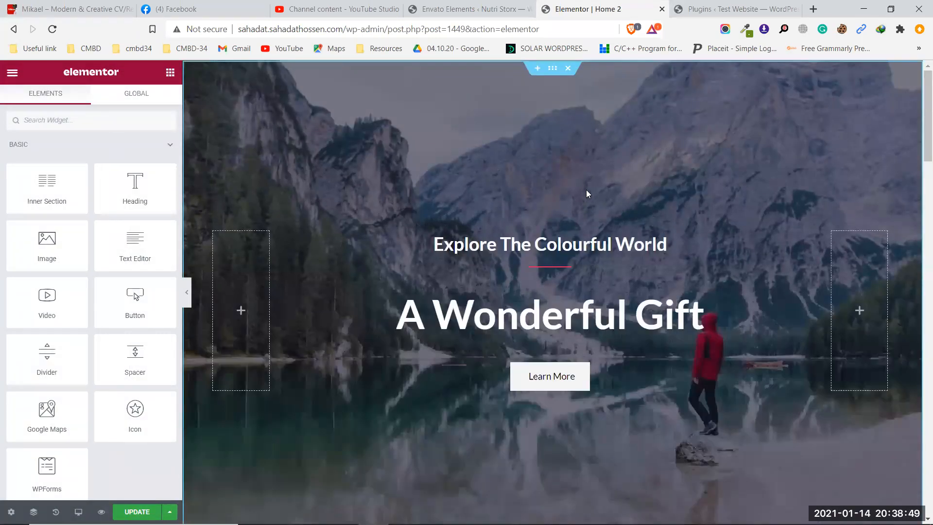
# Look over the imported template's sections and update the Home 2 page
pyautogui.scroll(-15, 586, 193)
pyautogui.scroll(-20, 587, 192)
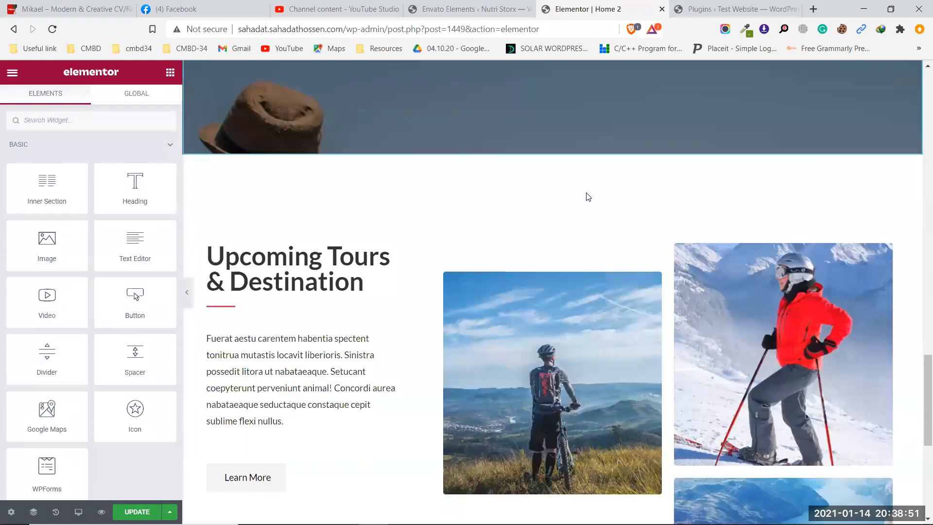
pyautogui.scroll(13, 585, 198)
pyautogui.scroll(12, 580, 201)
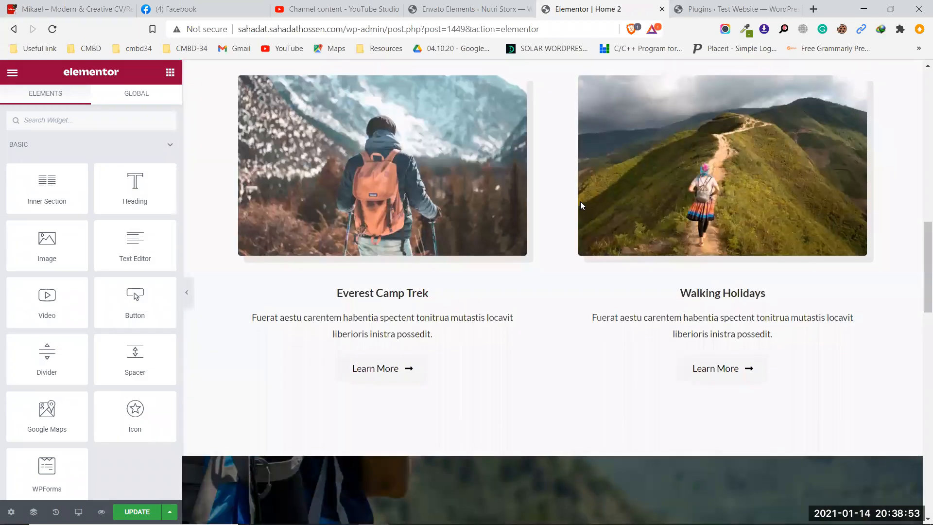
pyautogui.click(132, 510)
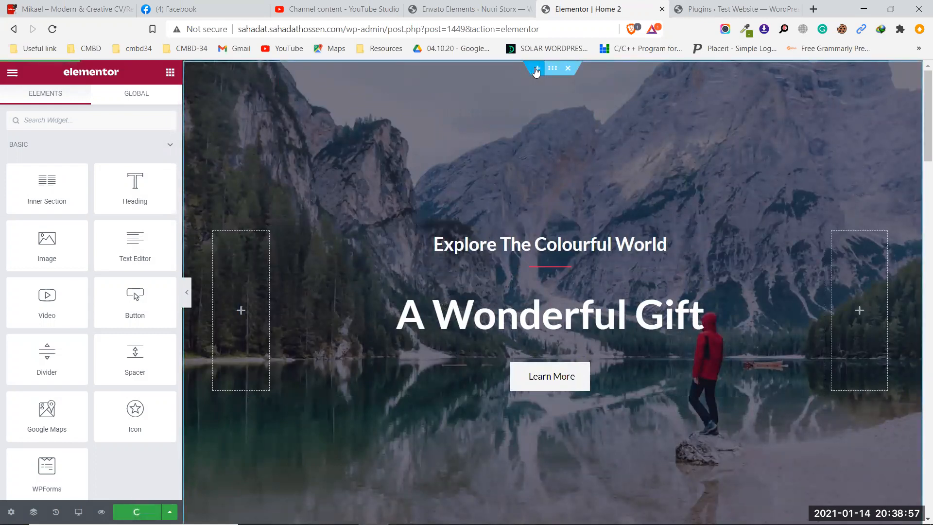
# Insert the free Envato Header (with Nav) block with the round blue logo and blue button above the hero section
pyautogui.click(537, 69)
pyautogui.click(573, 122)
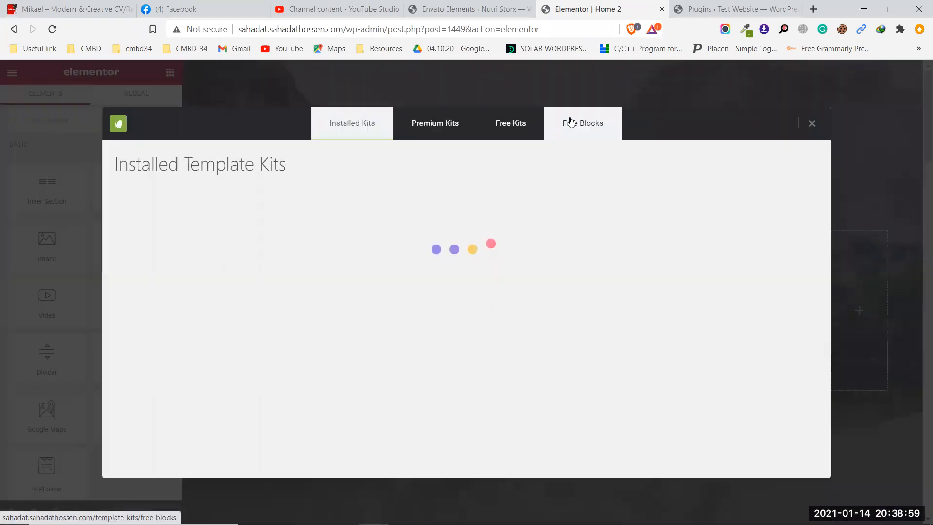
pyautogui.click(582, 127)
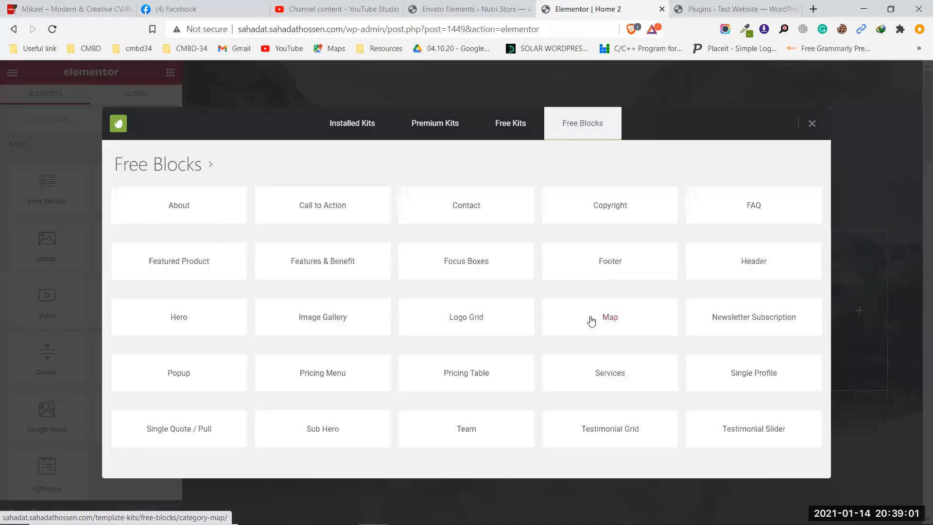
pyautogui.click(748, 267)
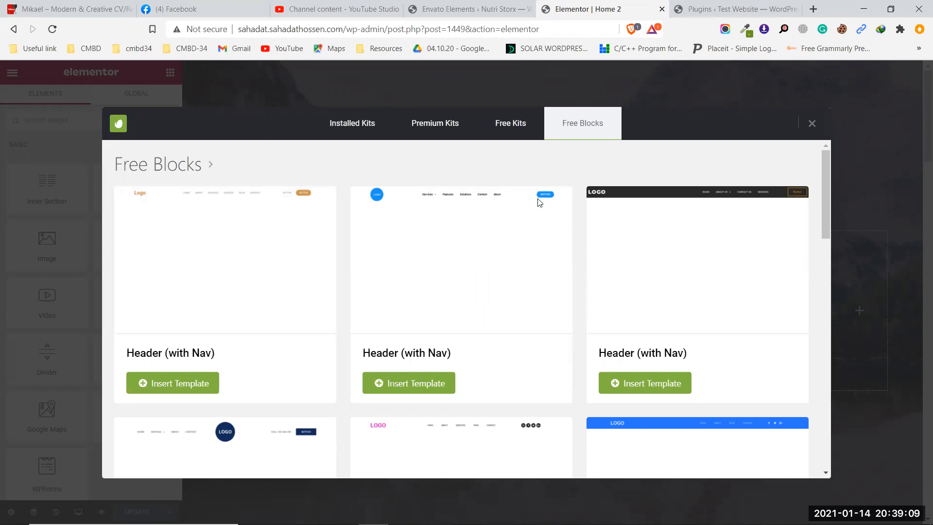
pyautogui.click(436, 381)
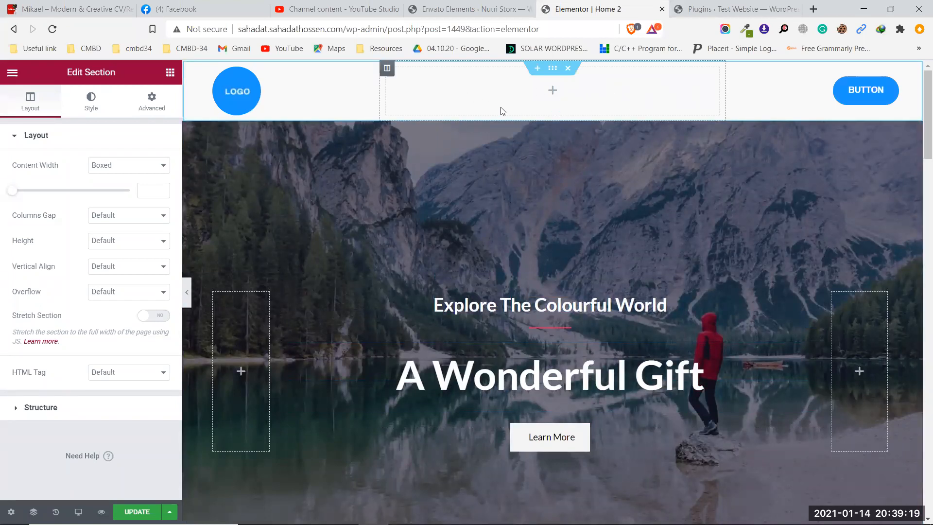
# Check the widget list for the Pro widgets and open the dashboard page for adding new plugins
pyautogui.click(170, 74)
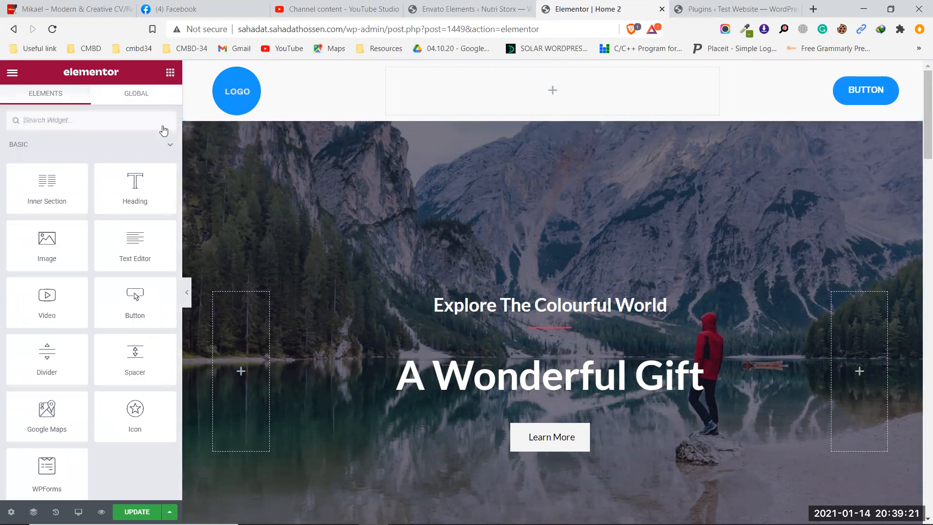
pyautogui.scroll(-6, 151, 277)
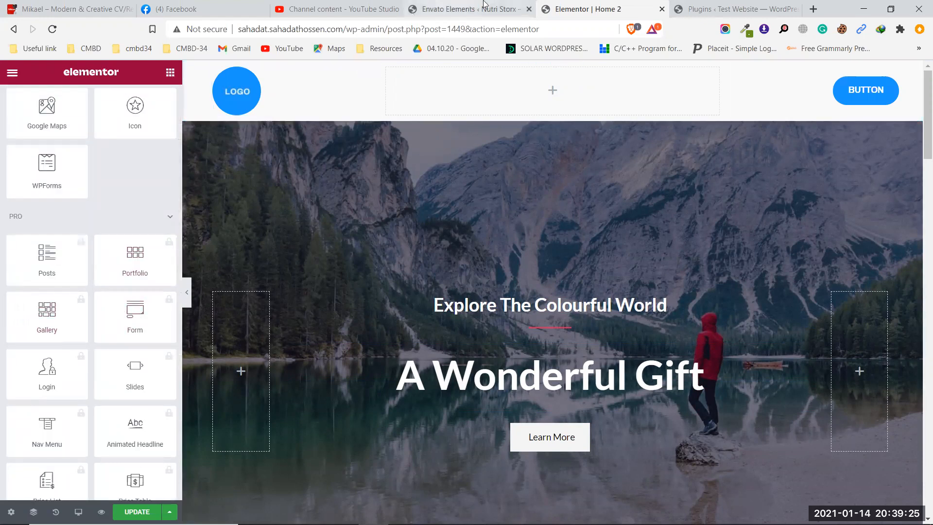
pyautogui.click(719, 8)
pyautogui.scroll(-4, 39, 367)
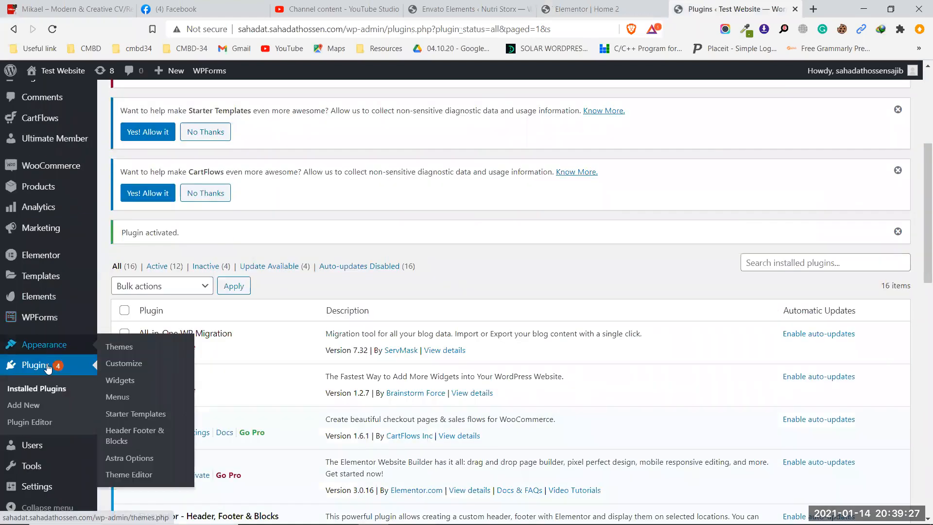
pyautogui.scroll(-3, 44, 389)
pyautogui.click(39, 412)
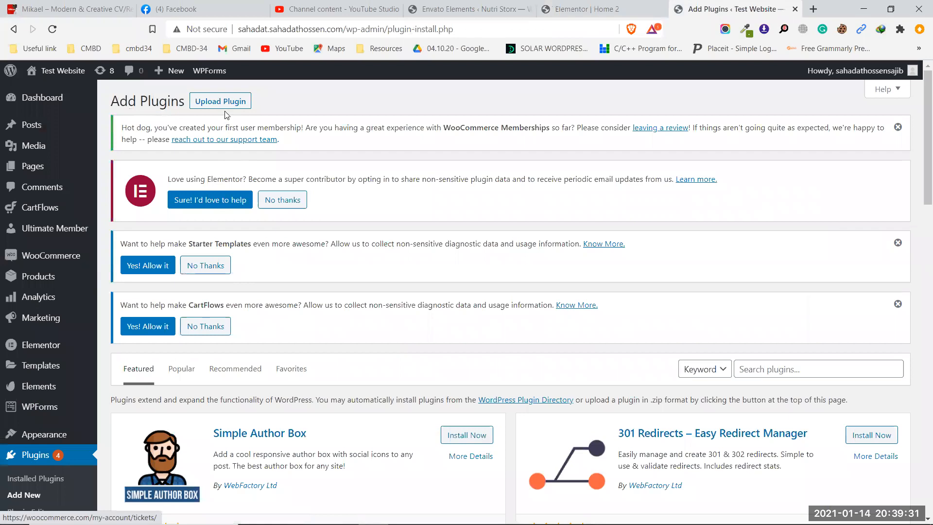
# Upload elementor-pro3.0.9.zip as a plugin, install it and activate it
pyautogui.click(225, 103)
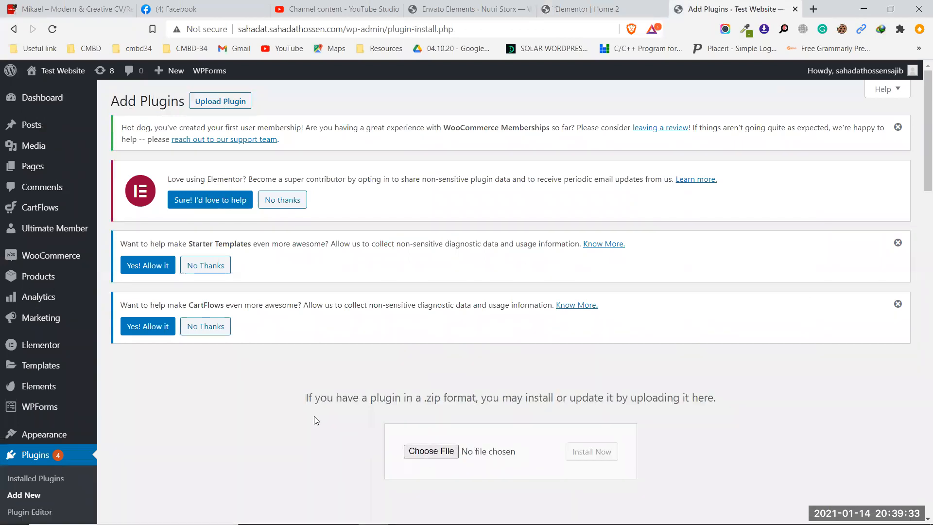
pyautogui.click(431, 451)
pyautogui.click(161, 102)
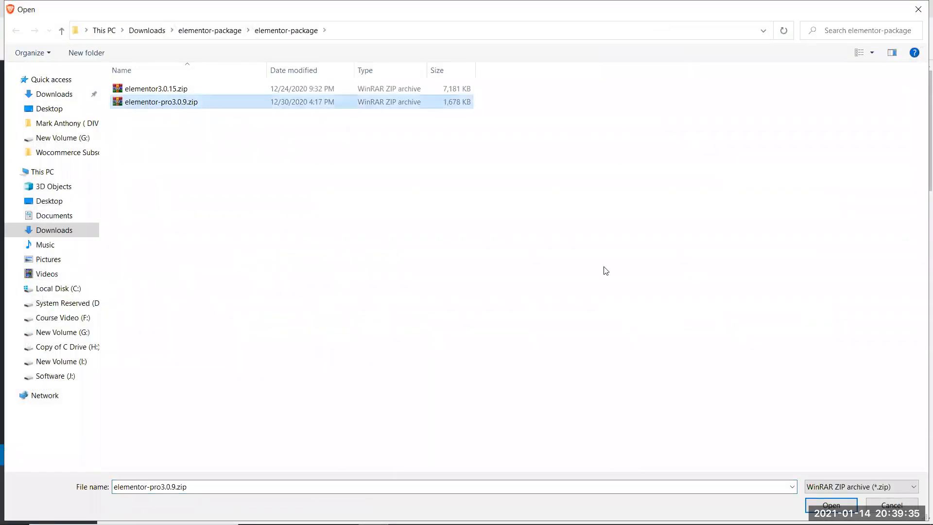
pyautogui.click(831, 506)
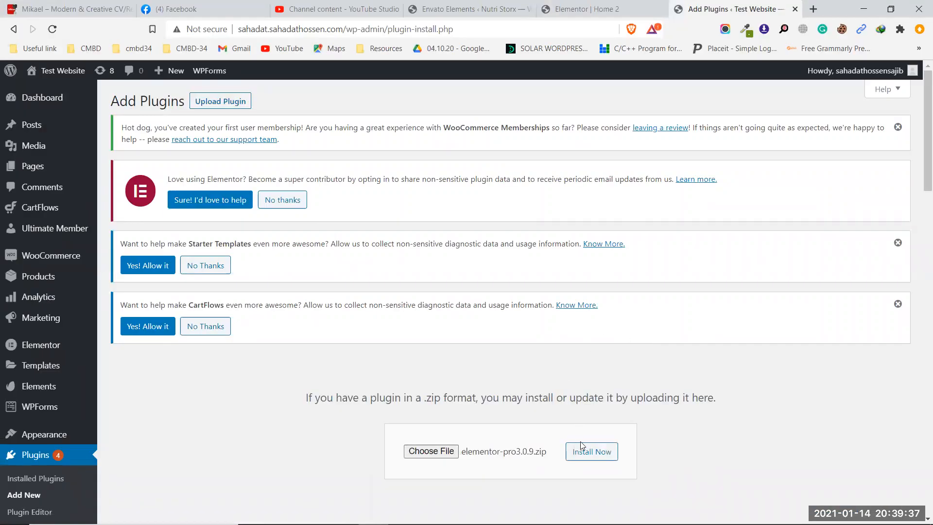
pyautogui.click(586, 452)
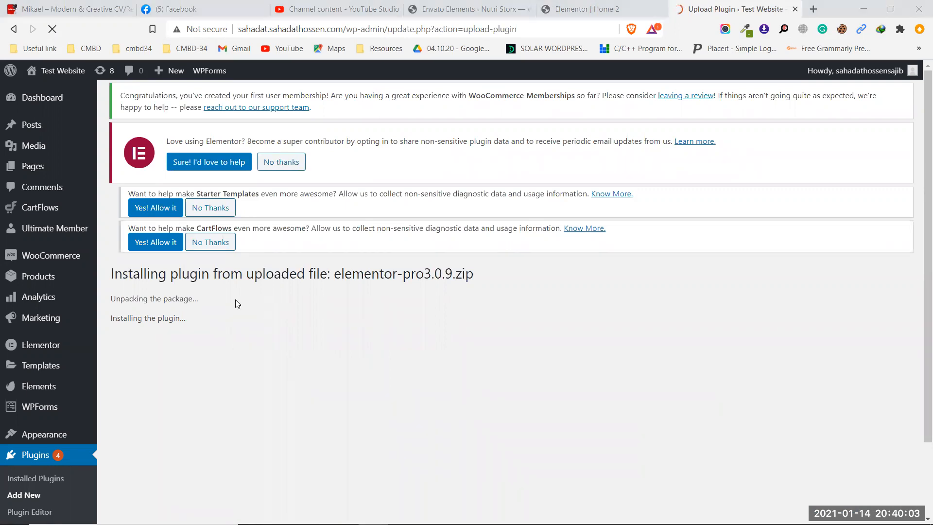
pyautogui.click(147, 363)
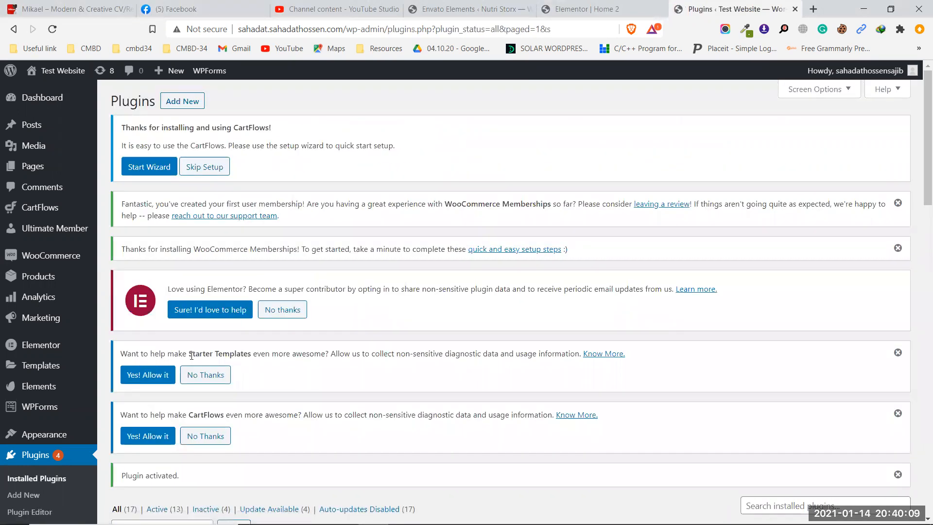
pyautogui.scroll(-6, 252, 356)
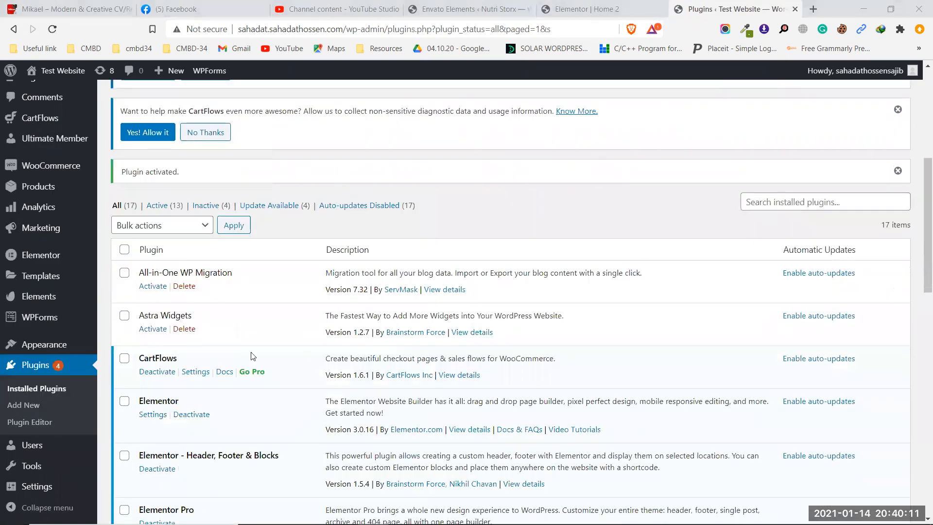
# Save and reload the Home 2 editor, and place a Nav Menu widget in the header's empty middle column
pyautogui.click(583, 9)
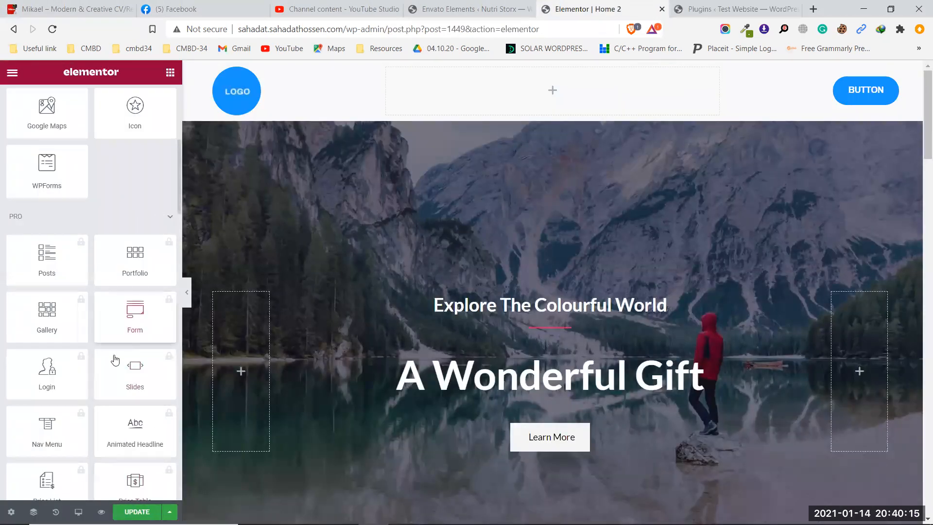
pyautogui.hotkey('ctrl', 's')
pyautogui.click(52, 29)
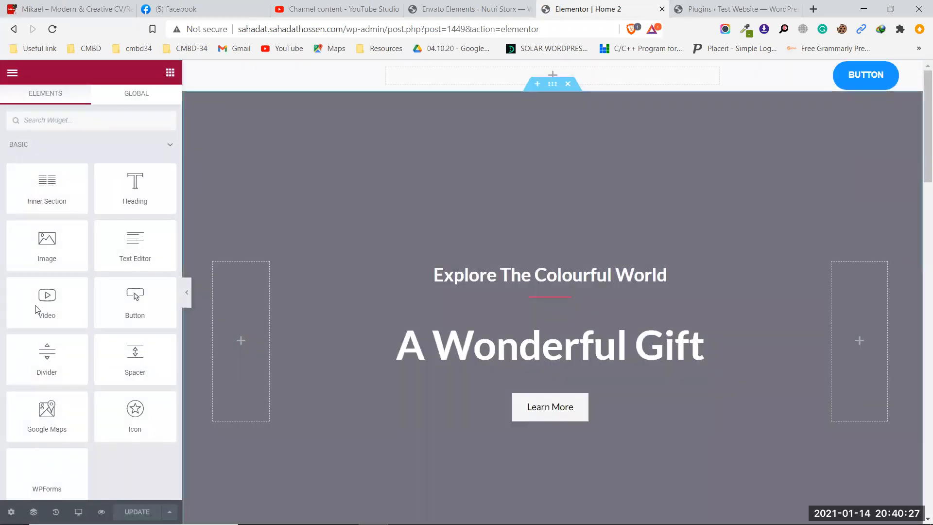
pyautogui.scroll(-6, 43, 292)
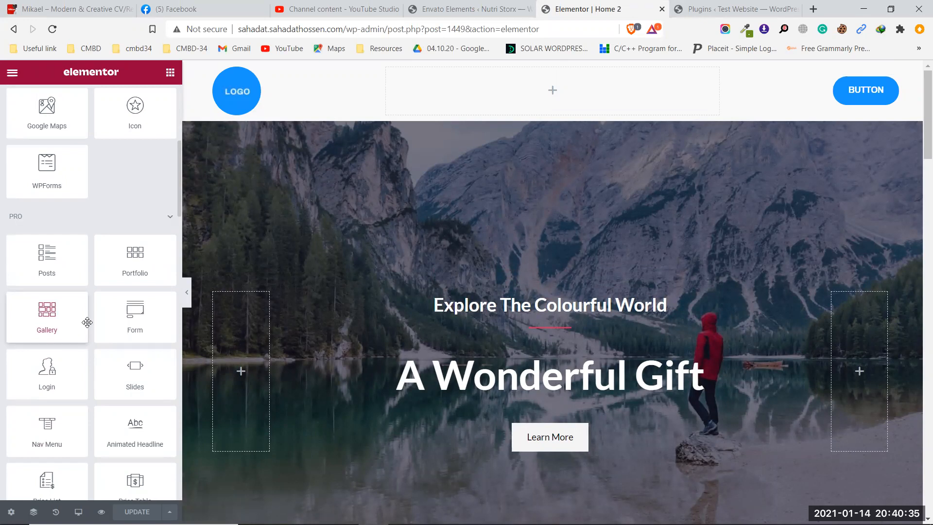
pyautogui.moveTo(41, 432); pyautogui.dragTo(534, 82)
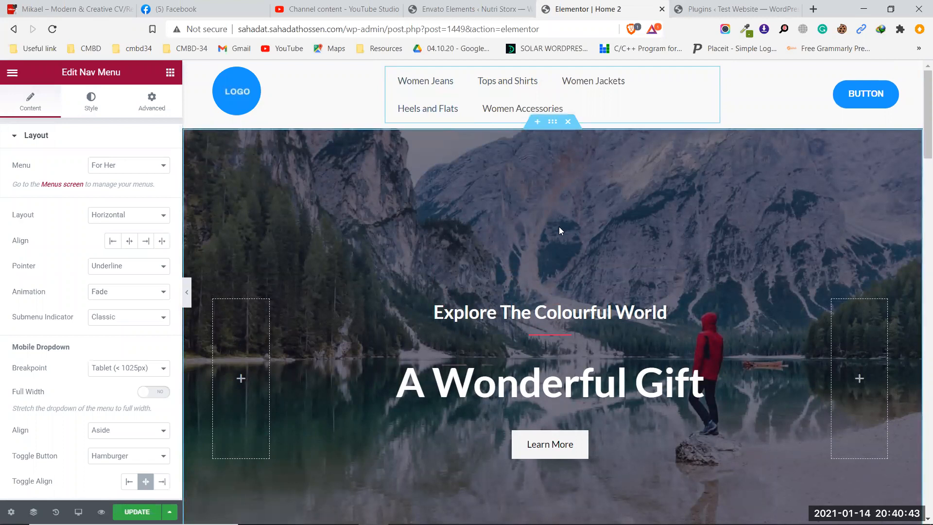
# Dismiss the editing tip and set the header's Nav Menu widget to use Main Menu
pyautogui.click(711, 75)
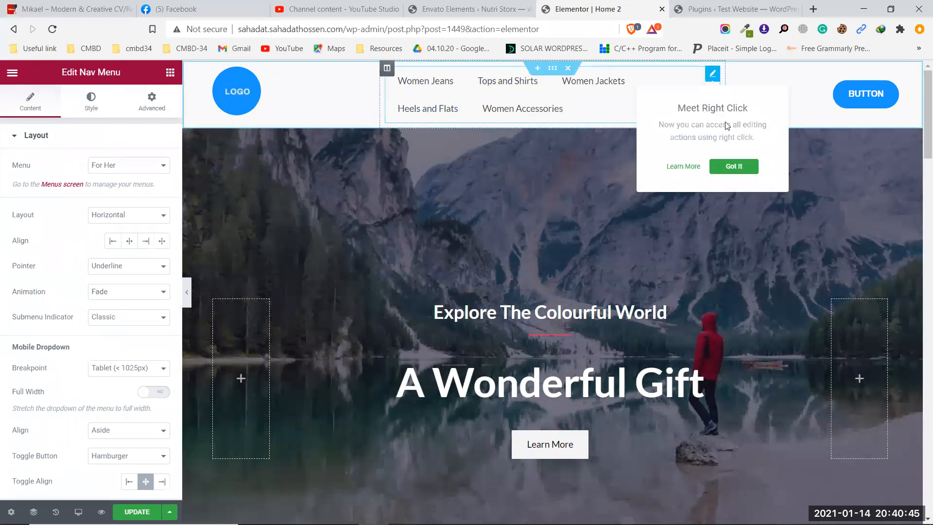
pyautogui.click(733, 166)
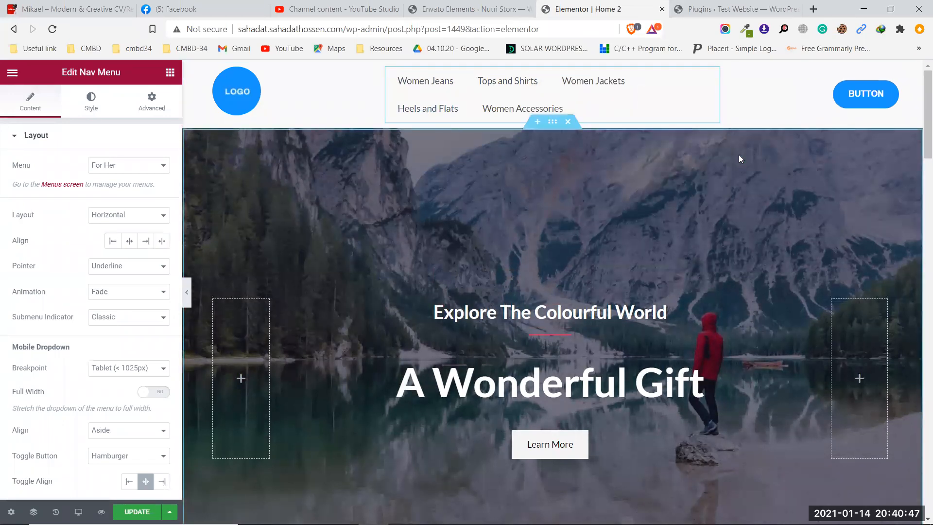
pyautogui.click(128, 166)
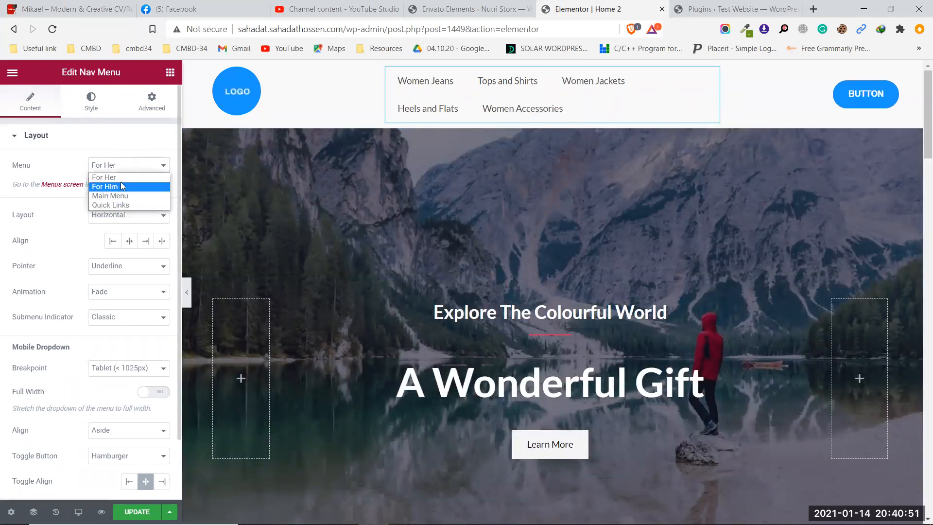
pyautogui.click(128, 195)
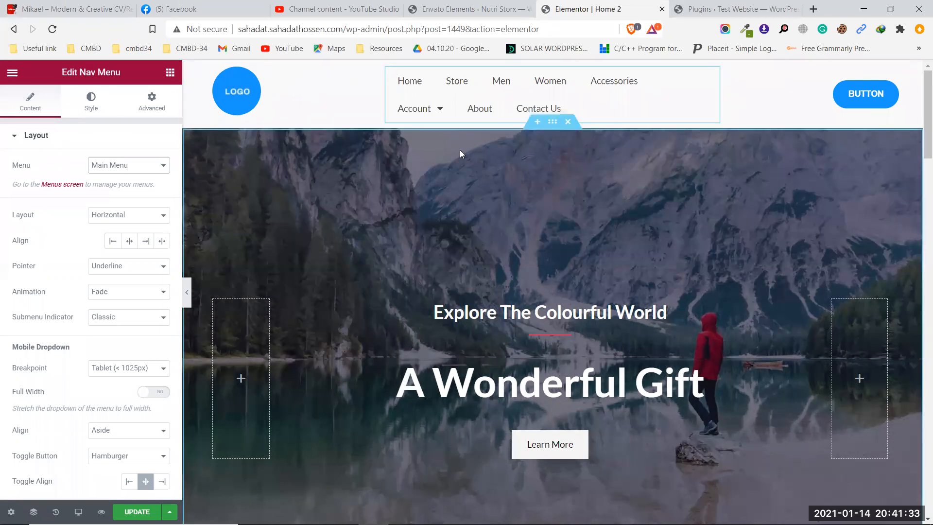
# Preview the Outdoor Adventure starter template's header from a new section, without importing it, and discard that section
pyautogui.click(537, 122)
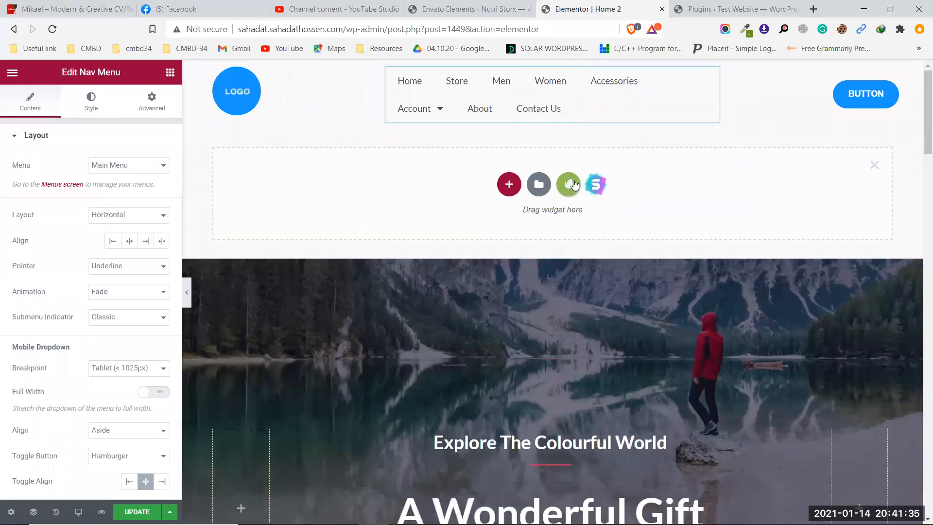
pyautogui.click(597, 185)
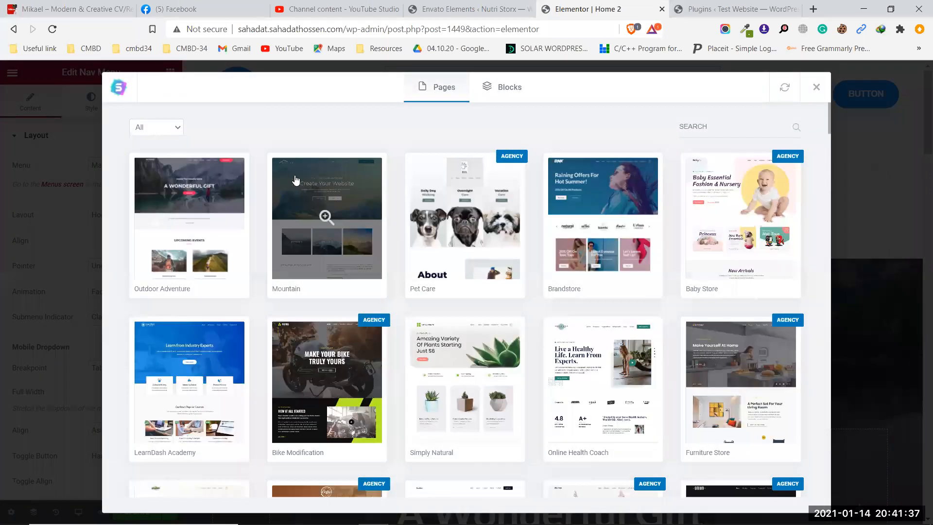
pyautogui.click(206, 187)
pyautogui.click(207, 185)
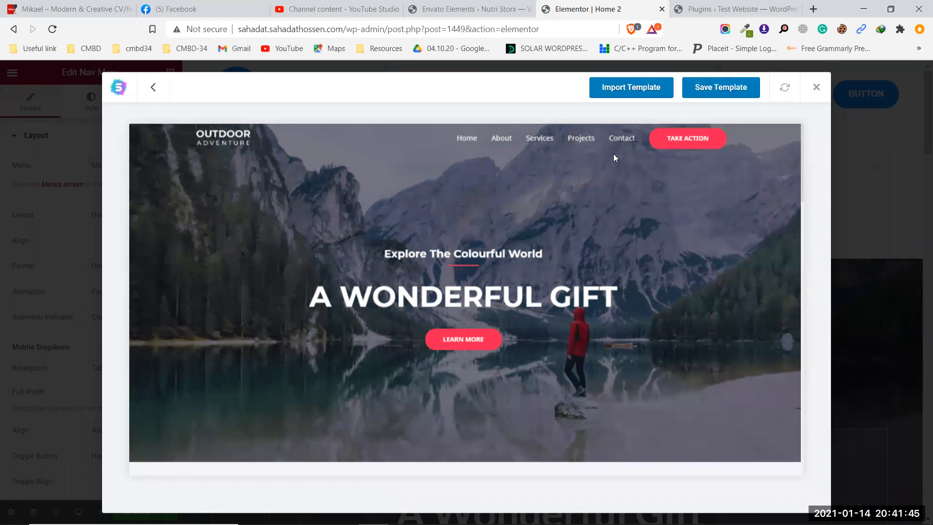
pyautogui.click(812, 89)
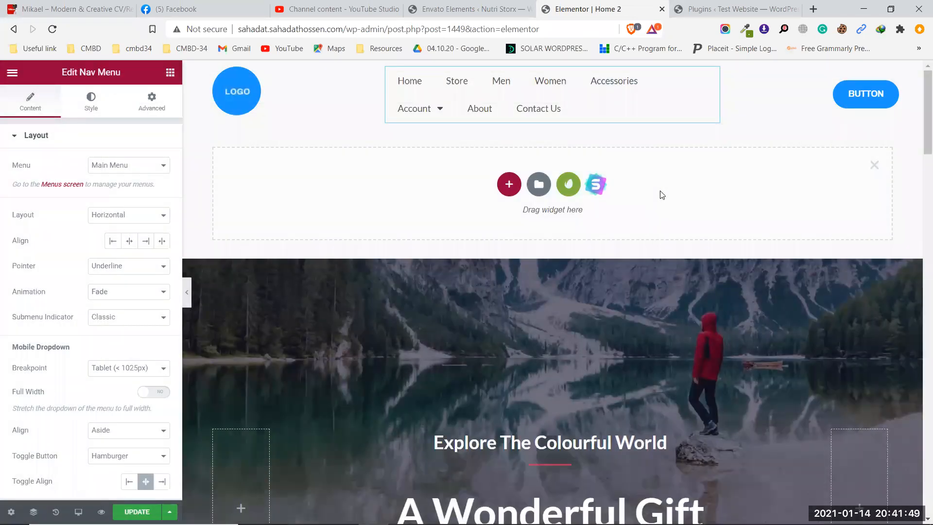
pyautogui.click(875, 166)
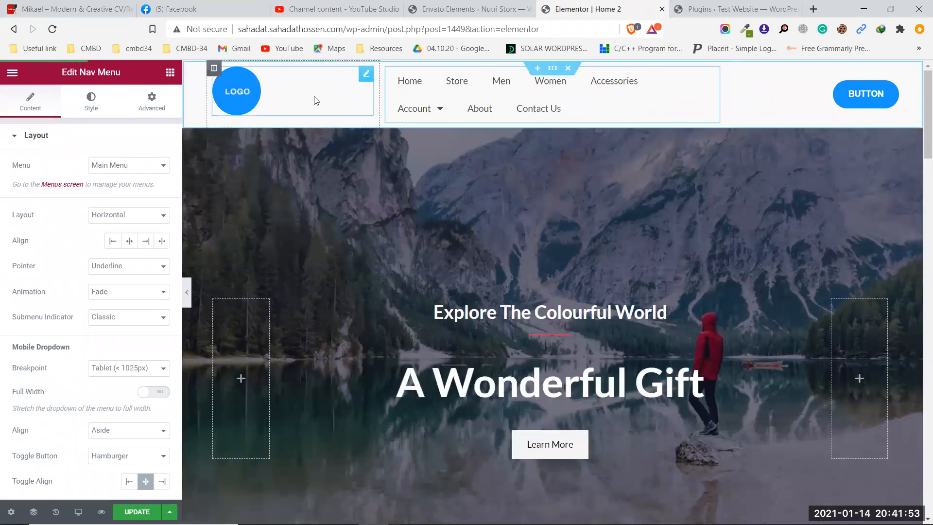
# Replace the header's placeholder logo with the black DNK logo from the media library
pyautogui.click(366, 73)
pyautogui.click(99, 195)
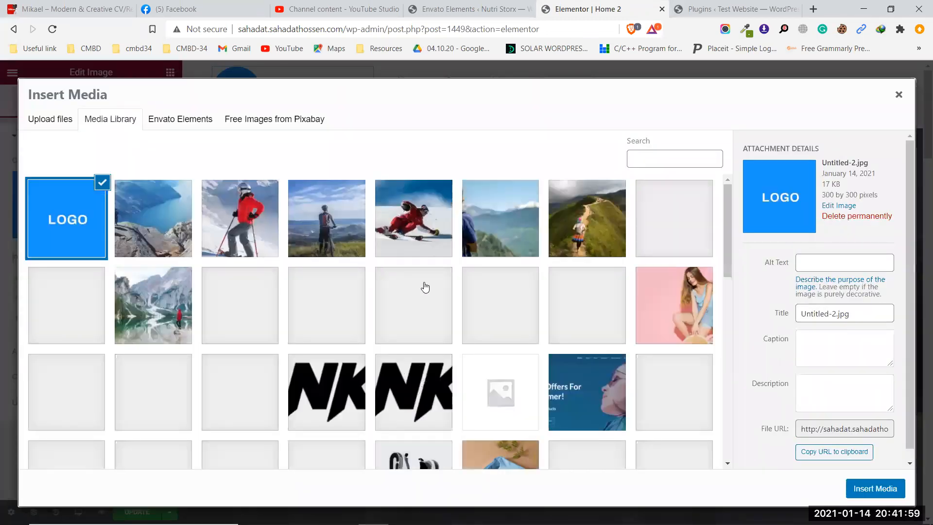
pyautogui.scroll(-2, 425, 287)
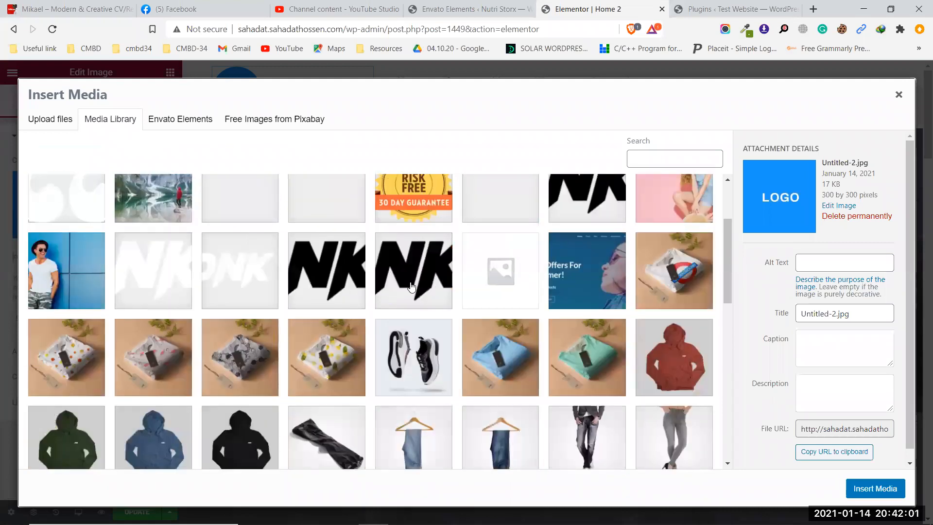
pyautogui.scroll(2, 411, 287)
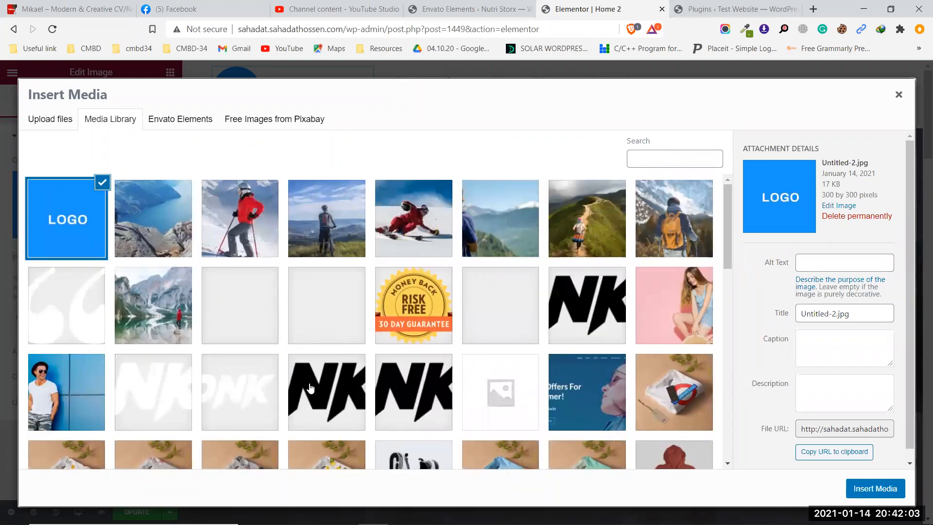
pyautogui.click(363, 387)
pyautogui.click(866, 491)
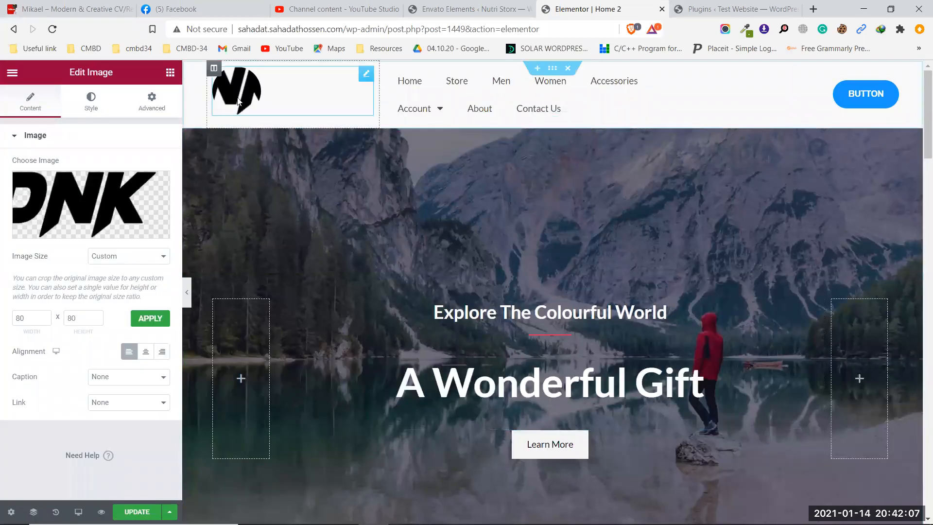
# Clear the header logo's custom width and height and apply the change
pyautogui.click(33, 316)
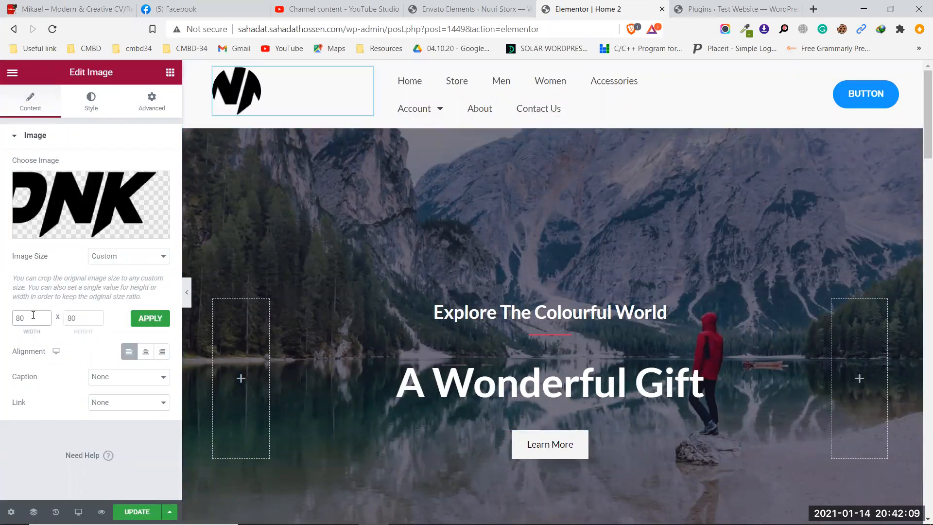
pyautogui.click(145, 257)
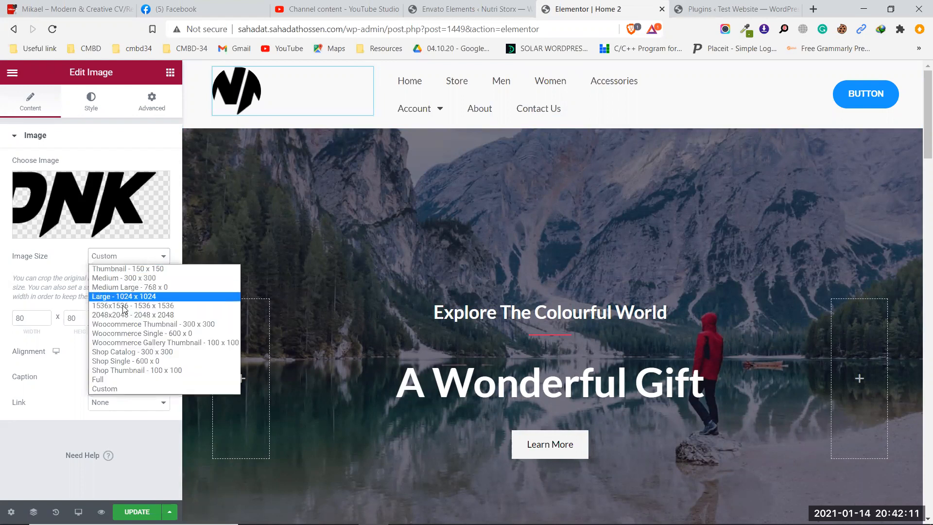
pyautogui.click(41, 312)
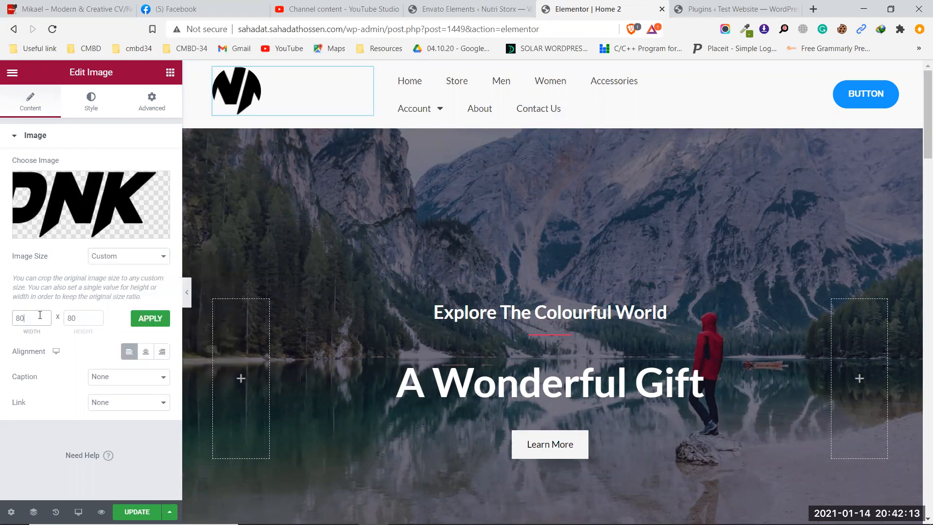
pyautogui.press('BackSpace')
pyautogui.press('BackSpace')
pyautogui.click(87, 313)
pyautogui.click(151, 318)
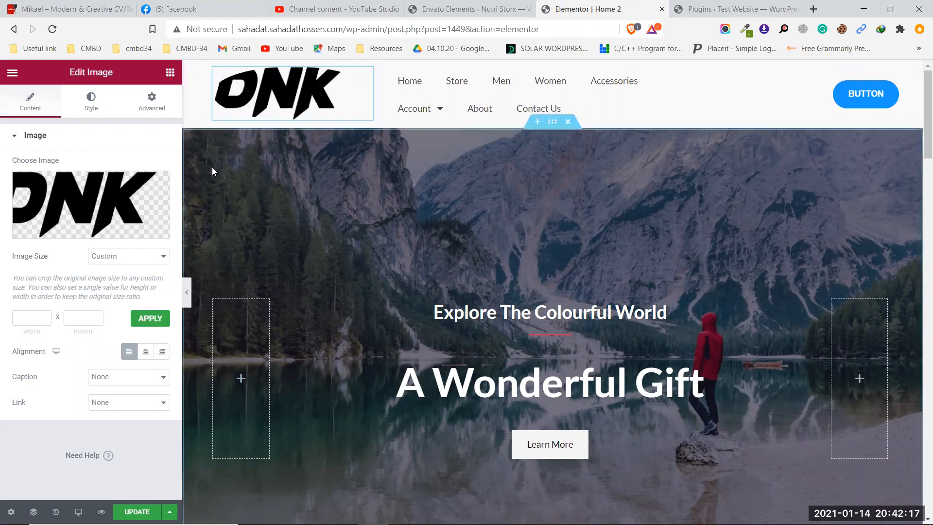
# Set the header logo's image size to Full and clear its linked border radius values
pyautogui.click(131, 261)
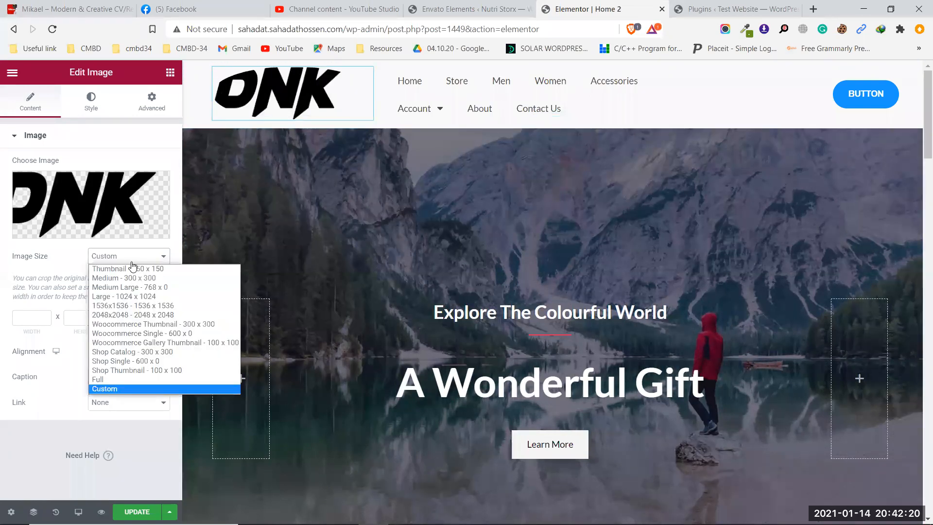
pyautogui.click(127, 384)
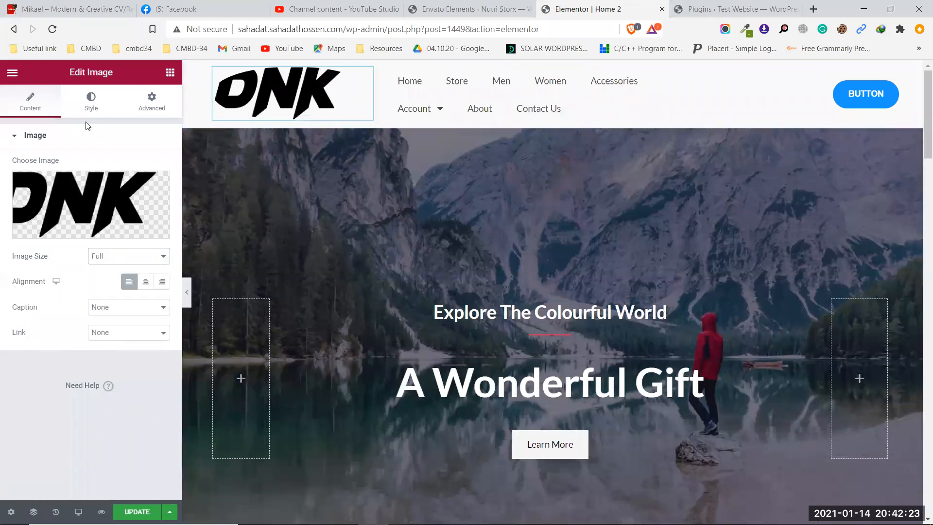
pyautogui.click(95, 107)
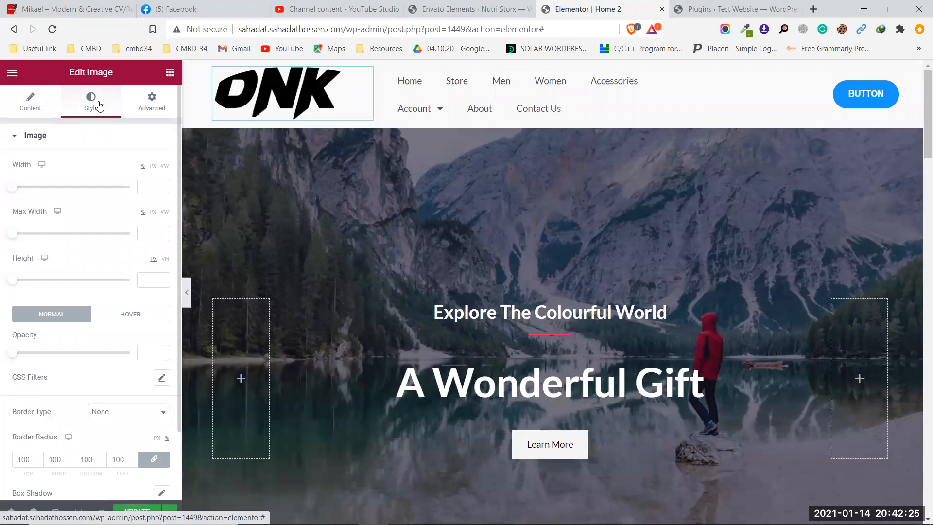
pyautogui.scroll(-2, 121, 278)
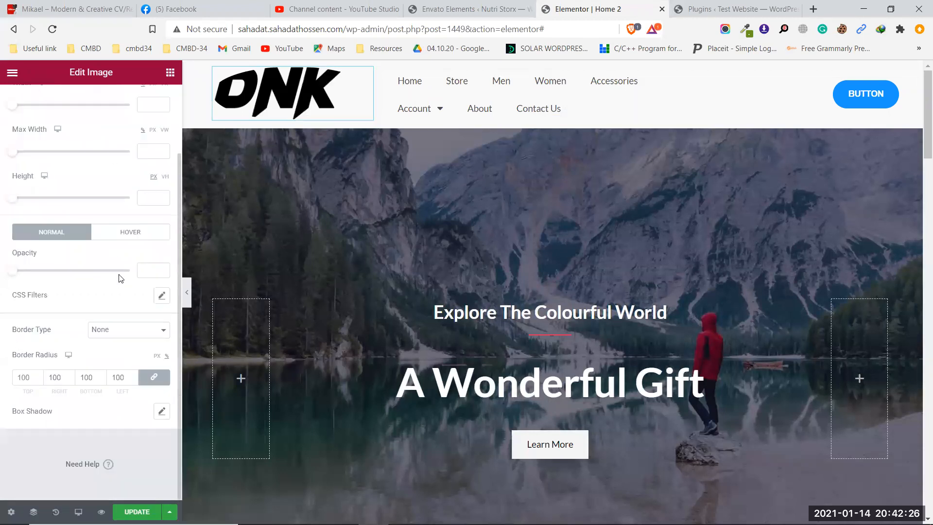
pyautogui.click(34, 380)
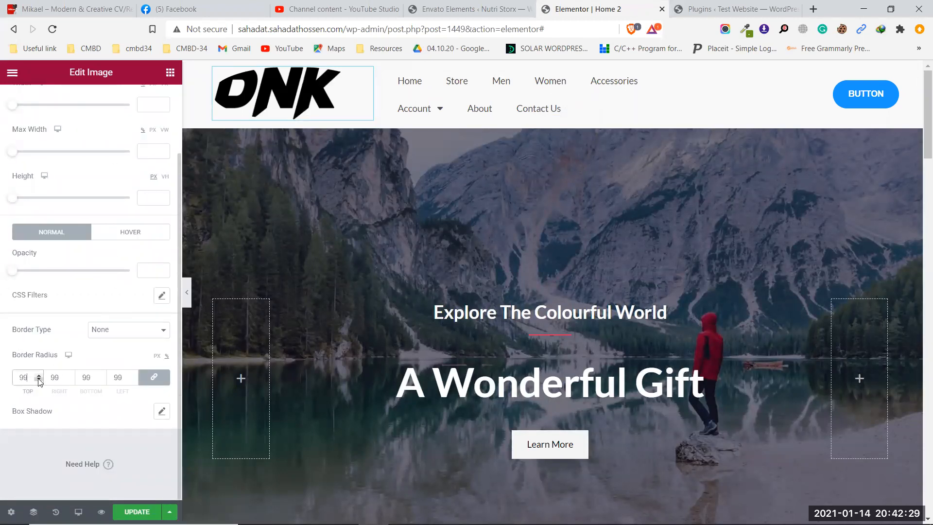
pyautogui.press('BackSpace')
pyautogui.press('BackSpace')
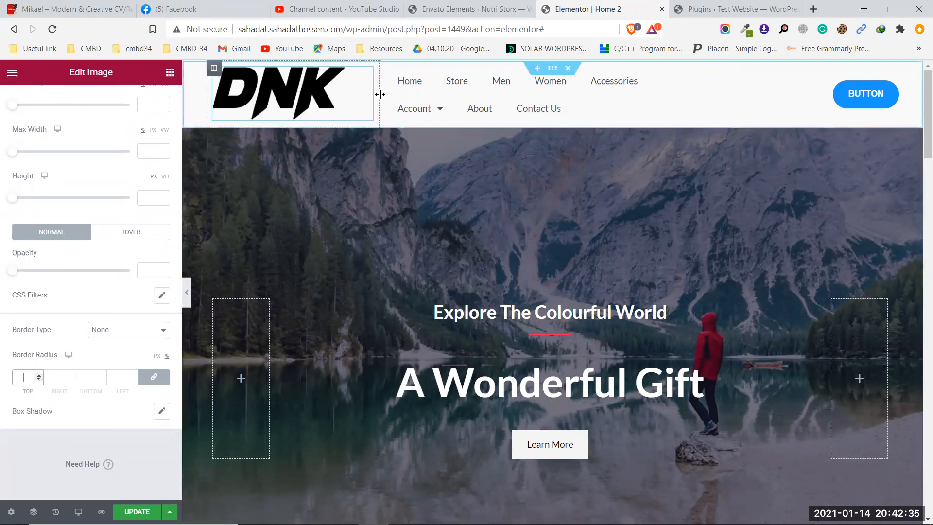
# Narrow the header's logo and button columns so the menu fits on one line, and check the header at full width
pyautogui.moveTo(378, 95); pyautogui.dragTo(348, 97)
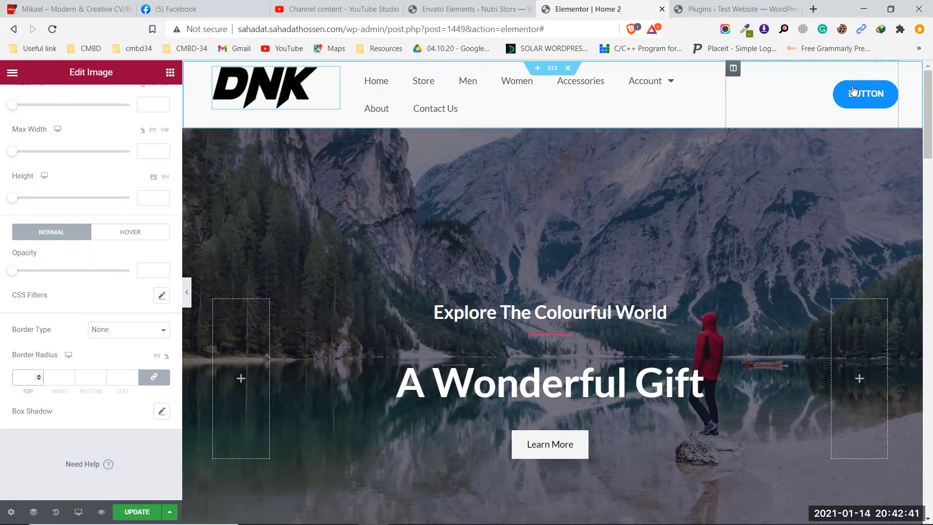
pyautogui.moveTo(726, 95); pyautogui.dragTo(811, 93)
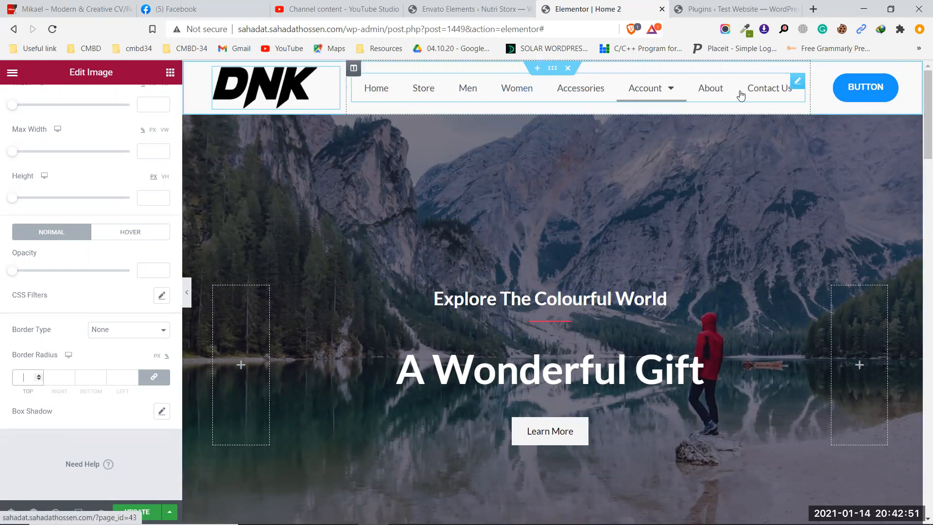
pyautogui.click(185, 294)
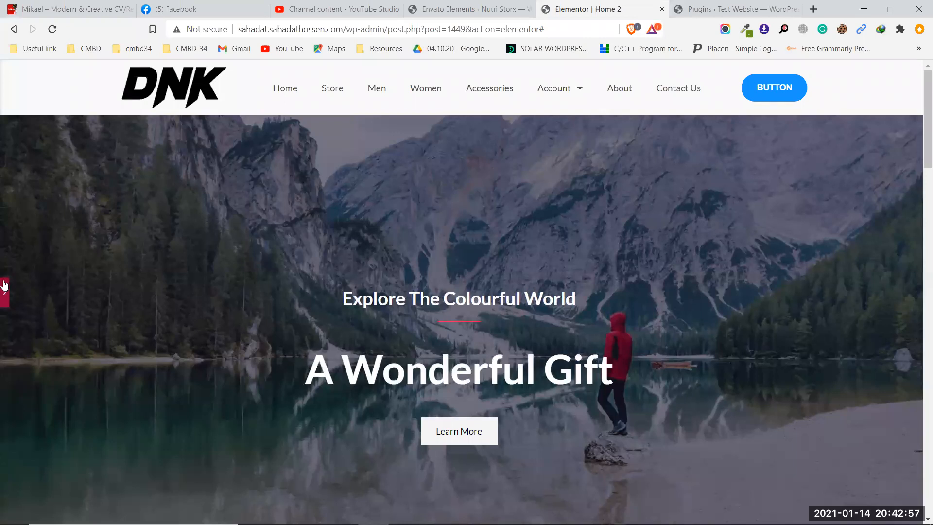
pyautogui.click(4, 287)
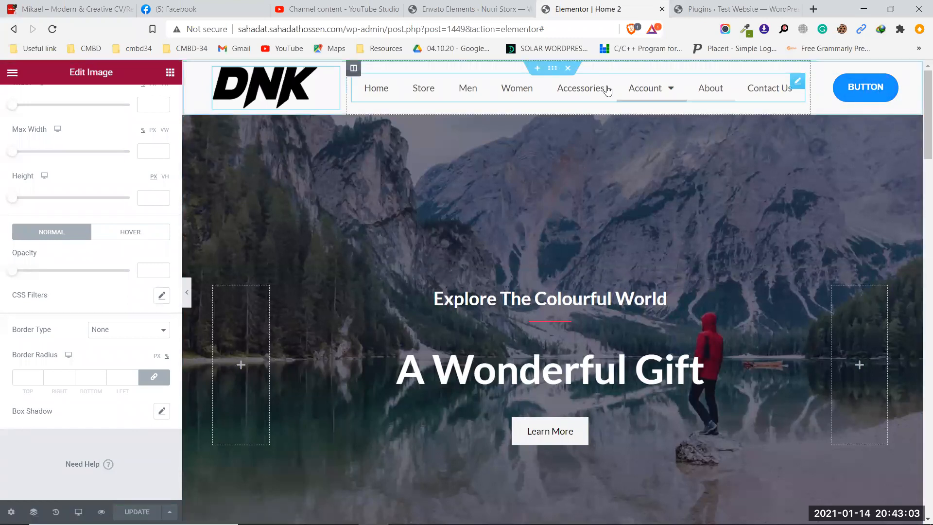
# Give the header section a fully transparent classic background color, #02010100, and update the page
pyautogui.click(552, 68)
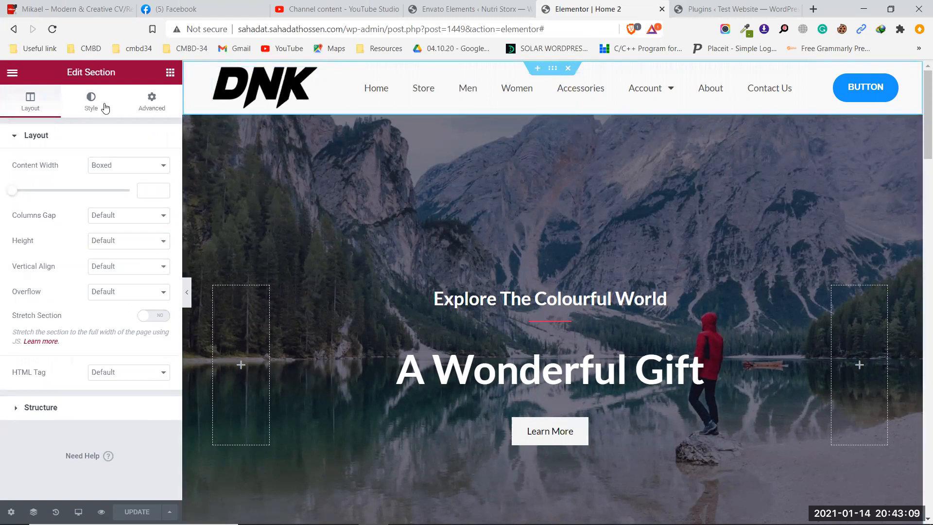
pyautogui.click(90, 101)
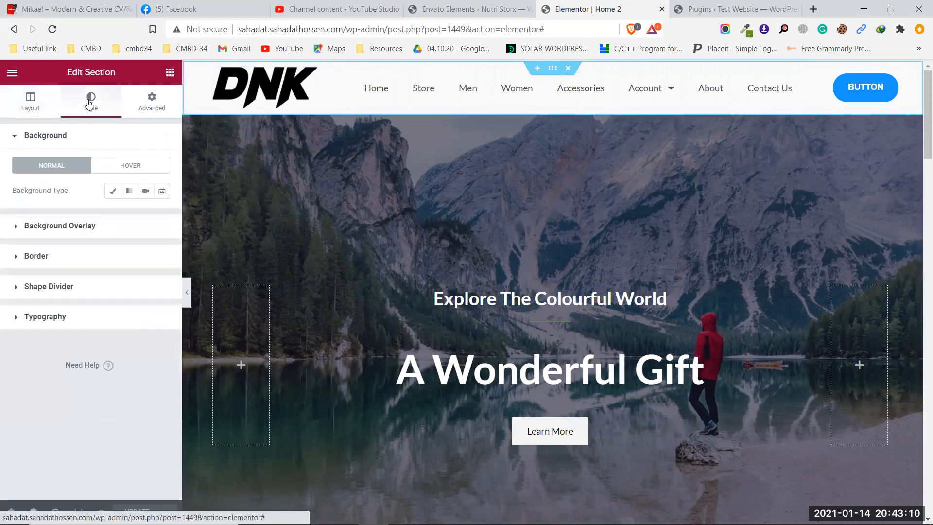
pyautogui.click(113, 190)
pyautogui.click(162, 217)
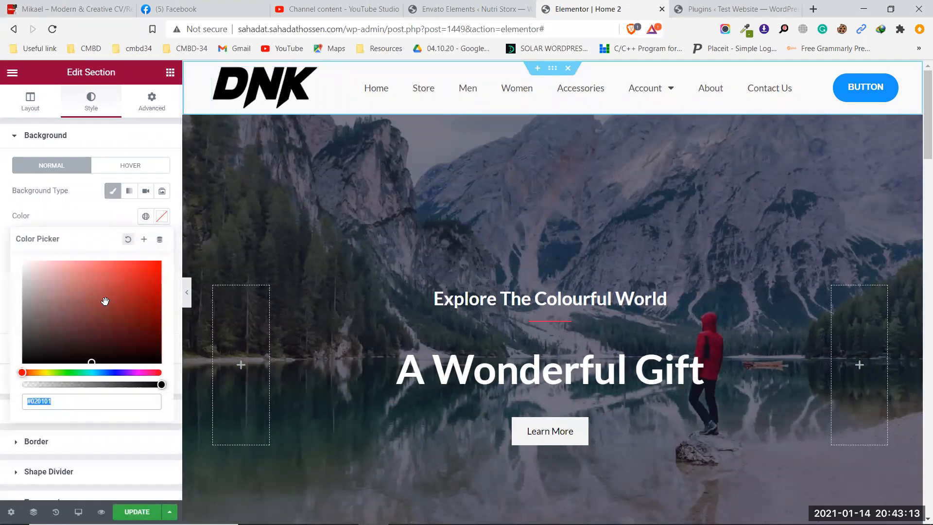
pyautogui.moveTo(160, 384); pyautogui.dragTo(3, 380)
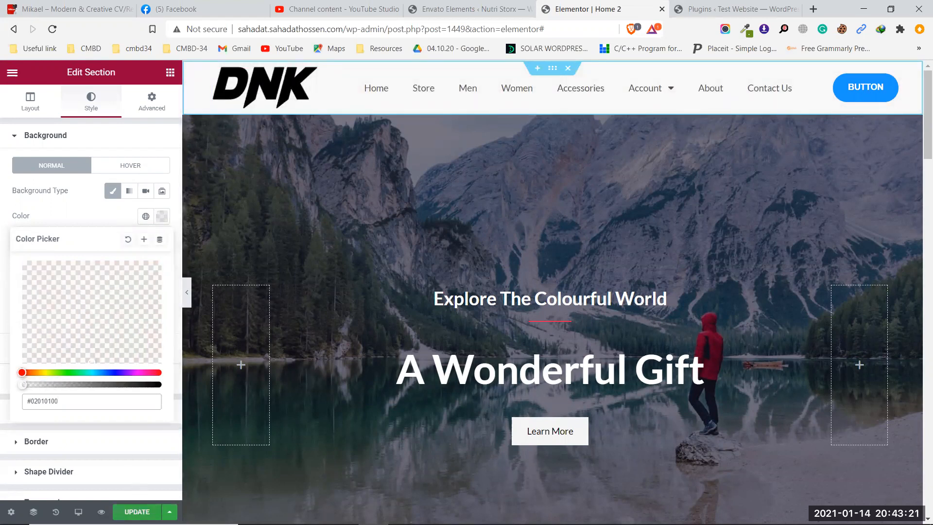
pyautogui.click(137, 511)
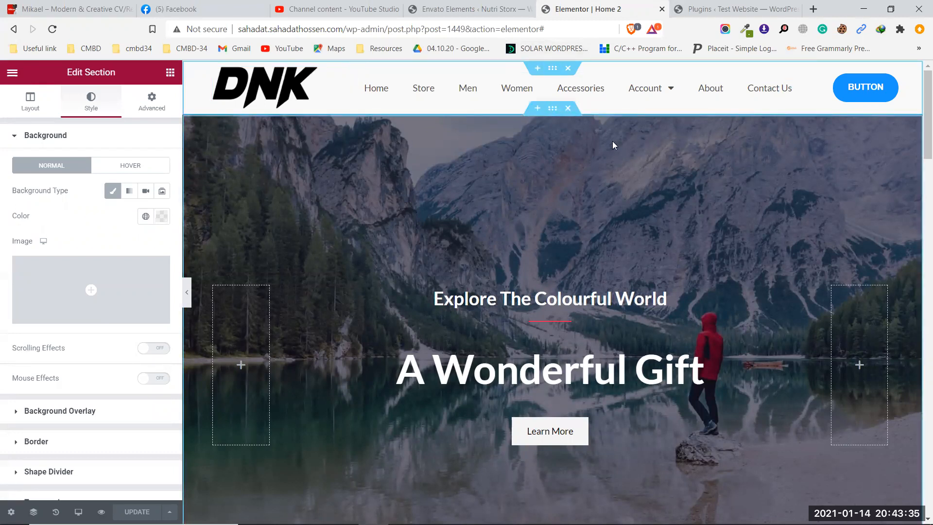
# Unlink the hero section's margin values and set its top margin to -37 px
pyautogui.click(552, 109)
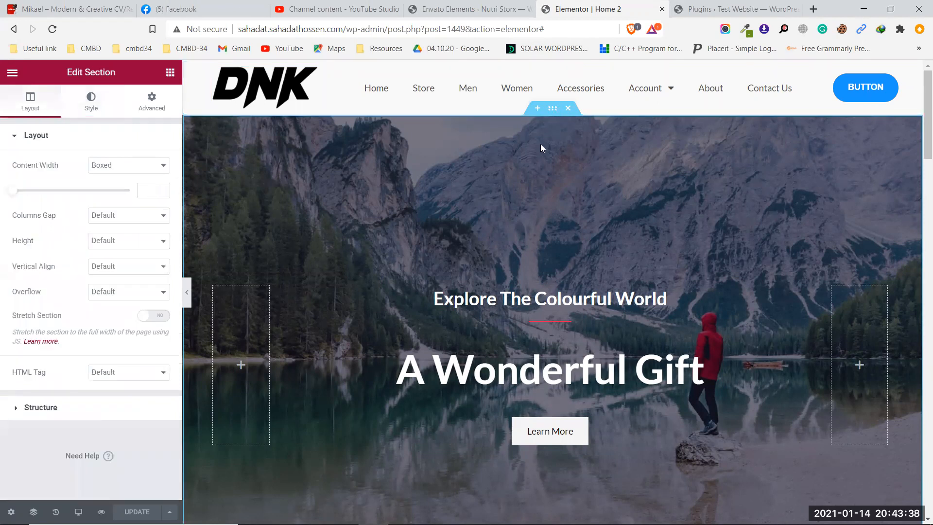
pyautogui.click(152, 99)
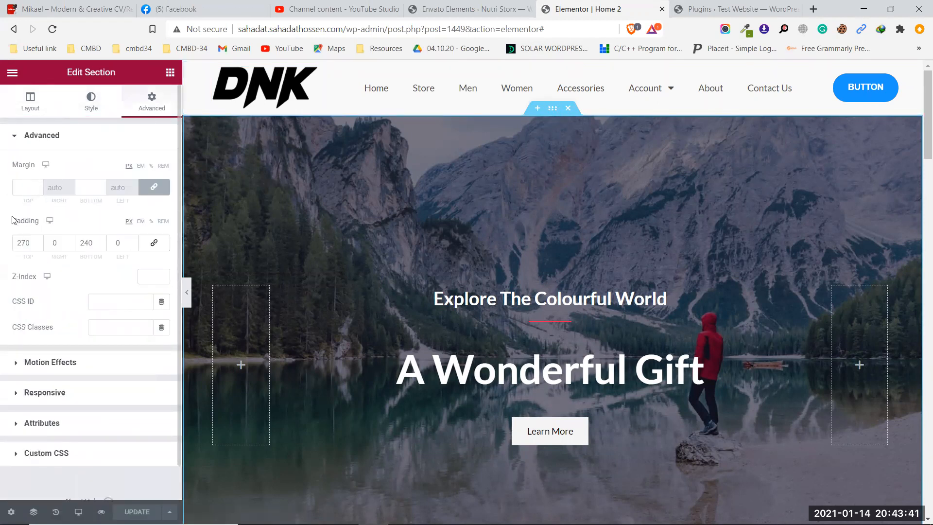
pyautogui.click(152, 188)
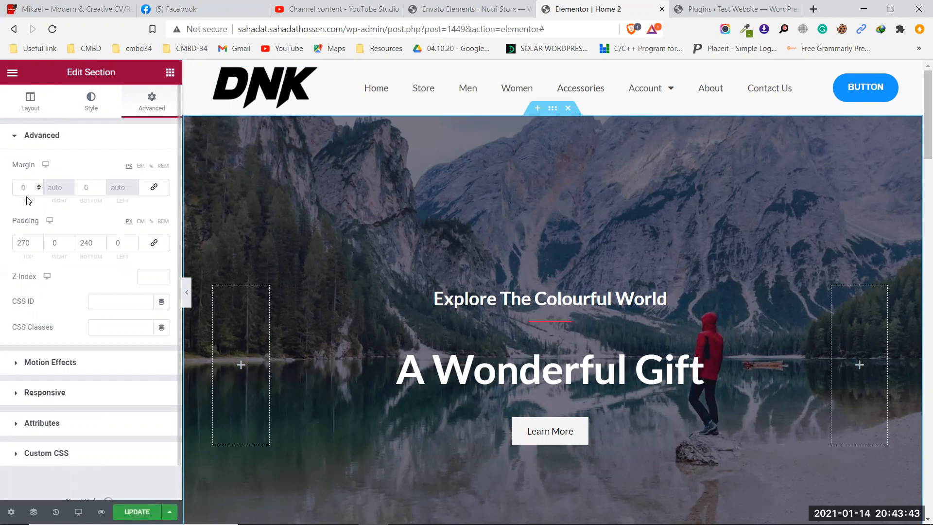
pyautogui.moveTo(38, 190); pyautogui.dragTo(39, 190)
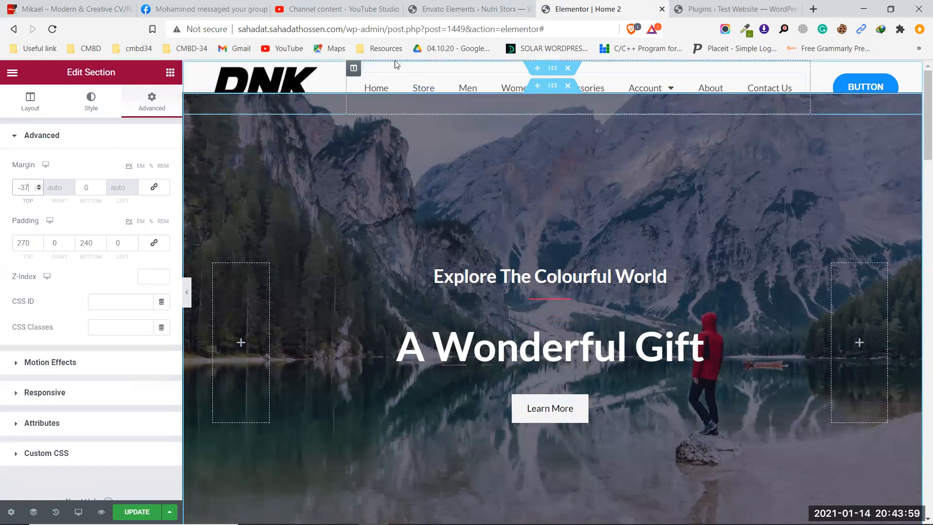
# Set the header section's Z-Index to 1 so it sits above the hero section
pyautogui.click(551, 68)
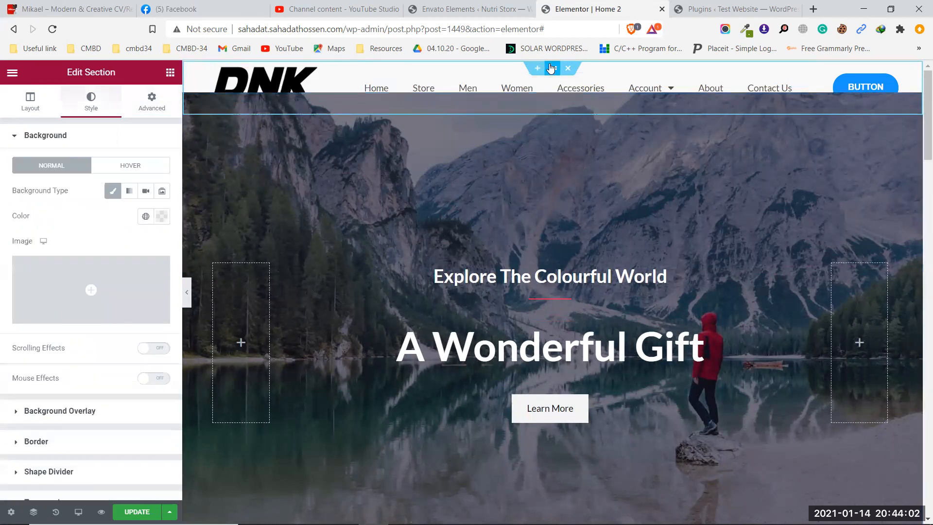
pyautogui.click(164, 104)
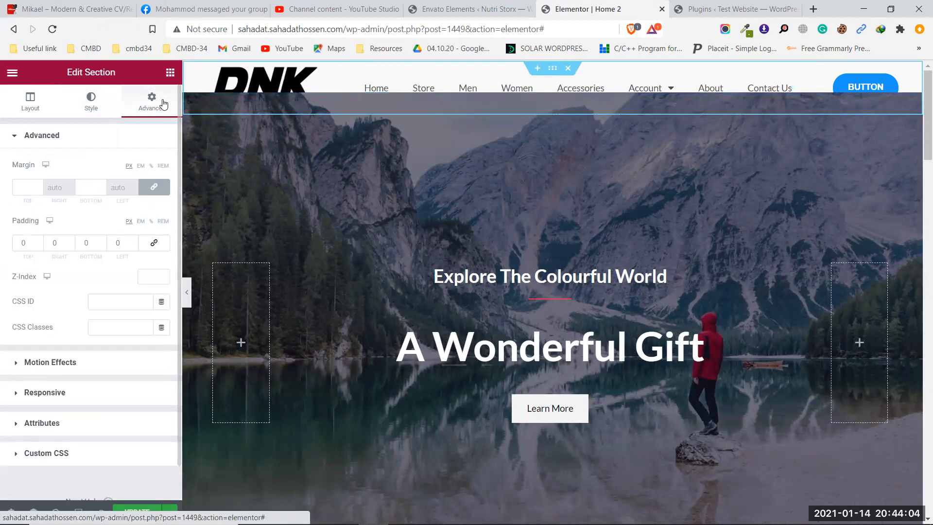
pyautogui.click(162, 275)
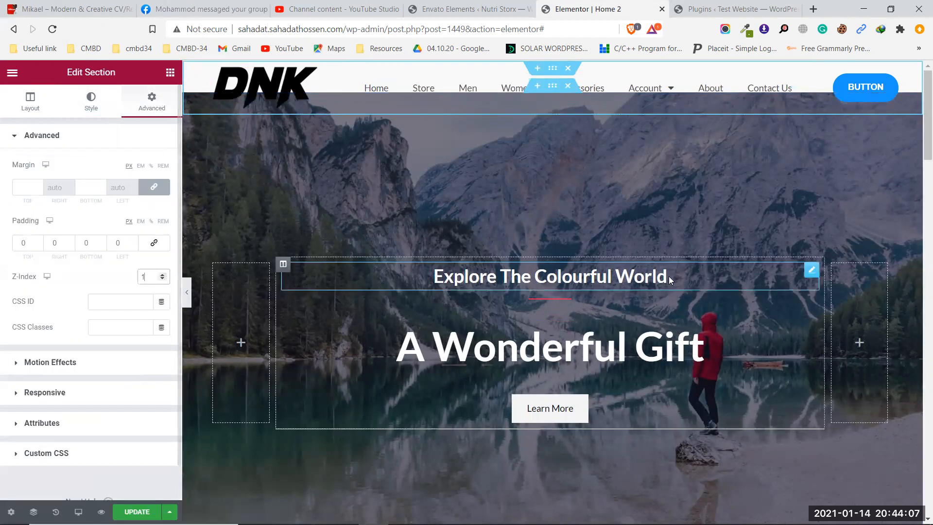
pyautogui.moveTo(646, 88)
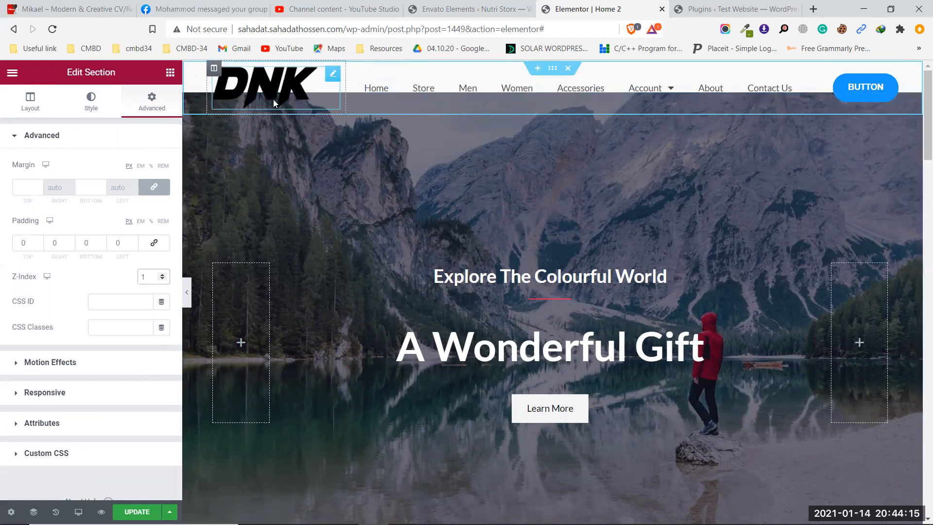
# Set the hero section's top margin to -92 px and check the overlap with the header at full width
pyautogui.rightClick(507, 135)
pyautogui.click(522, 147)
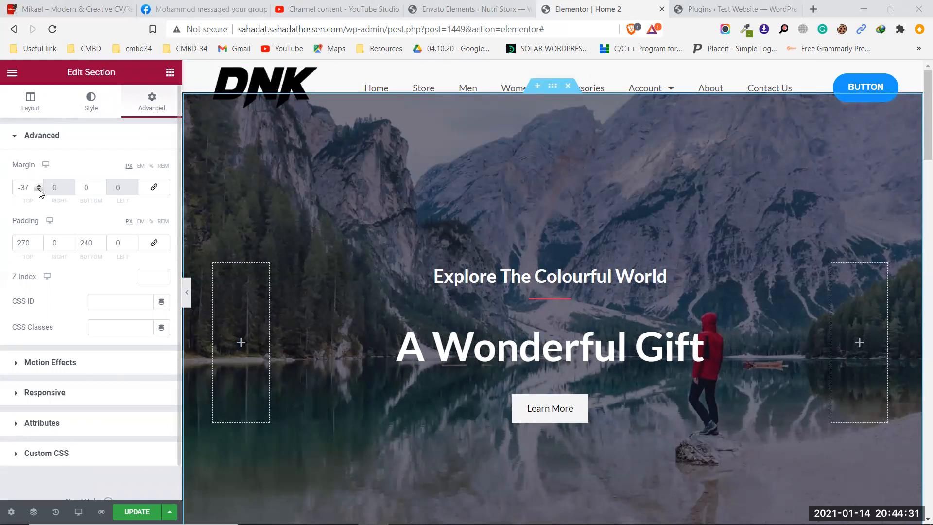
pyautogui.moveTo(39, 191); pyautogui.dragTo(39, 191)
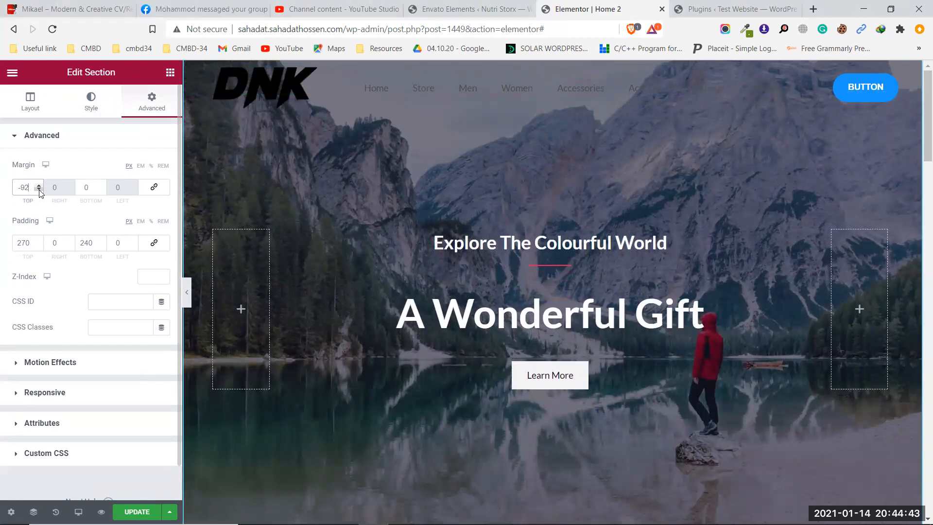
pyautogui.click(188, 292)
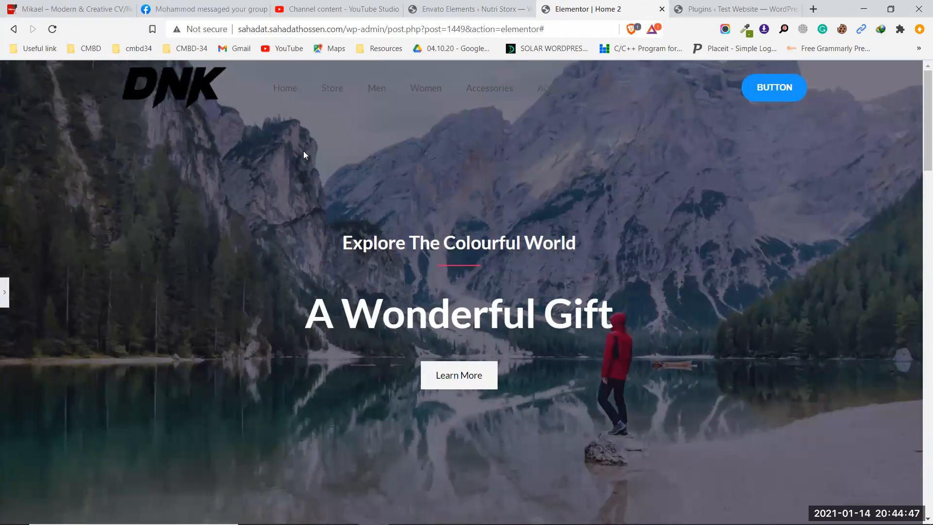
pyautogui.click(4, 297)
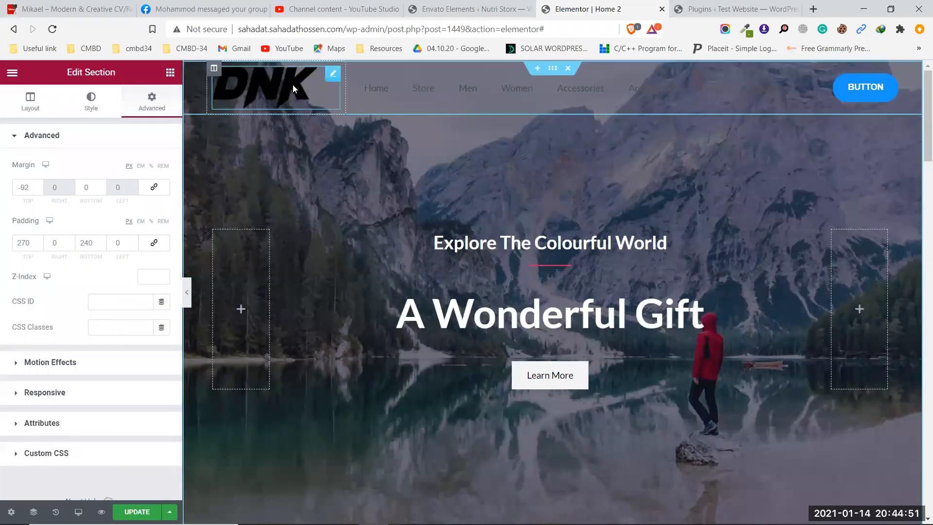
# Set the header section's top padding to 10 px
pyautogui.click(557, 71)
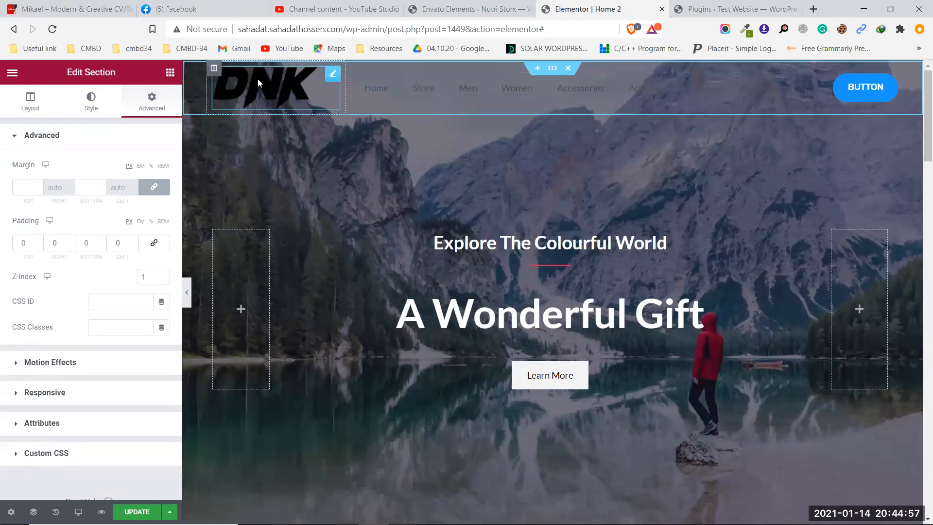
pyautogui.click(38, 241)
pyautogui.click(39, 242)
pyautogui.click(39, 241)
pyautogui.click(39, 242)
pyautogui.click(39, 242)
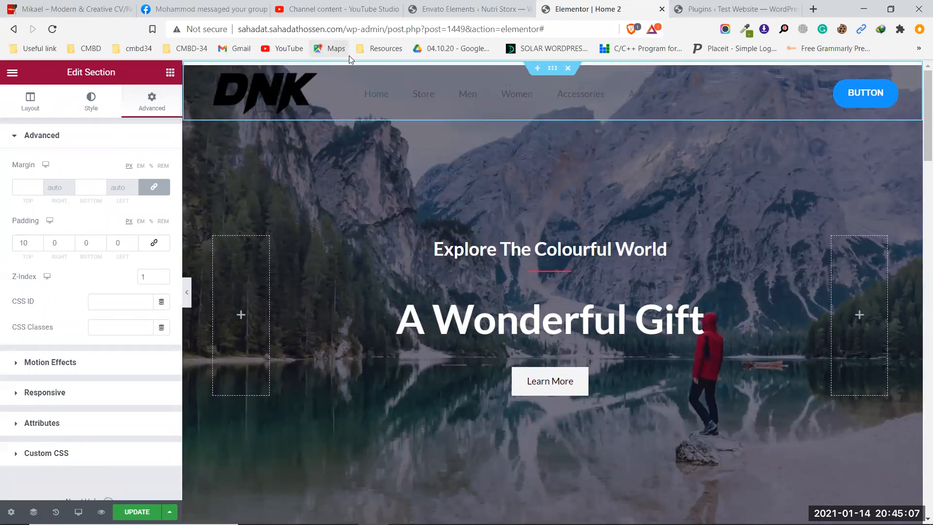
# Set the hero section's top margin to -100 px and check the page at full width
pyautogui.rightClick(334, 158)
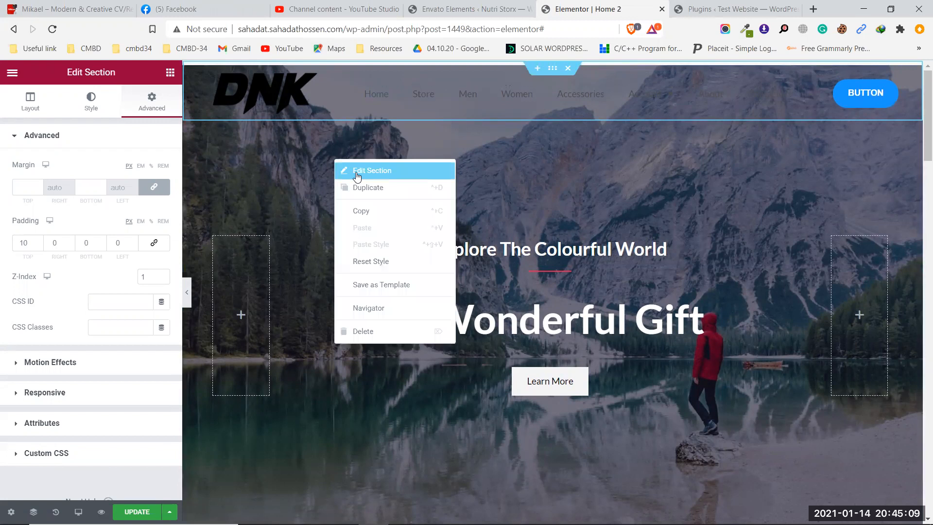
pyautogui.click(358, 171)
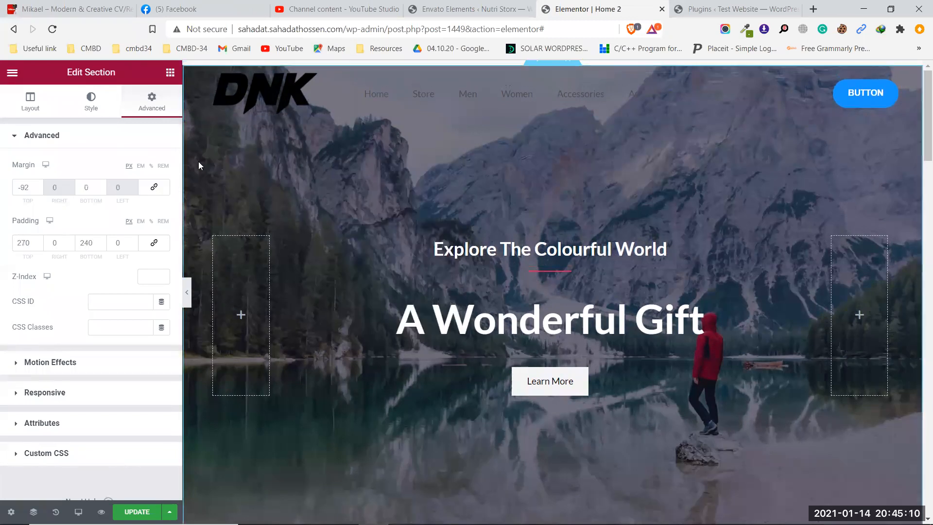
pyautogui.click(39, 190)
pyautogui.click(39, 190)
pyautogui.click(39, 190)
pyautogui.click(39, 190)
pyautogui.click(39, 190)
pyautogui.click(39, 190)
pyautogui.click(39, 190)
pyautogui.click(39, 190)
pyautogui.click(39, 190)
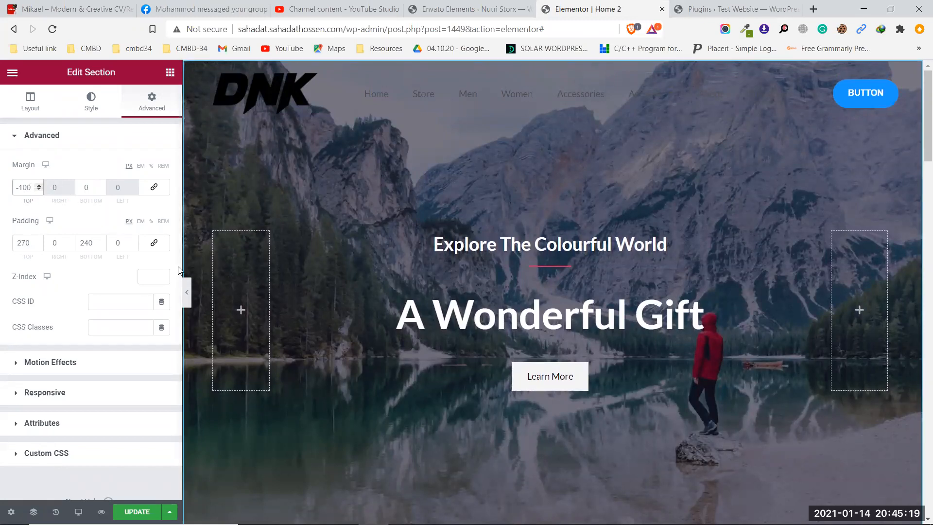
pyautogui.click(187, 292)
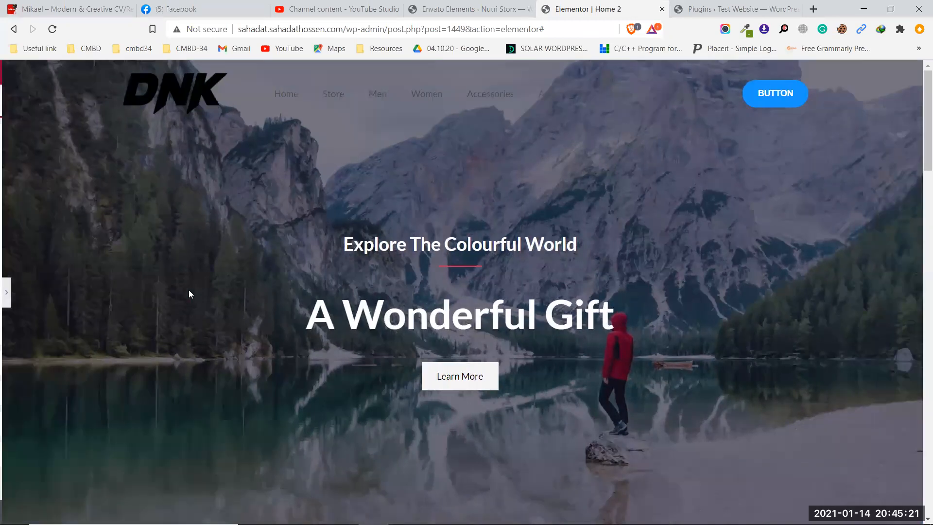
pyautogui.click(5, 293)
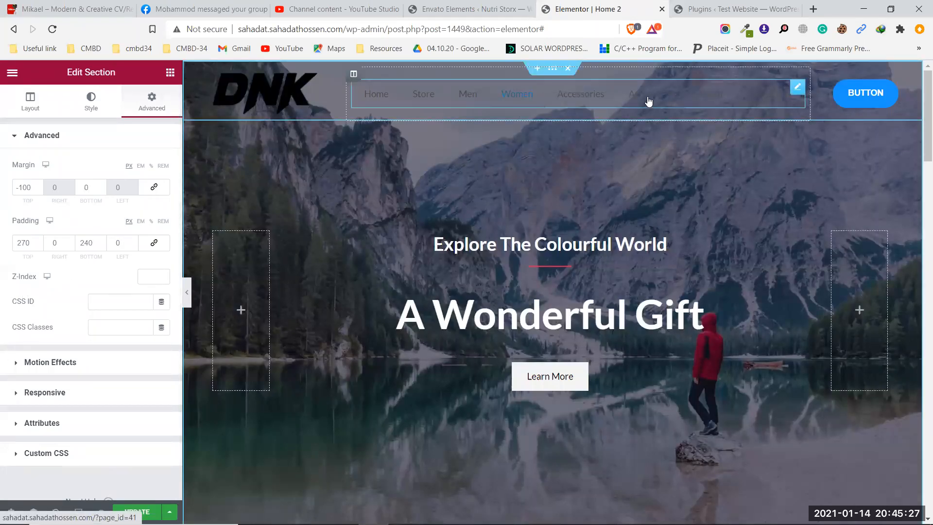
# Set the header navigation menu's normal text color to white (#FFFFFF)
pyautogui.click(797, 90)
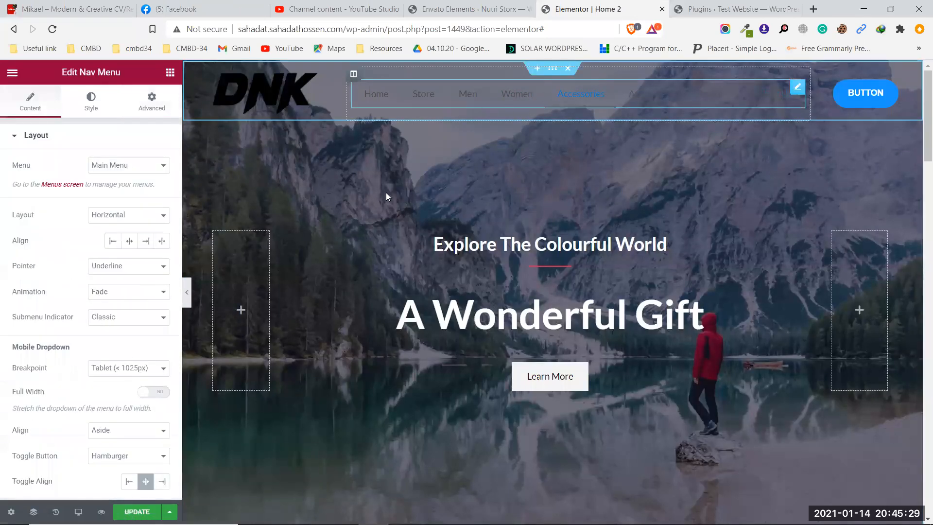
pyautogui.click(91, 102)
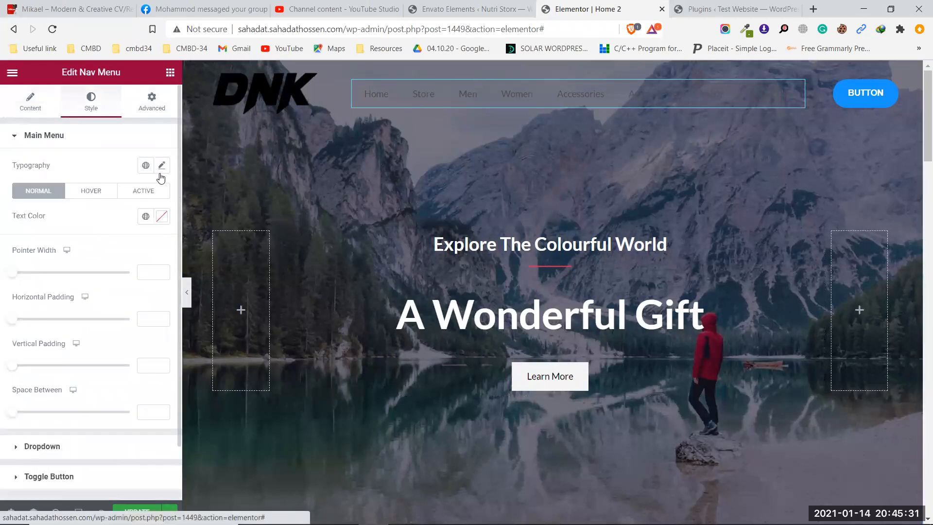
pyautogui.click(161, 217)
pyautogui.write('#FFFFFF')
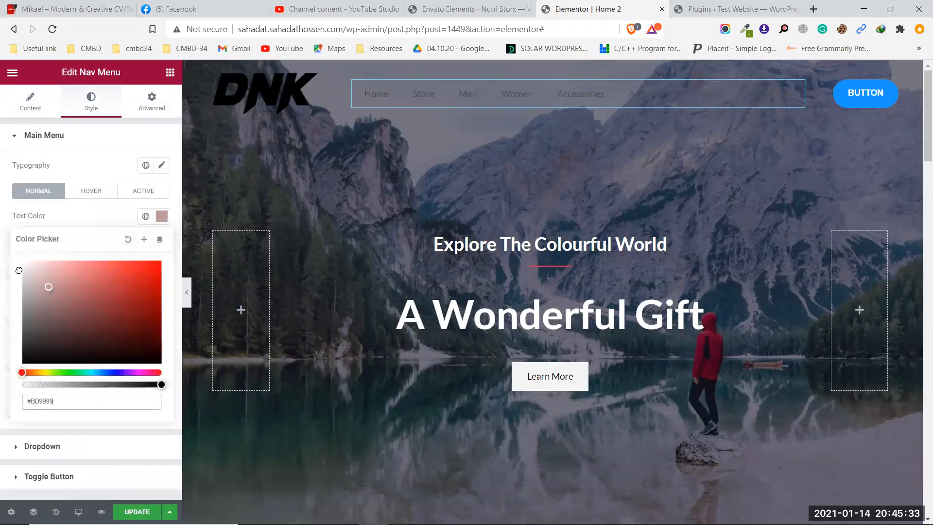
# Replace the header logo with the white DNK image logo1-free-img.png and check the header at full width
pyautogui.click(257, 85)
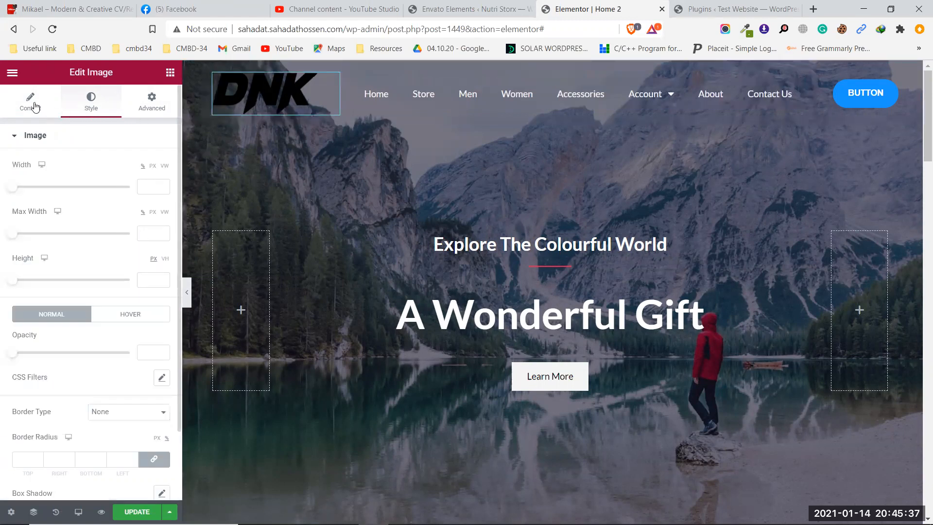
pyautogui.click(30, 102)
pyautogui.click(118, 202)
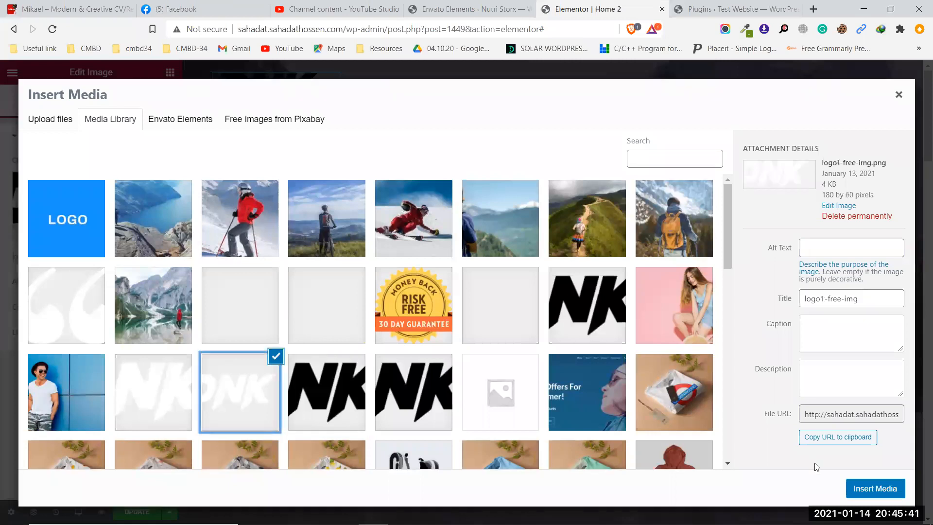
pyautogui.click(875, 488)
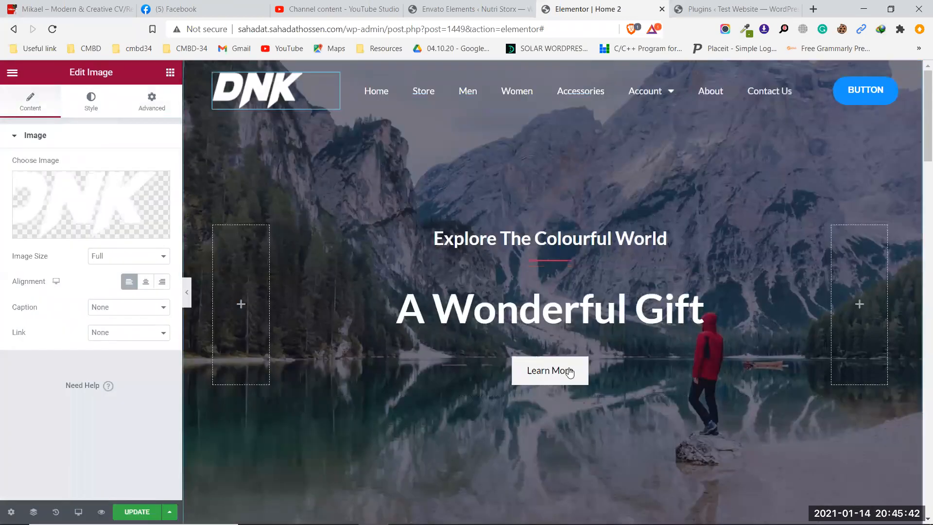
pyautogui.click(187, 292)
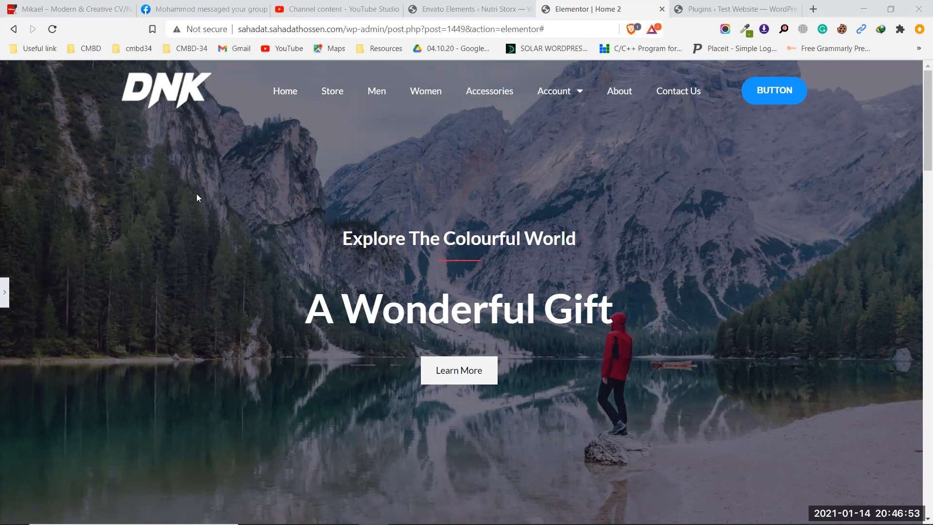
pyautogui.click(4, 289)
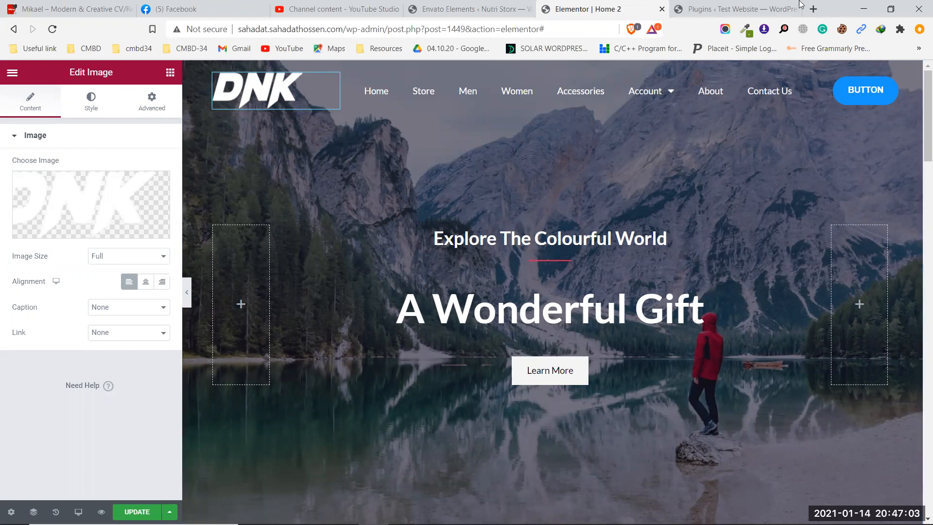
pyautogui.click(724, 9)
pyautogui.moveTo(56, 278)
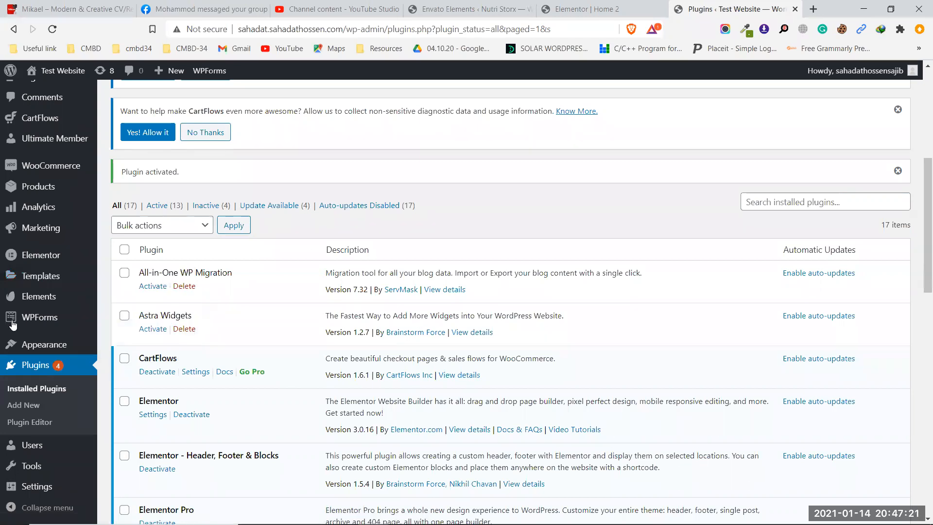
pyautogui.moveTo(29, 299)
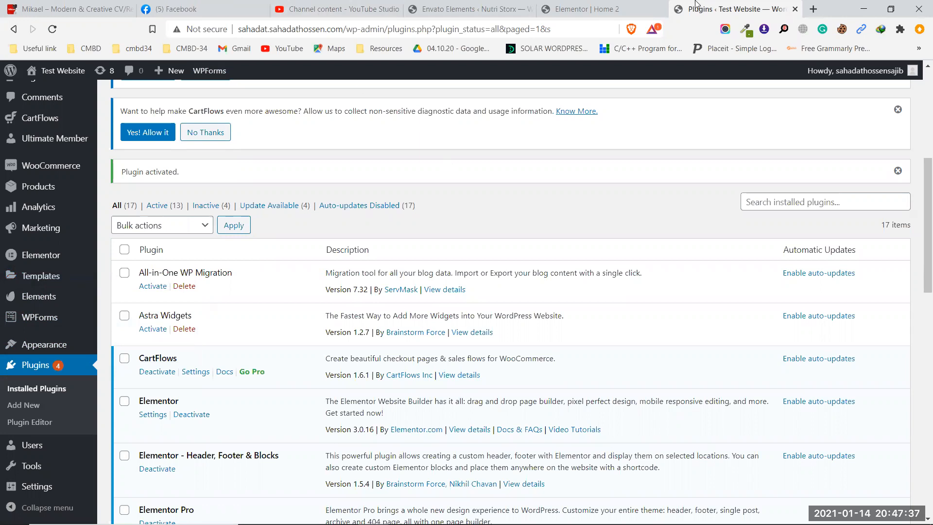
# Return to the Home 2 editor and update the page to save the header changes
pyautogui.click(621, 7)
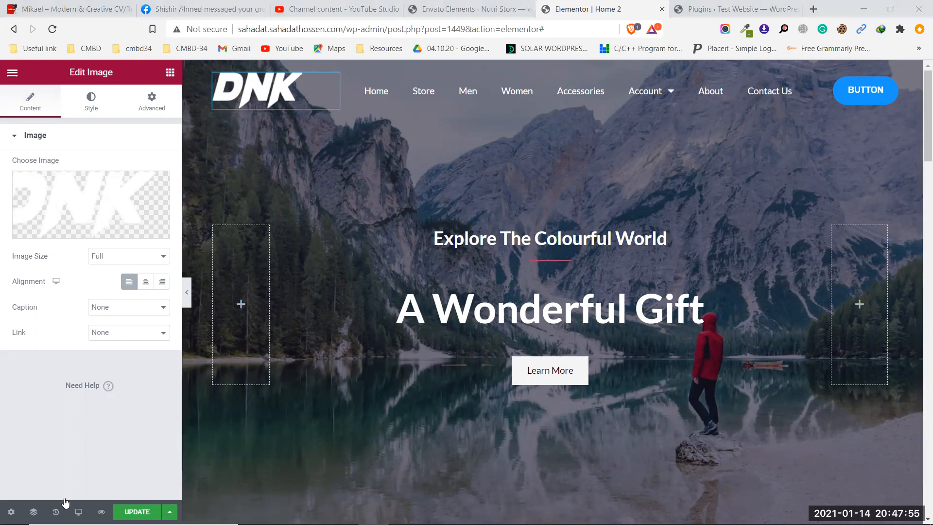
pyautogui.click(128, 508)
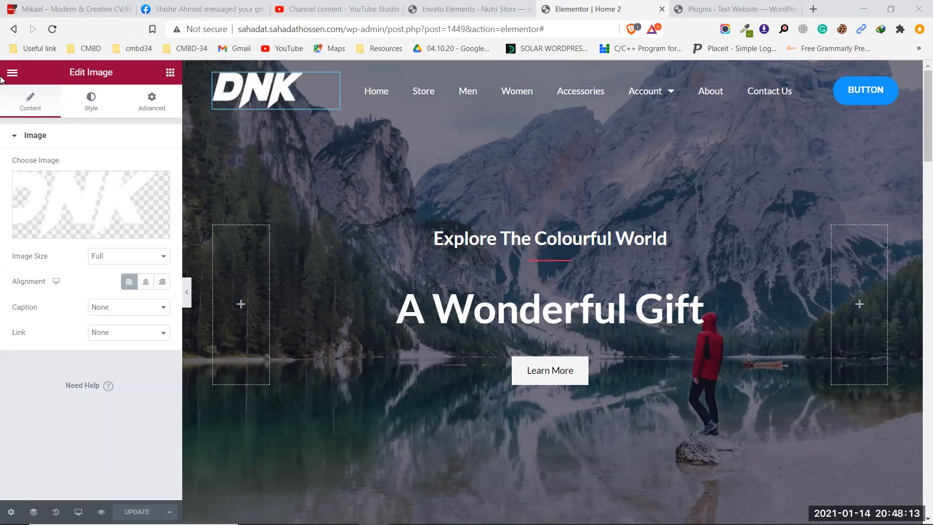
pyautogui.click(723, 8)
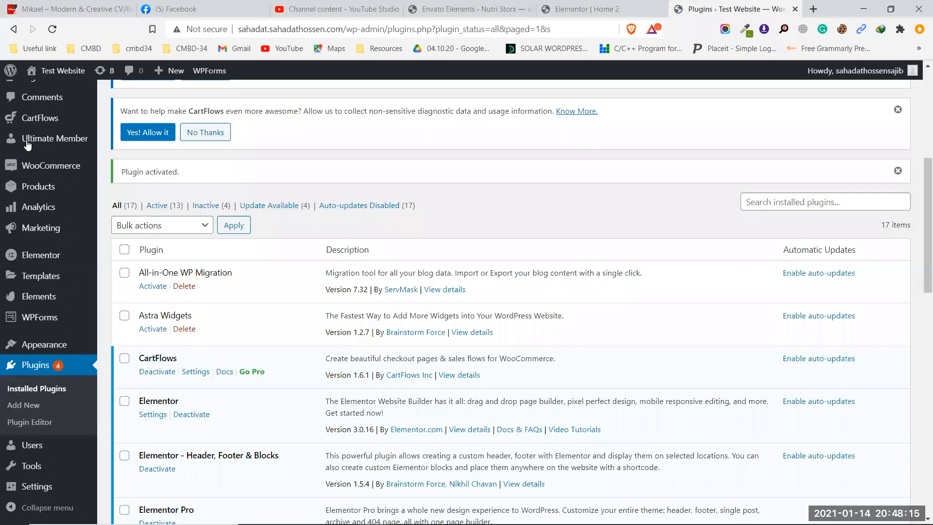
pyautogui.scroll(5, 44, 140)
pyautogui.scroll(-4, 44, 146)
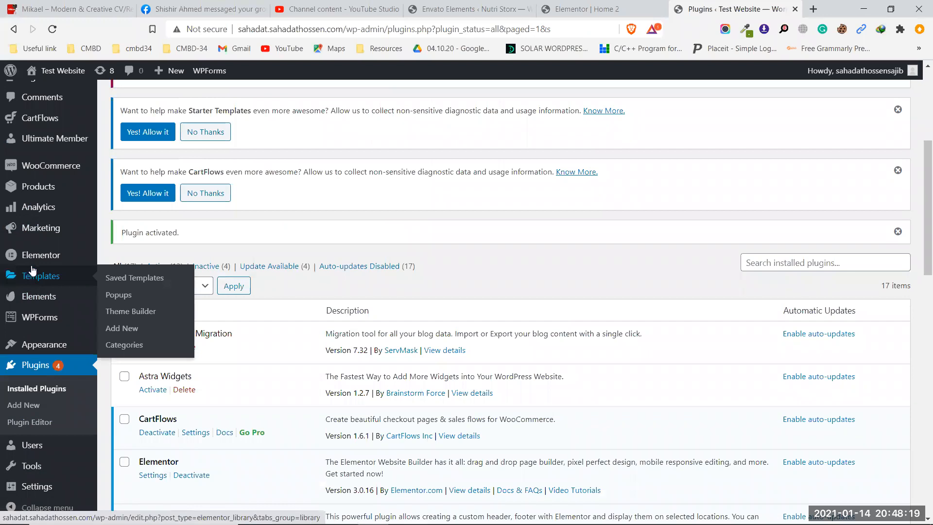
pyautogui.moveTo(62, 257)
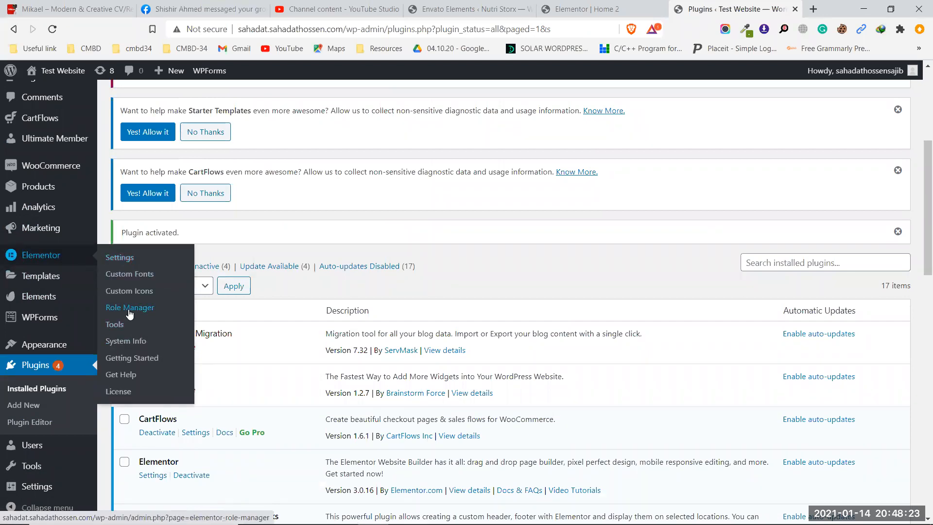
pyautogui.hotkey('ctrl', 'shift', 'Tab')
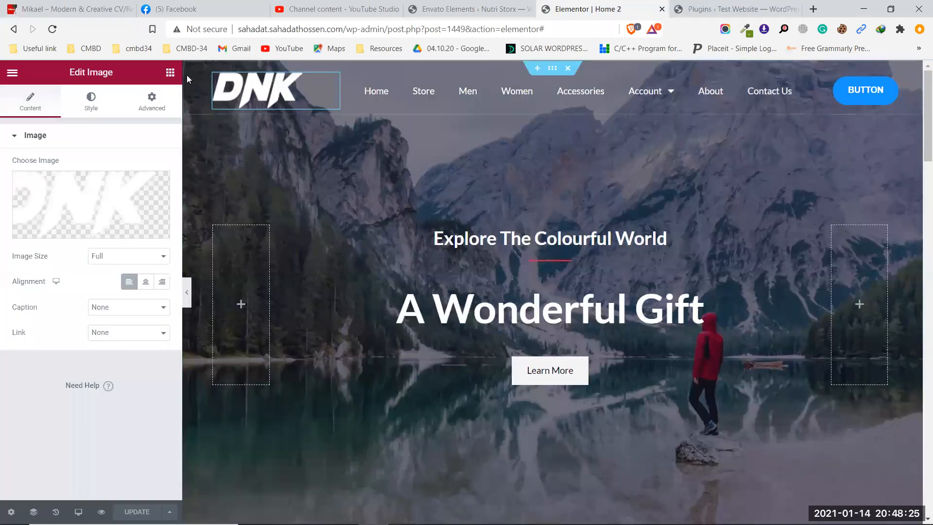
# Review the Basic and Pro widgets and the starter template pages and blocks, leaving no extra section above the header
pyautogui.click(171, 73)
pyautogui.scroll(-6, 119, 340)
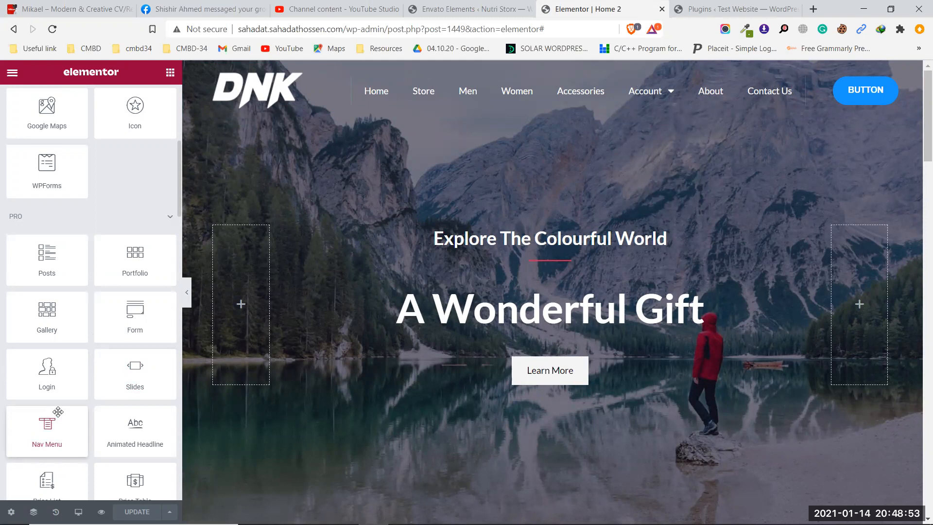
pyautogui.scroll(-6, 85, 392)
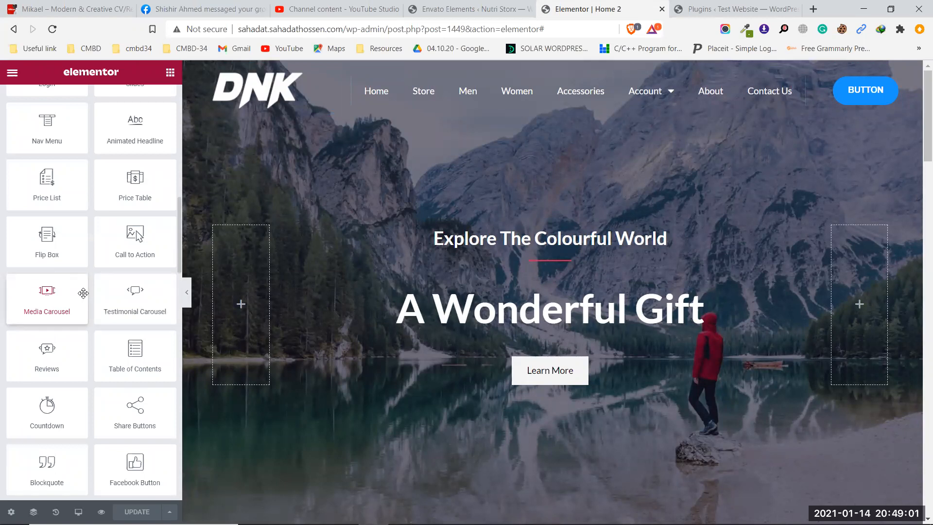
pyautogui.scroll(15, 83, 293)
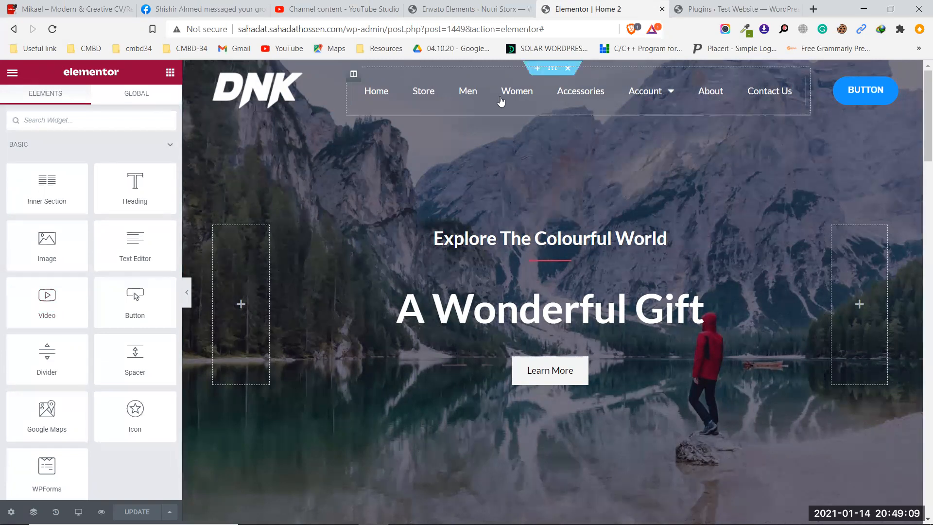
pyautogui.click(543, 69)
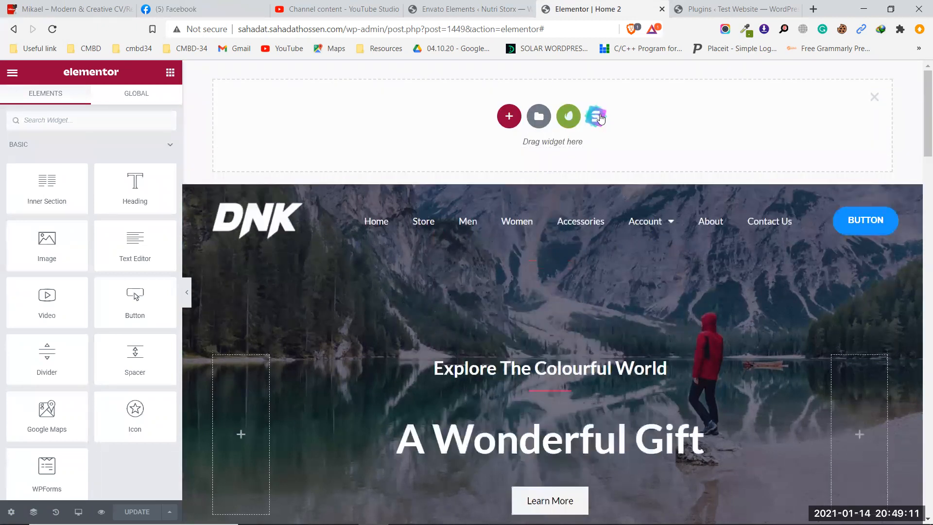
pyautogui.click(597, 116)
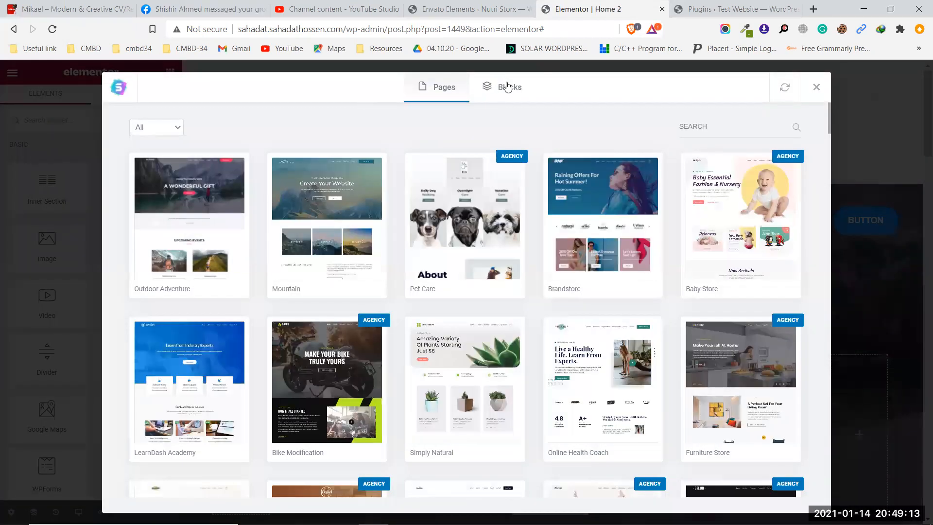
pyautogui.click(486, 94)
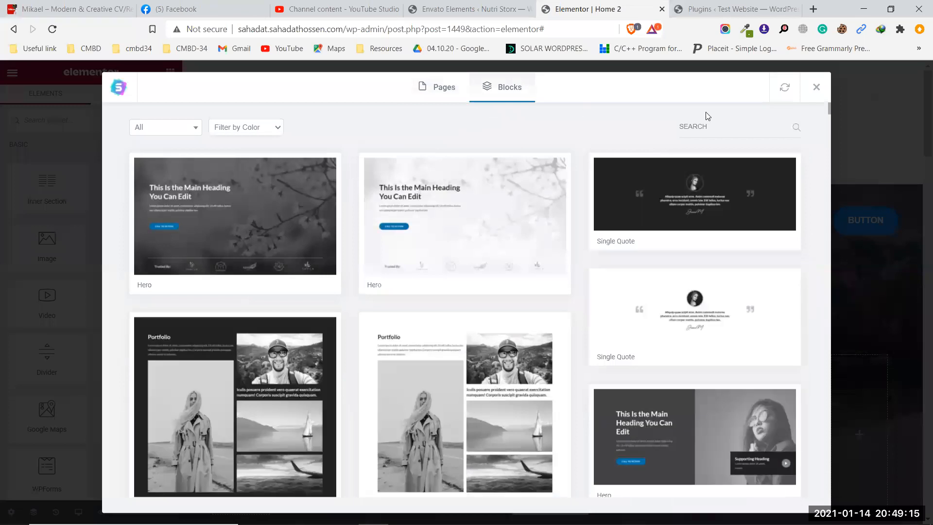
pyautogui.click(817, 89)
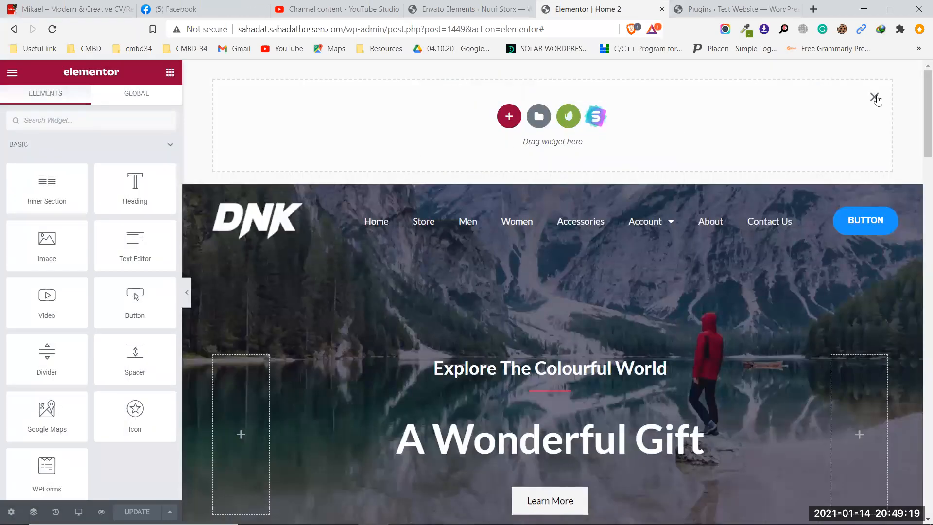
pyautogui.click(874, 98)
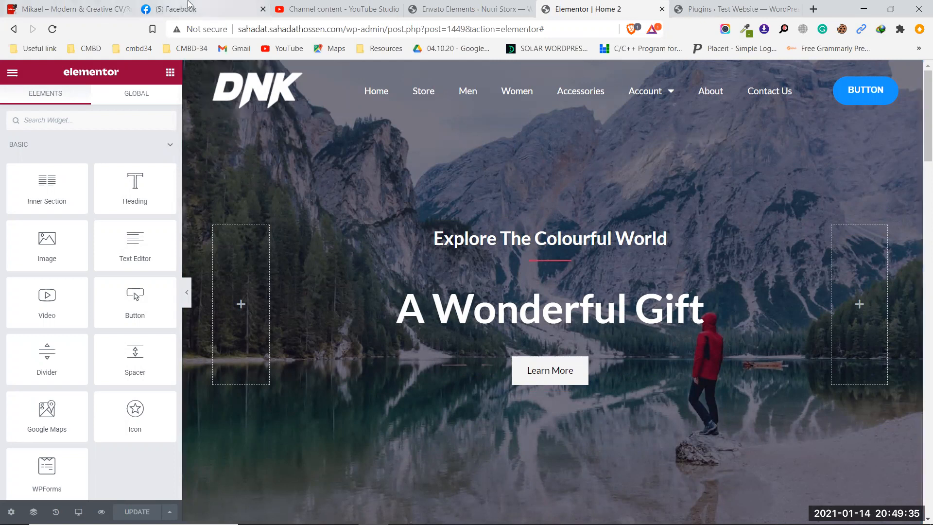
# Switch to Facebook, close the open chats and look through the profile's timeline for the Elementor course announcement
pyautogui.click(205, 8)
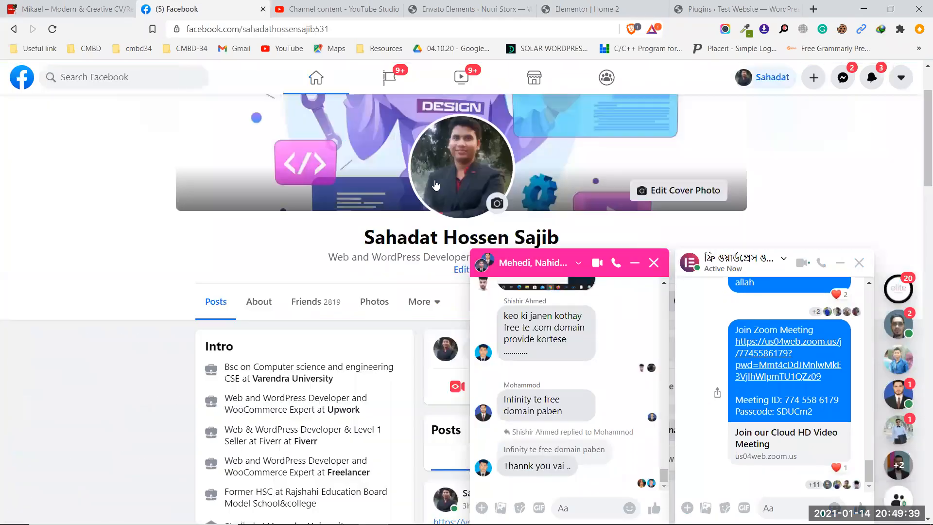
pyautogui.click(859, 262)
pyautogui.click(859, 263)
pyautogui.moveTo(925, 154); pyautogui.dragTo(920, 307)
pyautogui.moveTo(920, 272); pyautogui.dragTo(920, 393)
pyautogui.moveTo(920, 261); pyautogui.dragTo(920, 426)
pyautogui.scroll(-3, 920, 426)
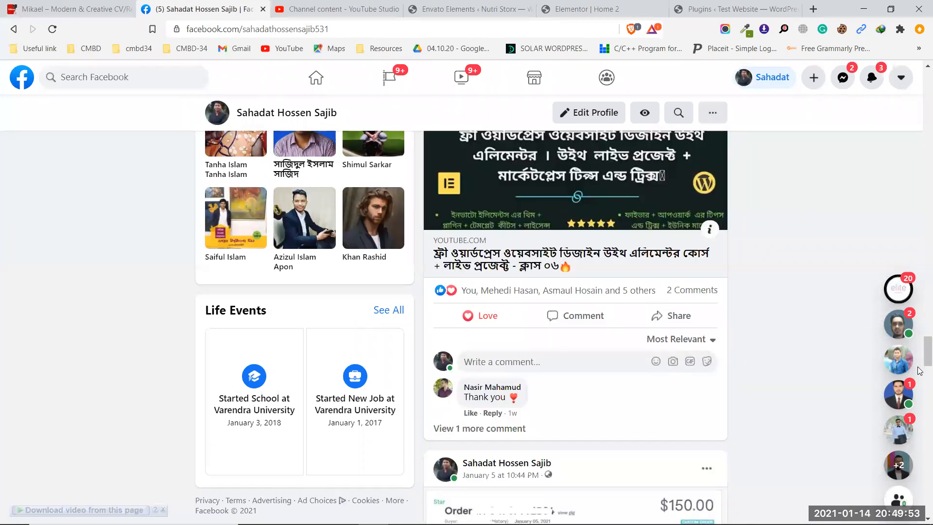
pyautogui.scroll(-8, 920, 371)
pyautogui.scroll(-15, 920, 408)
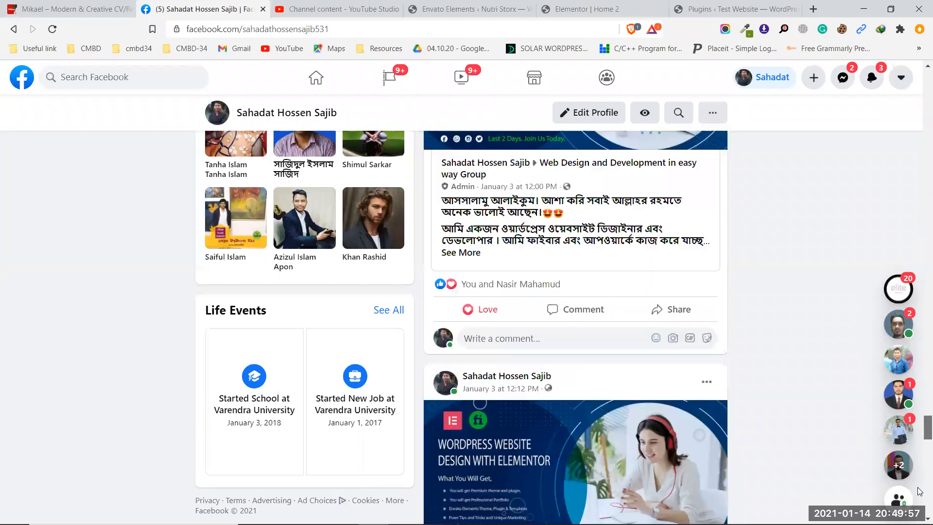
# Read the full January 3 Elementor course post and look through the older posts back to the January 1 free course webinar
pyautogui.click(461, 253)
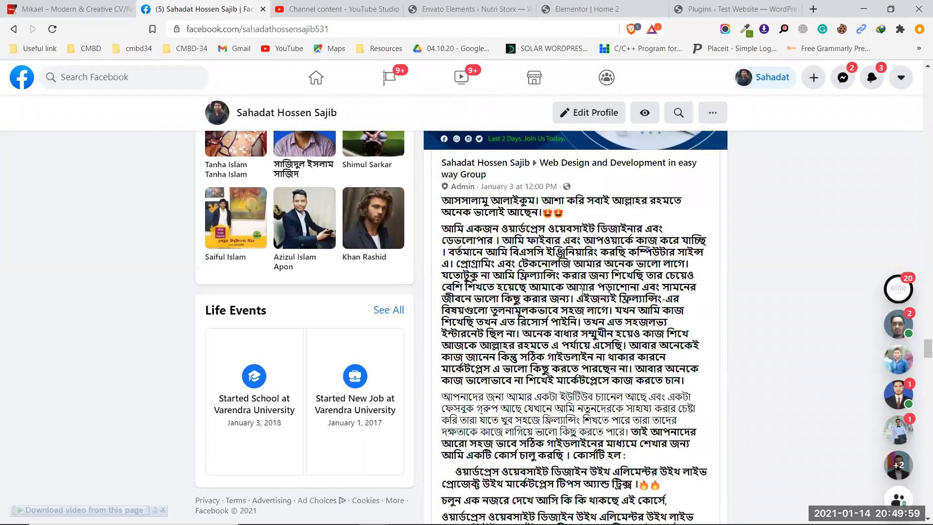
pyautogui.scroll(-3, 510, 281)
pyautogui.scroll(10, 510, 280)
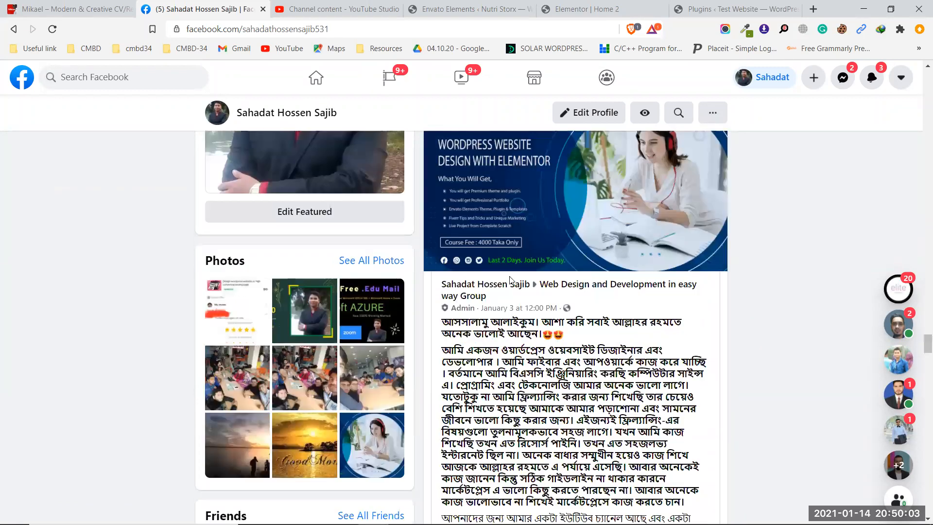
pyautogui.scroll(4, 511, 281)
pyautogui.scroll(-12, 522, 273)
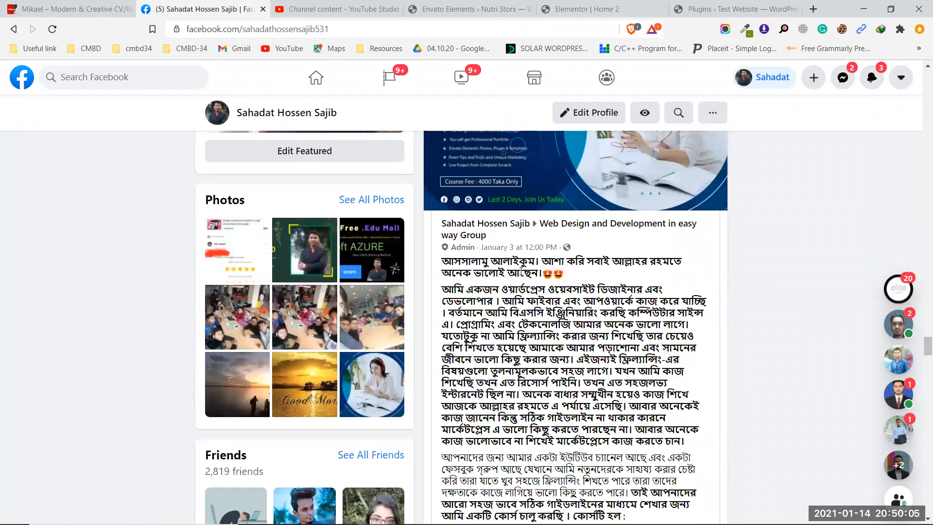
pyautogui.scroll(-15, 521, 273)
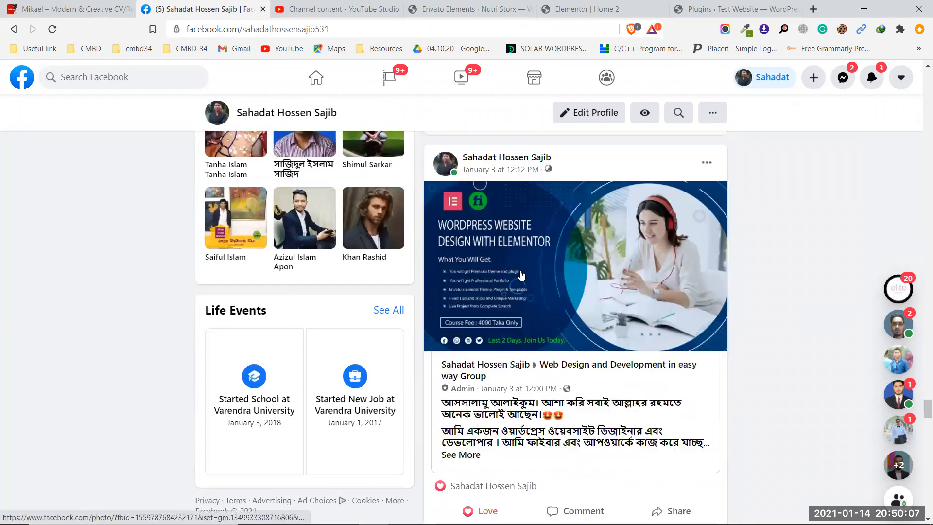
pyautogui.scroll(-5, 523, 275)
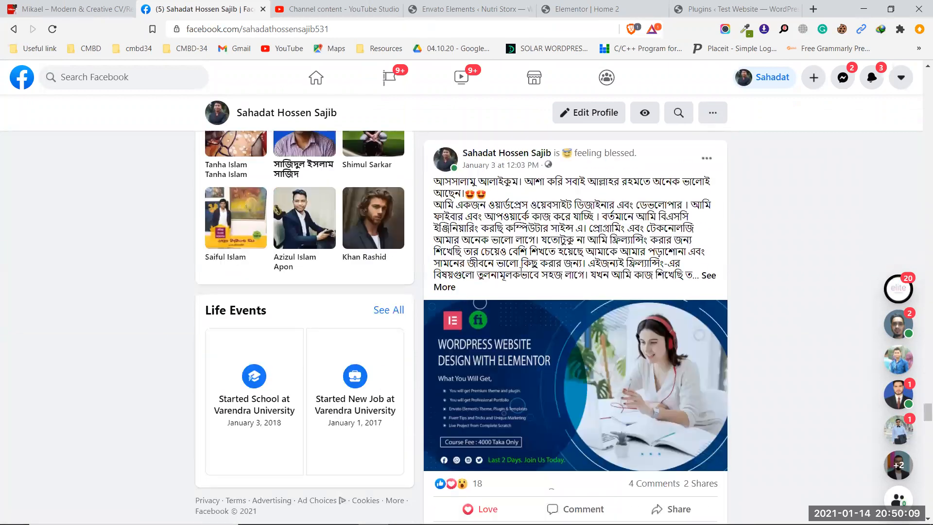
pyautogui.scroll(-6, 522, 272)
pyautogui.scroll(-20, 521, 271)
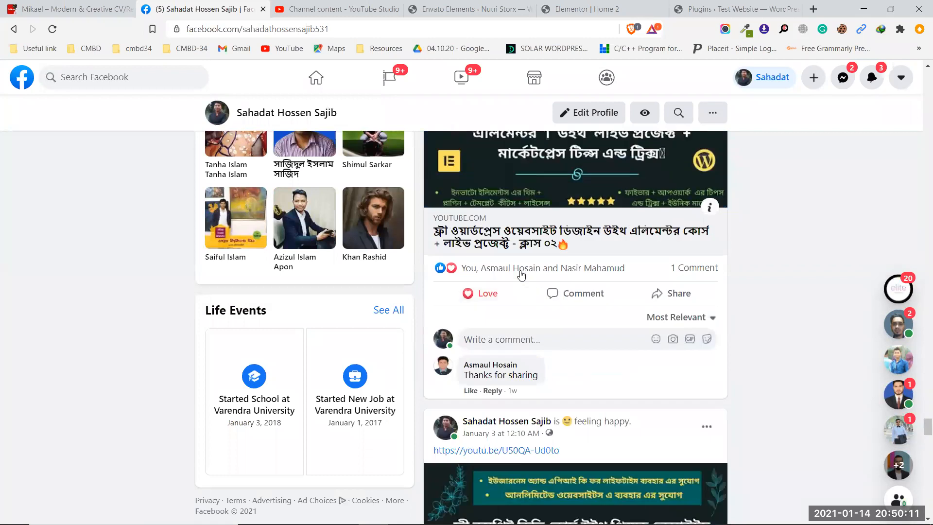
pyautogui.scroll(-20, 521, 274)
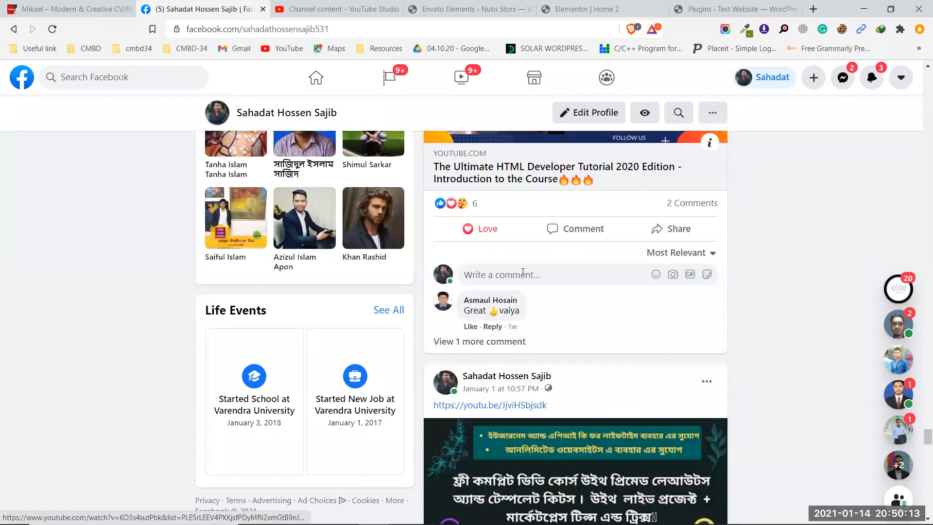
pyautogui.scroll(-9, 522, 277)
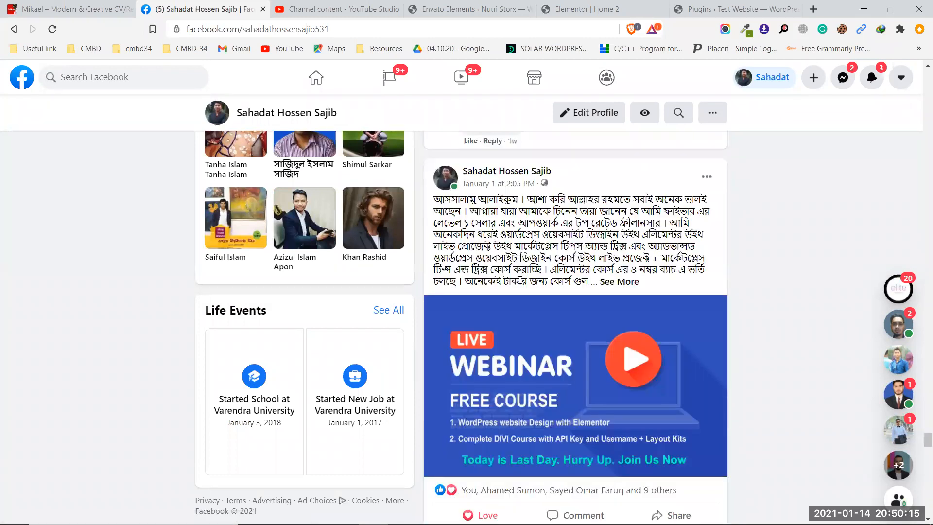
# Expand the January 1 free course webinar post and read its addon list, template kits, Divi course contents and registration links
pyautogui.click(619, 282)
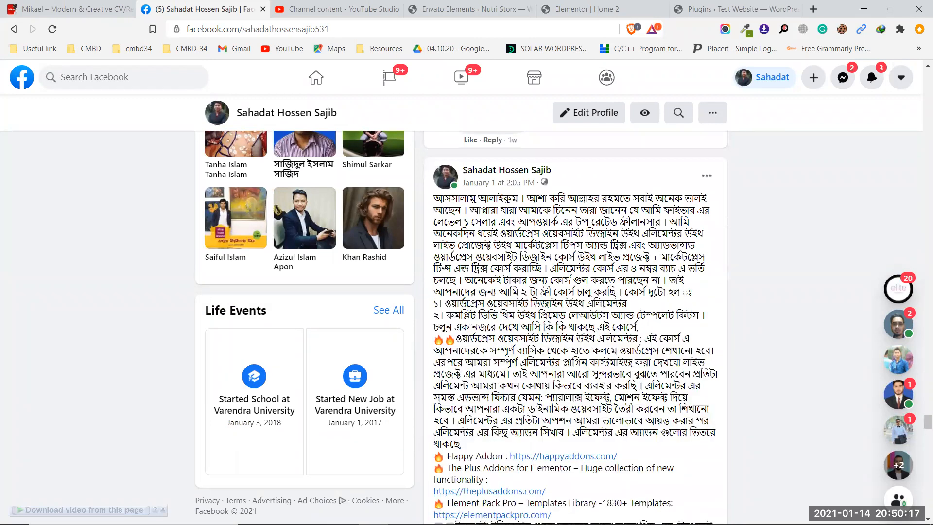
pyautogui.scroll(-4, 571, 278)
pyautogui.scroll(-1, 511, 203)
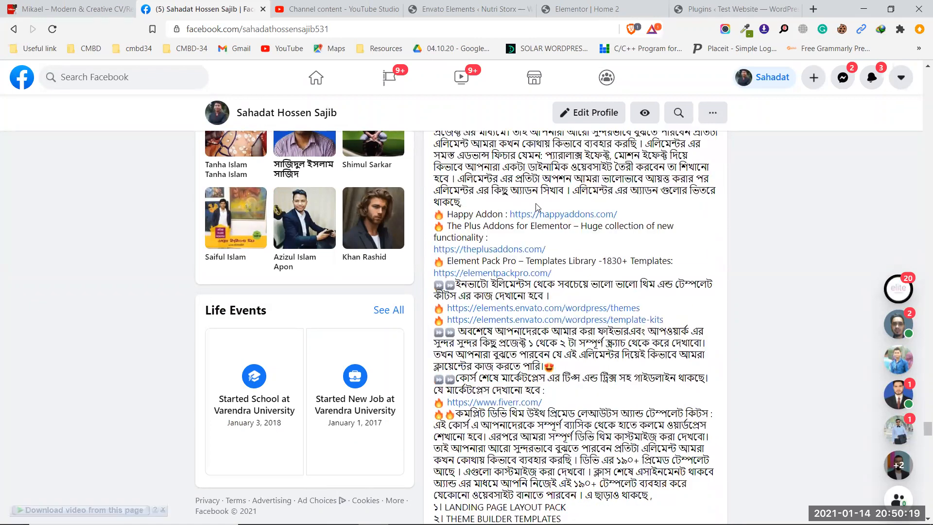
pyautogui.scroll(-1, 536, 206)
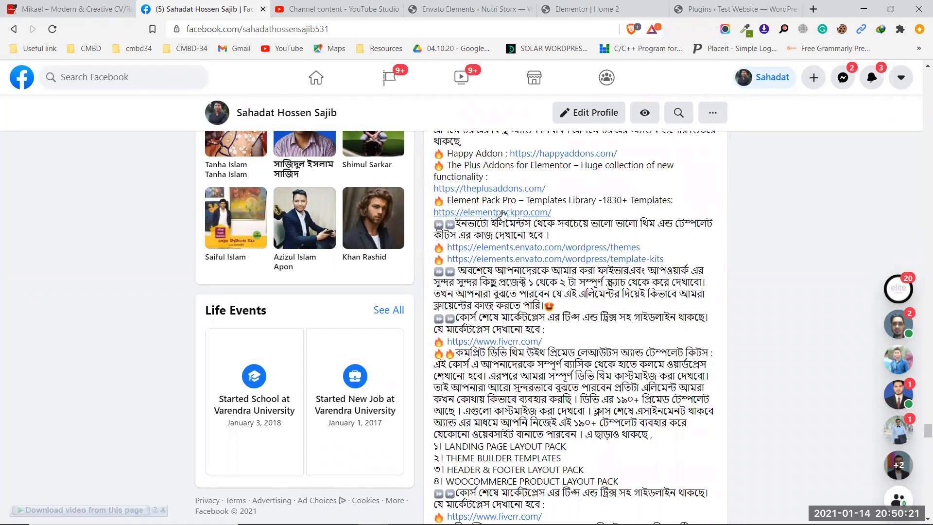
pyautogui.scroll(1, 515, 214)
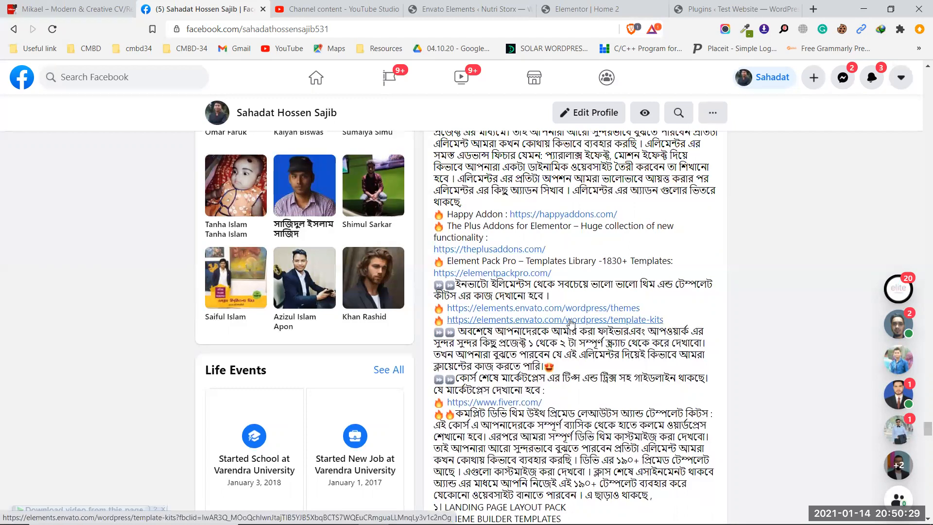
pyautogui.scroll(-2, 572, 323)
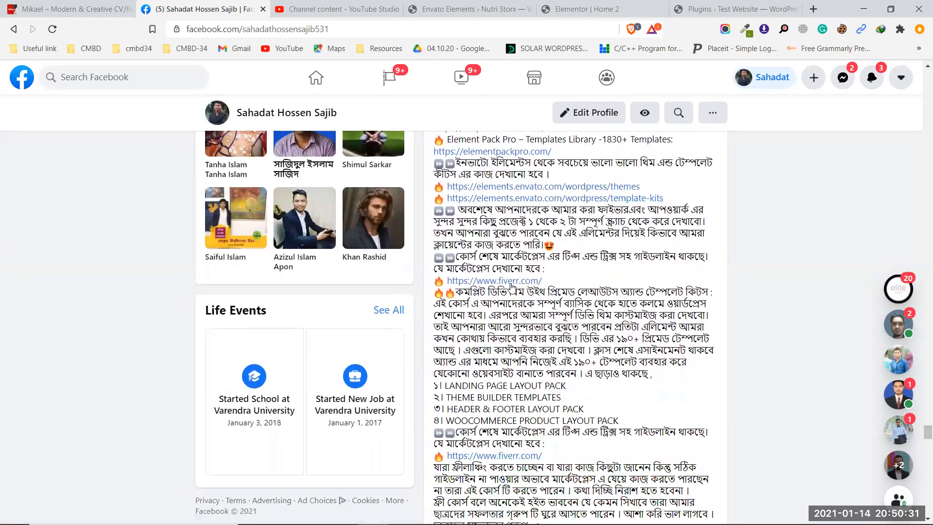
pyautogui.scroll(-5, 512, 286)
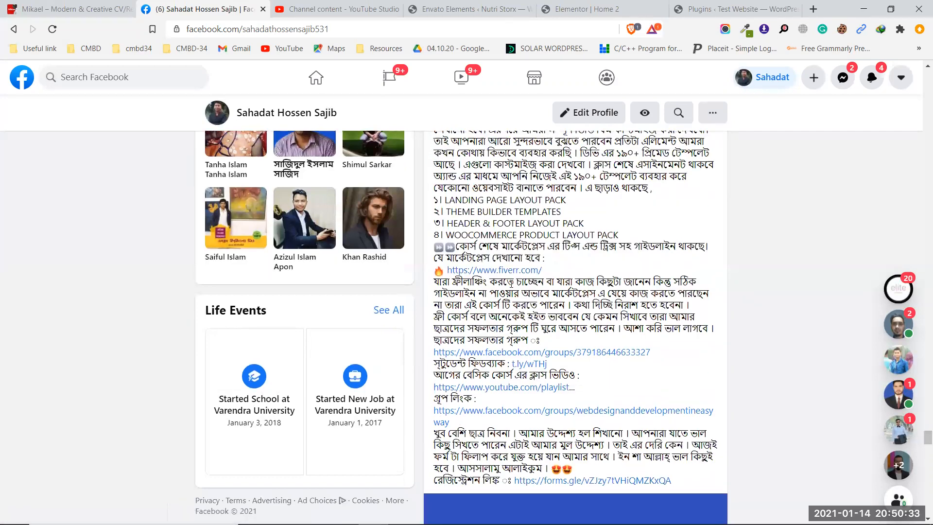
pyautogui.scroll(-1, 511, 286)
# Return to the start of the profile, go to the Facebook home feed and look through its recent posts
pyautogui.scroll(12, 513, 282)
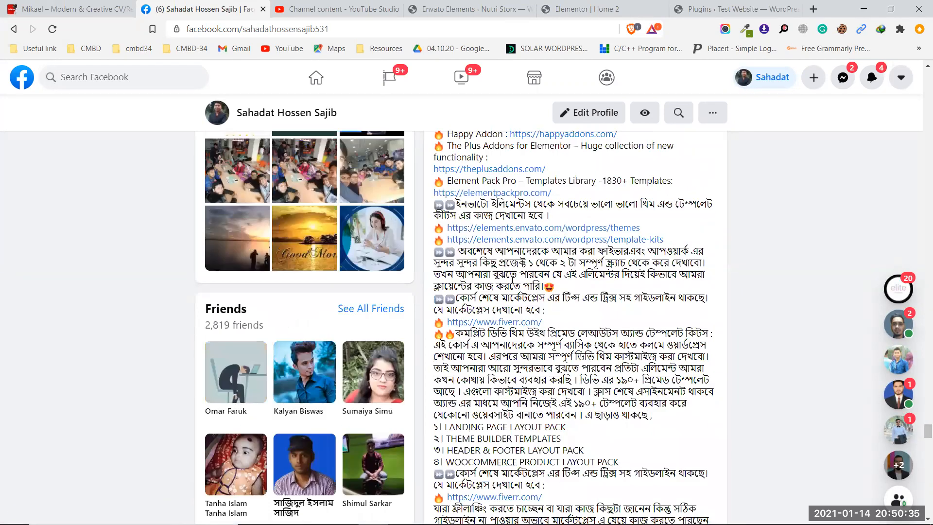
pyautogui.scroll(15, 516, 275)
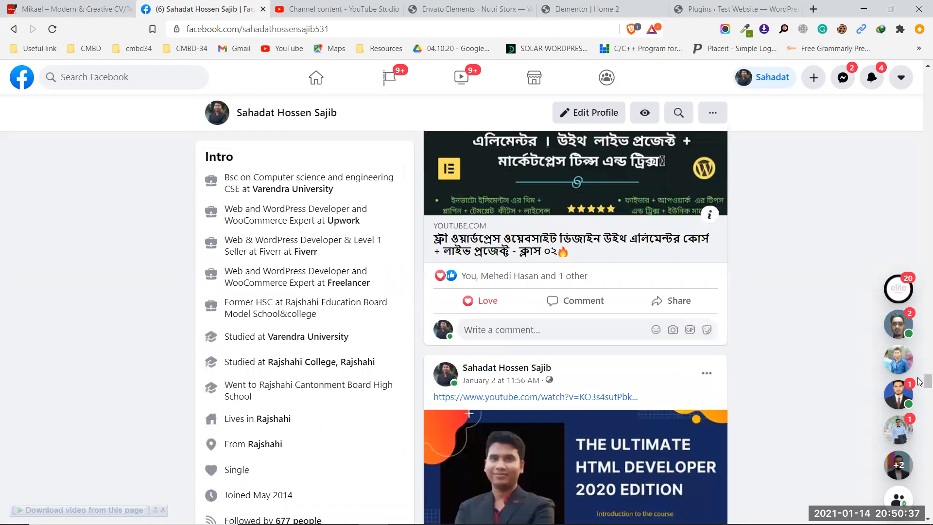
pyautogui.moveTo(918, 382); pyautogui.dragTo(905, 65)
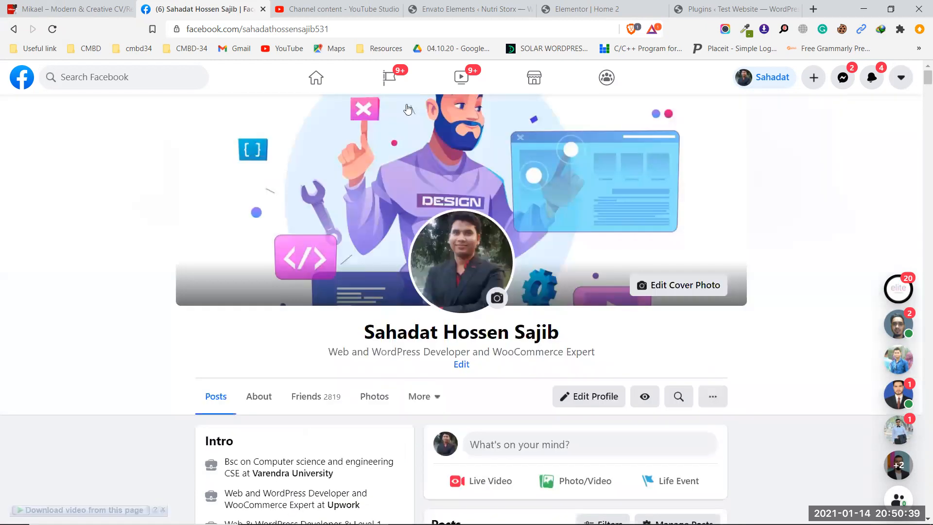
pyautogui.click(32, 80)
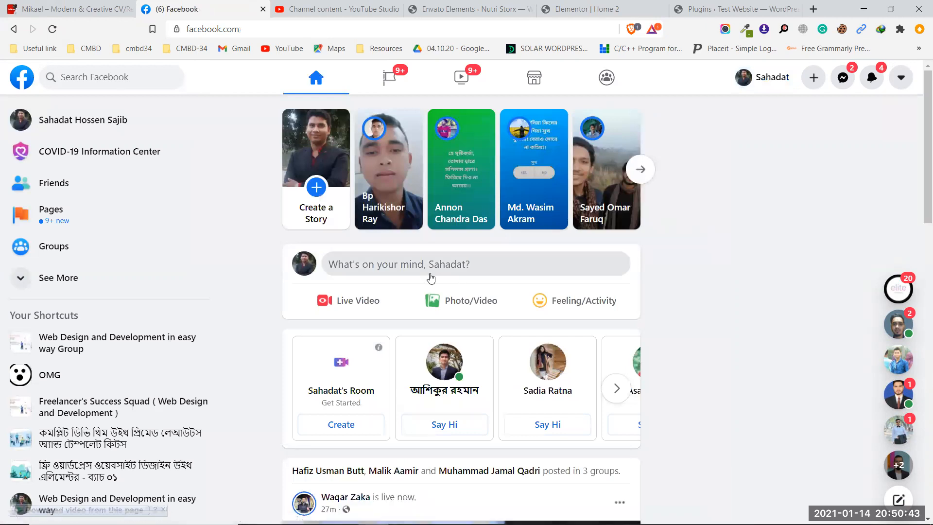
pyautogui.scroll(-5, 406, 408)
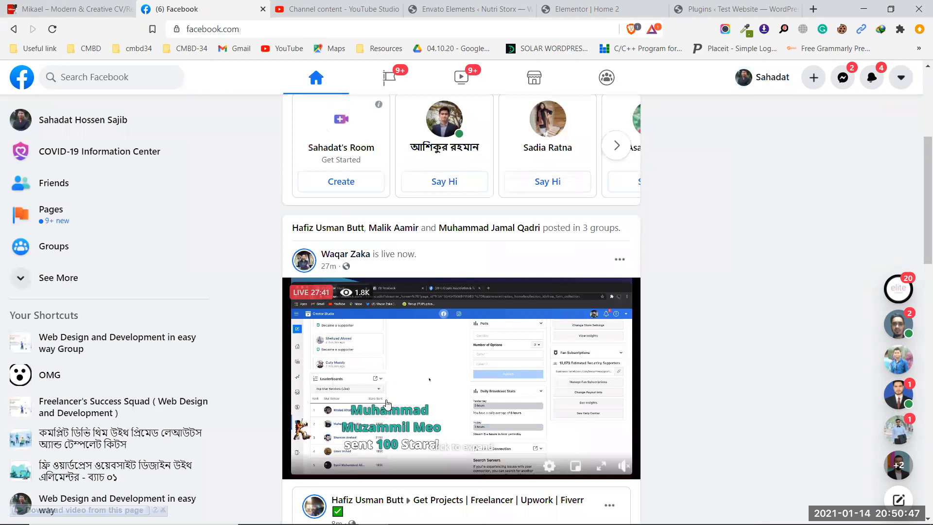
pyautogui.scroll(-6, 391, 451)
# Switch to Chrome and close the YouTube tabs that follow the Google Drive Resources tab
pyautogui.moveTo(368, 523)
pyautogui.click(344, 514)
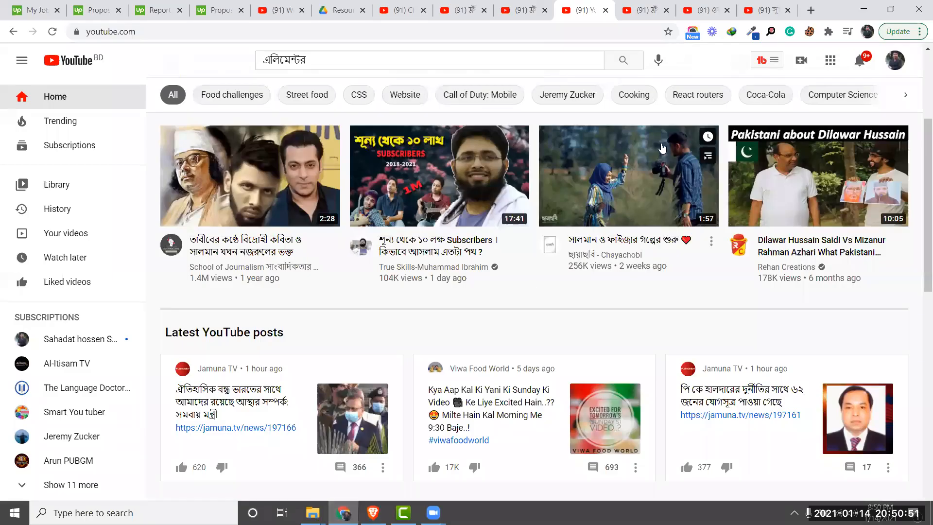
pyautogui.click(529, 13)
pyautogui.click(463, 10)
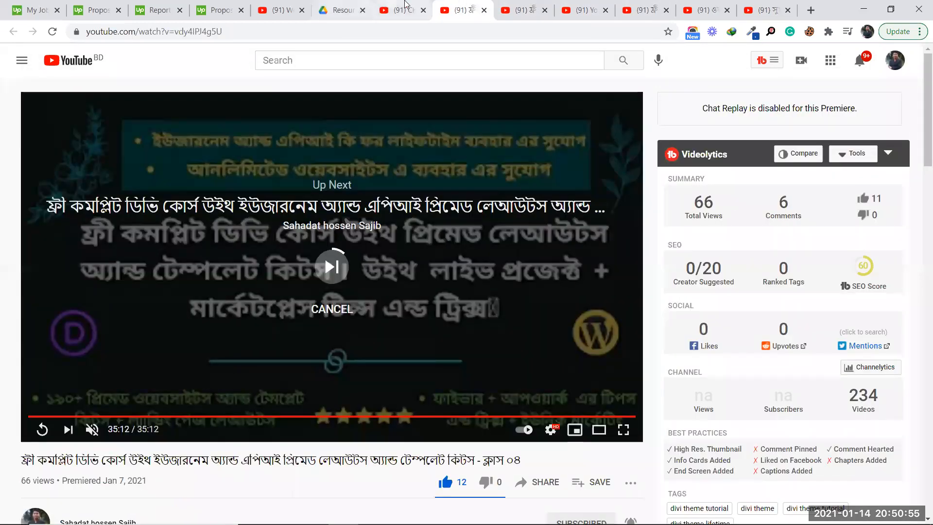
pyautogui.click(414, 9)
pyautogui.click(422, 11)
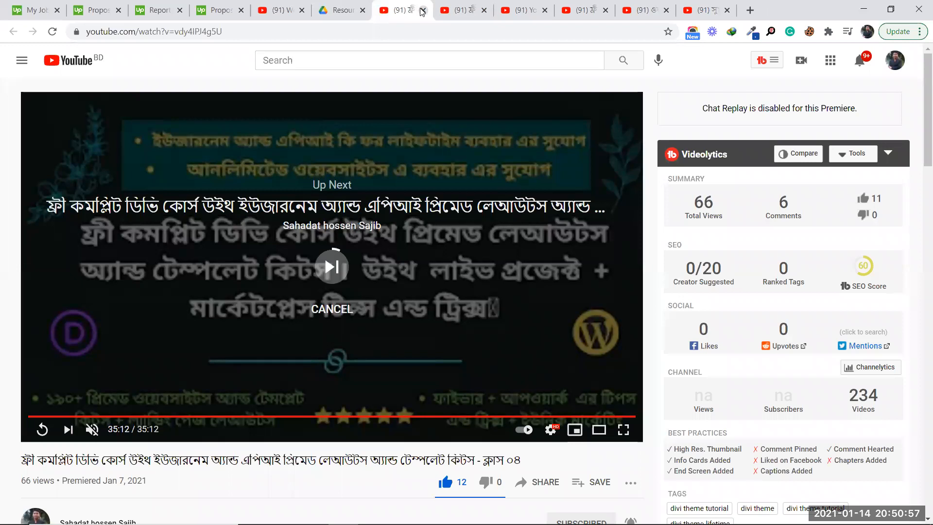
pyautogui.click(423, 10)
pyautogui.click(423, 10)
pyautogui.click(422, 11)
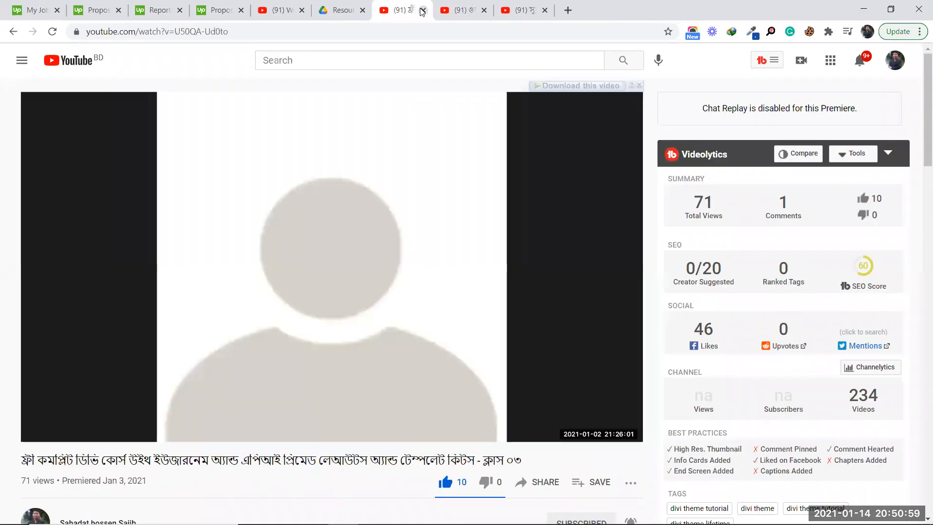
pyautogui.click(422, 11)
pyautogui.click(422, 10)
pyautogui.click(422, 11)
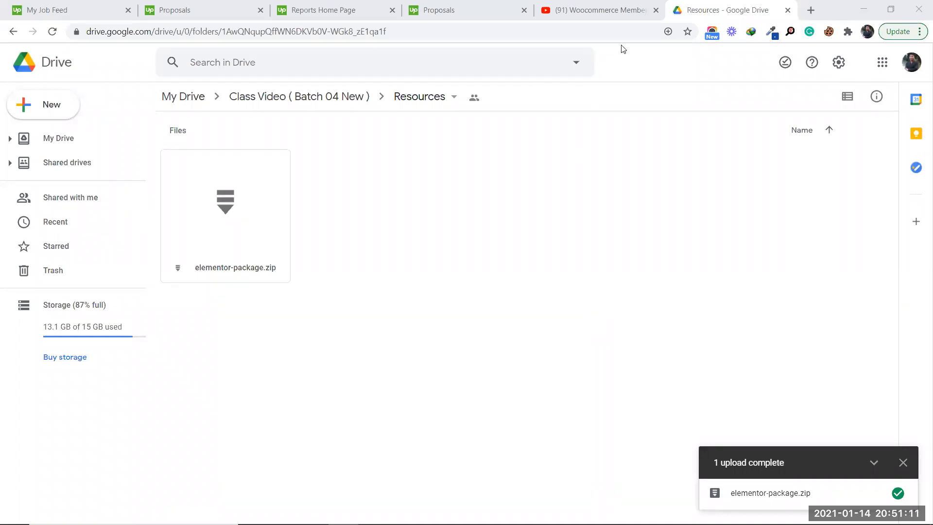
# Return to the WordPress Plugins page in Brave and open the upload form for adding a new plugin
pyautogui.click(384, 512)
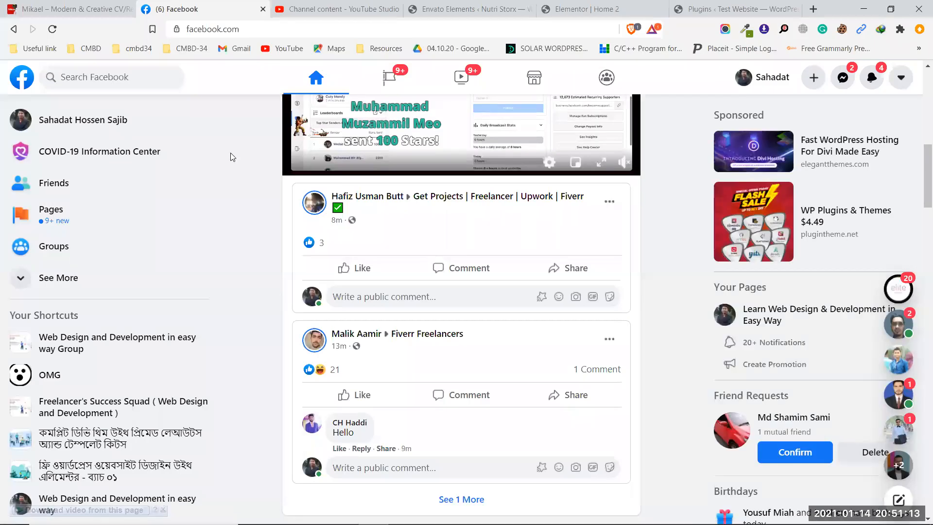
pyautogui.click(621, 9)
pyautogui.click(722, 6)
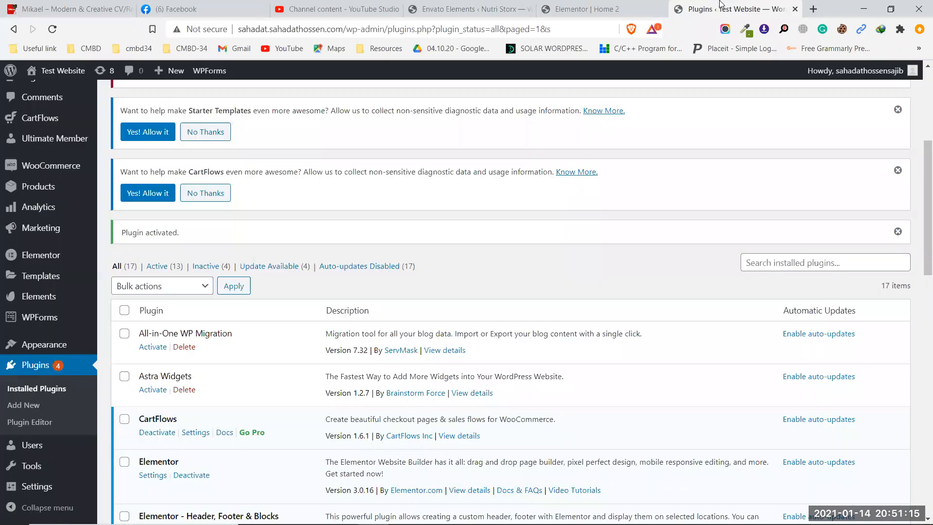
pyautogui.scroll(5, 105, 309)
pyautogui.moveTo(73, 339)
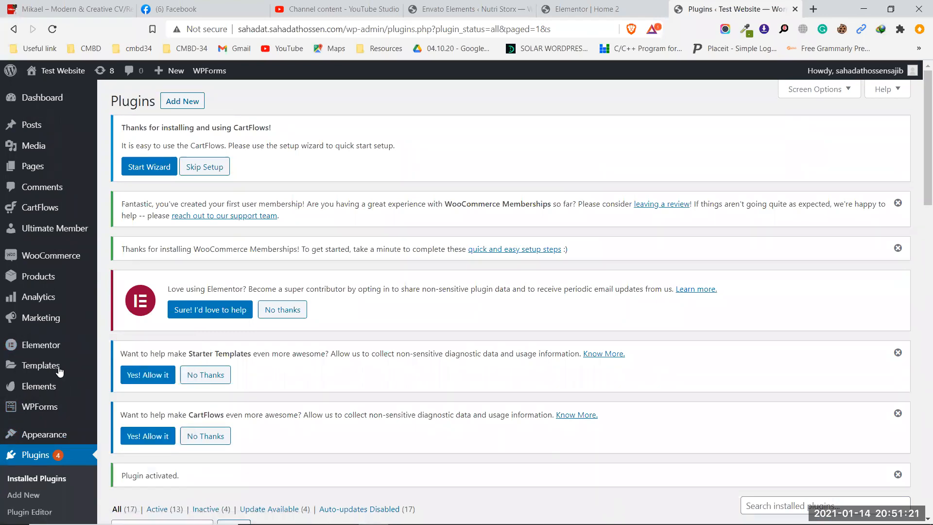
pyautogui.moveTo(4, 354)
pyautogui.scroll(-5, 81, 246)
pyautogui.click(30, 406)
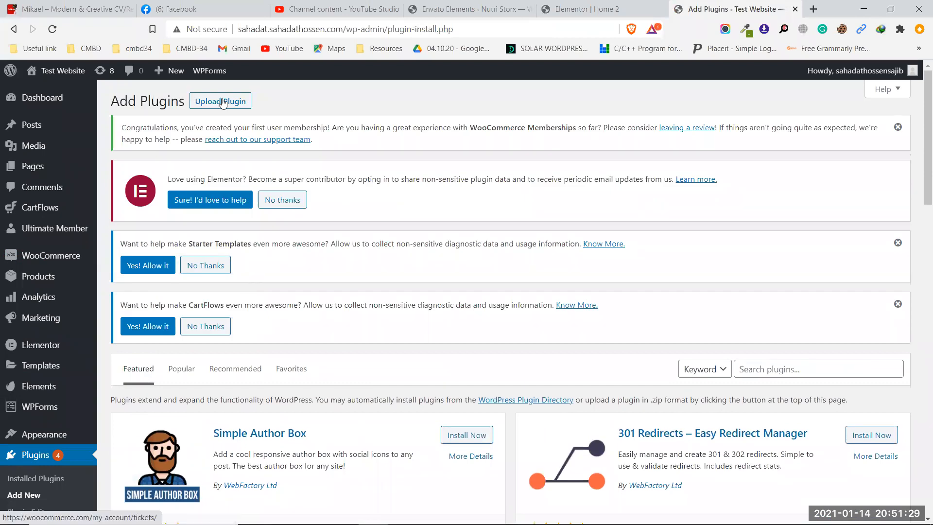
pyautogui.click(221, 101)
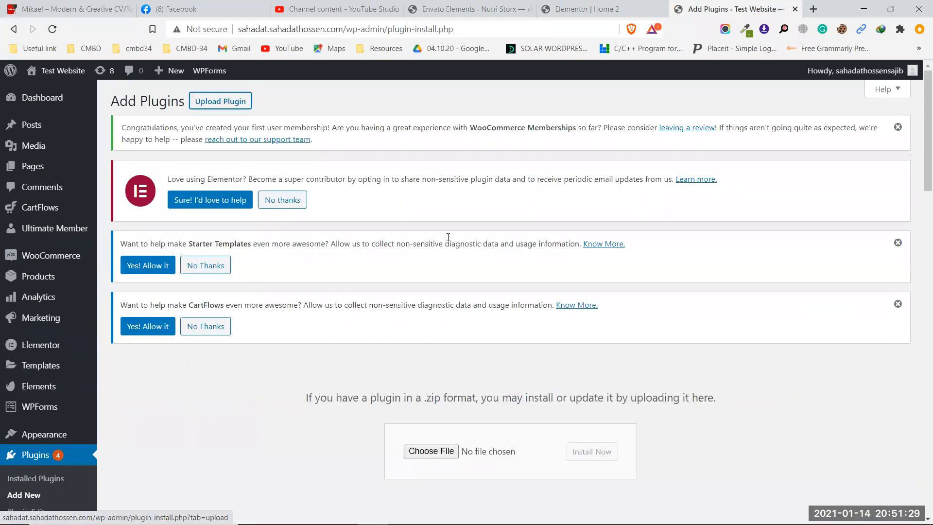
# Look through Software (J:), New Volume (I:) and Downloads for an Elementor addon zip, then dismiss the file chooser without picking a file
pyautogui.click(432, 451)
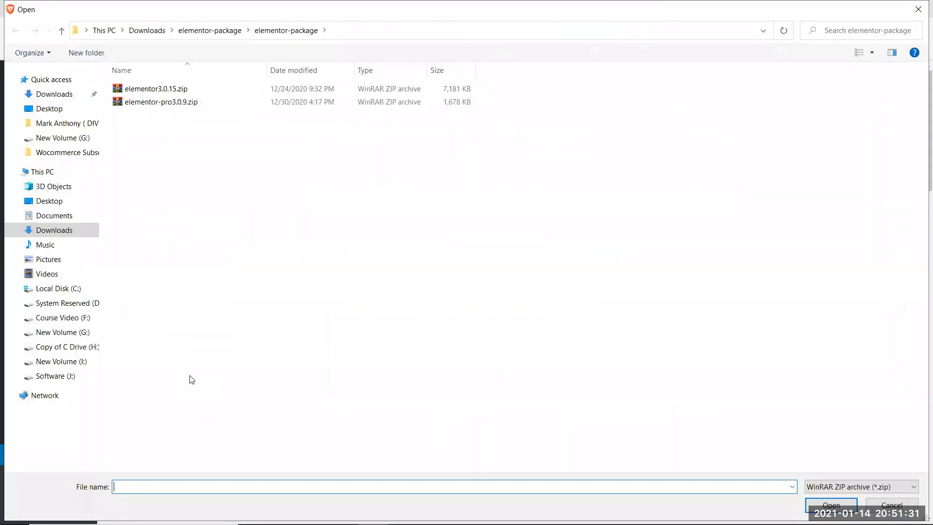
pyautogui.click(53, 376)
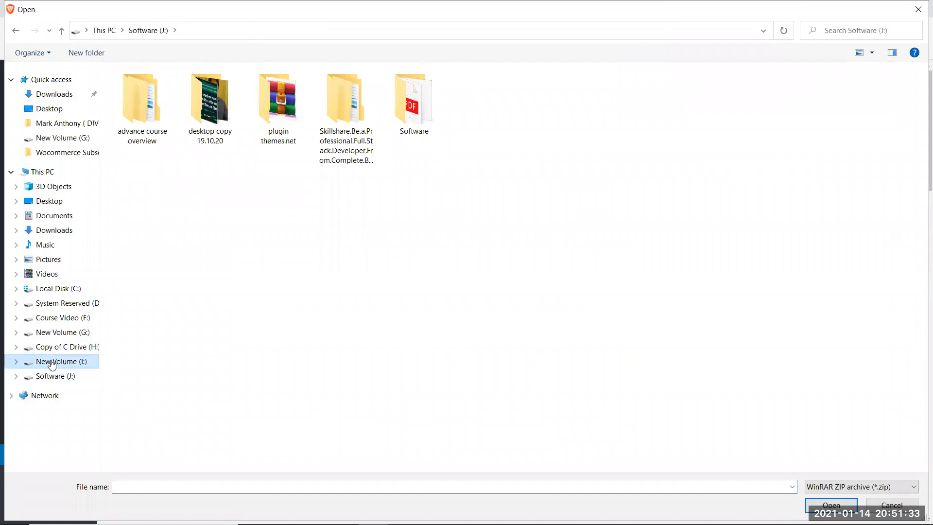
pyautogui.click(52, 362)
pyautogui.scroll(-5, 580, 376)
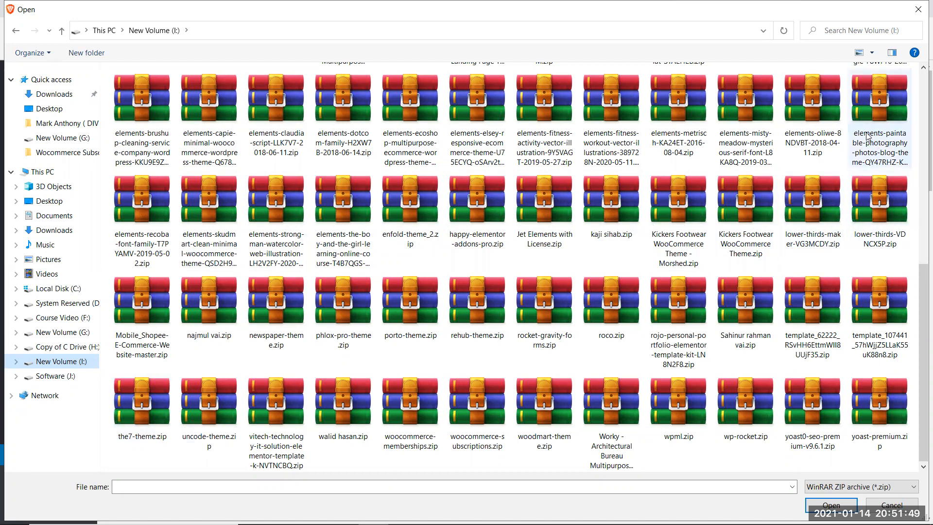
pyautogui.click(68, 93)
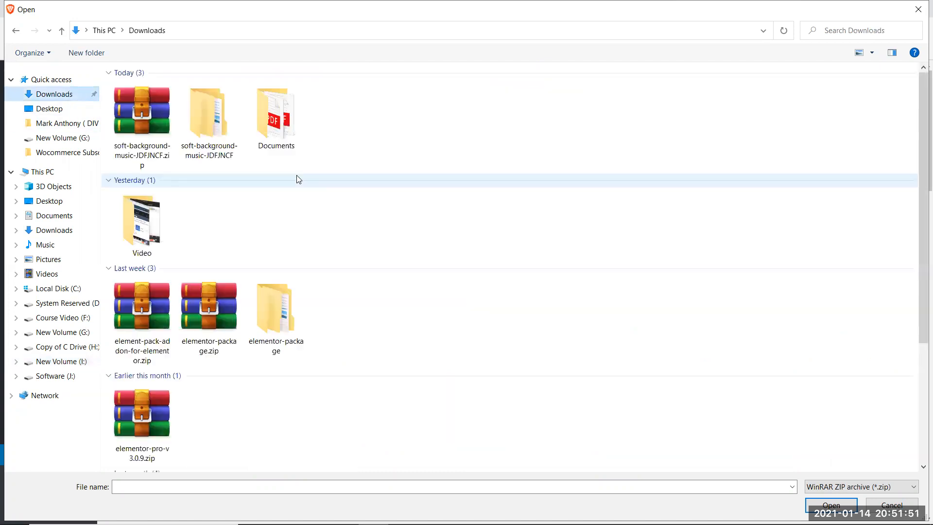
pyautogui.scroll(-2, 257, 263)
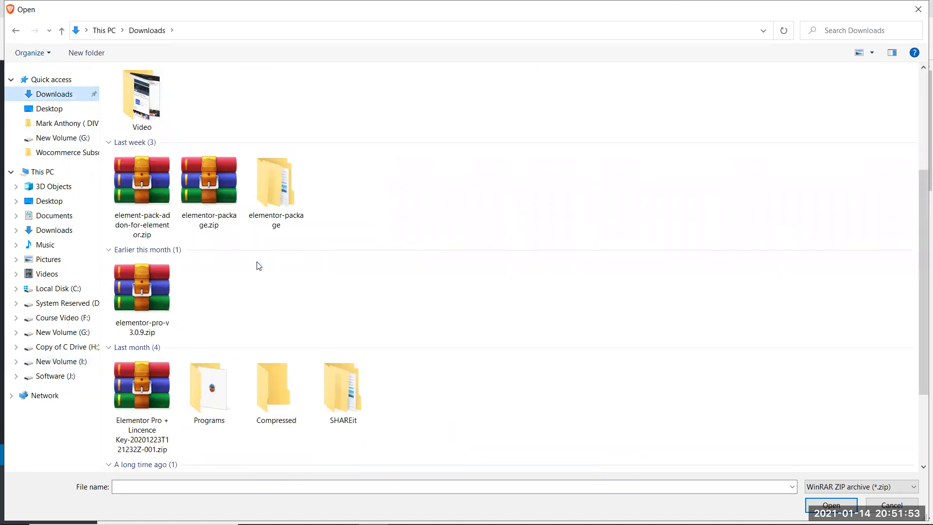
pyautogui.scroll(-2, 259, 265)
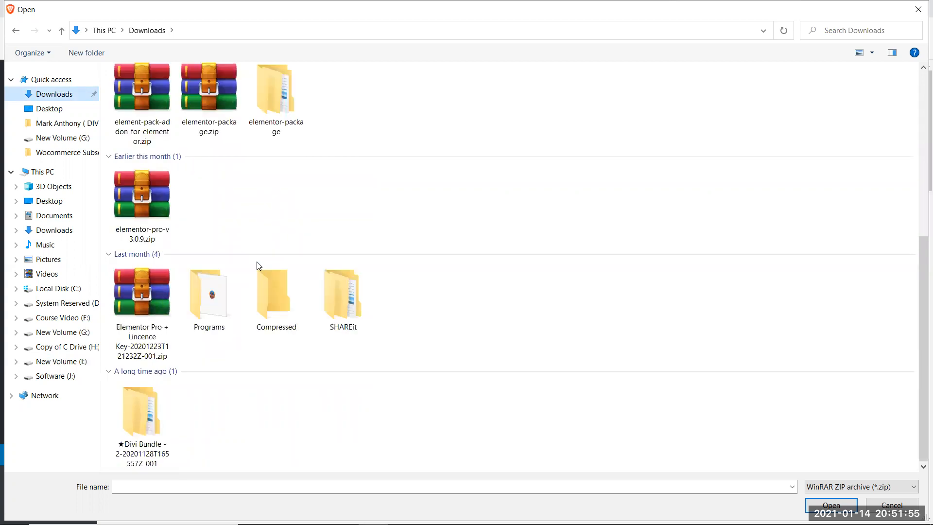
pyautogui.scroll(4, 258, 265)
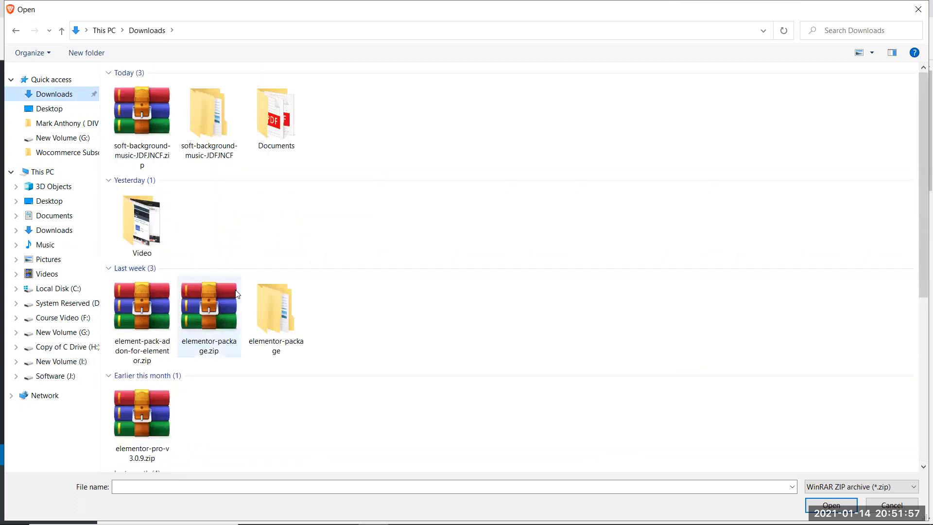
pyautogui.scroll(-4, 266, 309)
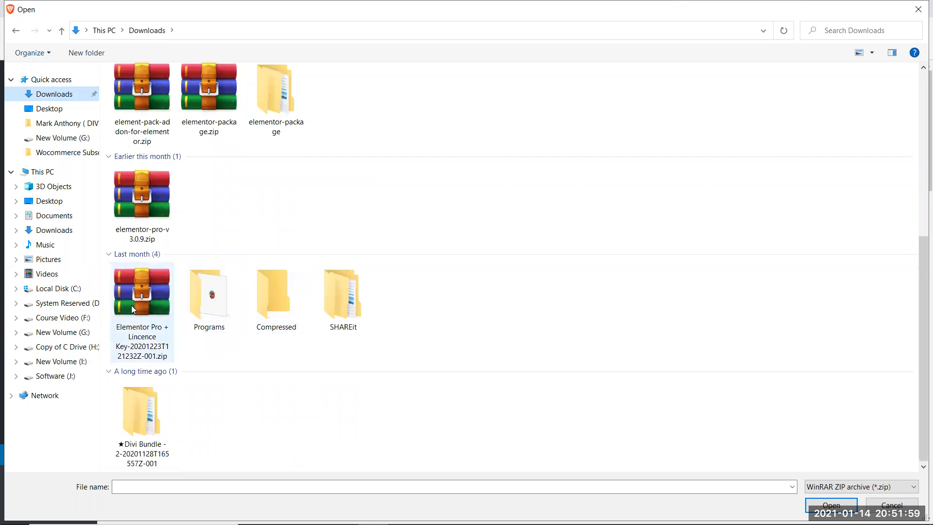
pyautogui.click(918, 9)
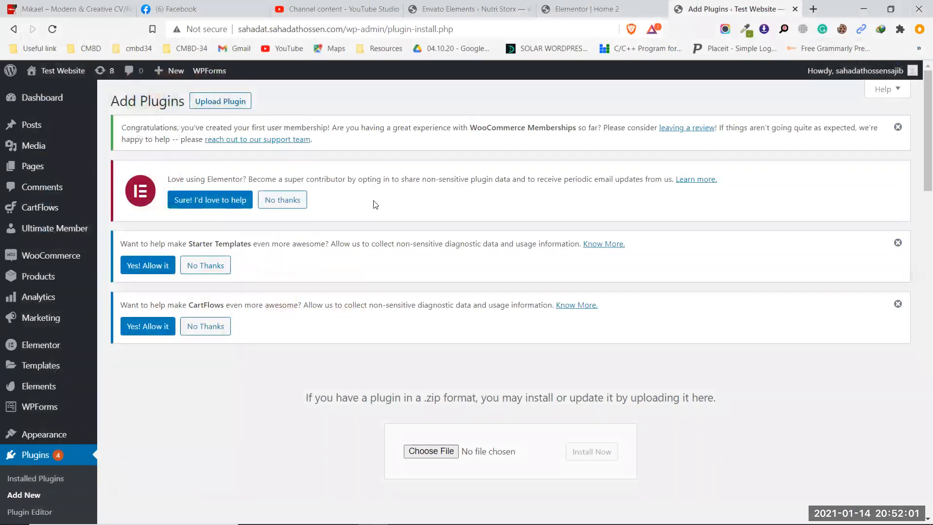
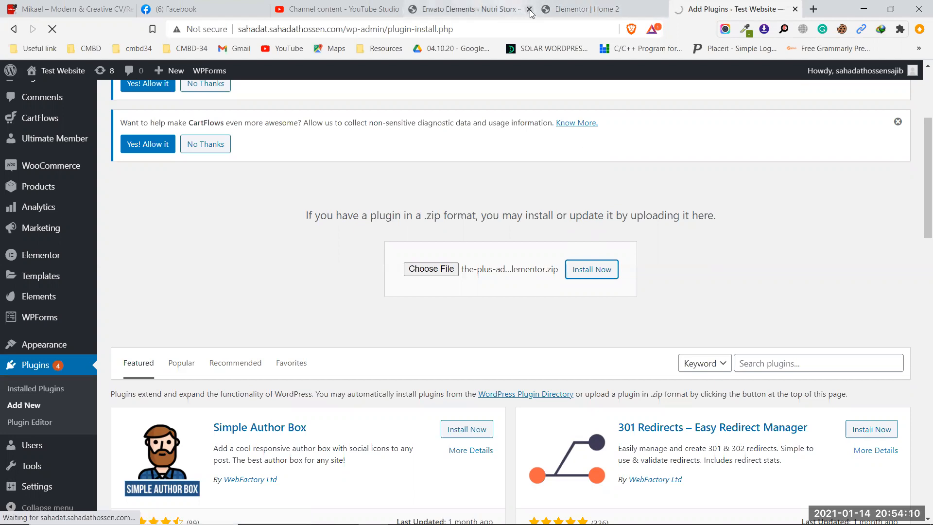
# Close the Envato Elements tab and wait for the-plus-addons-for-elementor.zip to finish installing
pyautogui.click(529, 9)
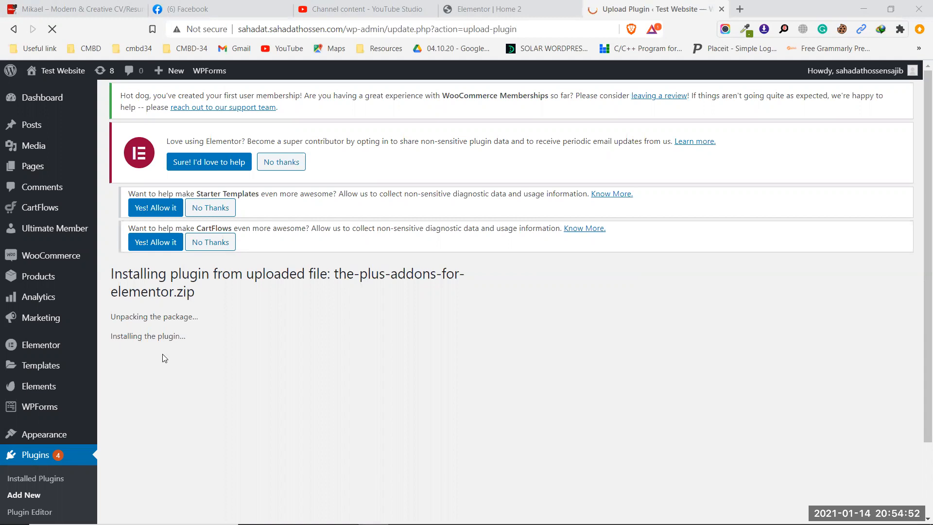
pyautogui.moveTo(913, 518)
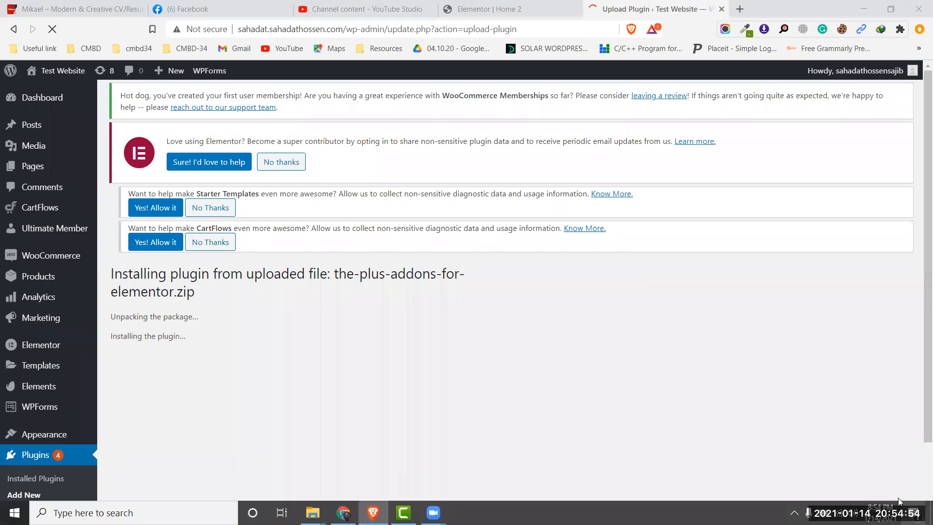
pyautogui.click(839, 512)
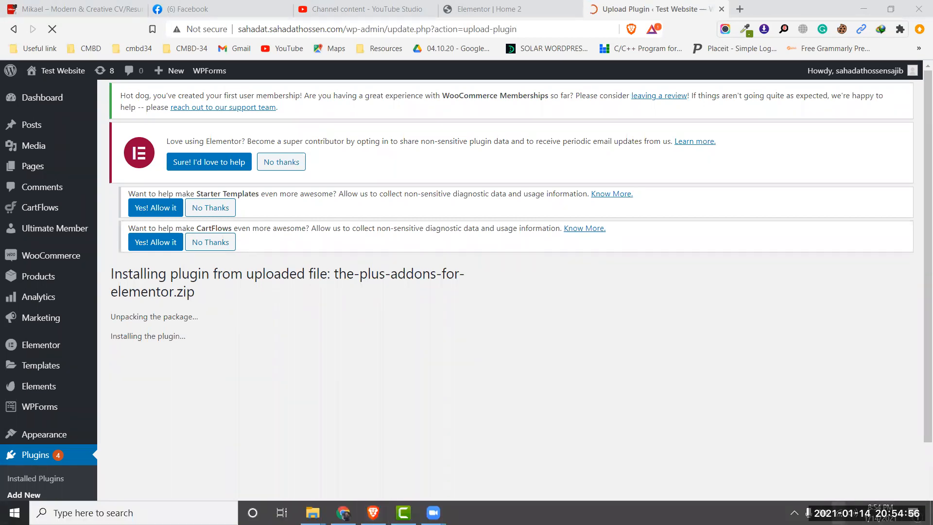
pyautogui.click(839, 513)
pyautogui.click(434, 328)
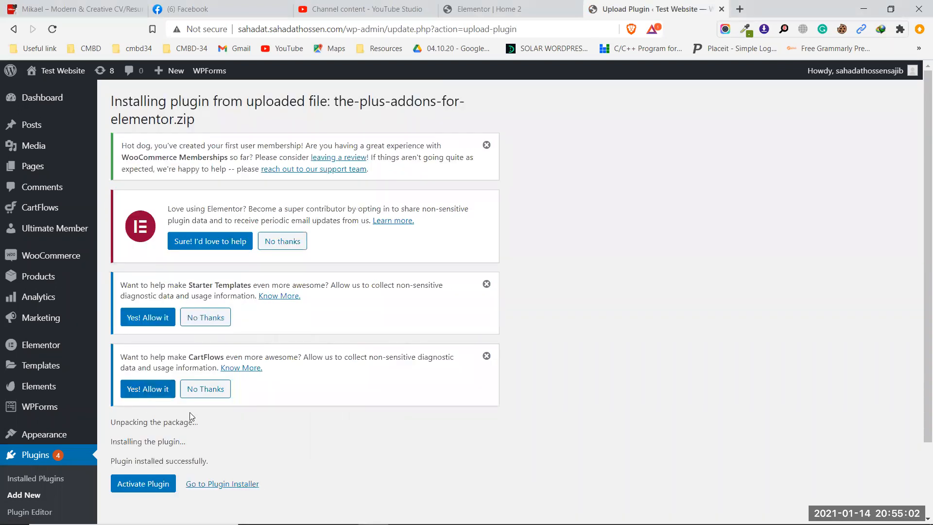
# Activate the uploaded The Plus Addons for Elementor plugin, and install and activate its required Lite version
pyautogui.scroll(-2, 160, 412)
pyautogui.click(131, 400)
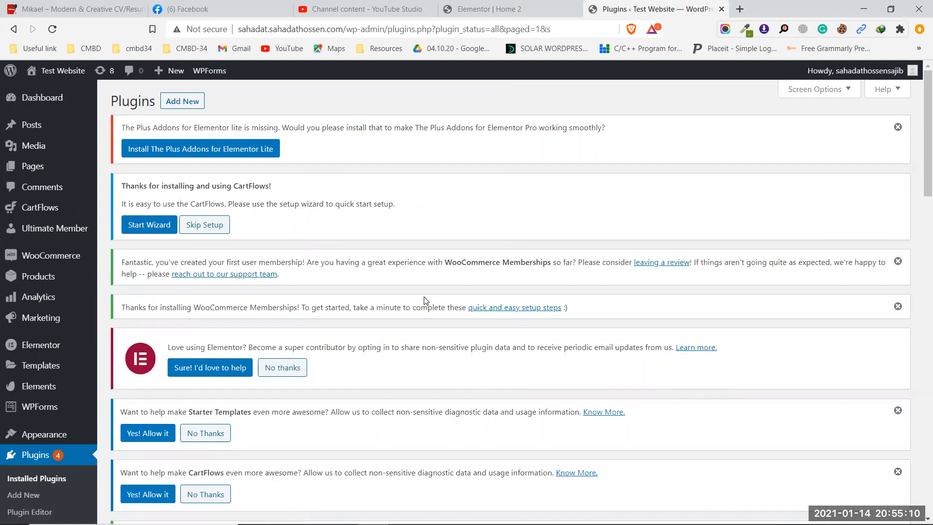
pyautogui.click(237, 151)
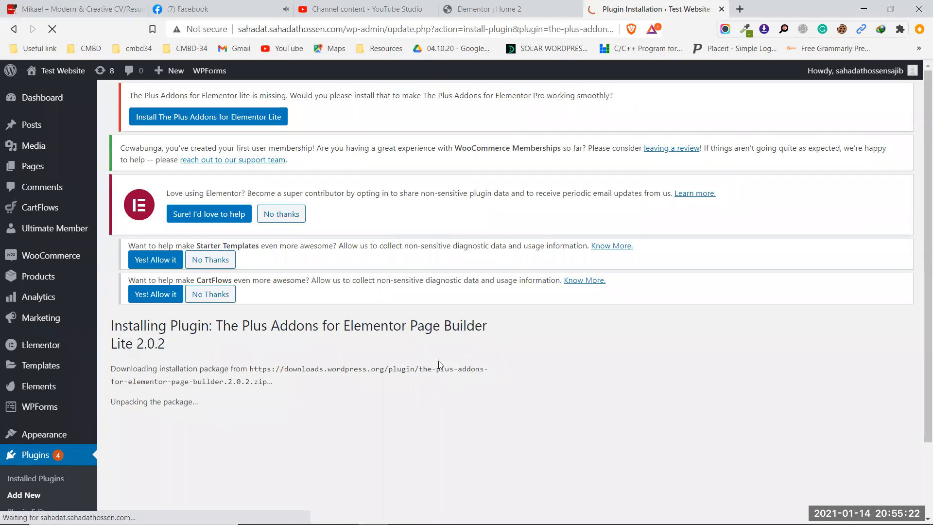
pyautogui.scroll(-3, 63, 385)
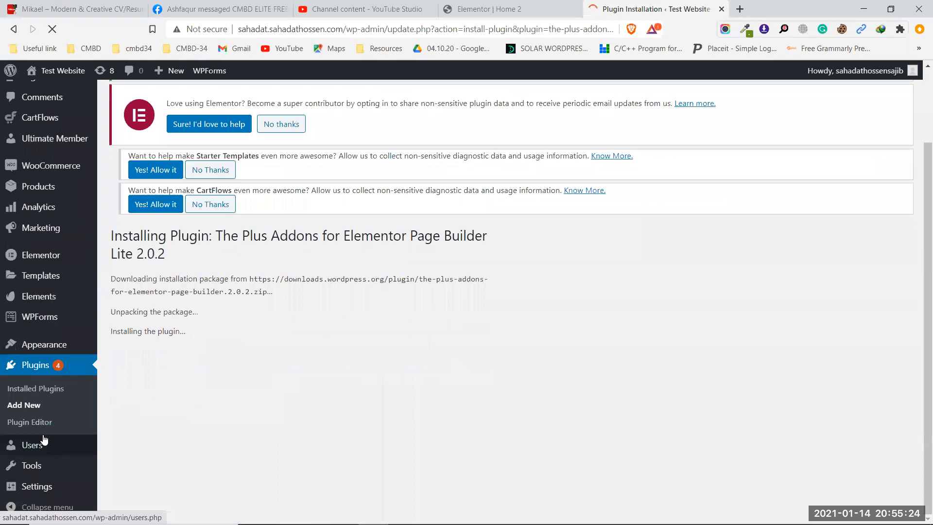
pyautogui.scroll(2, 231, 374)
pyautogui.scroll(1, 231, 373)
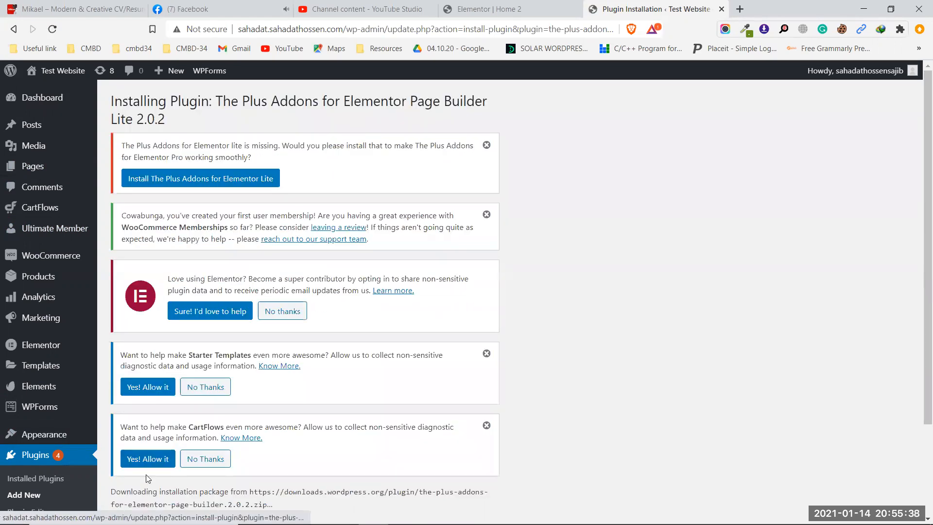
pyautogui.scroll(-3, 146, 475)
pyautogui.click(145, 469)
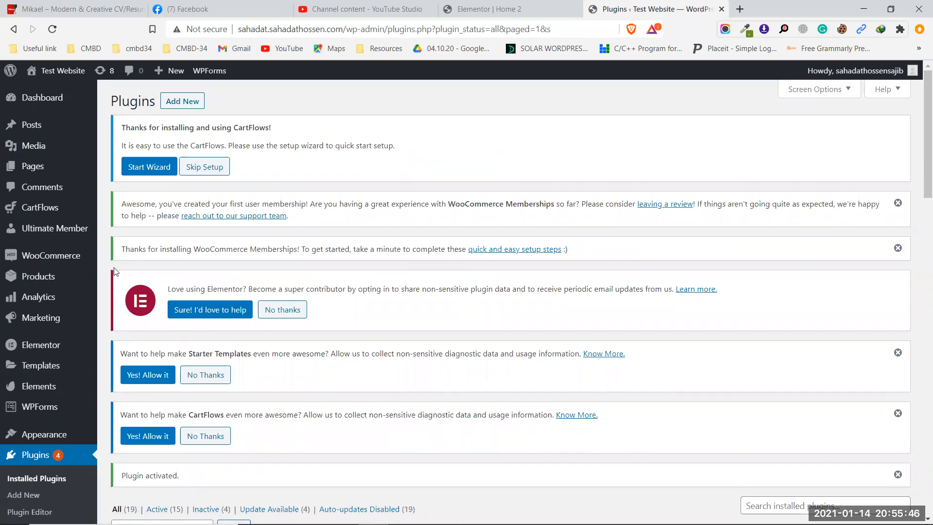
# Dismiss the two WooCommerce Memberships notices and look through the installed plugins list
pyautogui.moveTo(43, 387)
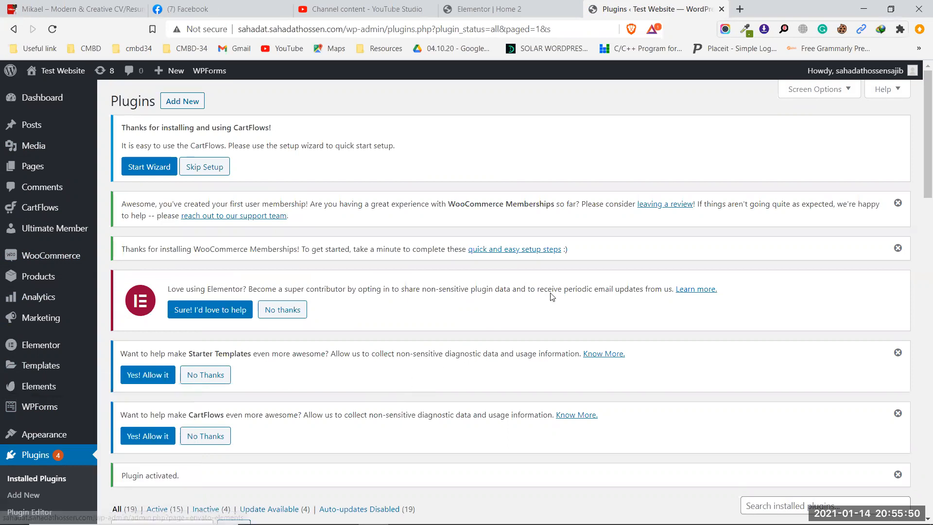
pyautogui.click(899, 248)
pyautogui.click(899, 203)
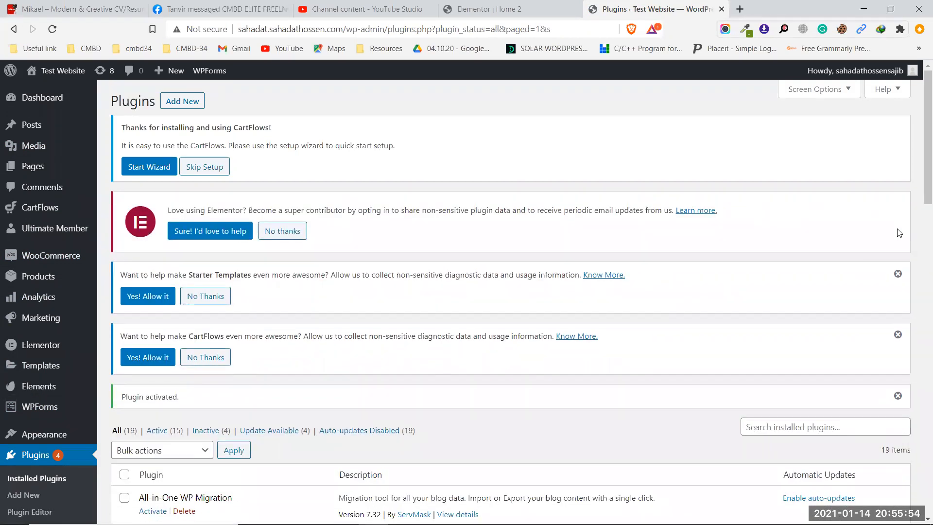
pyautogui.scroll(-6, 597, 227)
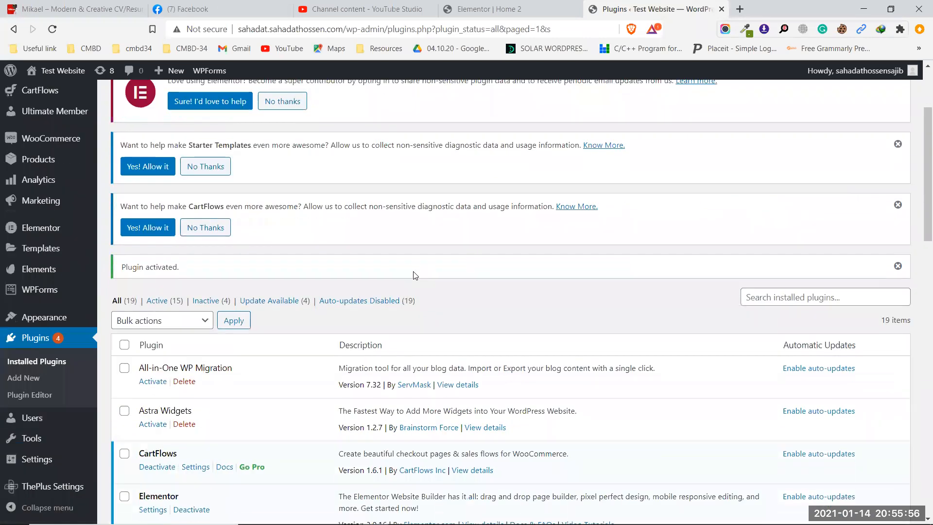
pyautogui.scroll(-4, 414, 272)
pyautogui.scroll(10, 415, 267)
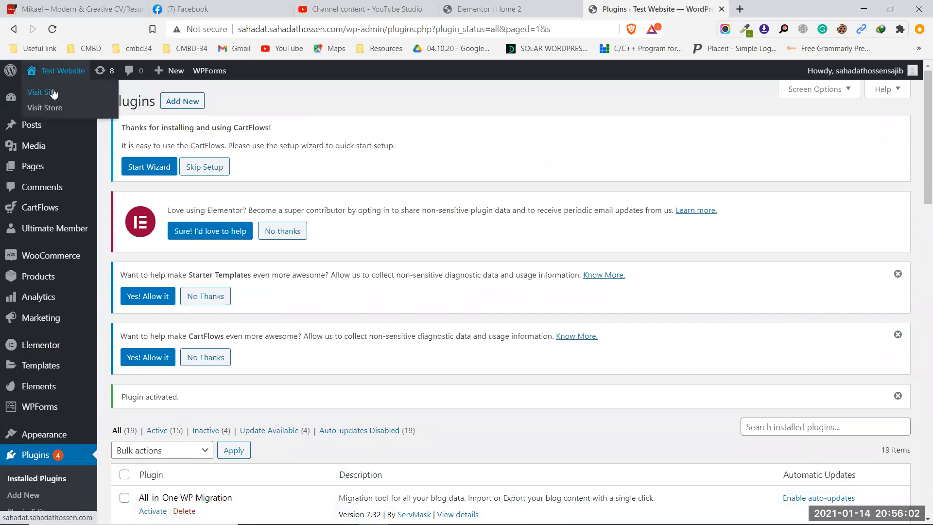
# Open the Test Website front end in a separate tab and reload its home page
pyautogui.middleClick(54, 92)
pyautogui.click(711, 14)
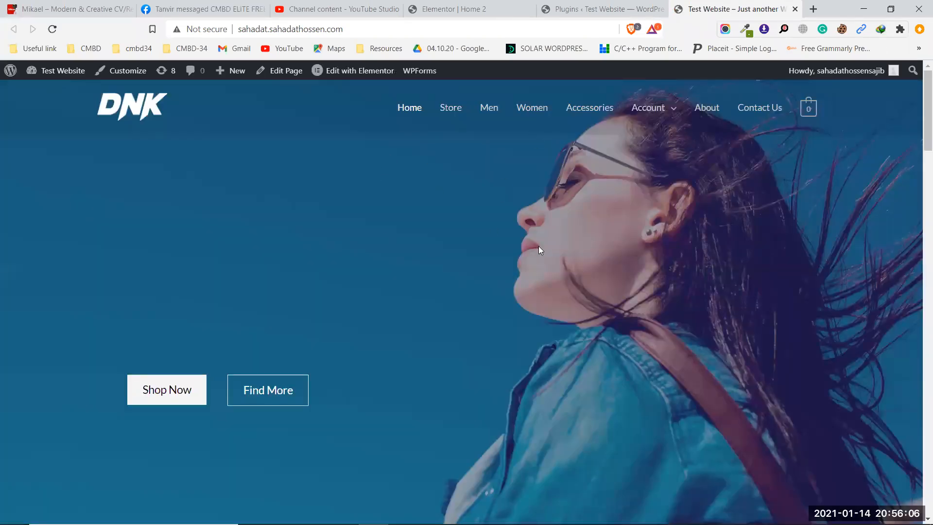
pyautogui.click(51, 30)
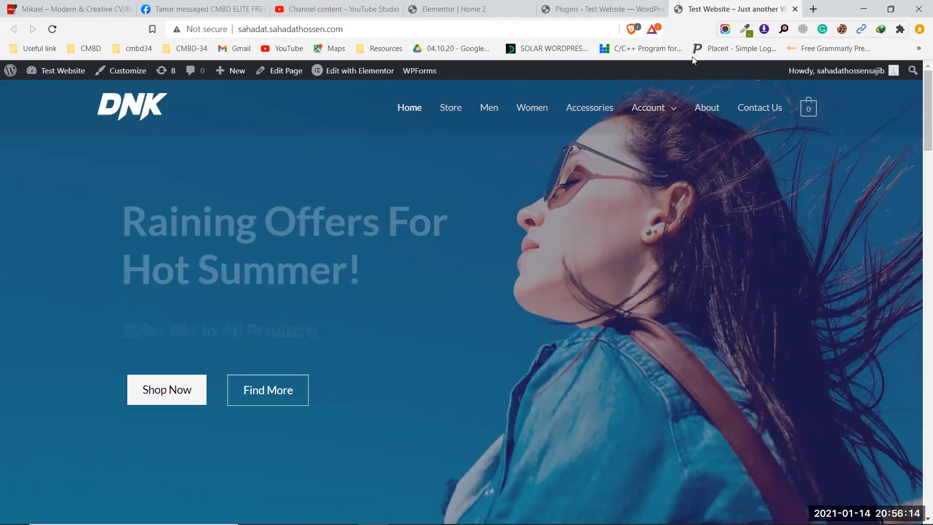
# Return to the WordPress plugins page, open ThePlus Settings and look over its Welcome page
pyautogui.click(597, 9)
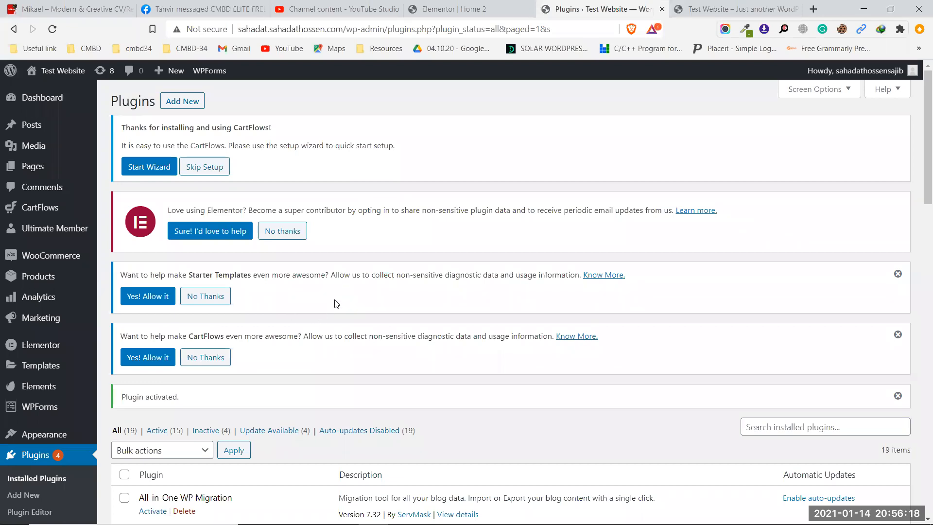
pyautogui.scroll(-5, 32, 304)
pyautogui.scroll(-3, 30, 304)
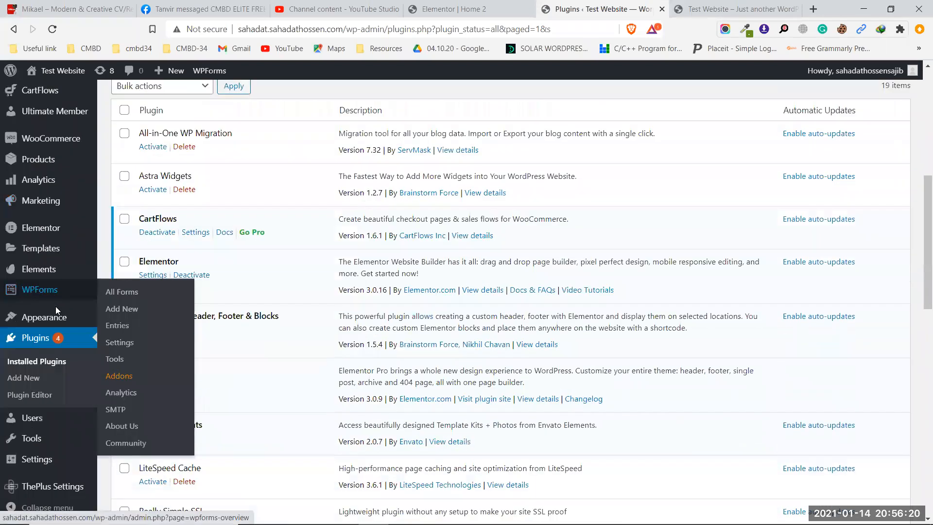
pyautogui.click(55, 489)
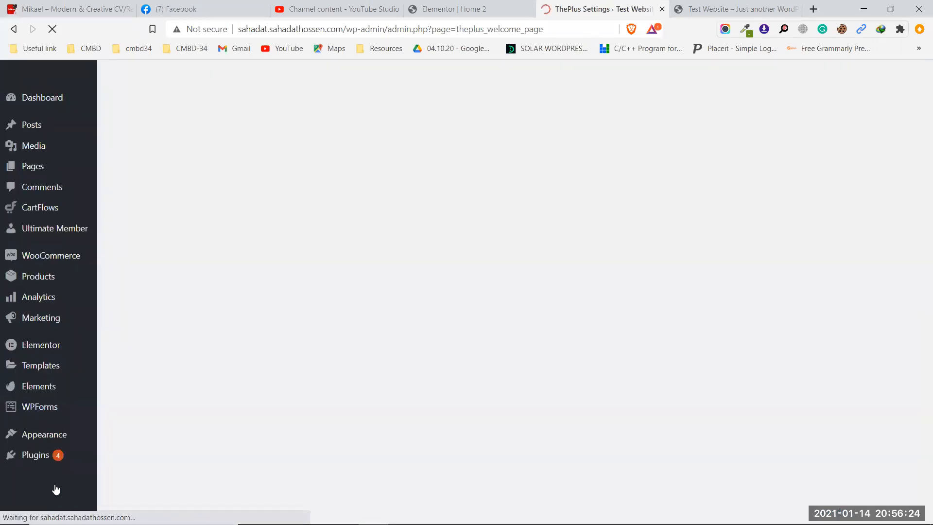
pyautogui.scroll(-3, 321, 326)
pyautogui.scroll(-5, 326, 335)
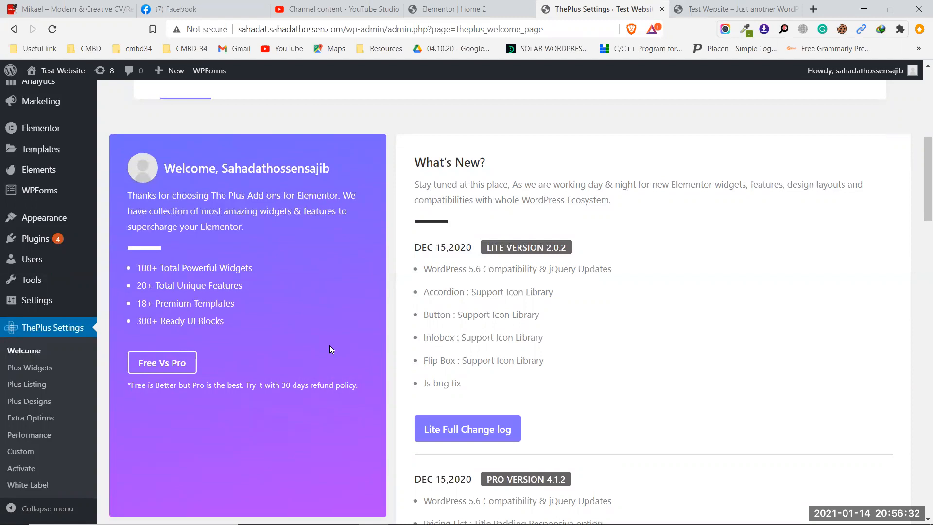
# Enable all widgets in the Plus Widgets section of ThePlus Settings and save the change
pyautogui.press('F5')
pyautogui.click(287, 312)
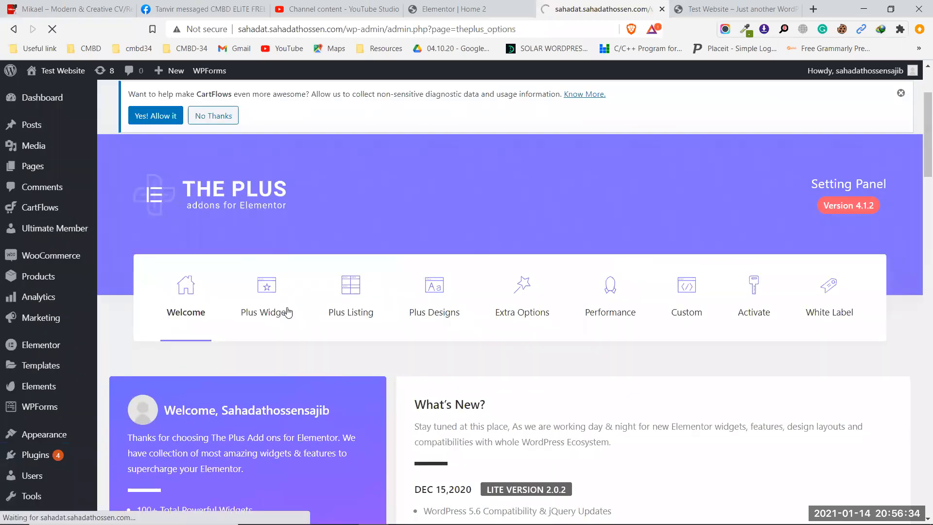
pyautogui.scroll(-3, 329, 309)
pyautogui.scroll(-2, 389, 313)
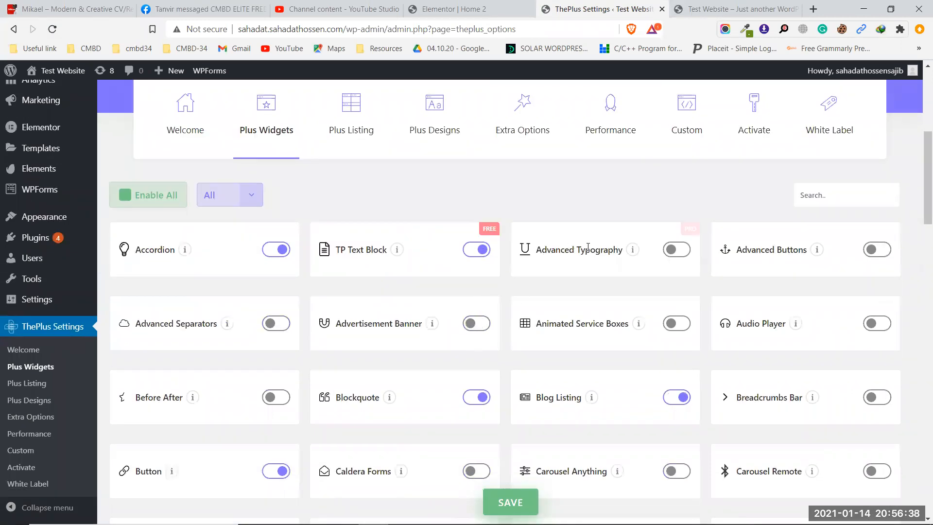
pyautogui.scroll(-1, 674, 325)
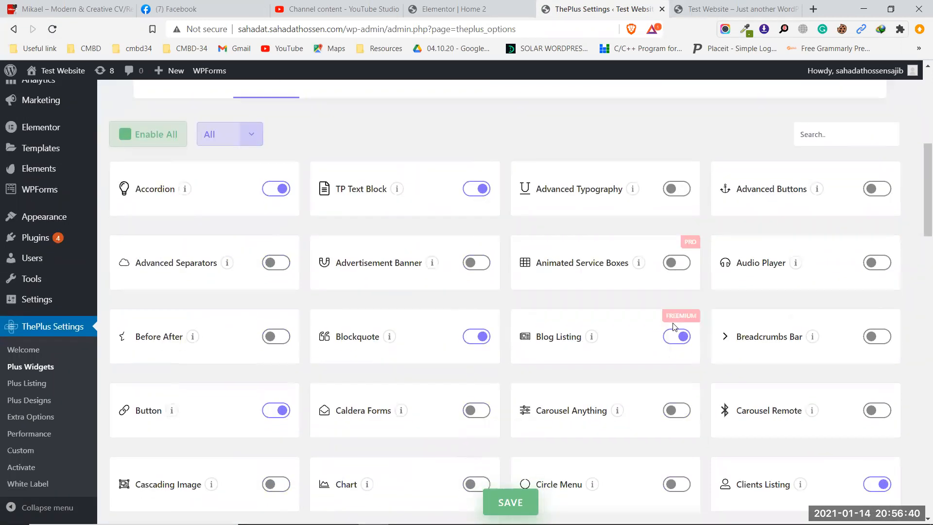
pyautogui.scroll(1, 675, 324)
pyautogui.click(129, 197)
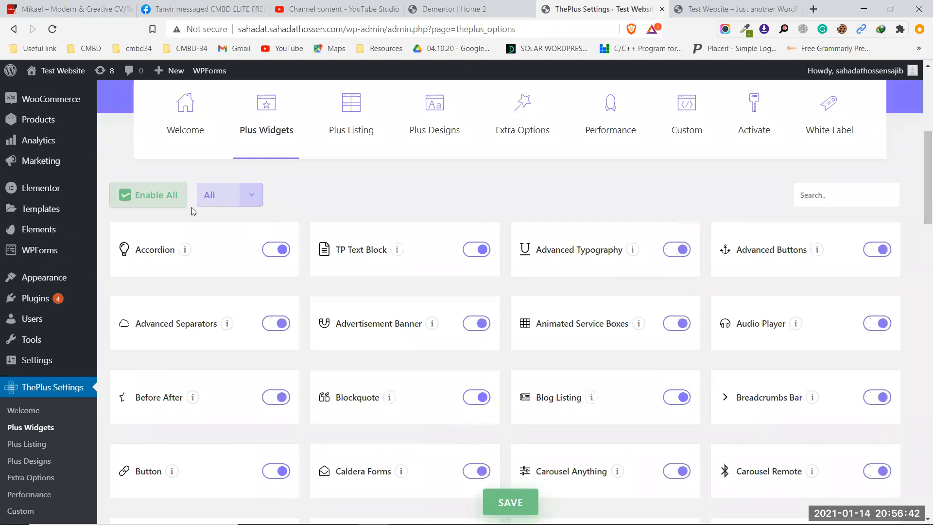
pyautogui.scroll(-8, 594, 308)
pyautogui.scroll(-10, 622, 328)
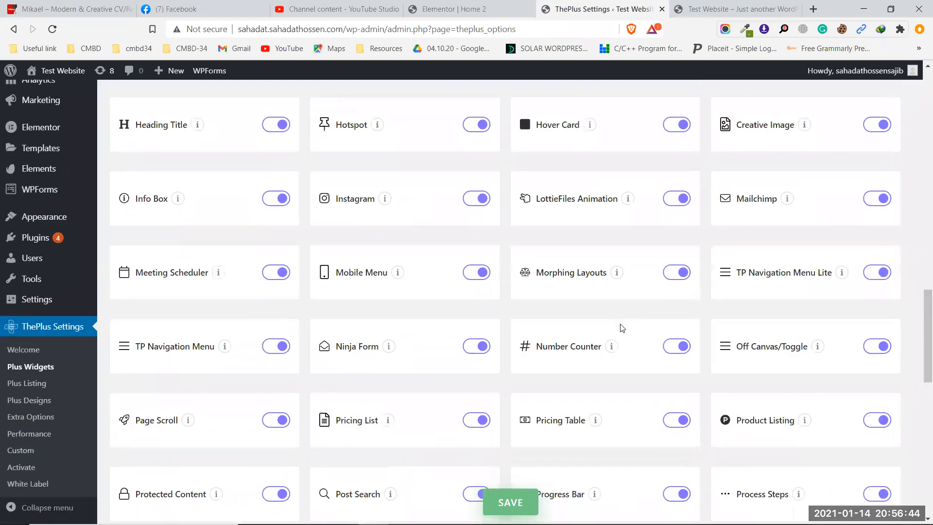
pyautogui.click(511, 503)
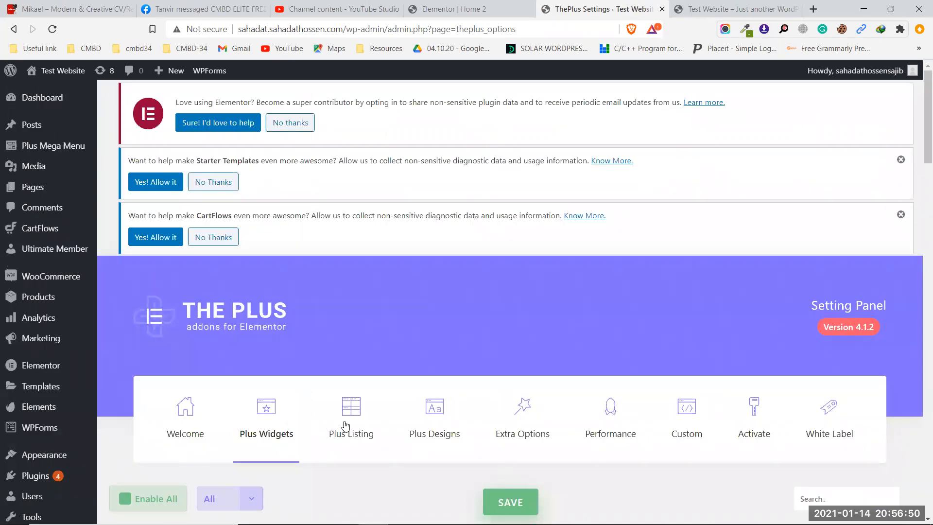
# Look through the Clients, Testimonial and Team Member post type settings in Plus Listing
pyautogui.click(346, 419)
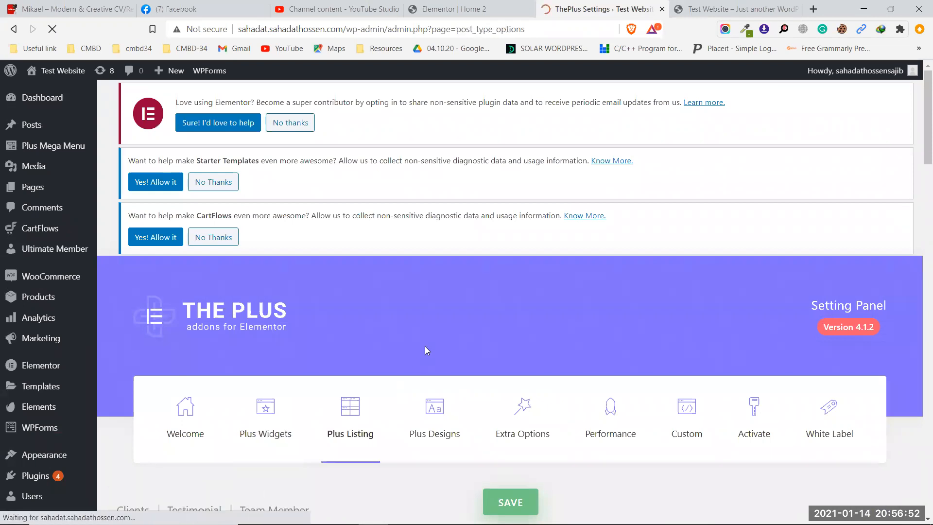
pyautogui.scroll(-5, 427, 350)
pyautogui.scroll(-3, 426, 350)
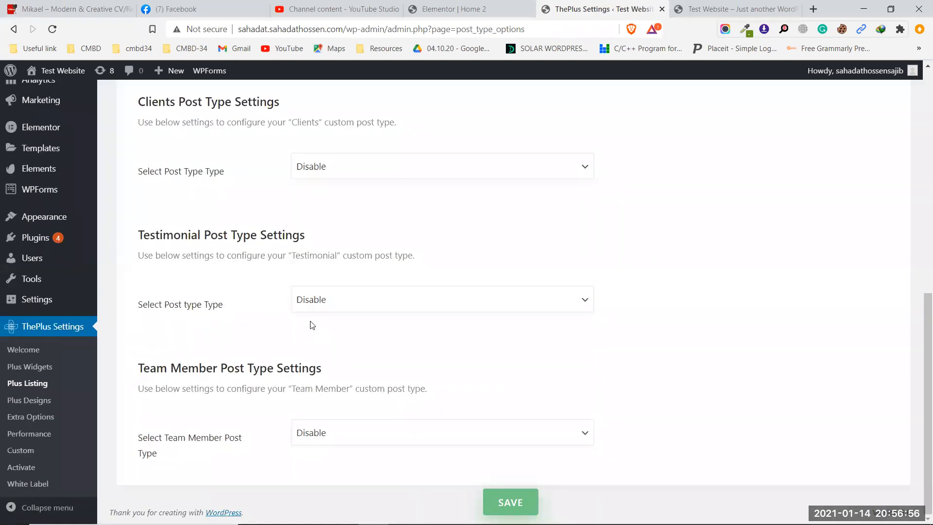
pyautogui.scroll(6, 312, 325)
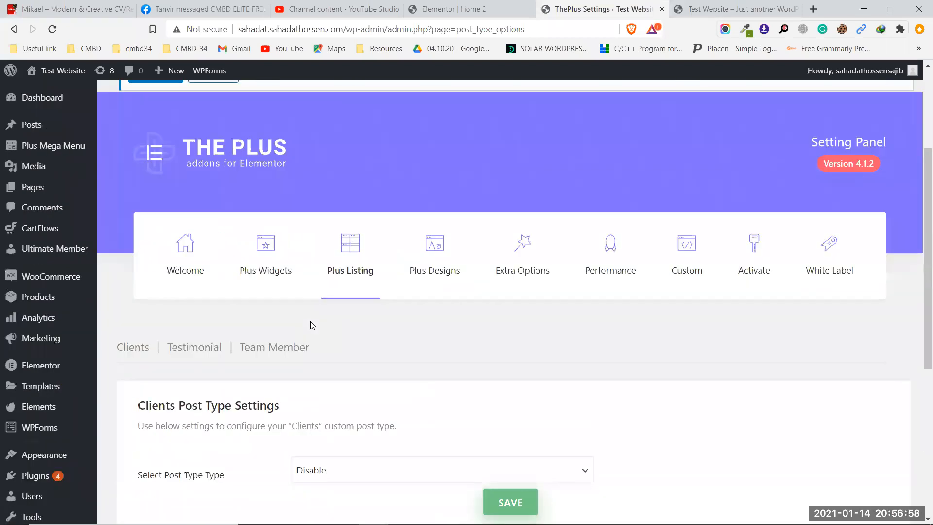
# Browse the Special Blocks designs in the Plus Designs section of ThePlus Settings
pyautogui.click(431, 248)
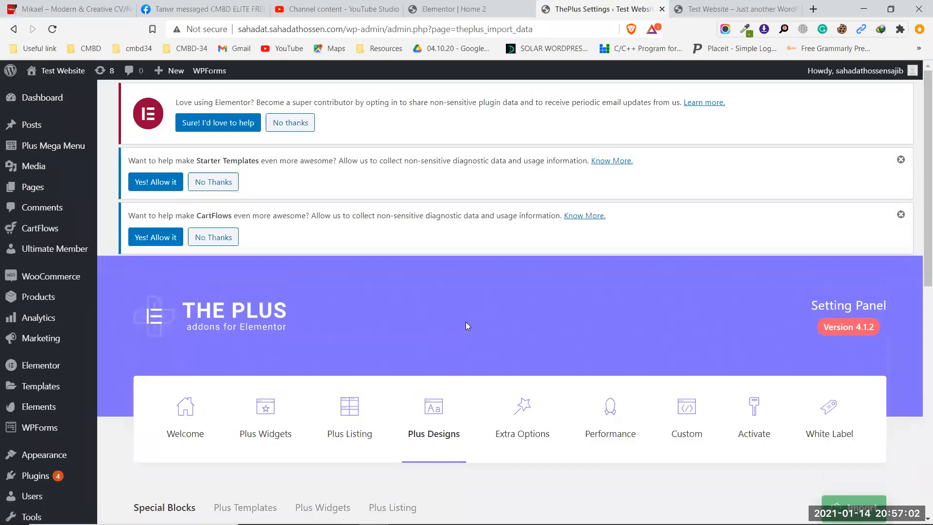
pyautogui.scroll(-6, 466, 322)
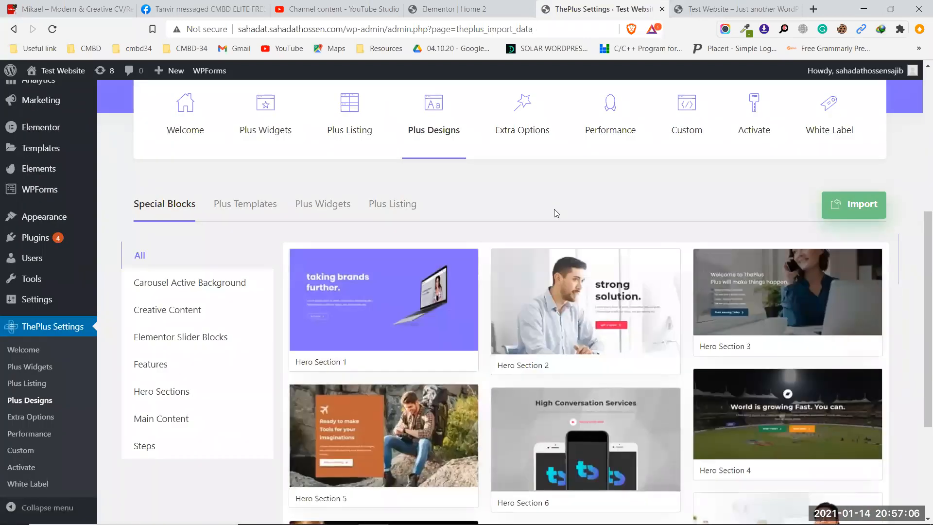
pyautogui.moveTo(336, 359)
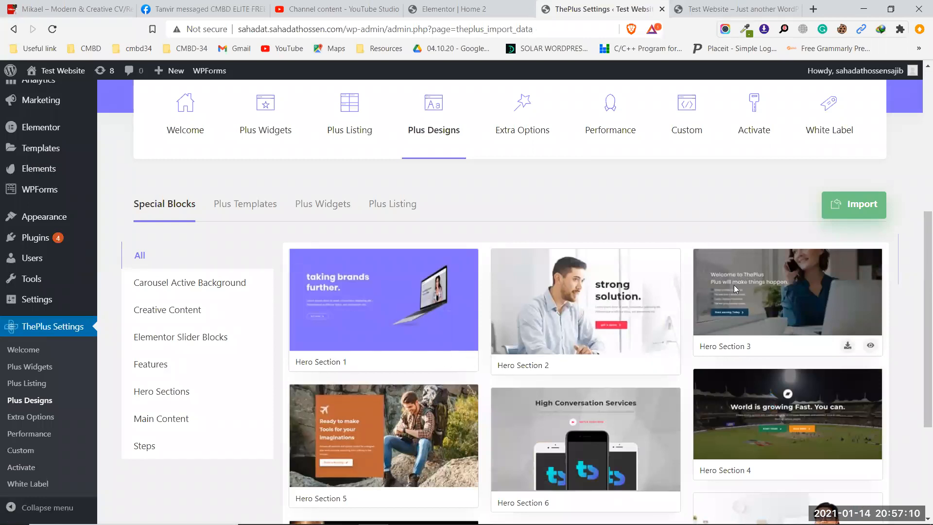
pyautogui.scroll(-7, 743, 275)
pyautogui.scroll(7, 562, 278)
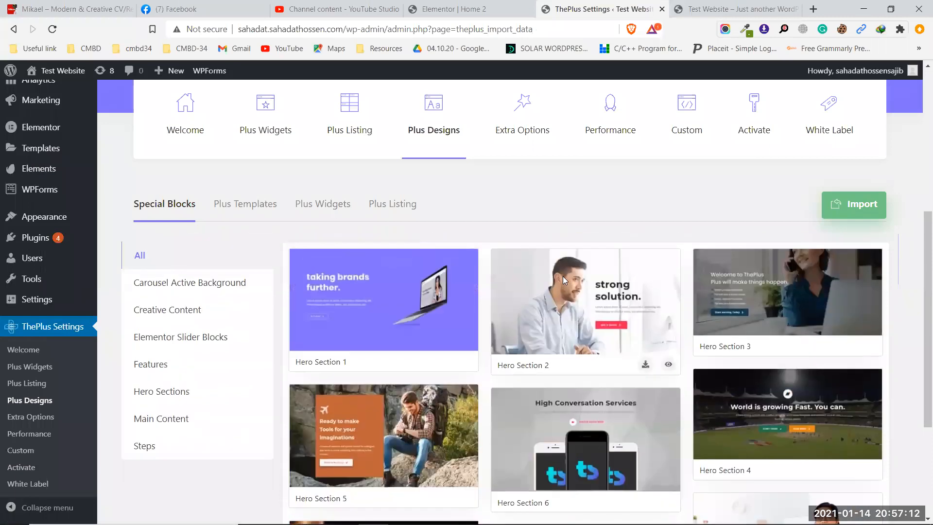
pyautogui.scroll(-1, 672, 116)
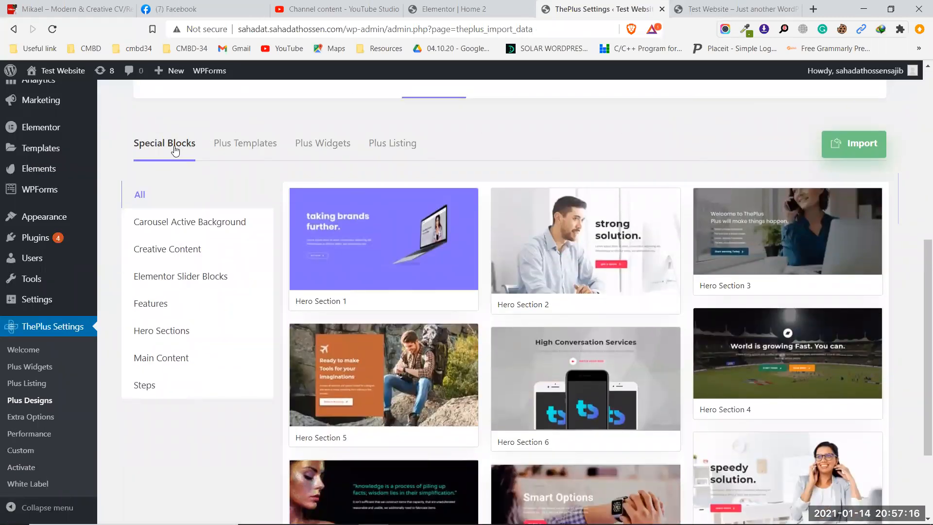
# Filter the Special Blocks to Carousel Active Background and open the preview of the design shown
pyautogui.click(180, 228)
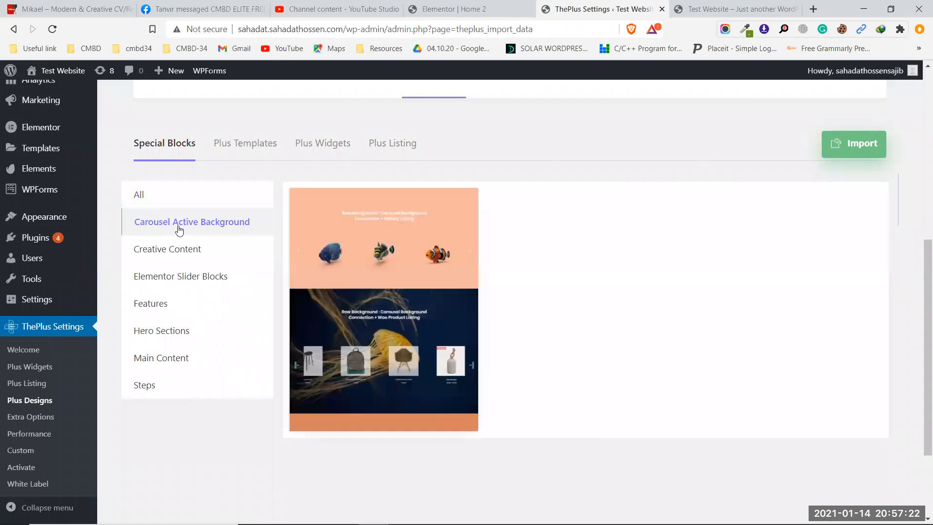
pyautogui.moveTo(407, 221)
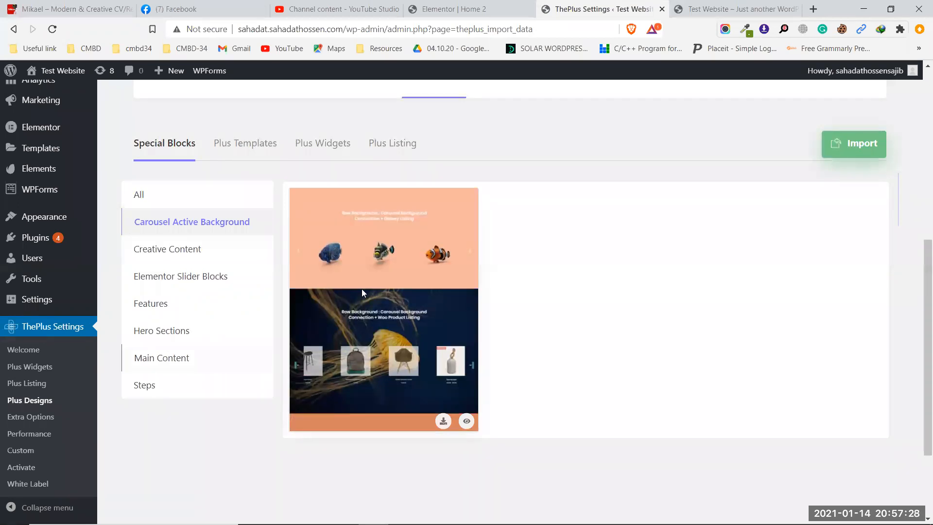
pyautogui.click(465, 421)
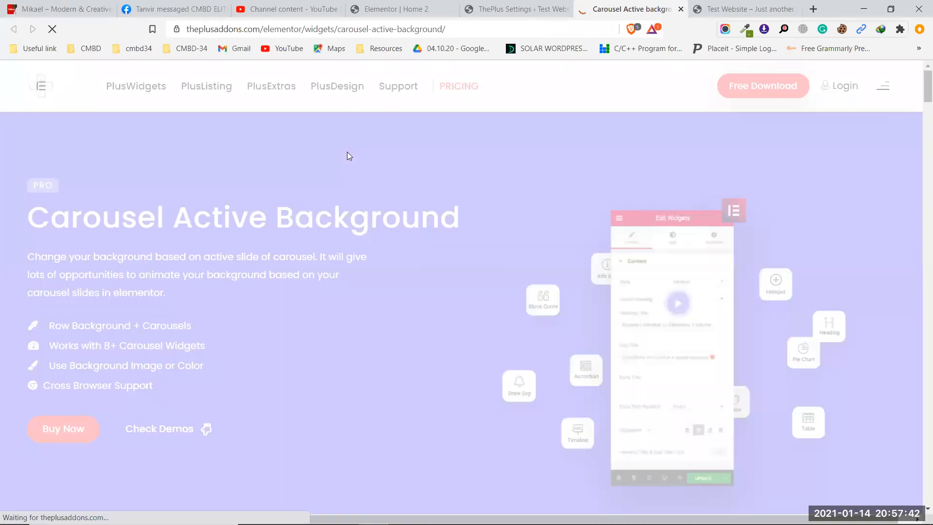
# Look through the Carousel Active Background demo page, examining the gallery listing and Woo product listing carousels
pyautogui.scroll(-6, 816, 265)
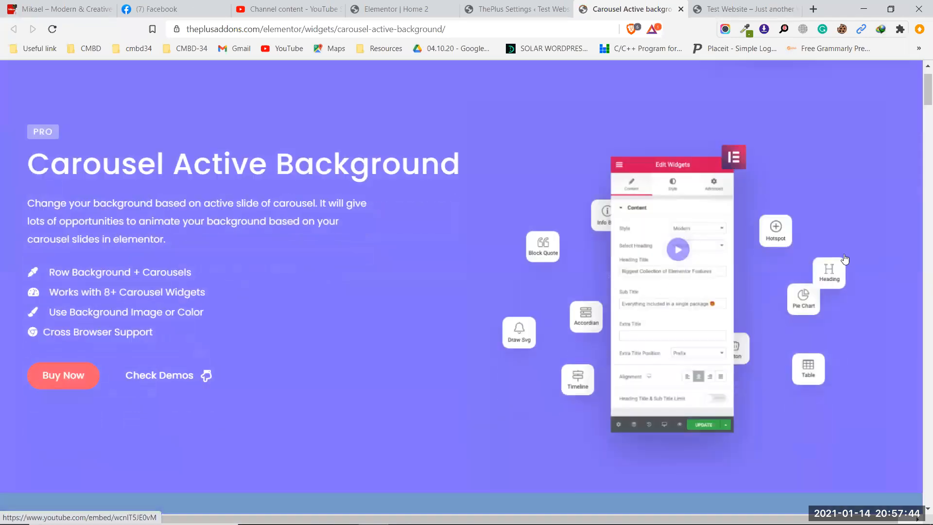
pyautogui.scroll(-5, 843, 259)
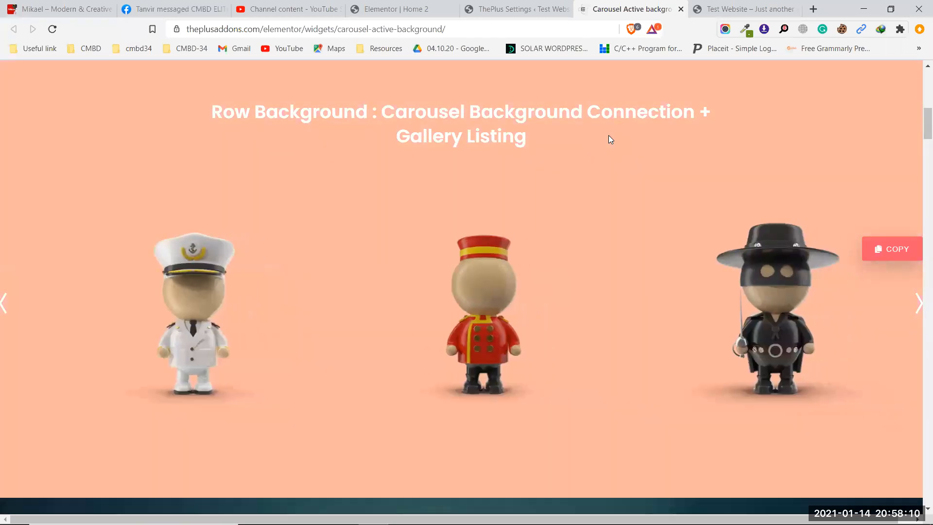
pyautogui.scroll(-8, 648, 137)
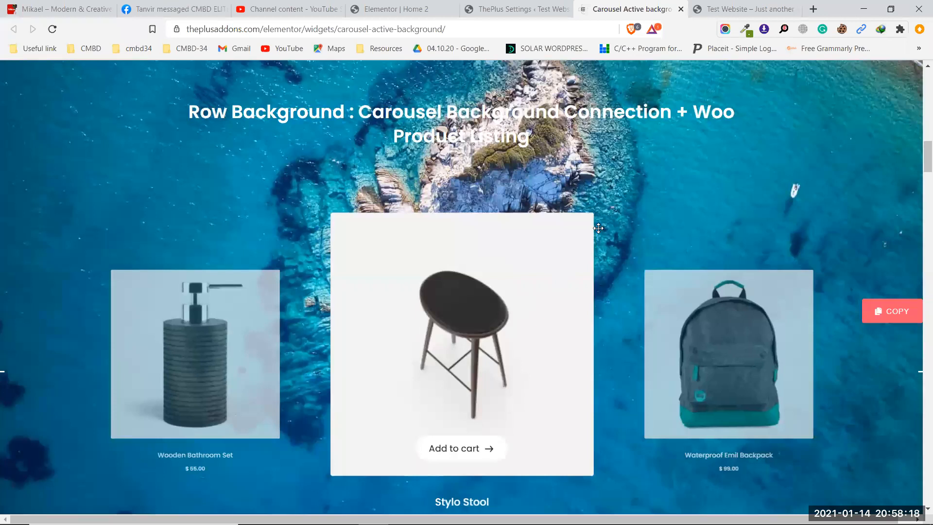
pyautogui.scroll(-3, 558, 258)
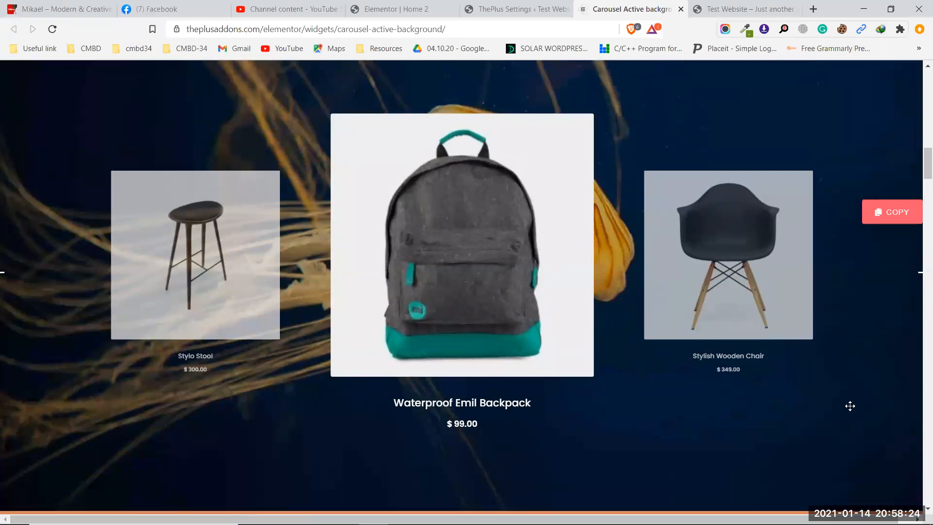
# Switch through the Developing, Designing, Testing and Marketing tabs of the Tabs/Tours demo to examine how the row background changes
pyautogui.scroll(1, 847, 406)
pyautogui.scroll(-10, 870, 406)
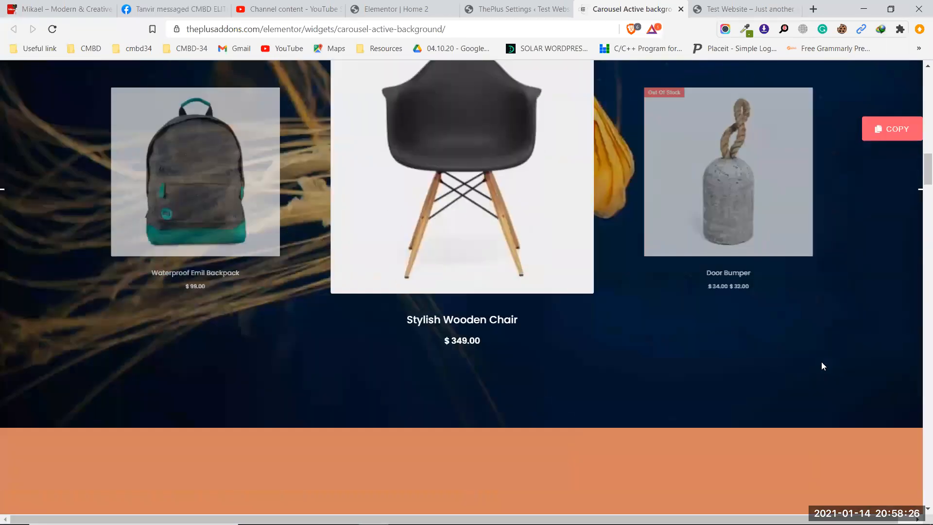
pyautogui.scroll(-3, 805, 290)
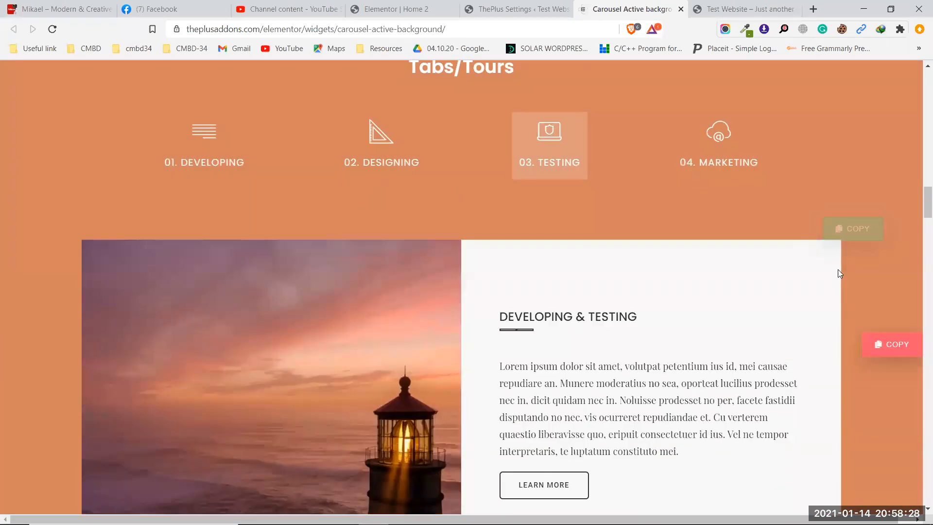
pyautogui.scroll(1, 854, 324)
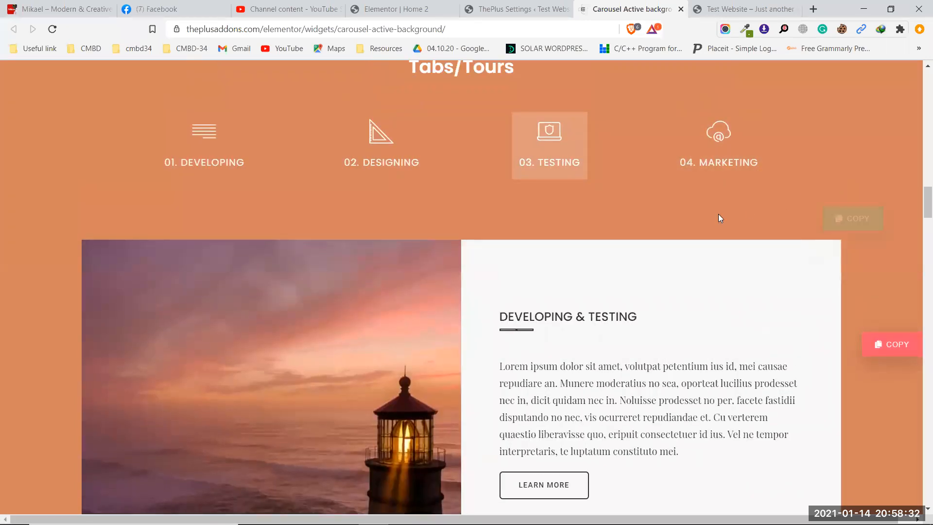
pyautogui.click(209, 149)
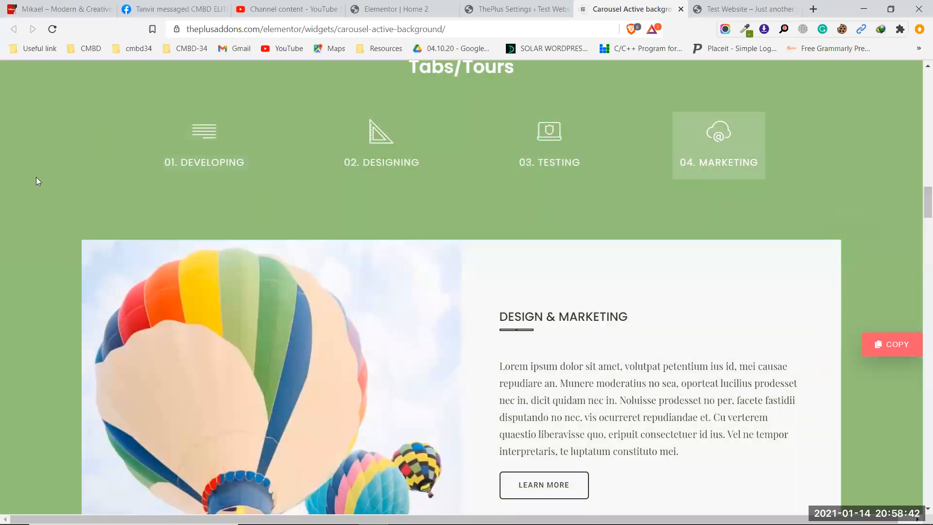
pyautogui.click(204, 154)
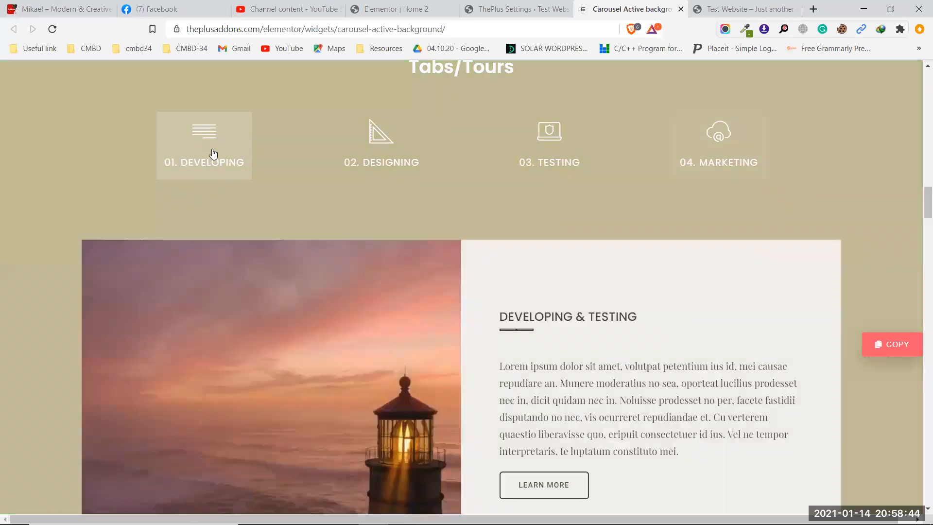
pyautogui.click(376, 149)
pyautogui.click(548, 141)
pyautogui.click(689, 140)
# Advance the client logo carousel in the Carousel Background Connection + Clients demo to examine its background changes
pyautogui.scroll(-10, 675, 217)
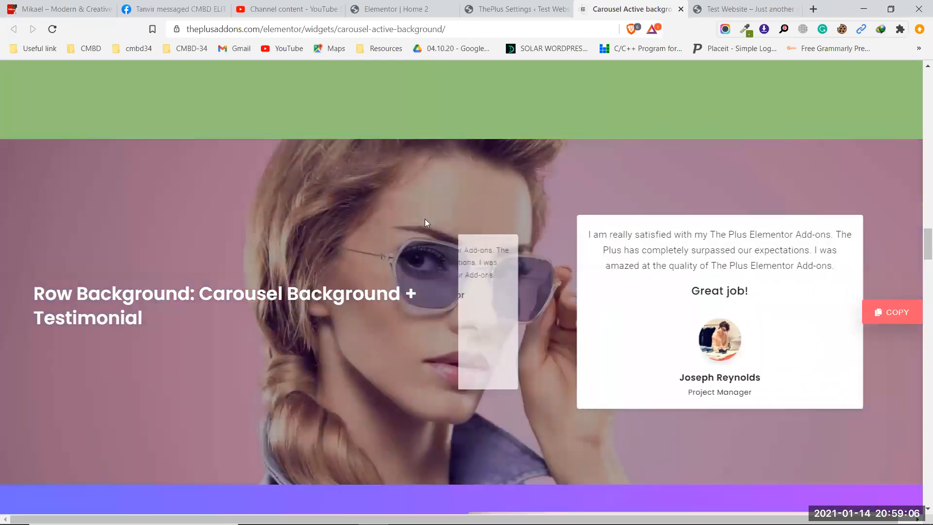
pyautogui.scroll(-9, 432, 199)
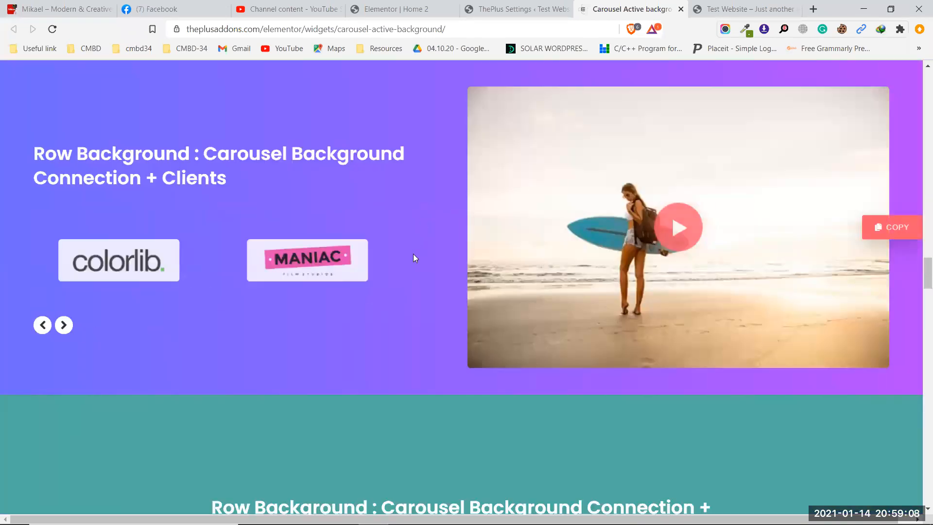
pyautogui.click(64, 325)
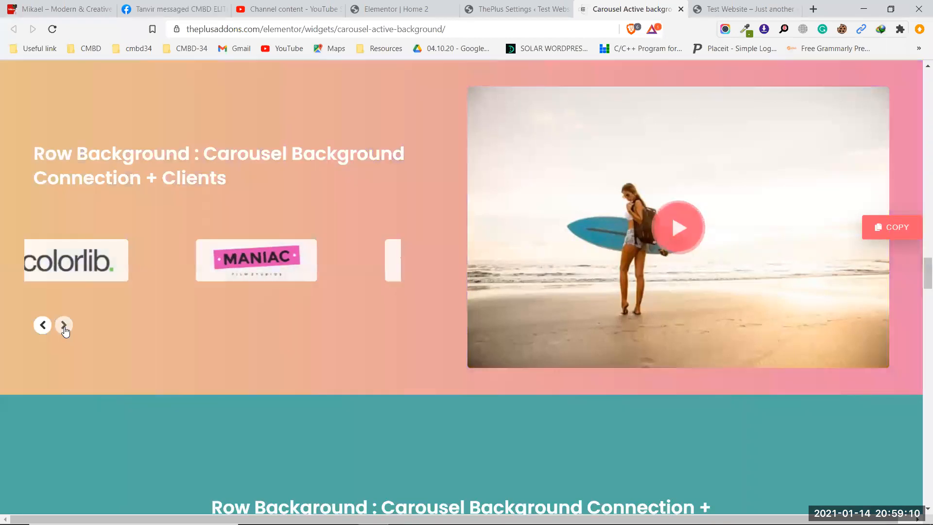
pyautogui.click(64, 326)
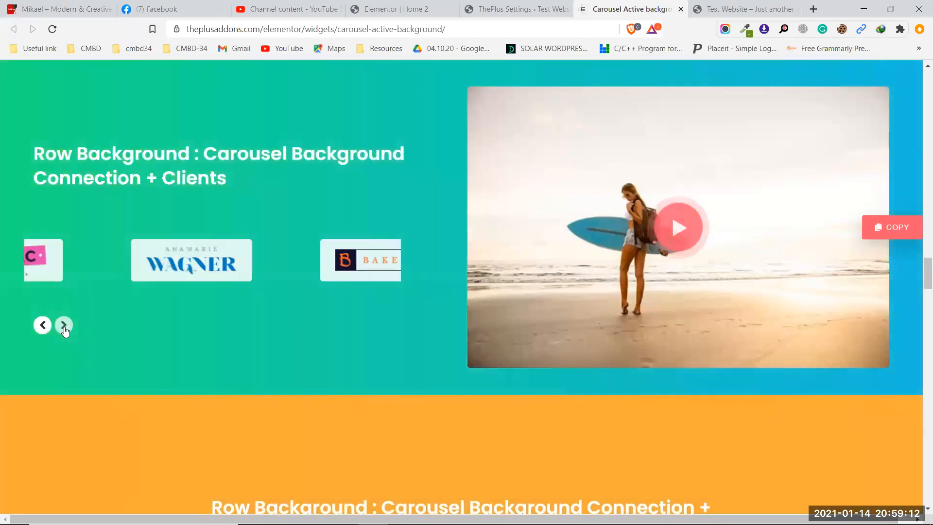
pyautogui.click(63, 326)
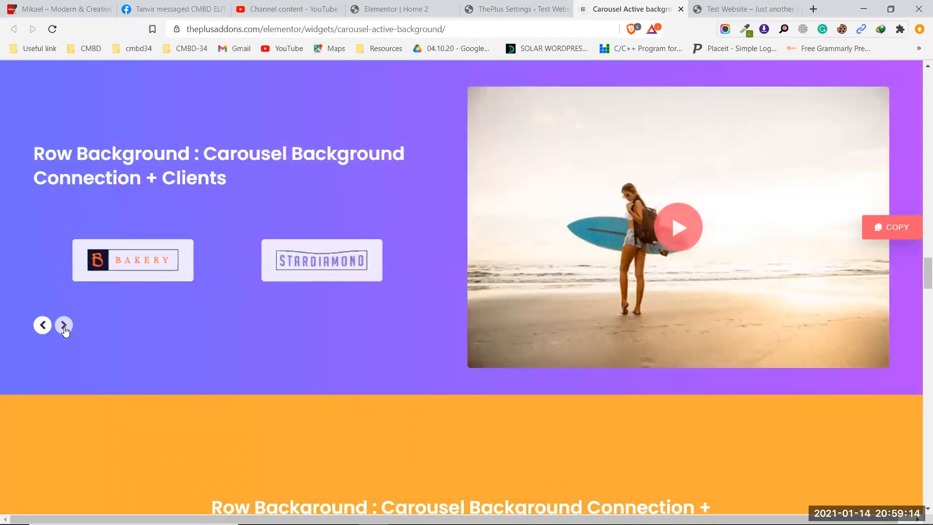
# Expand the questions in the Accordions demo one after another to examine the background changes, and view the remaining demo sections
pyautogui.scroll(-10, 328, 320)
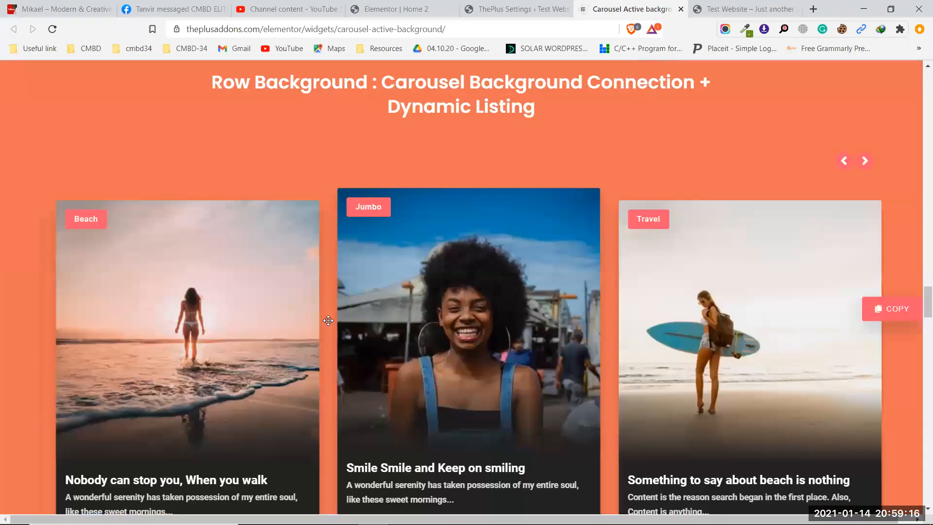
pyautogui.scroll(-8, 328, 320)
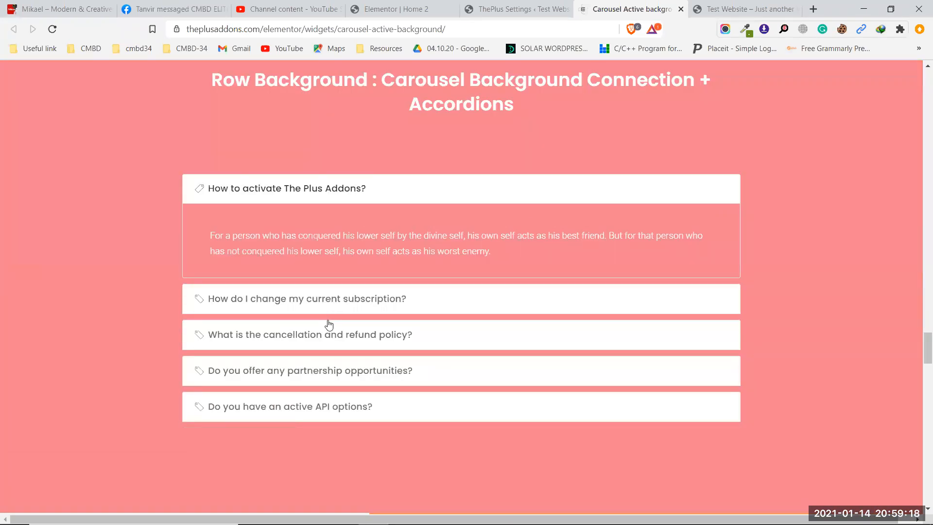
pyautogui.click(329, 322)
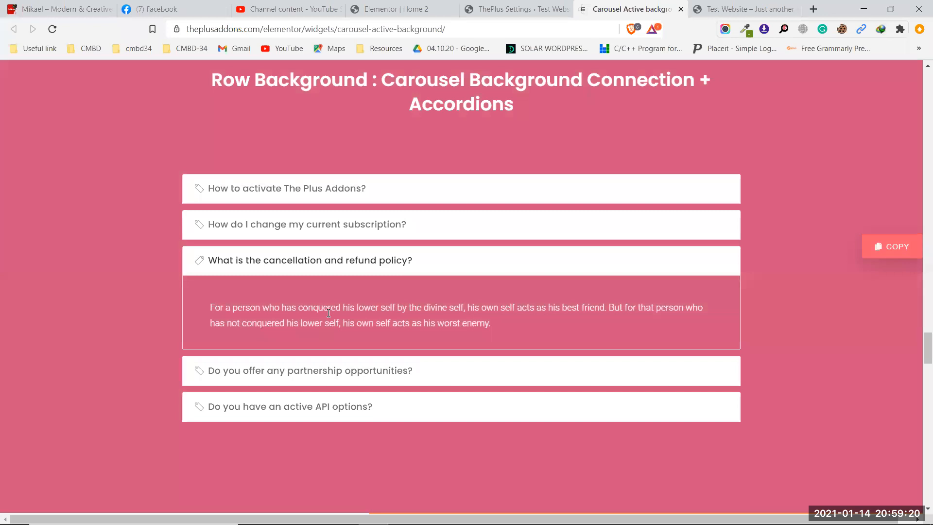
pyautogui.click(373, 237)
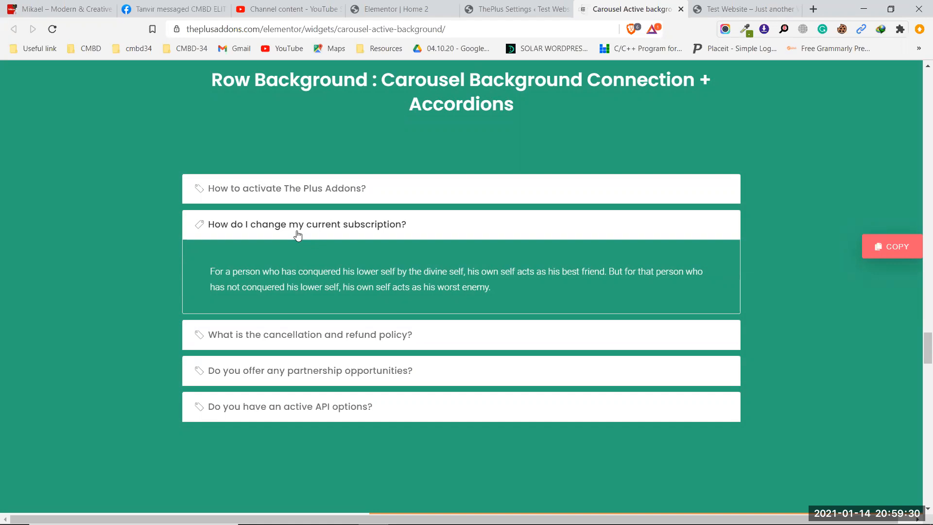
pyautogui.click(382, 197)
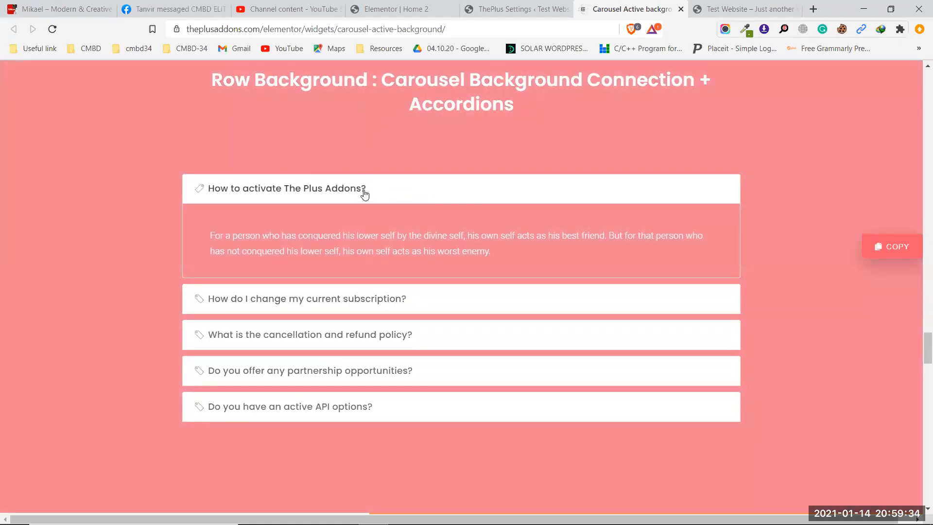
pyautogui.click(398, 298)
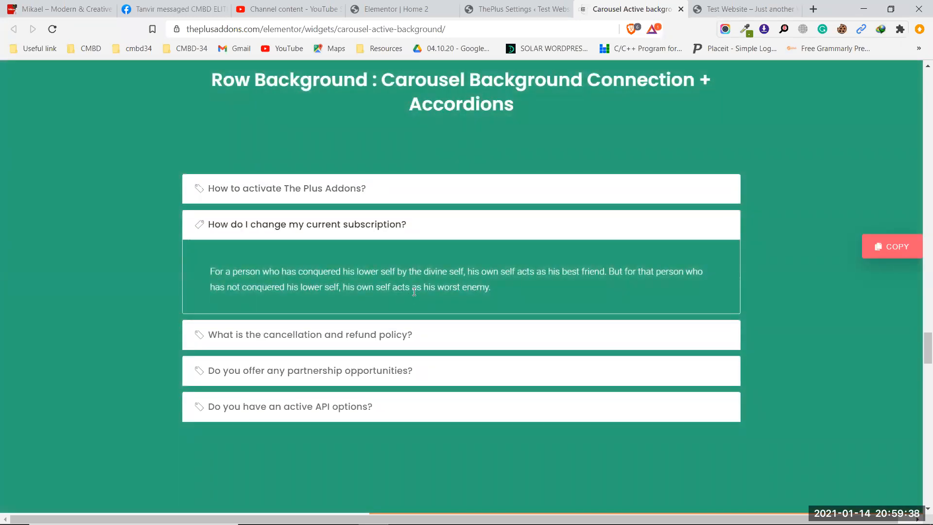
pyautogui.click(426, 336)
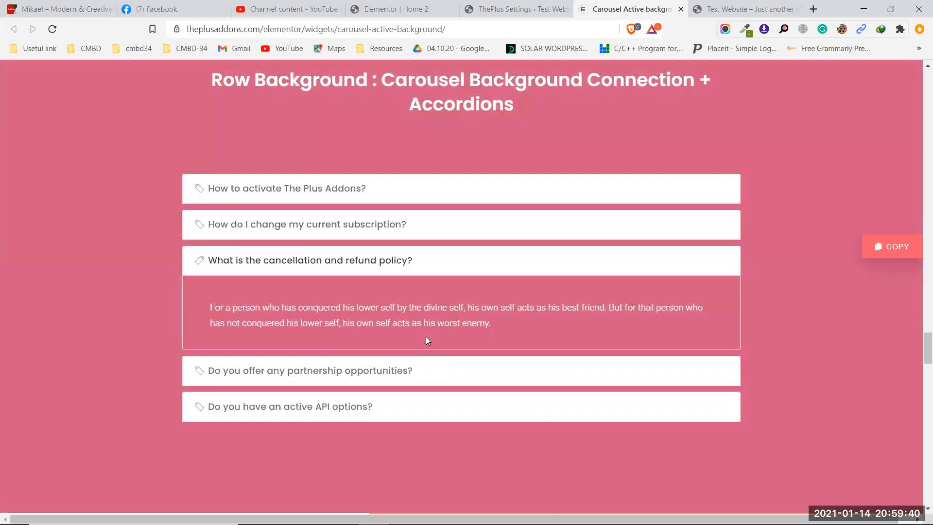
pyautogui.click(428, 363)
pyautogui.click(430, 391)
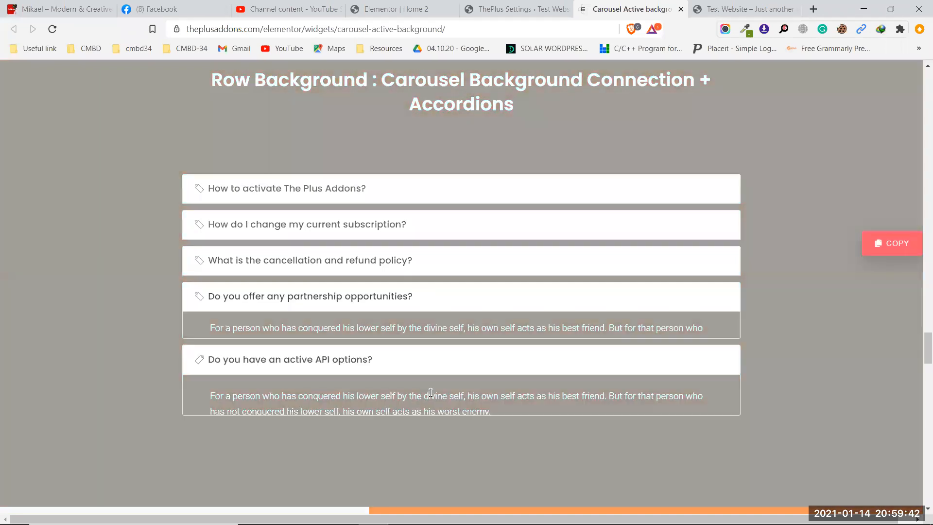
pyautogui.click(432, 303)
pyautogui.click(431, 263)
pyautogui.click(431, 234)
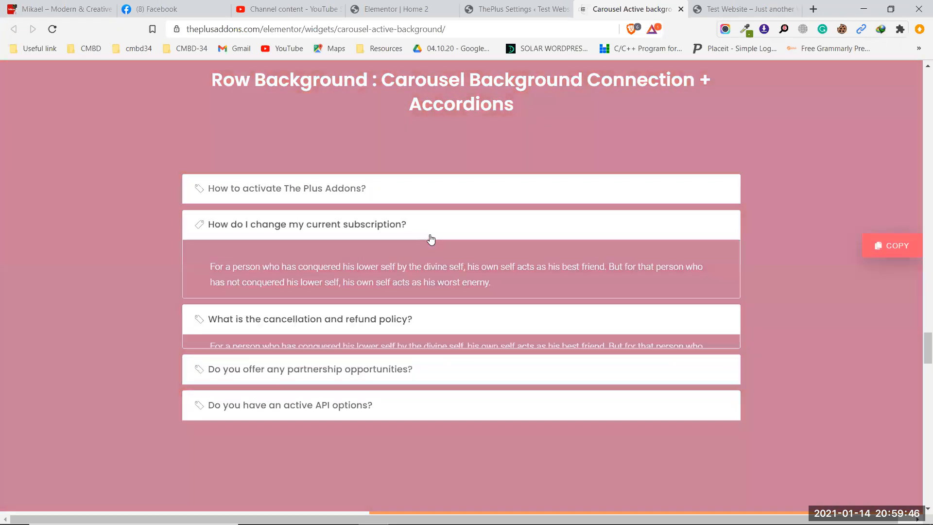
pyautogui.click(429, 194)
pyautogui.scroll(-3, 799, 328)
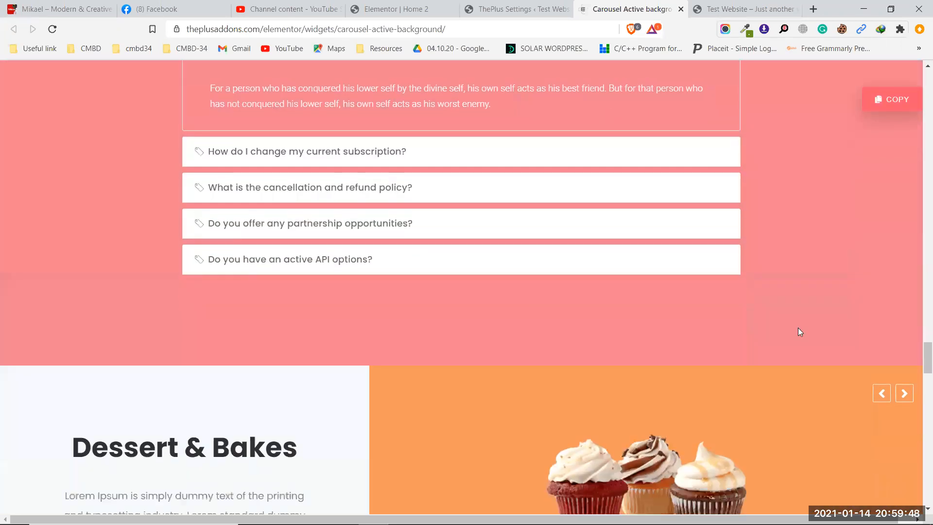
pyautogui.scroll(-15, 798, 328)
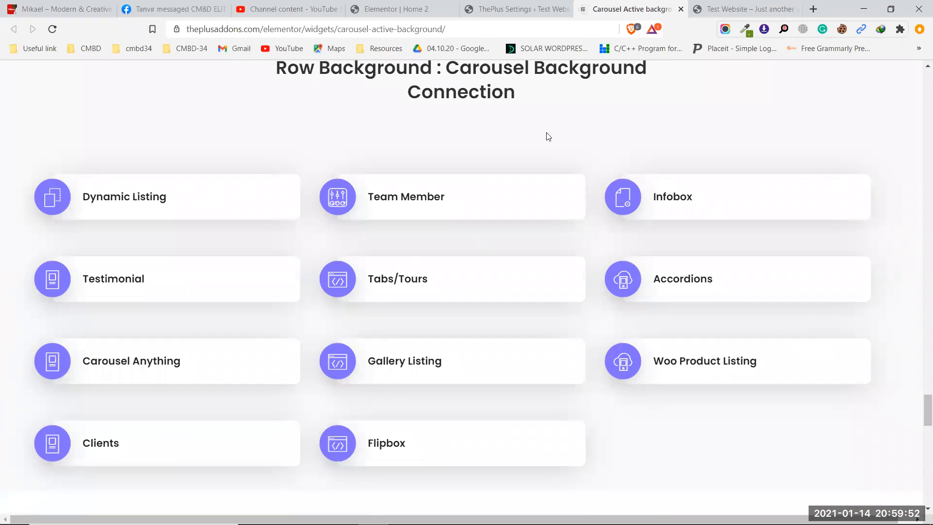
# Download the Carousel Active Background block from the ThePlus Settings page and save carousel-active-background.json to the Desktop
pyautogui.click(520, 8)
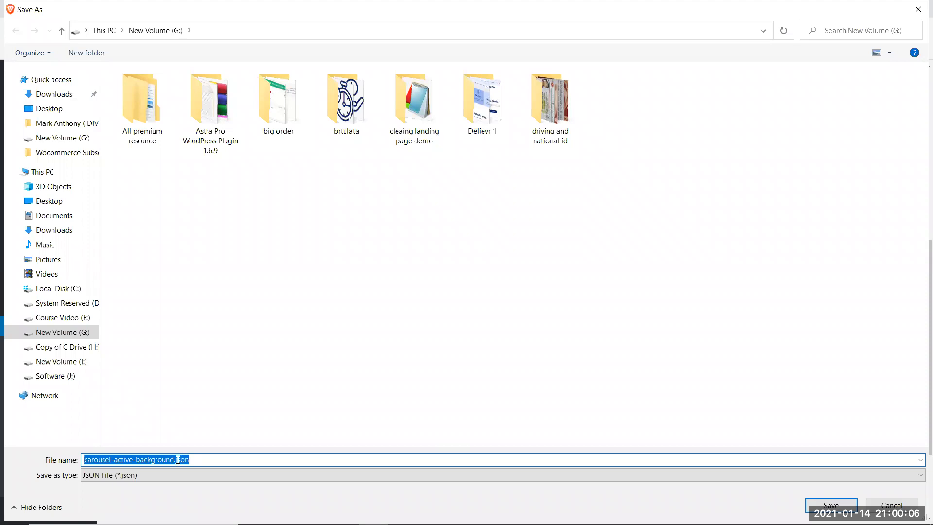
pyautogui.click(49, 108)
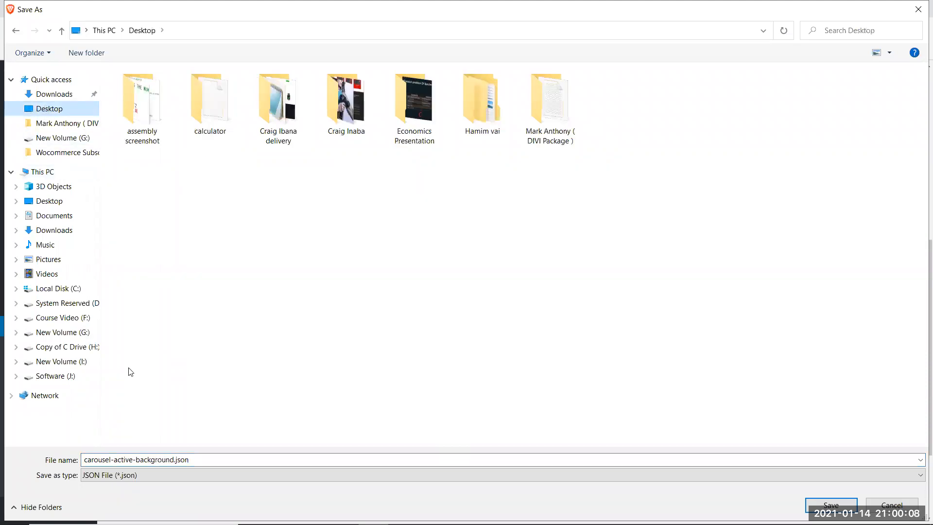
pyautogui.click(840, 505)
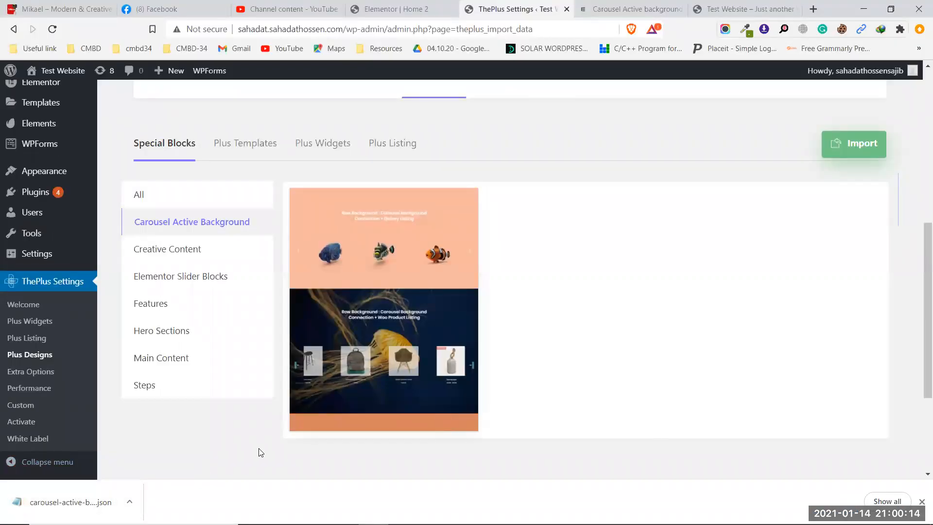
# From the Test Website's dashboard, create a new page titled "new" and open it for editing with Elementor
pyautogui.click(744, 8)
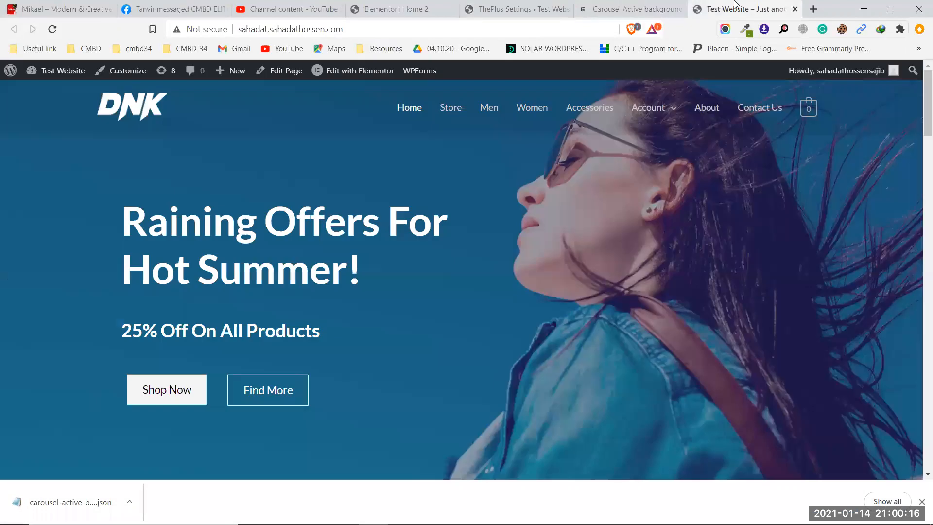
pyautogui.moveTo(48, 72)
pyautogui.click(41, 94)
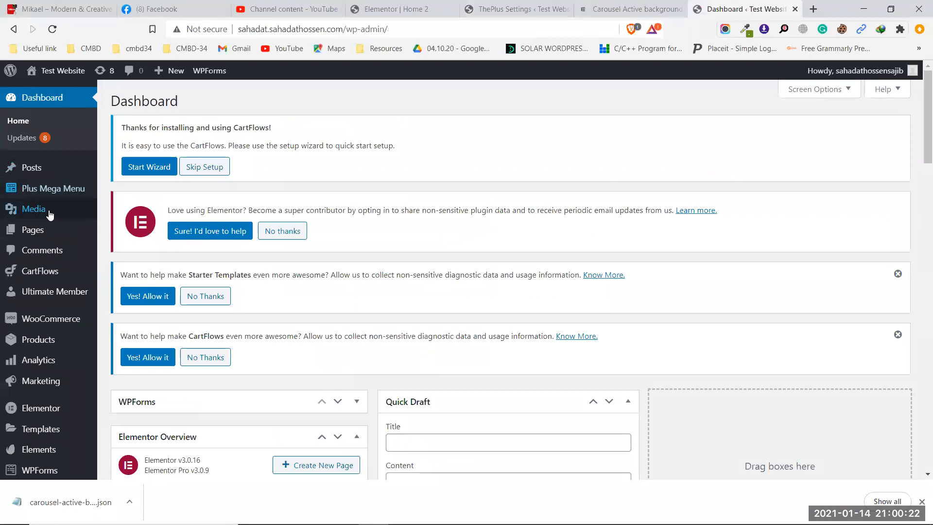
pyautogui.moveTo(60, 232)
pyautogui.click(115, 250)
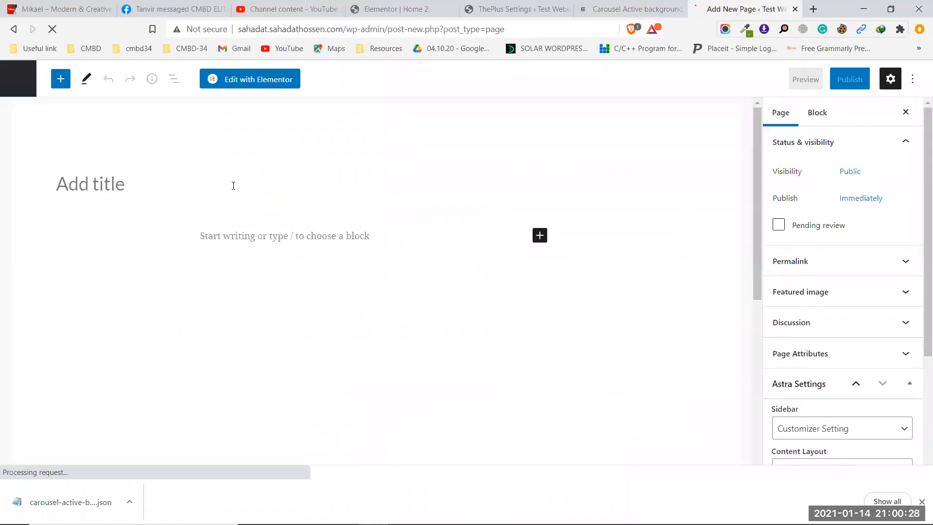
pyautogui.write('new')
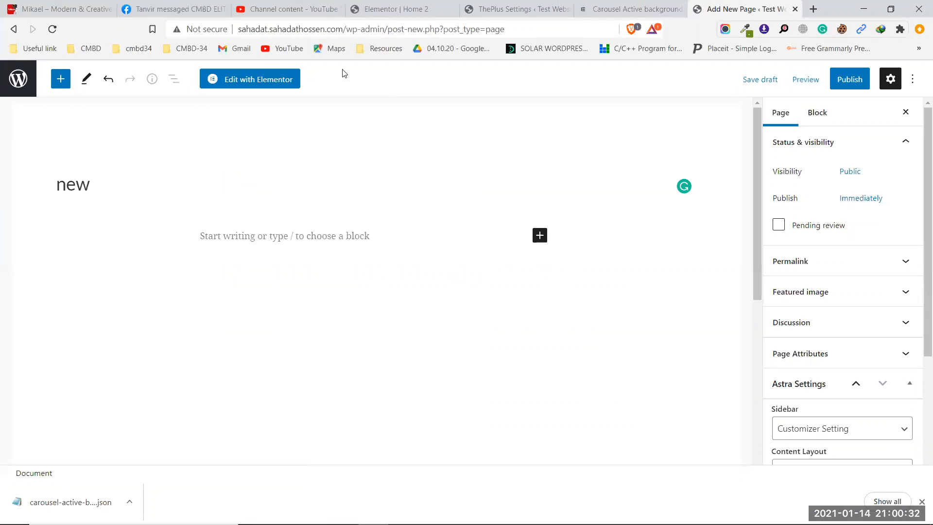
pyautogui.click(284, 79)
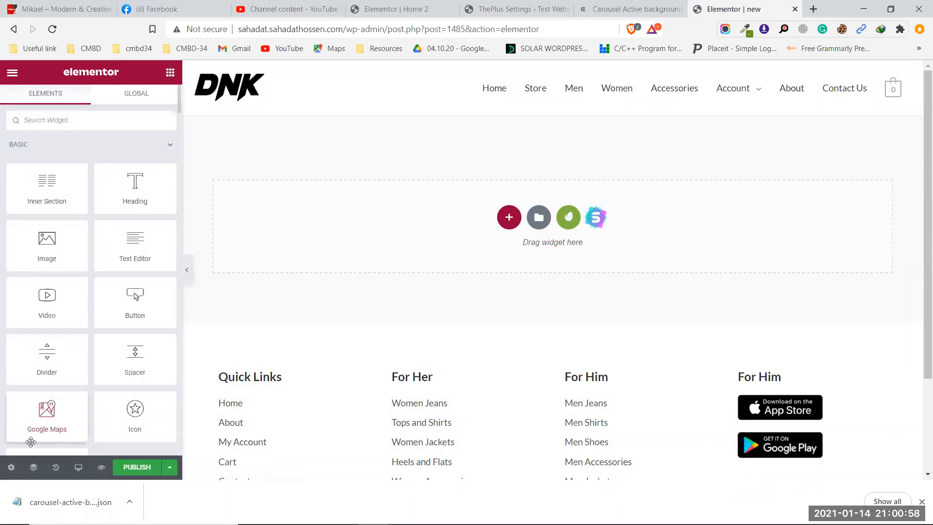
# Set the page layout to Elementor Canvas and publish the page
pyautogui.click(11, 467)
pyautogui.click(120, 365)
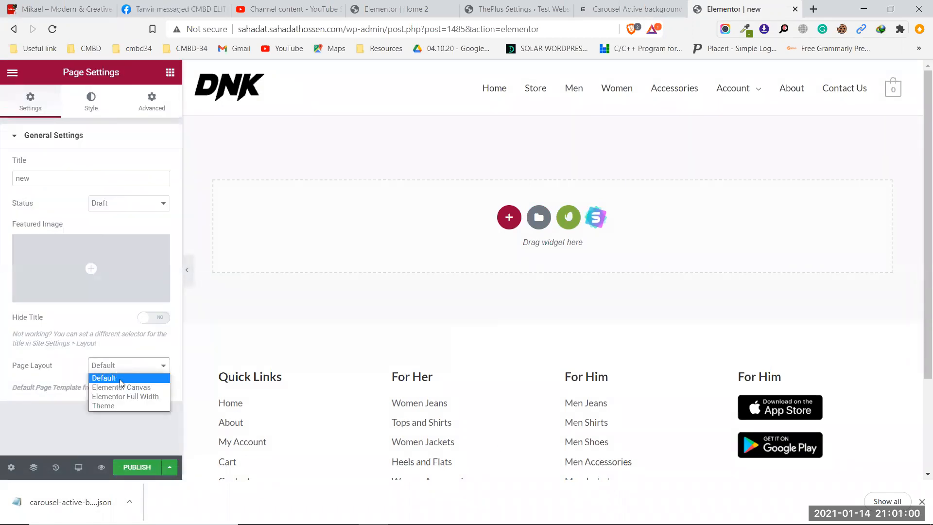
pyautogui.click(122, 387)
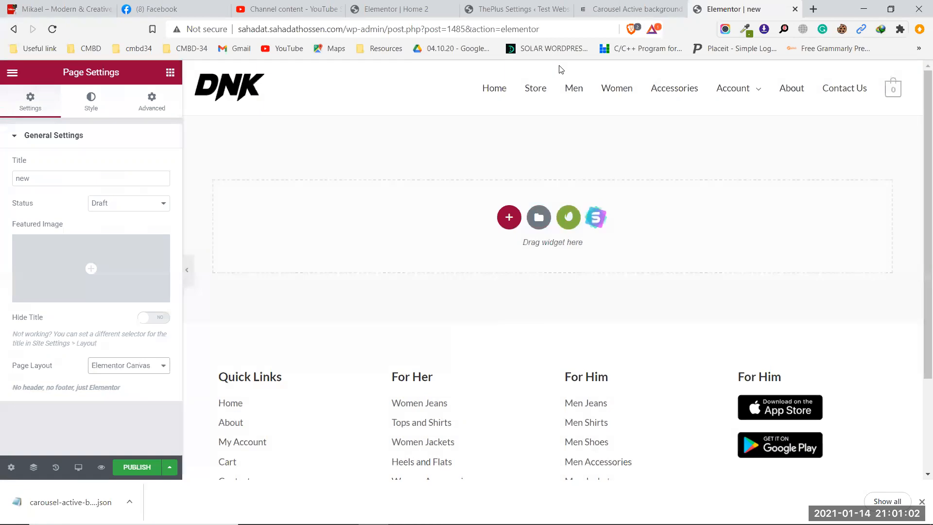
pyautogui.click(131, 468)
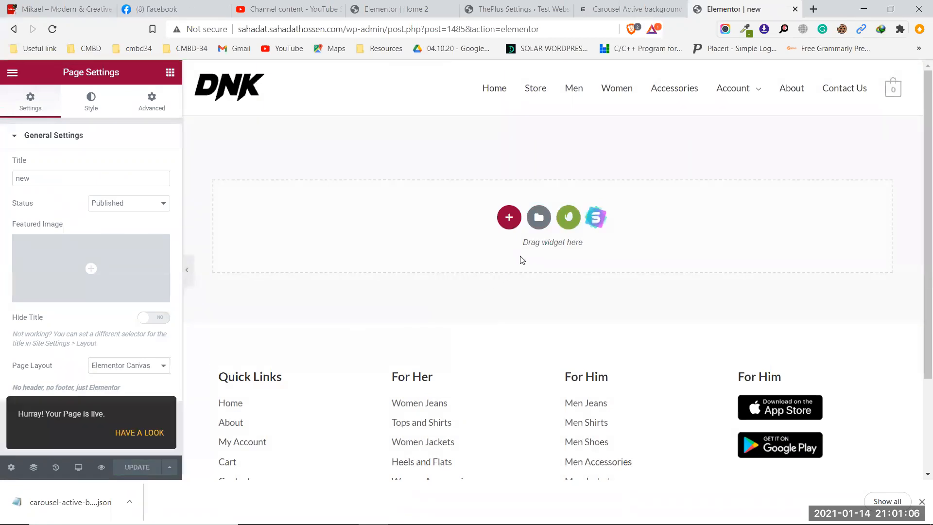
# Import carousel-active-background.json from the Desktop into the Elementor template library
pyautogui.click(539, 220)
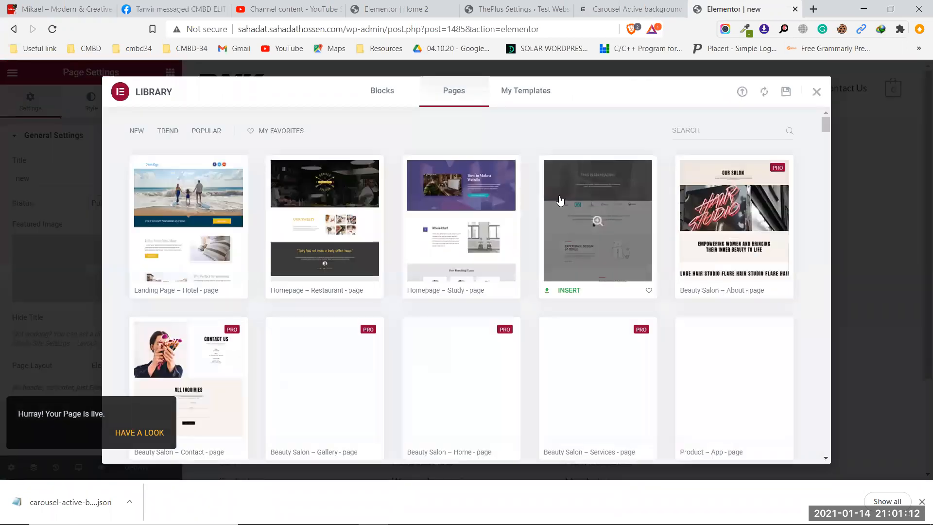
pyautogui.click(740, 92)
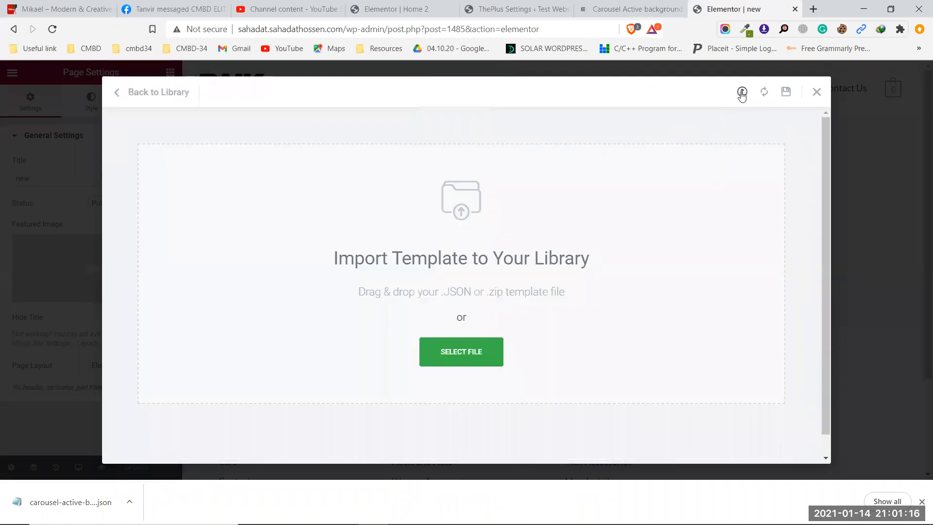
pyautogui.click(447, 350)
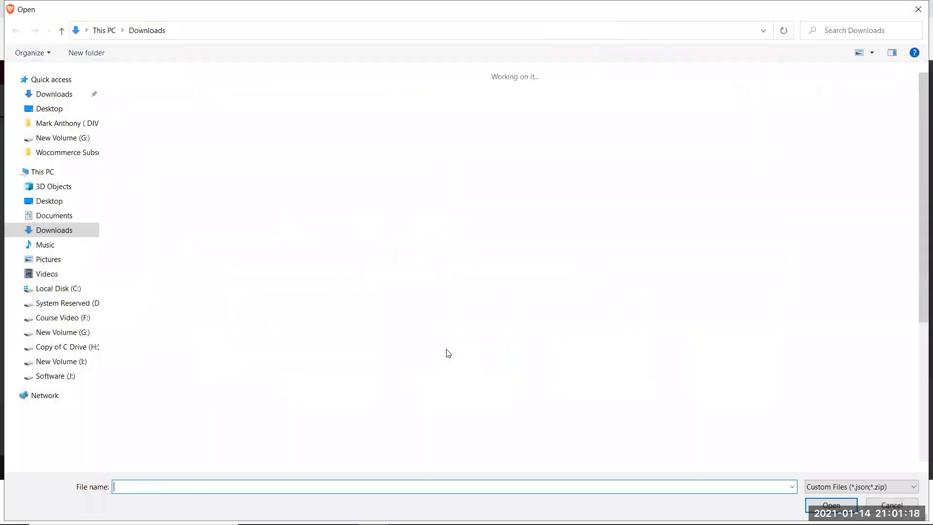
pyautogui.click(50, 110)
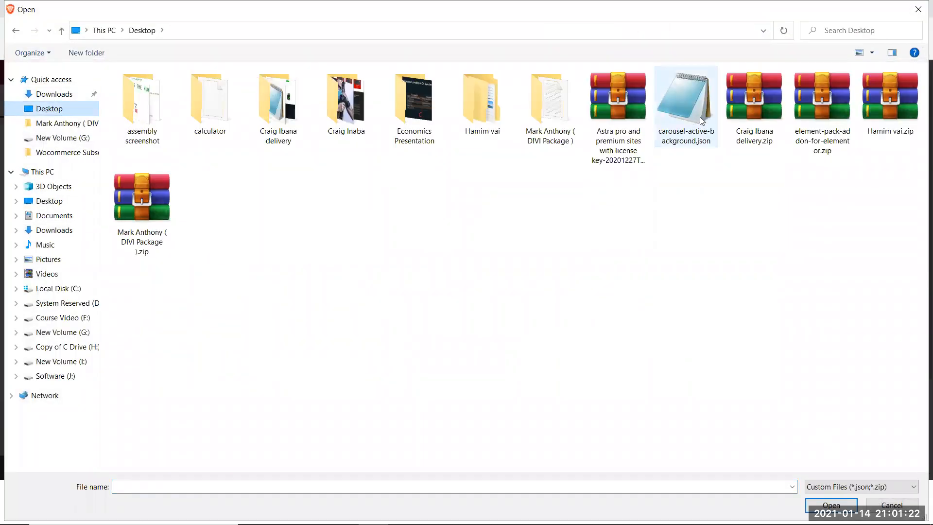
pyautogui.click(686, 136)
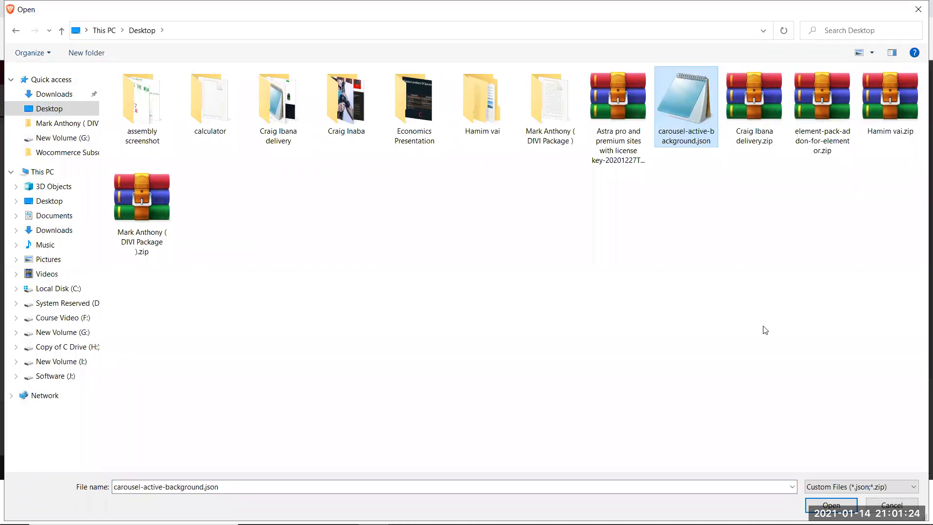
pyautogui.click(831, 505)
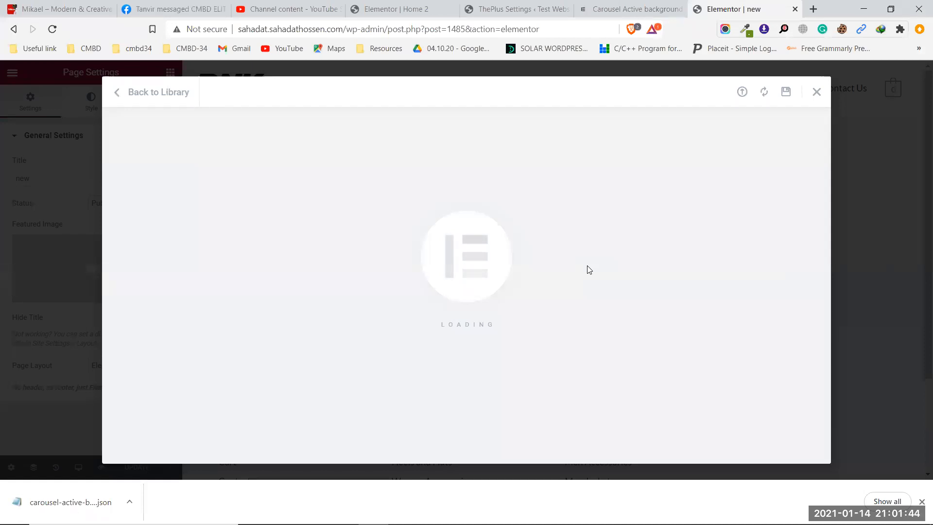
pyautogui.click(601, 3)
pyautogui.scroll(15, 437, 272)
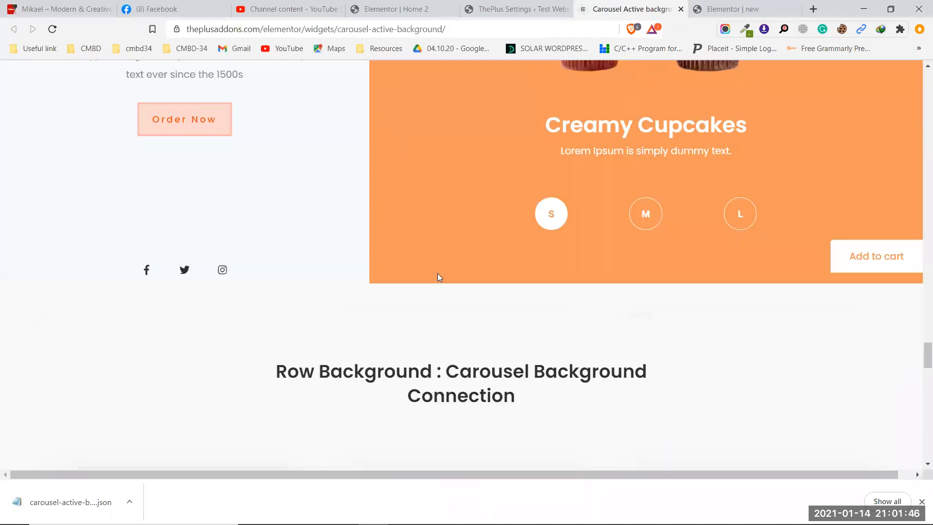
pyautogui.scroll(20, 445, 270)
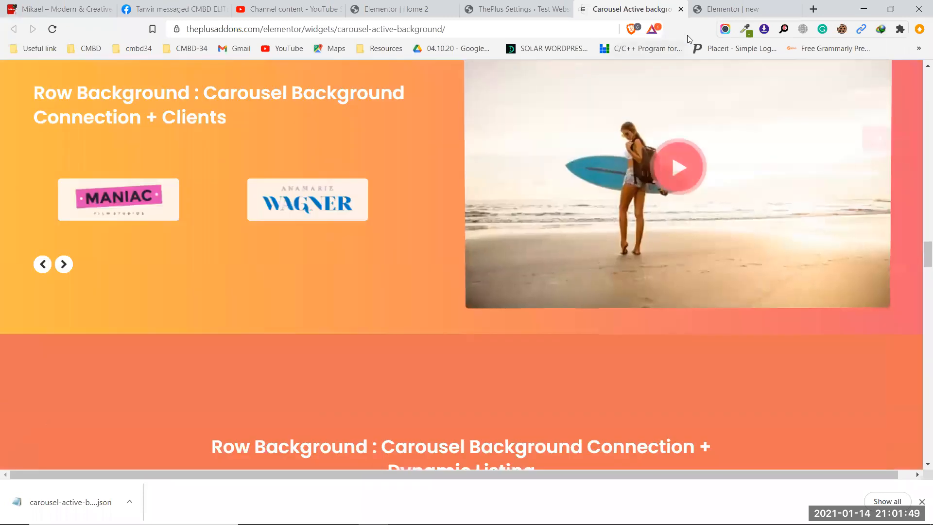
pyautogui.click(724, 9)
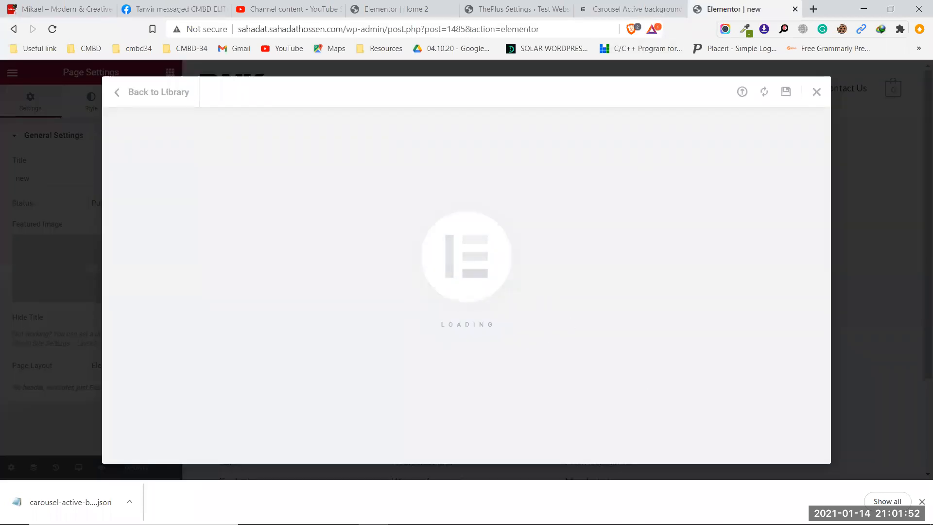
# Insert the imported "Carousel Active Background main page" template into the page and update the page
pyautogui.moveTo(881, 522)
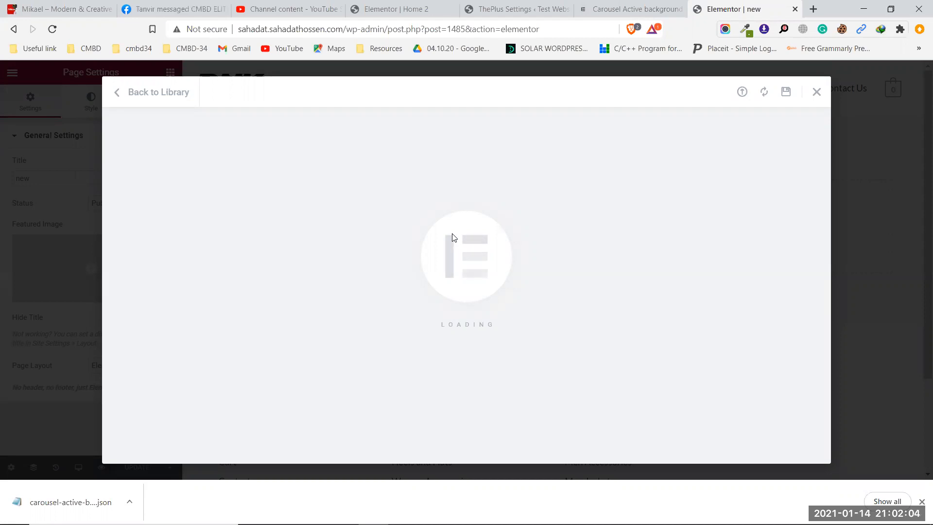
pyautogui.click(921, 502)
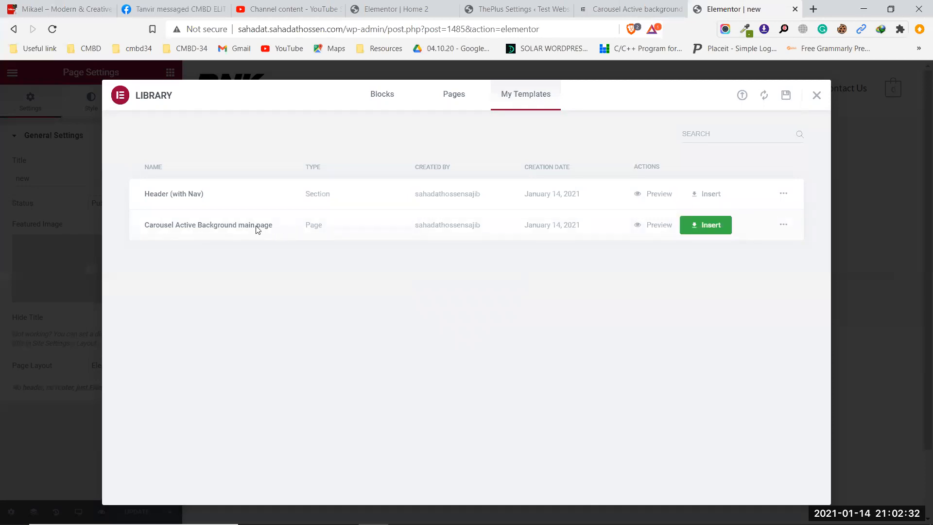
pyautogui.click(709, 232)
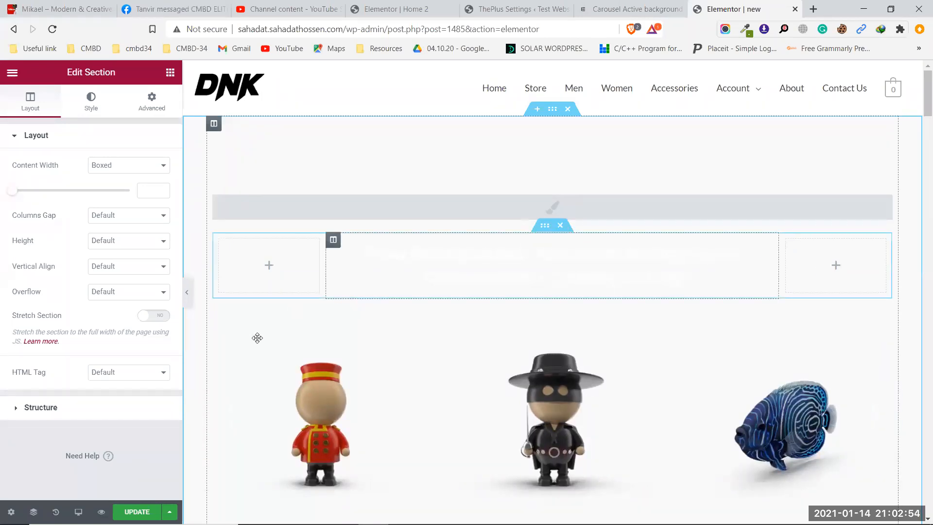
pyautogui.click(138, 512)
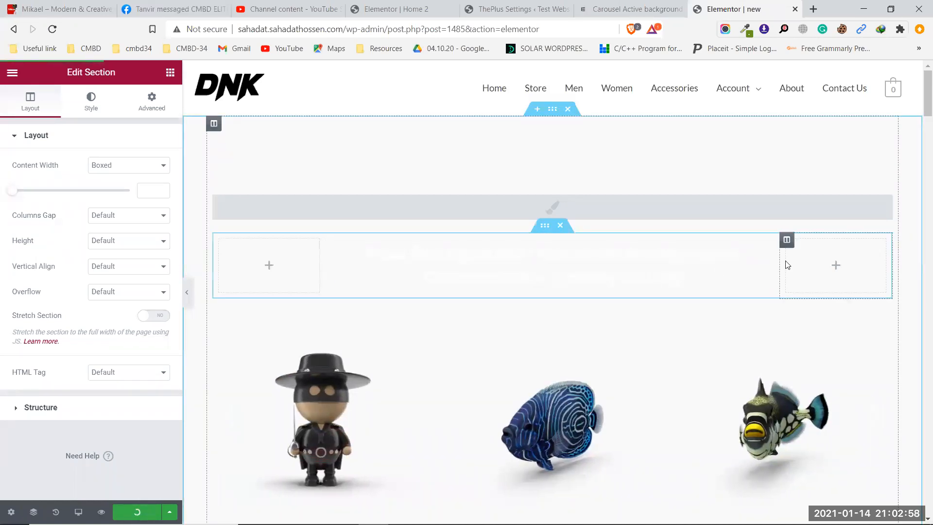
# Set the first carousel background slide of the gallery section's Row Background widget to colour #FFB59A
pyautogui.scroll(-3, 788, 265)
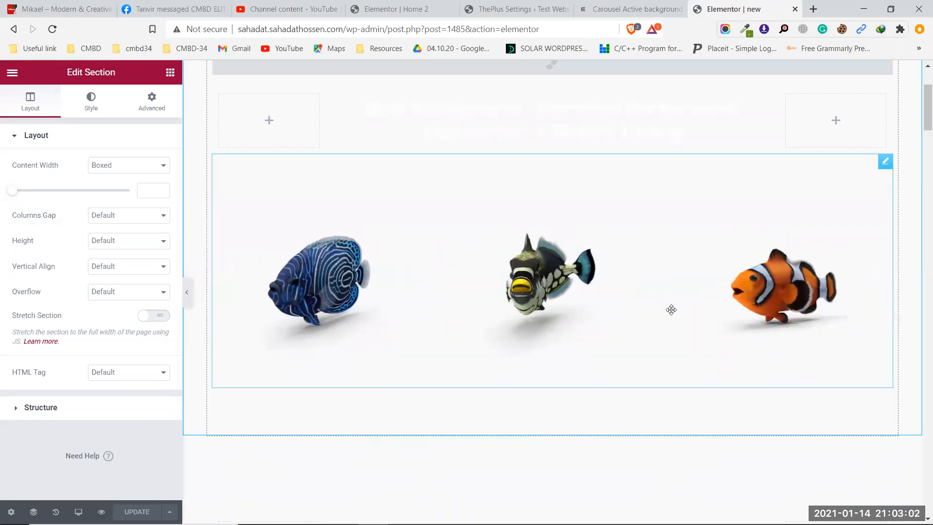
pyautogui.scroll(3, 614, 315)
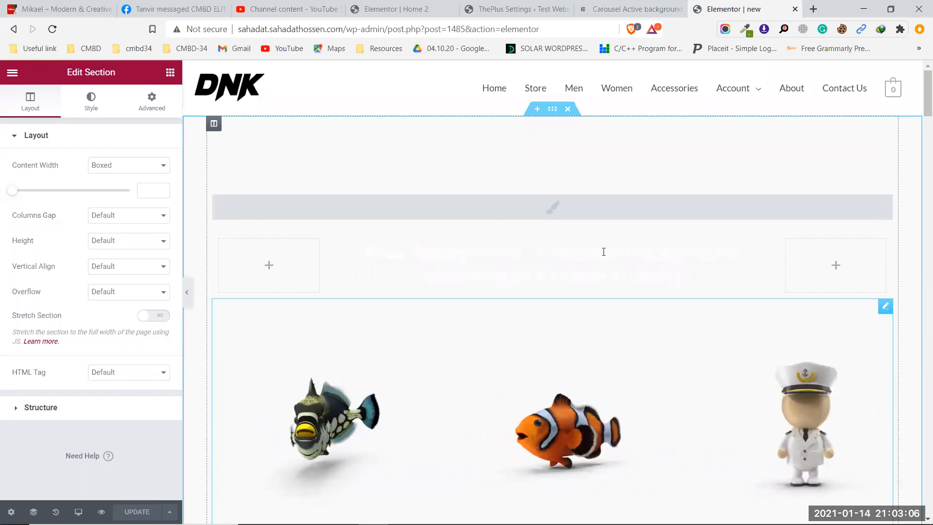
pyautogui.click(545, 208)
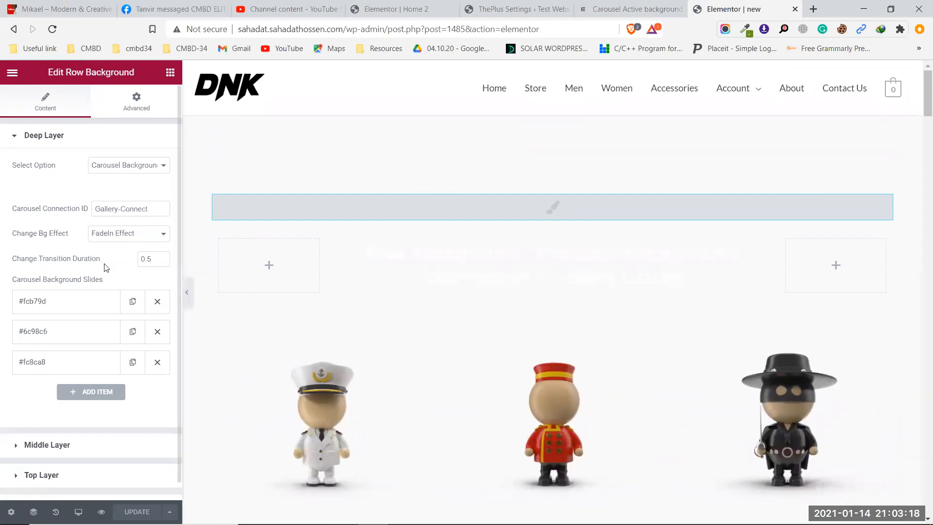
pyautogui.click(73, 302)
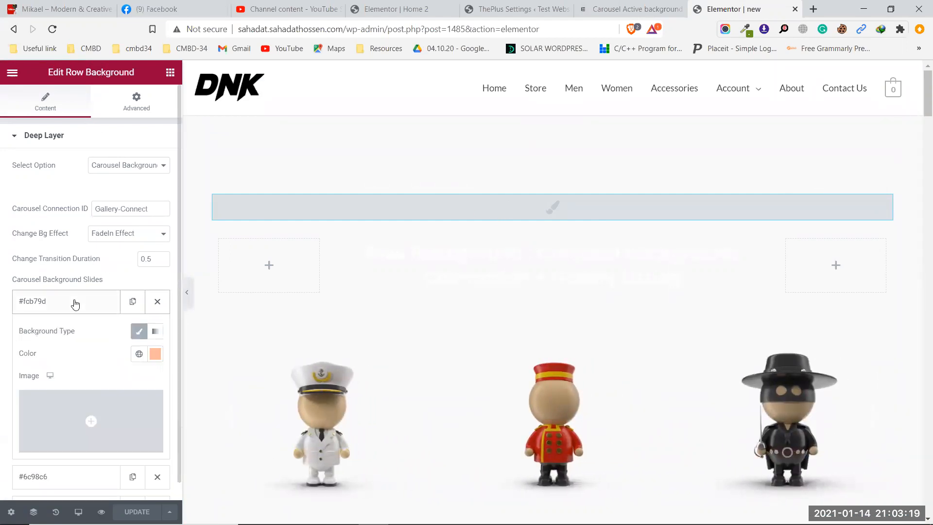
pyautogui.click(155, 354)
pyautogui.click(146, 188)
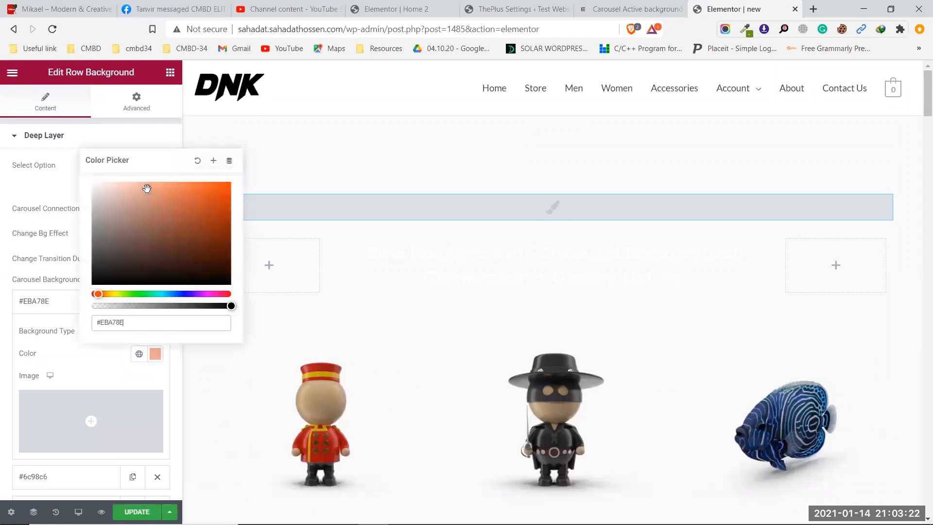
pyautogui.moveTo(147, 190); pyautogui.dragTo(147, 178)
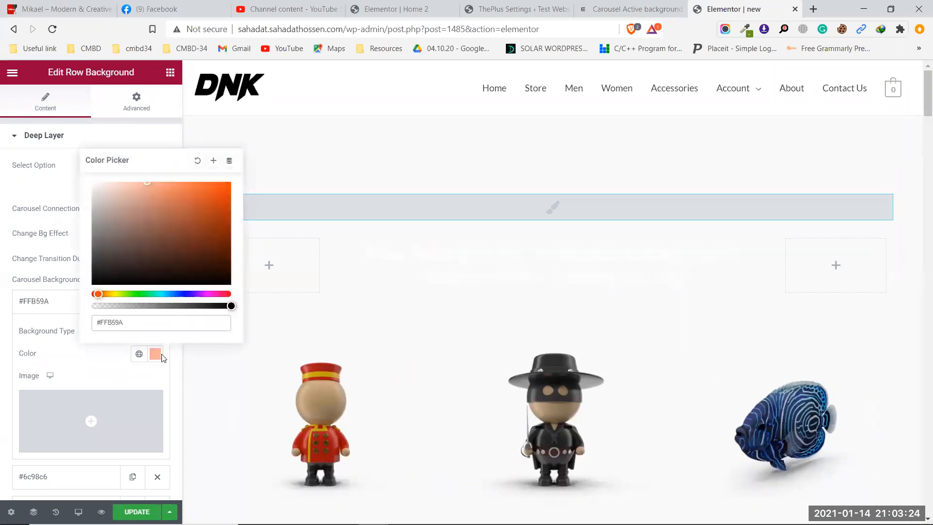
pyautogui.click(98, 347)
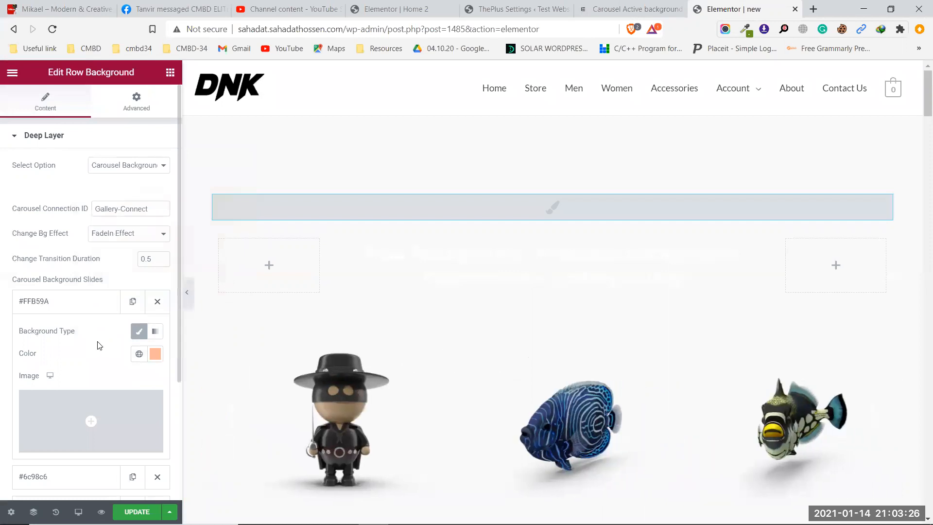
# Change the second carousel background slide's colour to #6FA1D5 and update the page
pyautogui.scroll(-3, 97, 346)
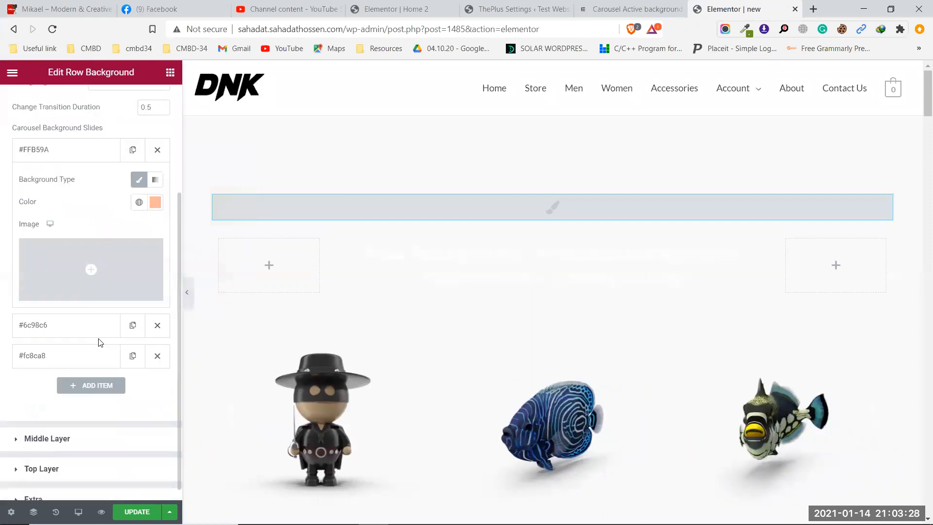
pyautogui.click(97, 330)
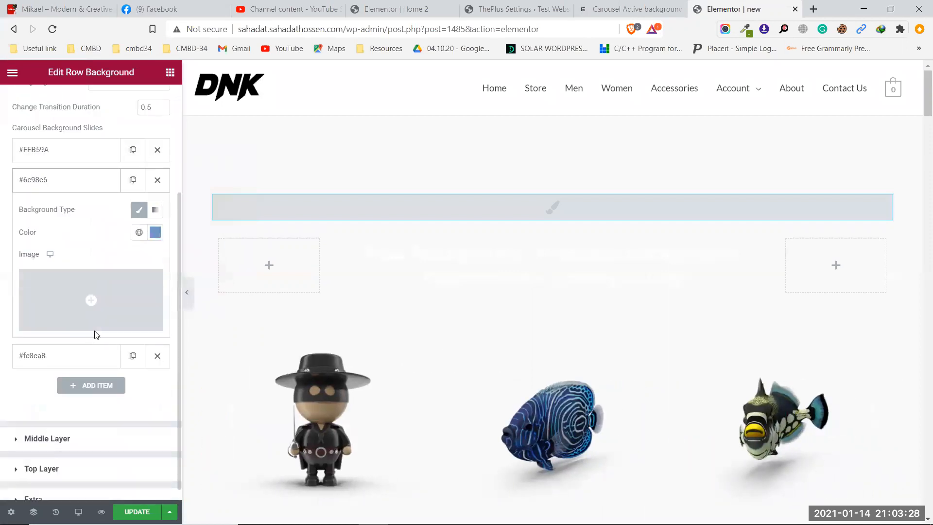
pyautogui.click(155, 235)
pyautogui.click(157, 292)
pyautogui.click(139, 508)
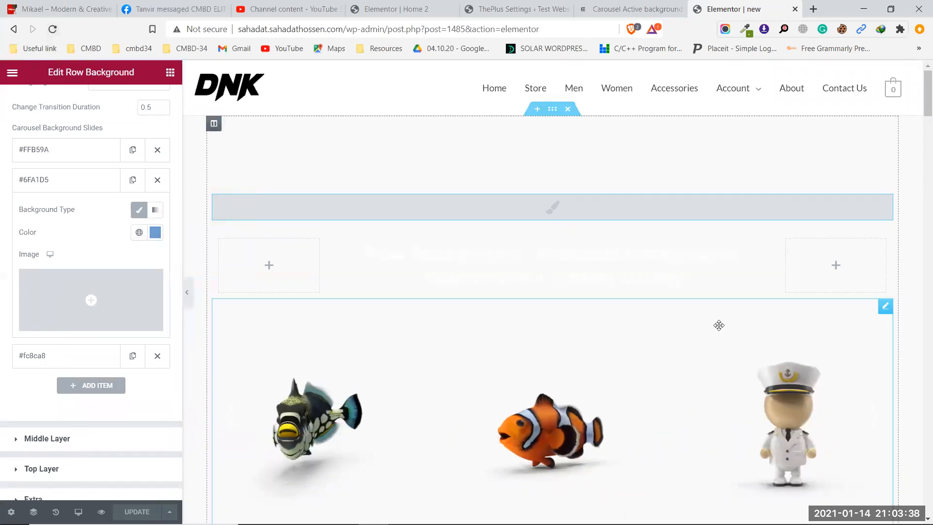
# Look through the imported template's sections in the editor, from the product listing to the accordion, and return to the gallery section
pyautogui.scroll(-10, 751, 292)
pyautogui.scroll(-3, 753, 283)
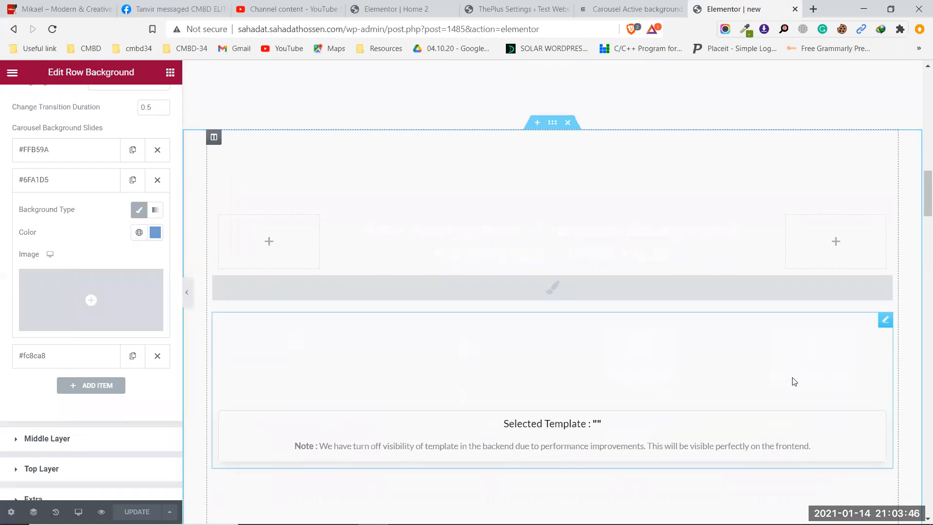
pyautogui.scroll(-7, 793, 376)
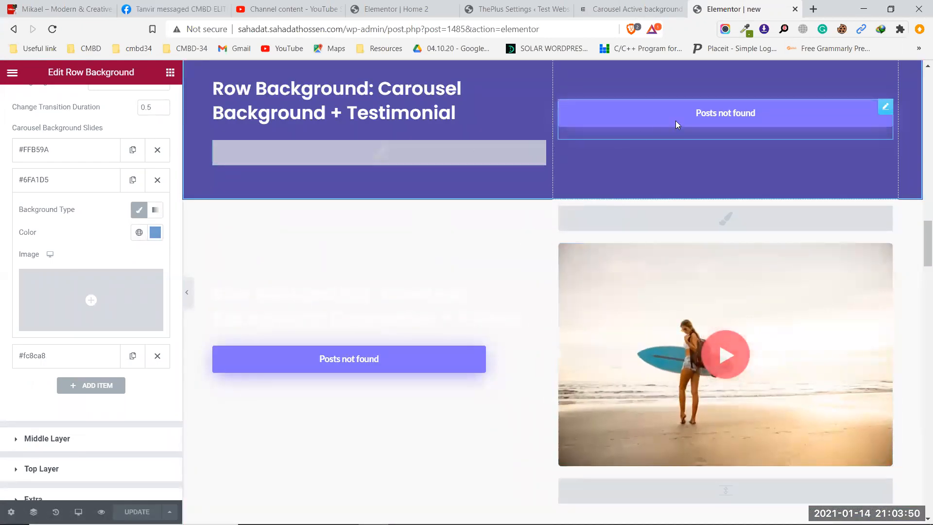
pyautogui.scroll(-3, 659, 143)
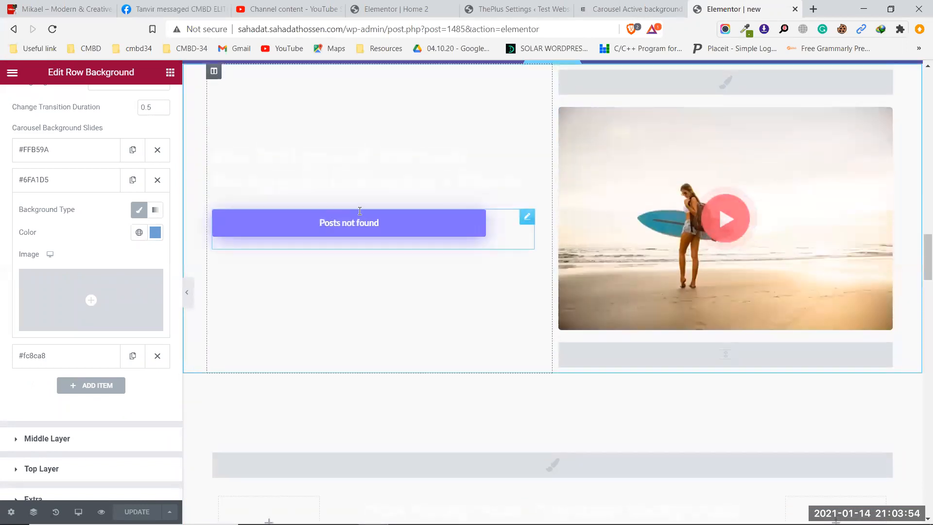
pyautogui.scroll(2, 361, 214)
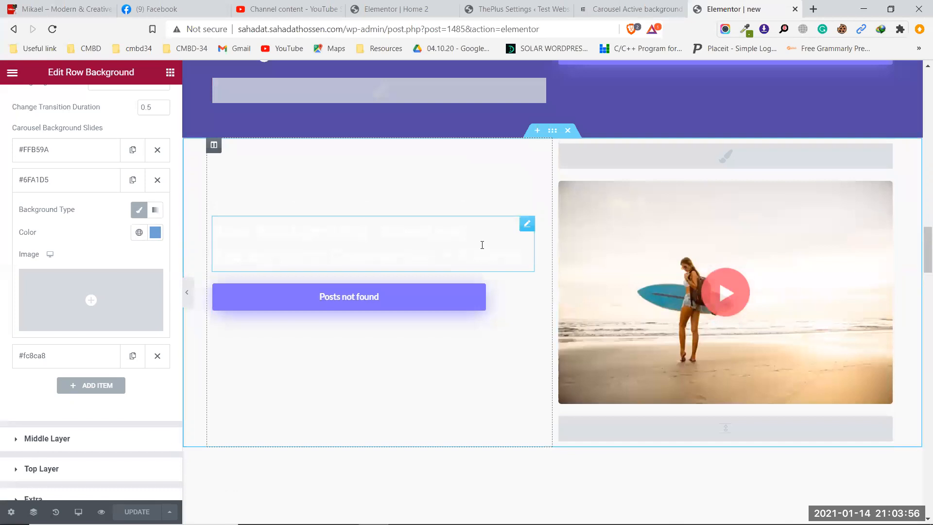
pyautogui.scroll(-5, 481, 243)
pyautogui.scroll(-3, 483, 242)
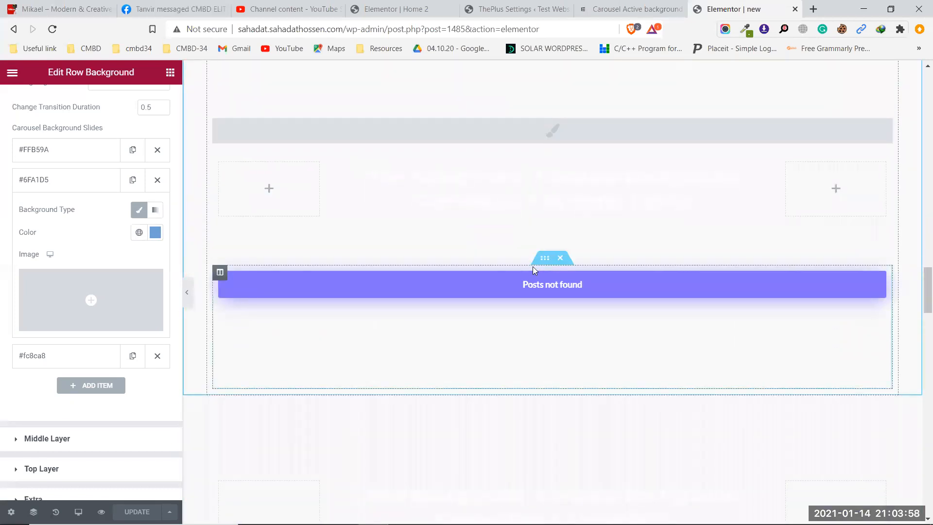
pyautogui.scroll(2, 535, 265)
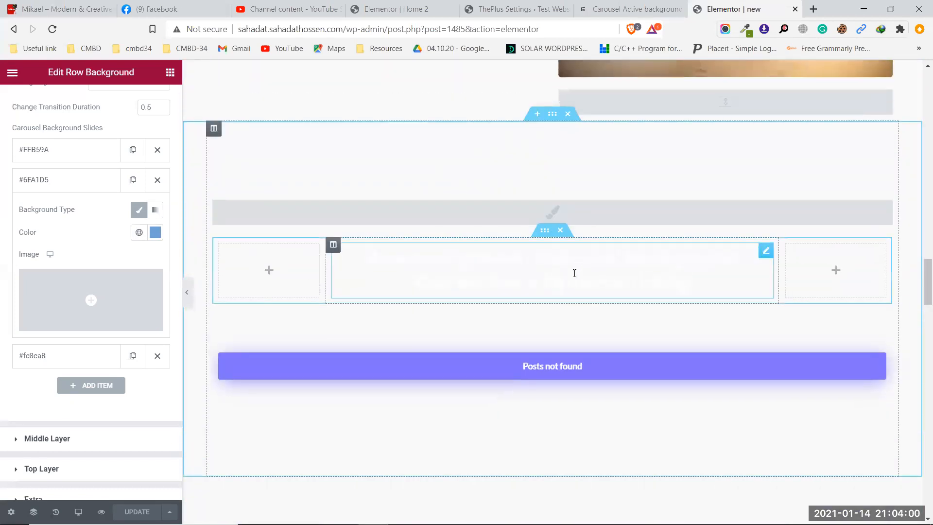
pyautogui.click(551, 114)
pyautogui.scroll(4, 543, 258)
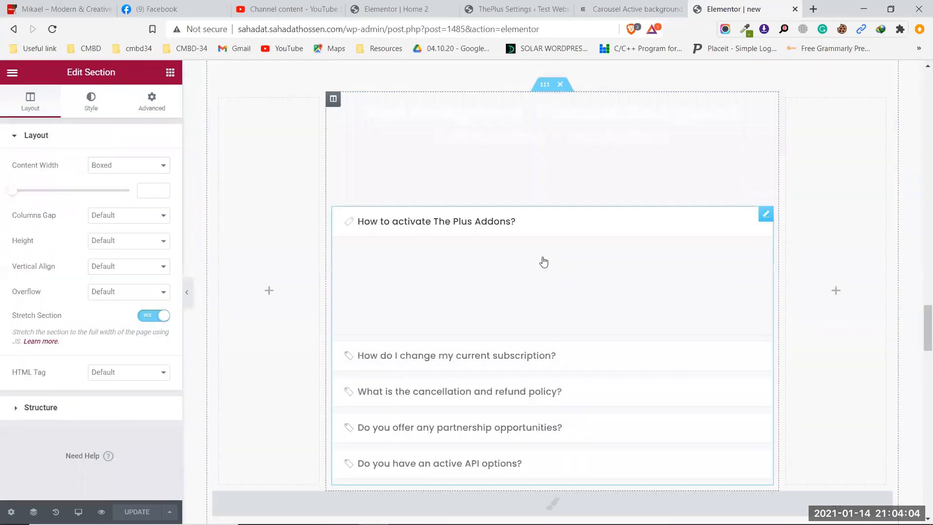
pyautogui.scroll(3, 545, 262)
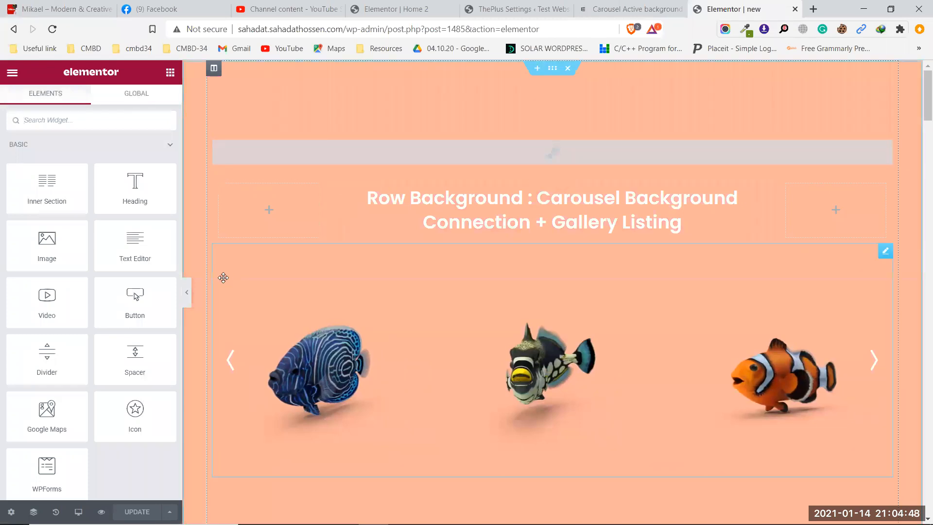
# Hide the editing panel and view the background changes in the gallery and Woo product listing sections
pyautogui.click(189, 302)
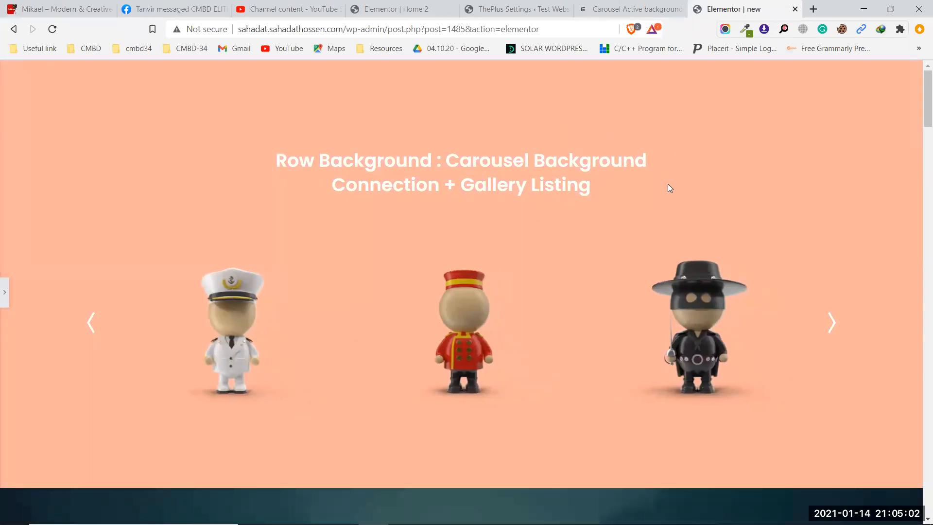
pyautogui.scroll(-9, 797, 180)
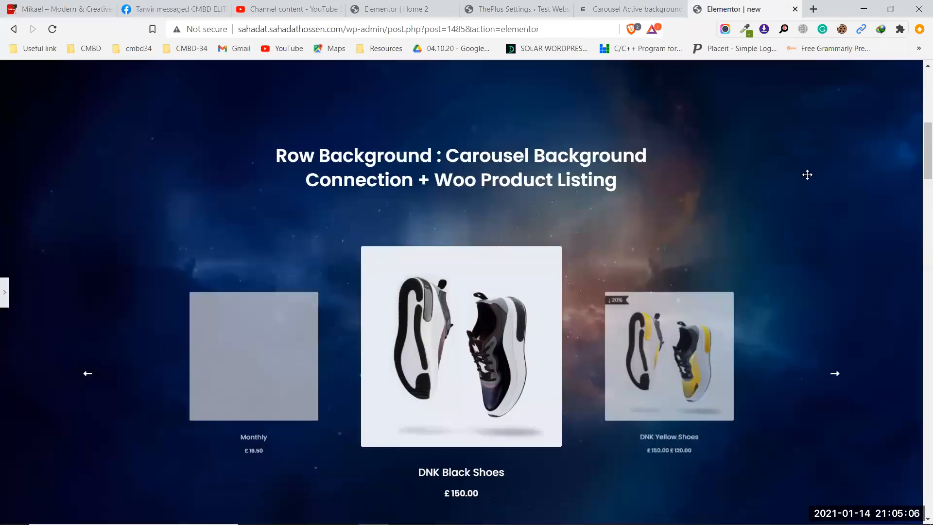
pyautogui.scroll(-2, 808, 175)
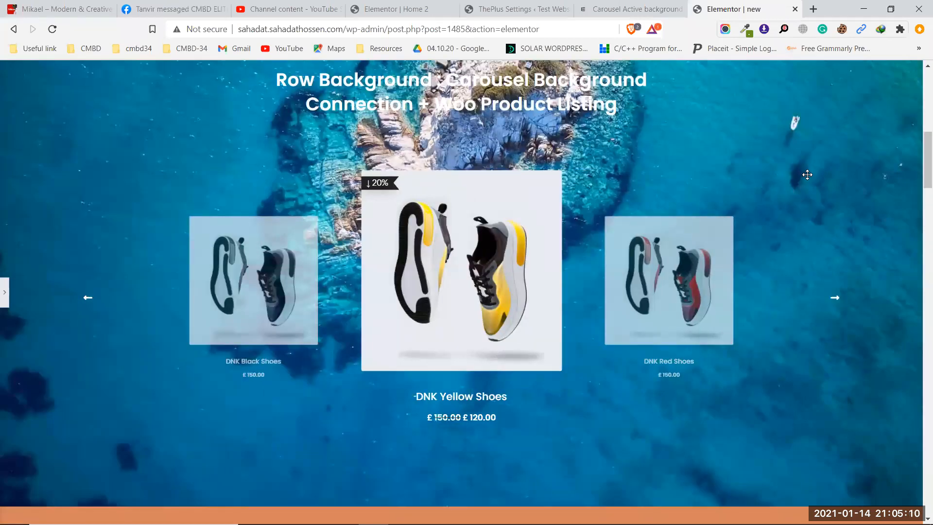
pyautogui.scroll(-4, 807, 175)
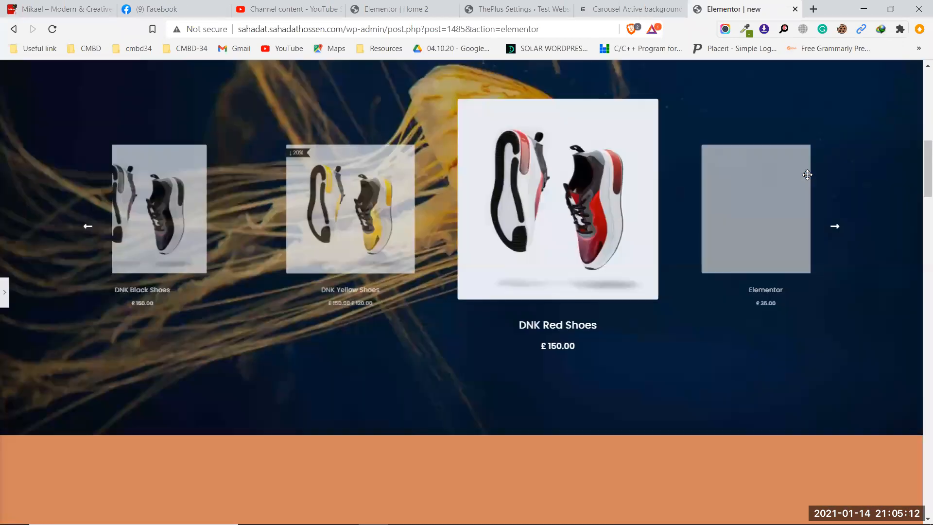
# Check the Tabs/Tours section's background changes by switching between the Marketing, Designing and Developing tabs
pyautogui.scroll(-6, 808, 175)
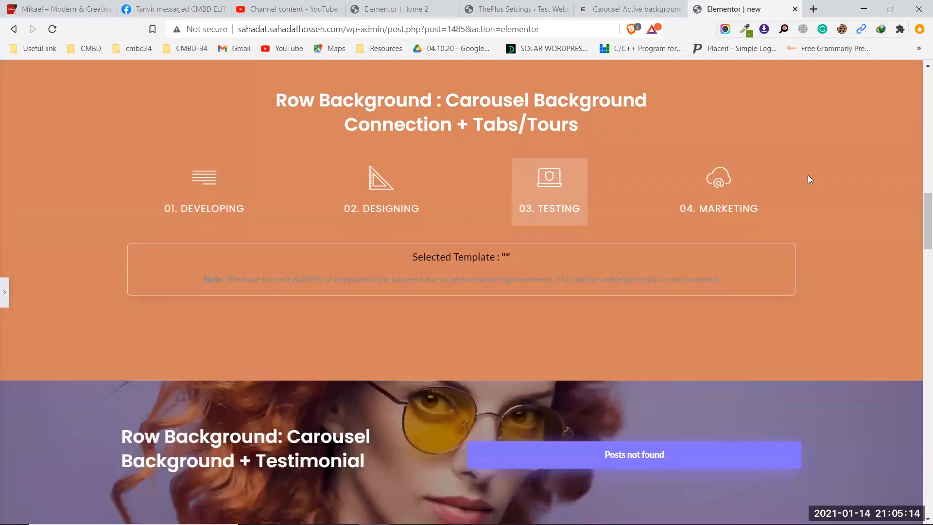
pyautogui.click(729, 183)
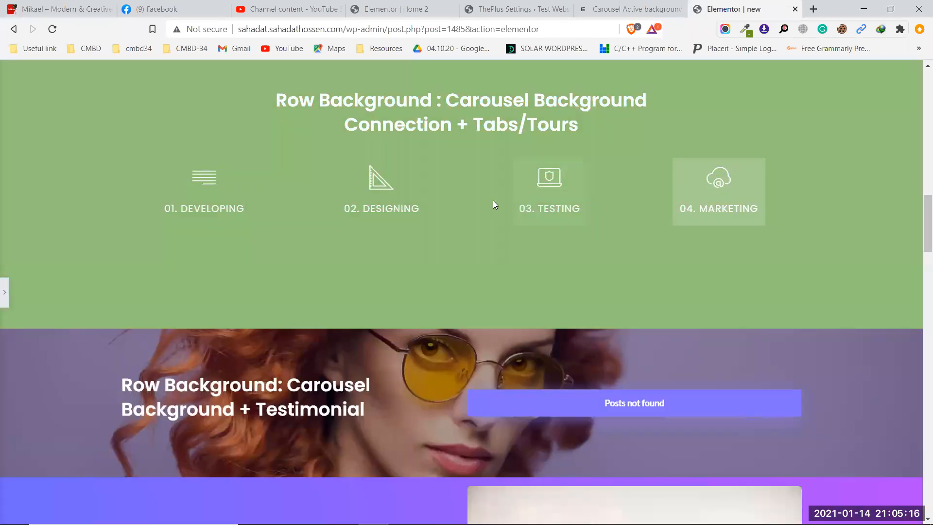
pyautogui.click(417, 194)
pyautogui.click(225, 196)
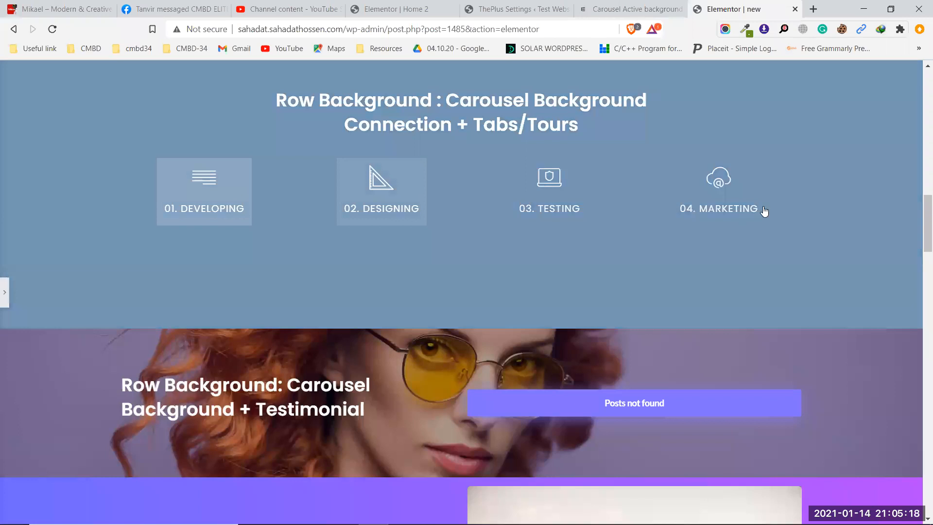
# Check the Accordions section's background changes by expanding its questions down to "Do you have an active API options?"
pyautogui.scroll(-4, 768, 208)
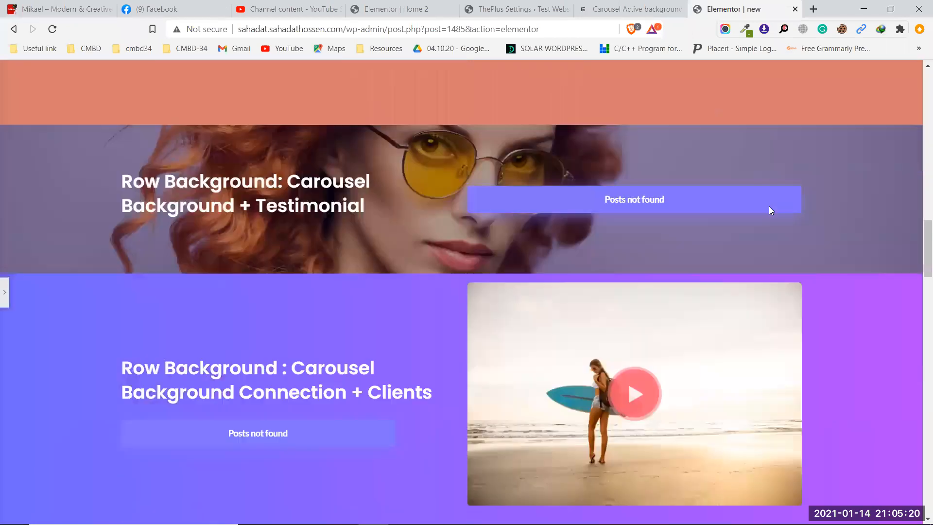
pyautogui.scroll(-3, 769, 209)
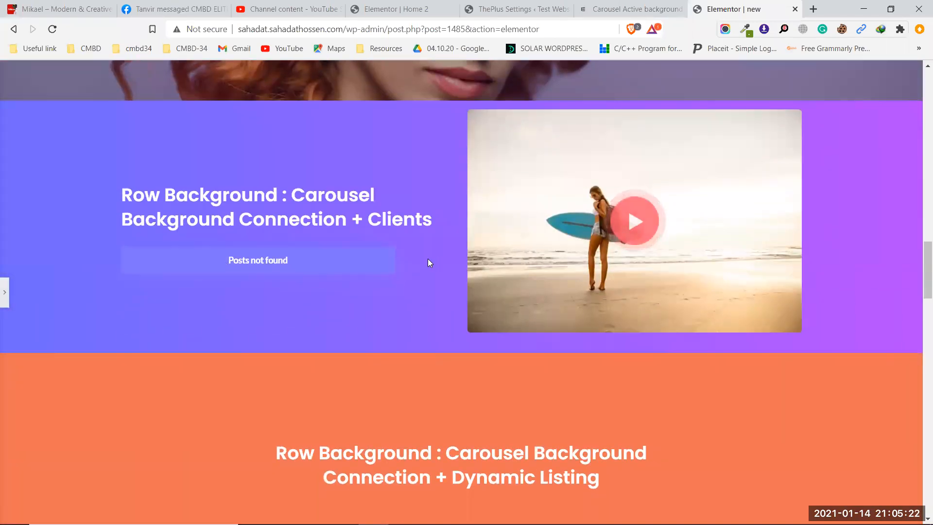
pyautogui.scroll(-5, 427, 263)
pyautogui.scroll(-5, 492, 280)
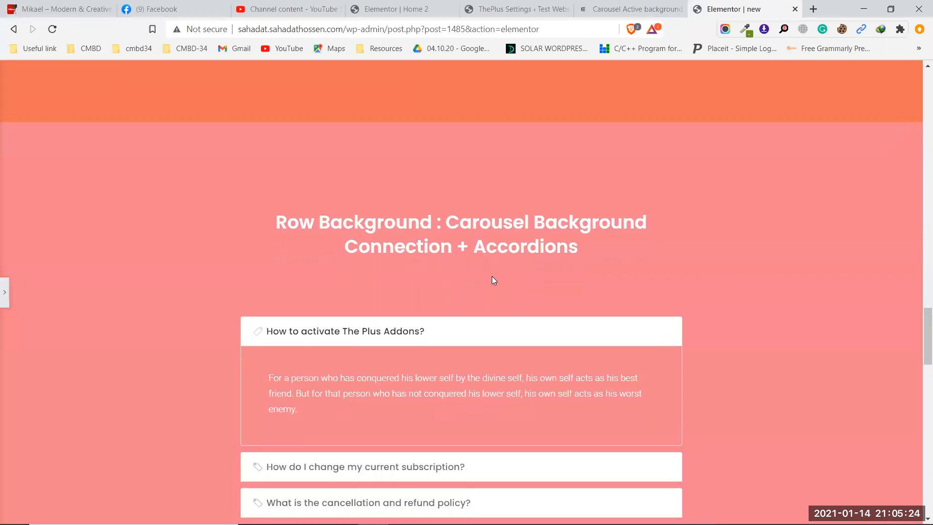
pyautogui.scroll(-1, 794, 246)
pyautogui.scroll(-3, 791, 246)
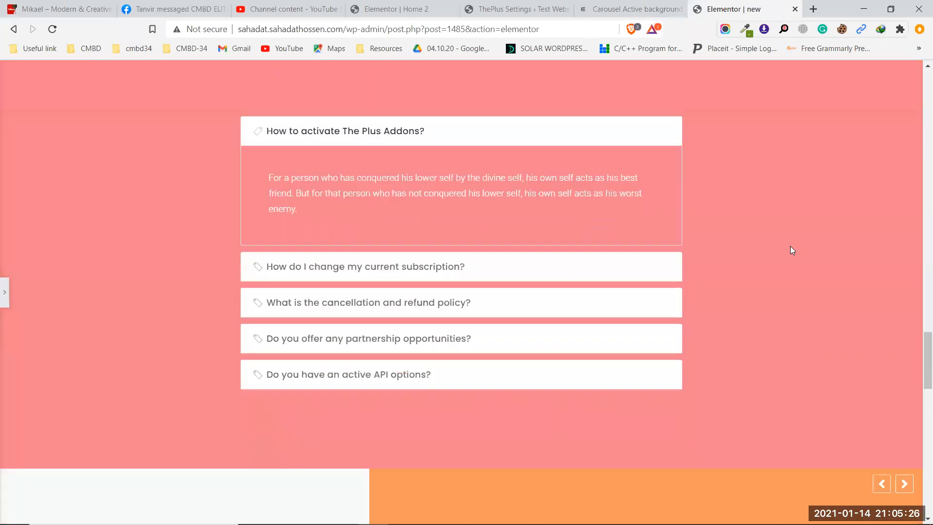
pyautogui.click(557, 242)
pyautogui.click(531, 286)
pyautogui.click(523, 313)
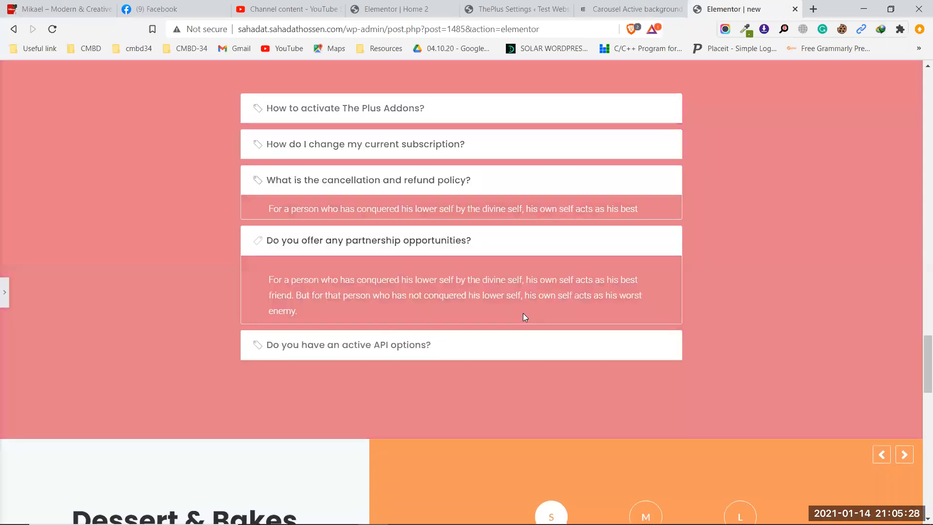
pyautogui.click(519, 346)
# Select size L in the Dessert & Bakes section to check its background, and view the widget overview at the page's end
pyautogui.scroll(-3, 870, 235)
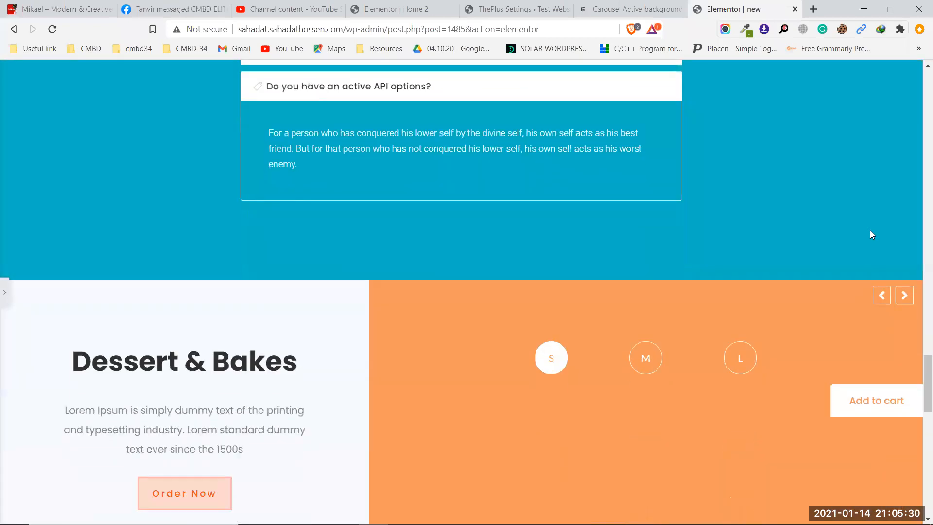
pyautogui.scroll(-3, 793, 231)
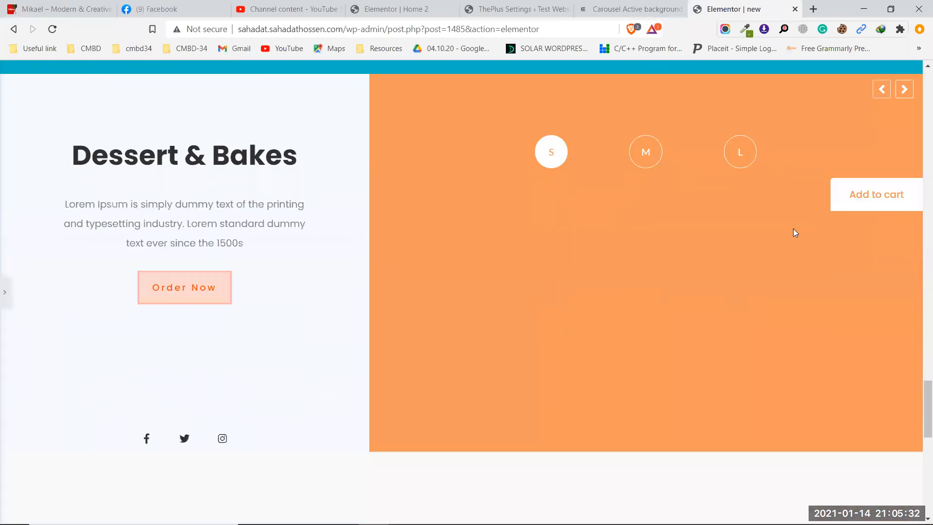
pyautogui.click(740, 151)
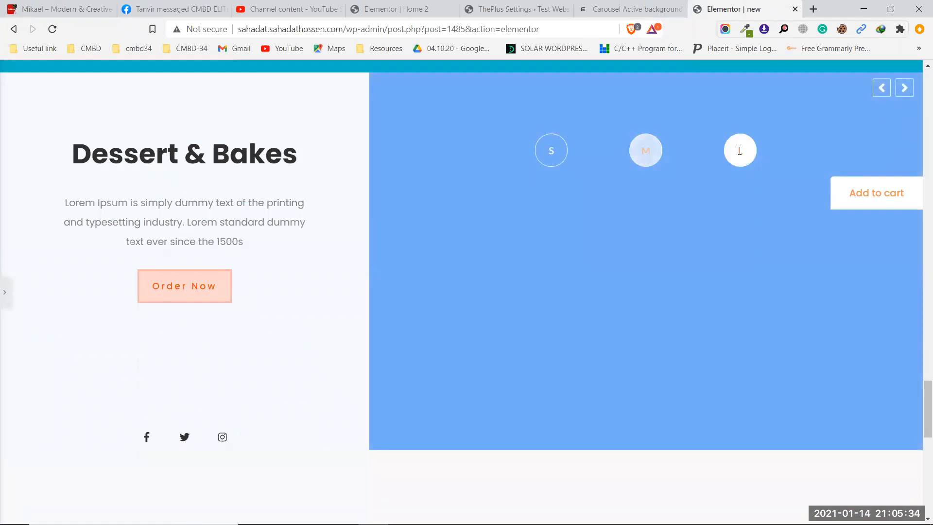
pyautogui.scroll(-10, 531, 316)
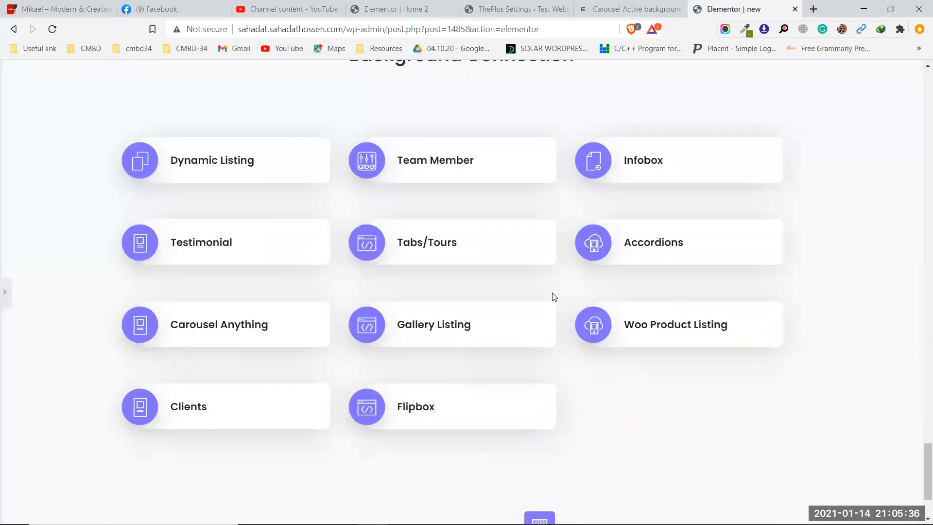
pyautogui.scroll(-2, 578, 166)
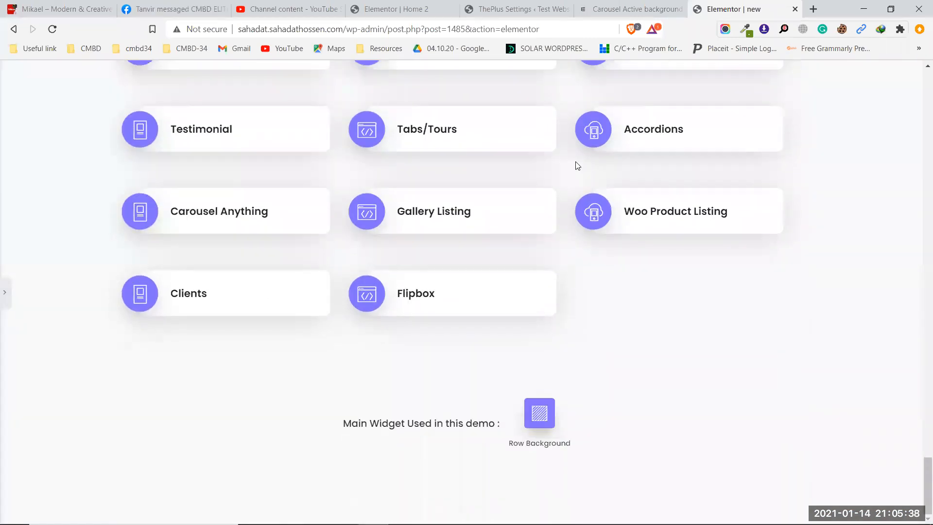
pyautogui.scroll(20, 575, 161)
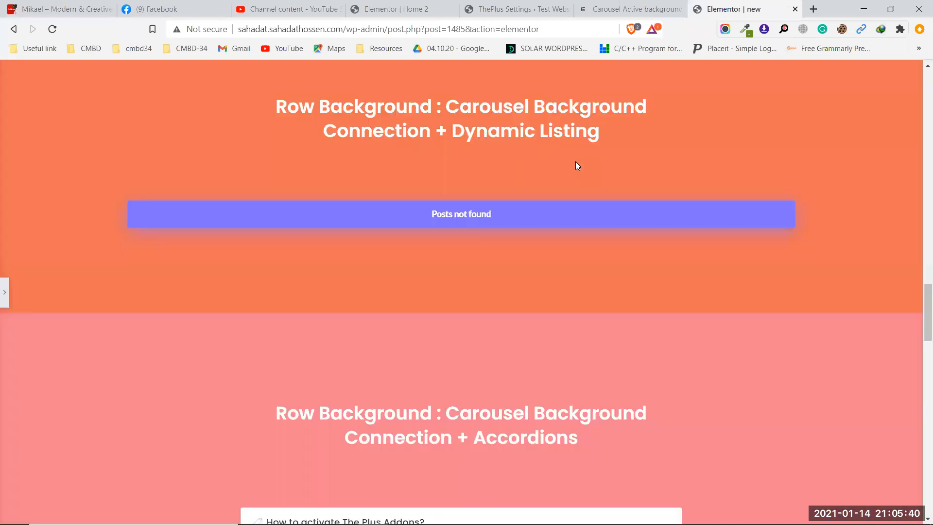
# Switch to ThePlus Settings and look through the Creative Content designs among the special blocks
pyautogui.click(532, 5)
pyautogui.click(177, 247)
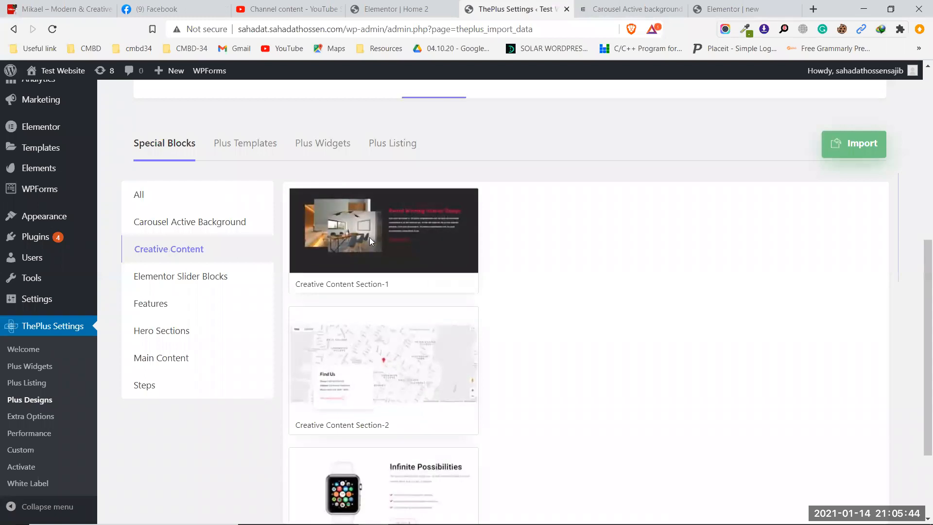
pyautogui.scroll(-5, 403, 283)
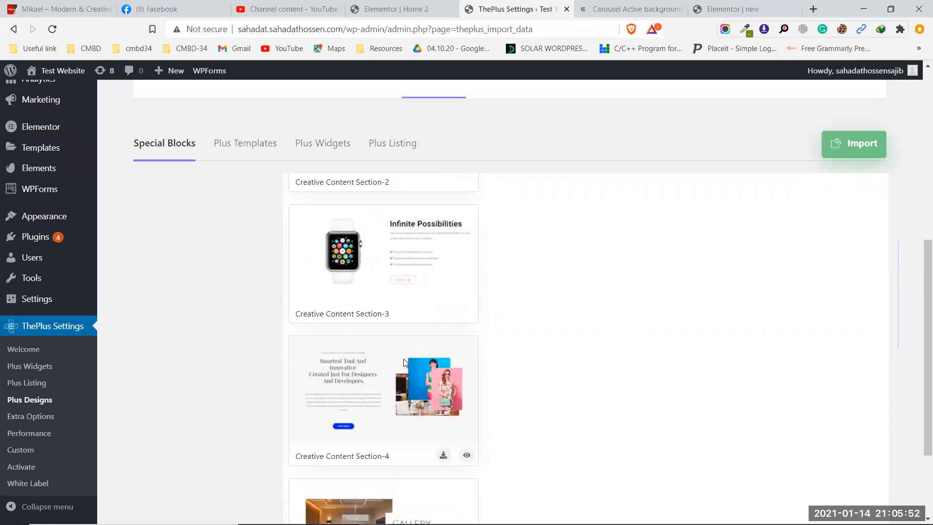
pyautogui.scroll(-1, 413, 362)
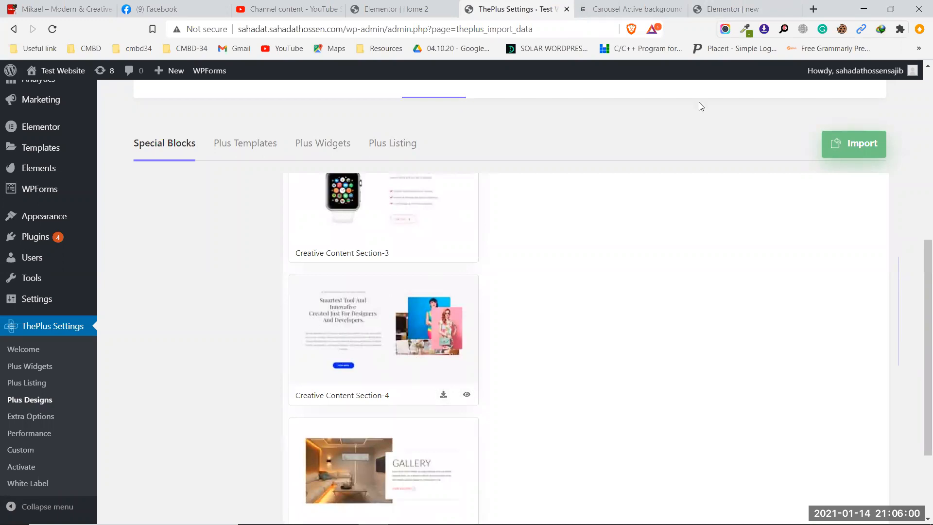
pyautogui.click(731, 9)
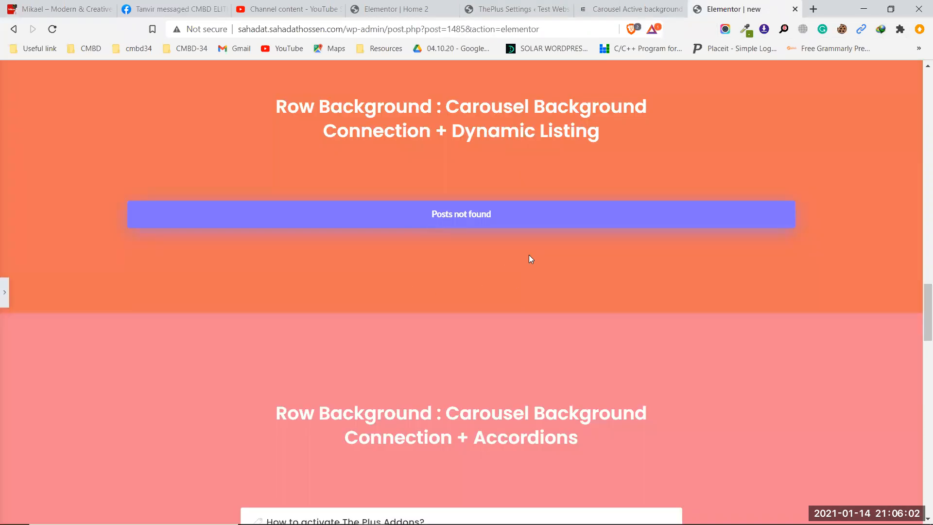
pyautogui.click(541, 5)
pyautogui.scroll(6, 486, 303)
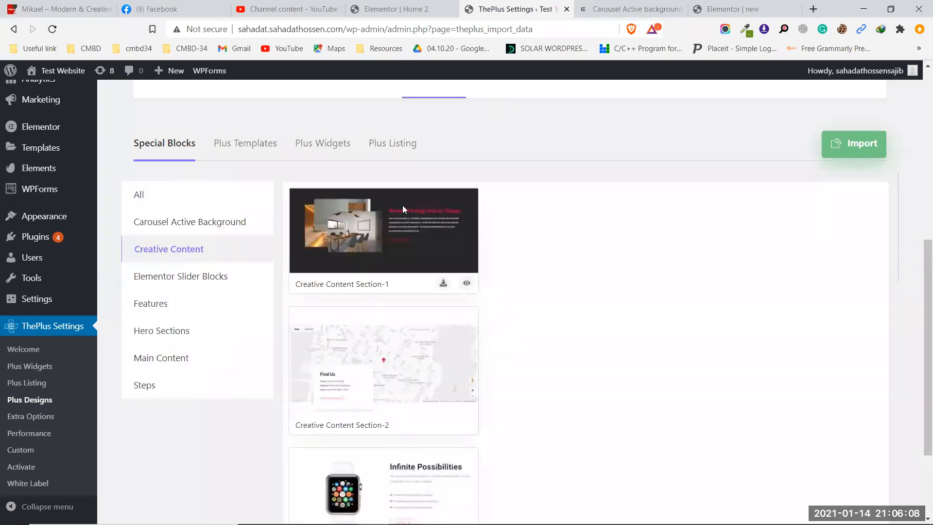
# Look through the full-page designs in Plus Templates, from Creative Agency to Restaurant 2 and Designer
pyautogui.click(263, 143)
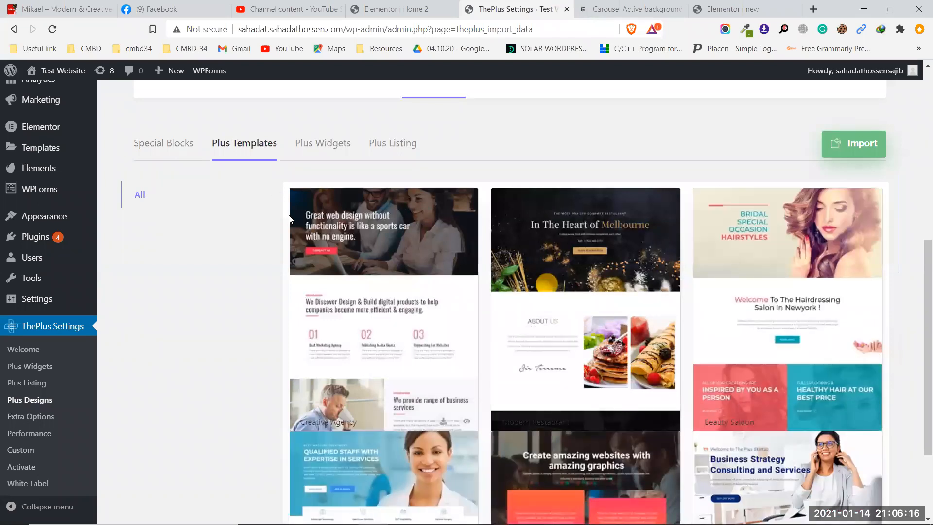
pyautogui.scroll(-6, 290, 219)
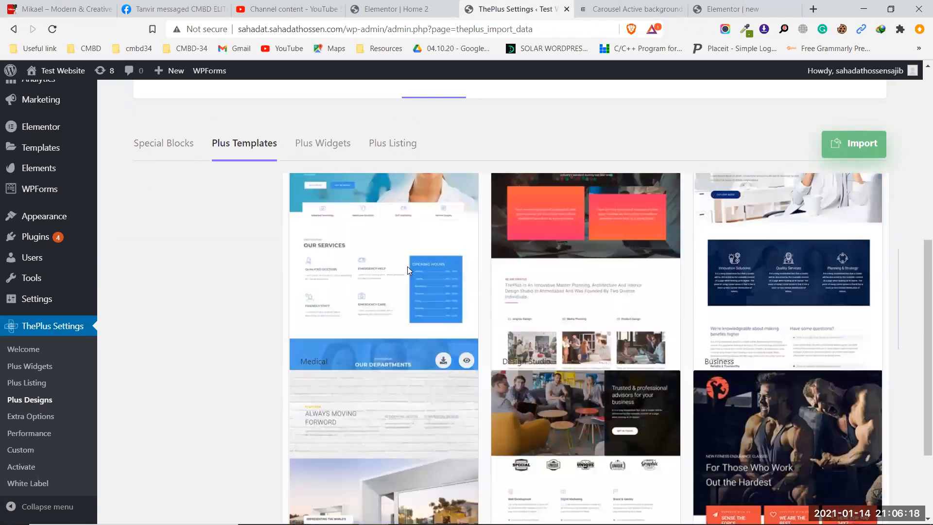
pyautogui.scroll(-6, 407, 266)
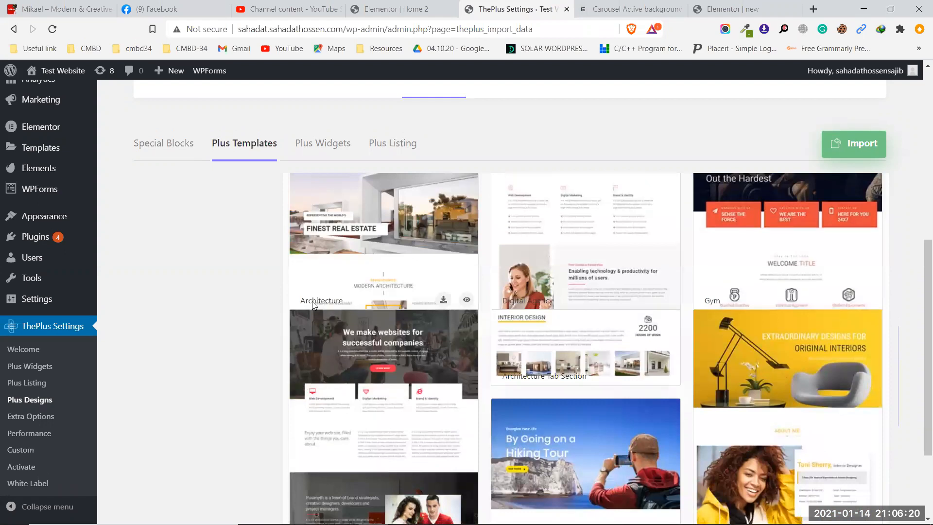
pyautogui.scroll(6, 358, 300)
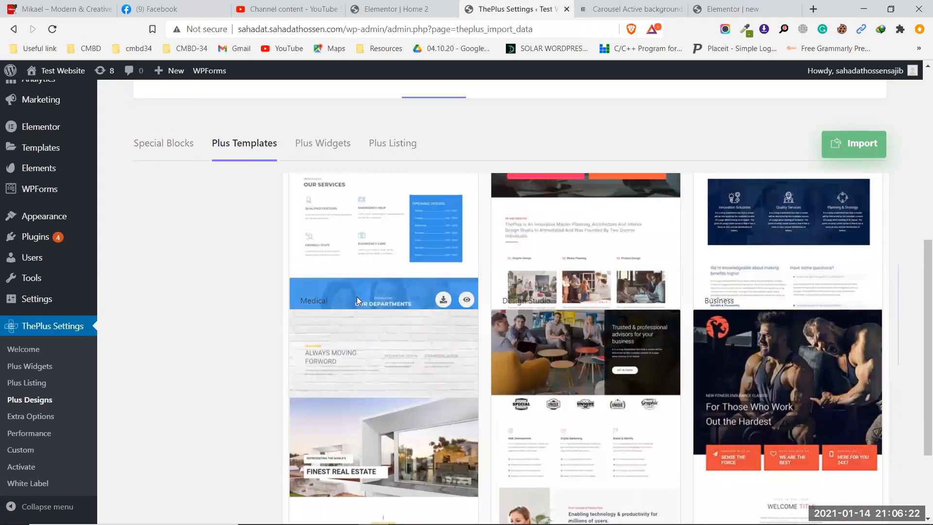
pyautogui.scroll(6, 330, 351)
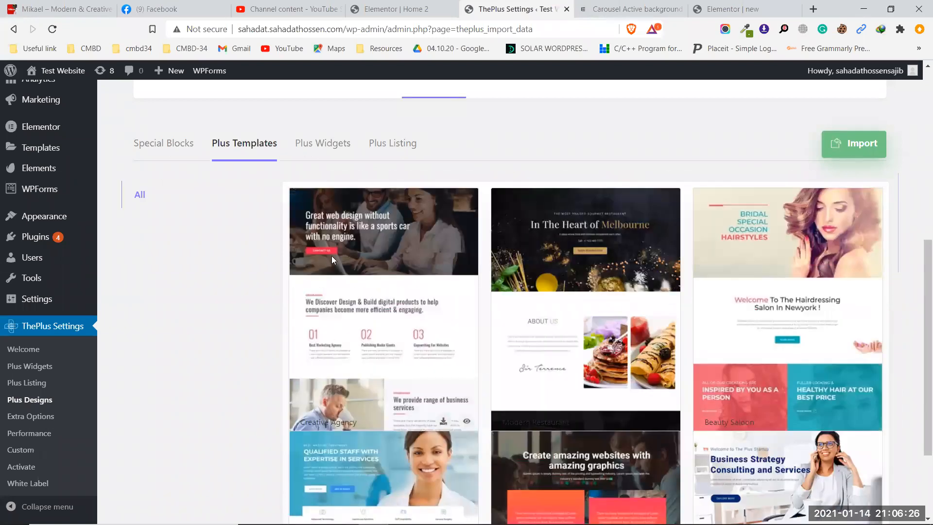
pyautogui.scroll(-4, 568, 300)
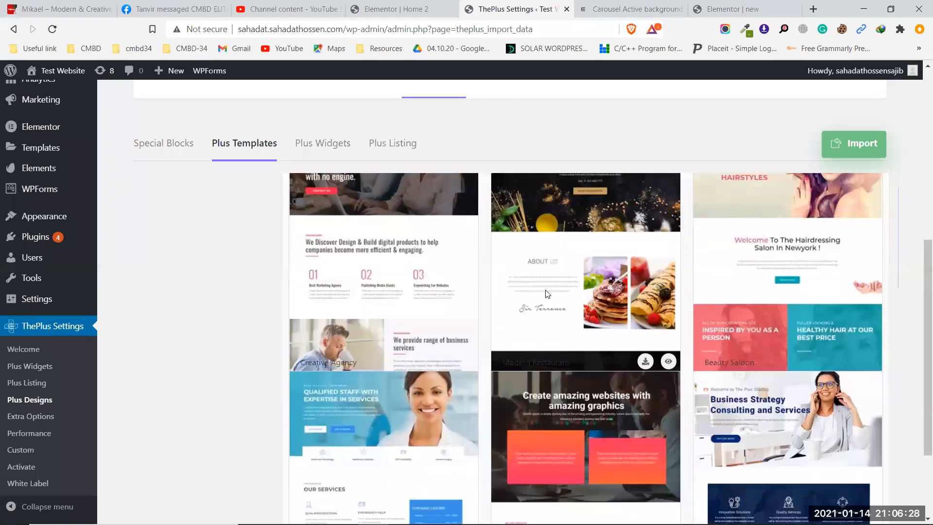
pyautogui.scroll(-4, 568, 300)
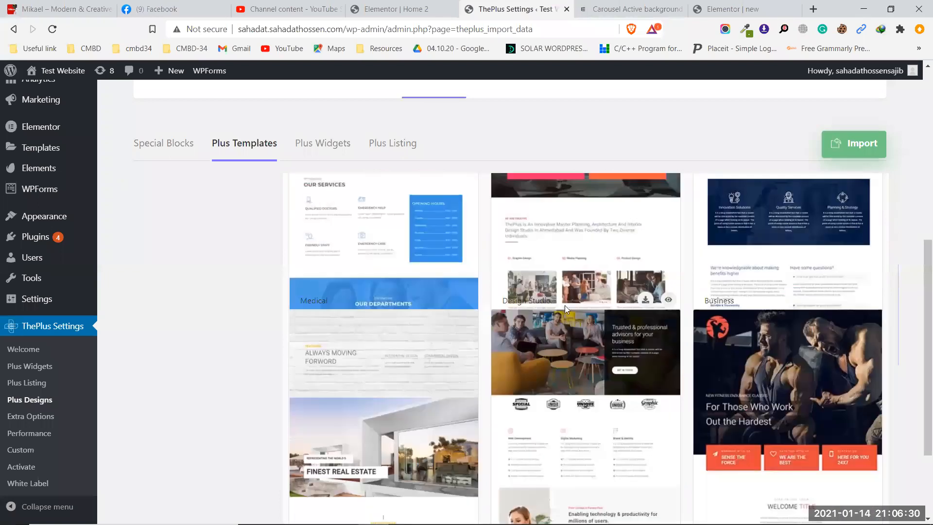
pyautogui.scroll(-5, 554, 302)
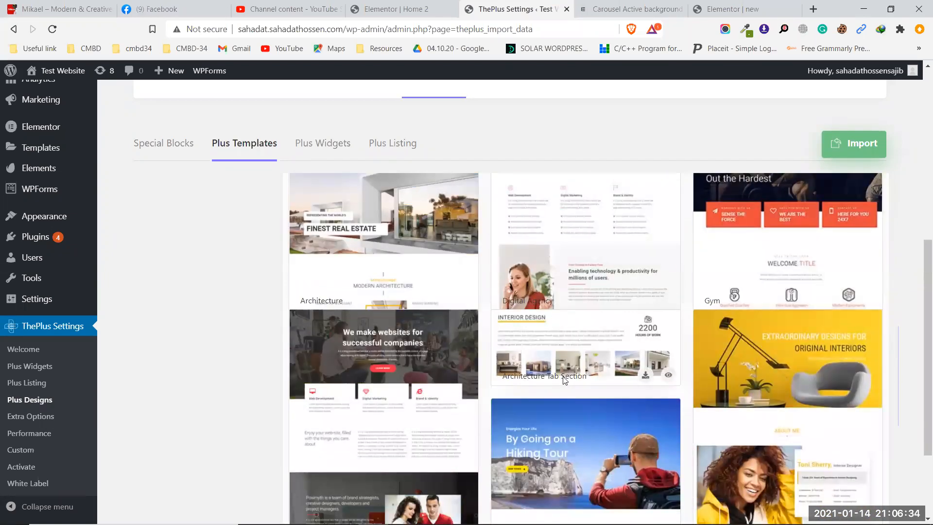
pyautogui.scroll(4, 565, 382)
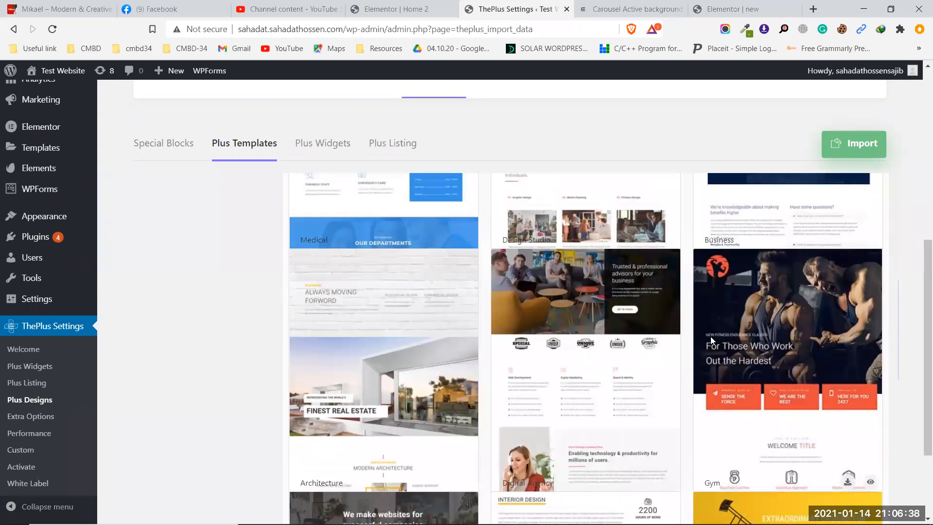
pyautogui.scroll(-4, 735, 333)
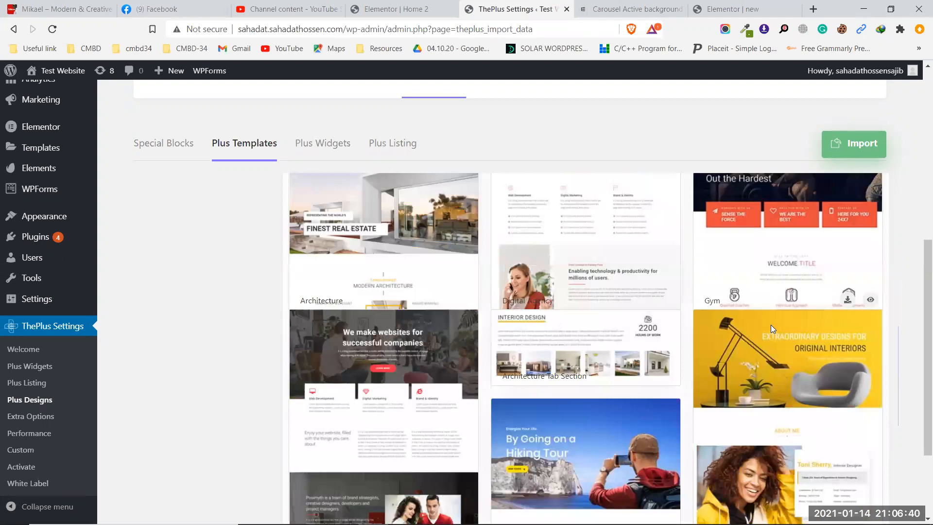
pyautogui.scroll(-6, 794, 321)
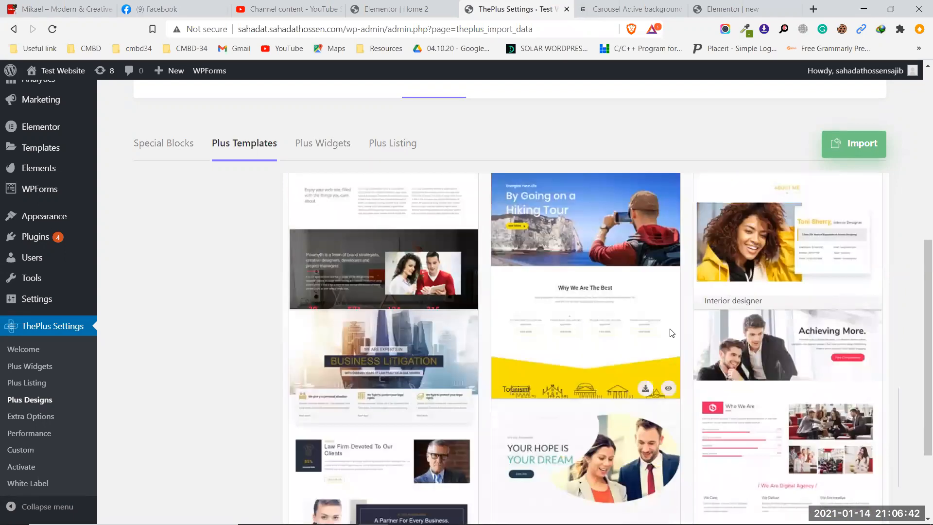
pyautogui.scroll(-4, 700, 331)
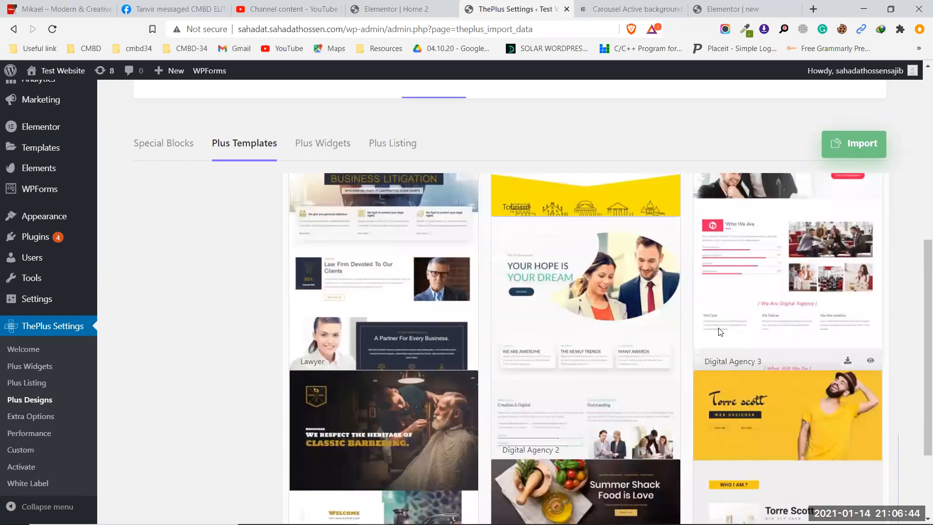
pyautogui.scroll(-3, 718, 327)
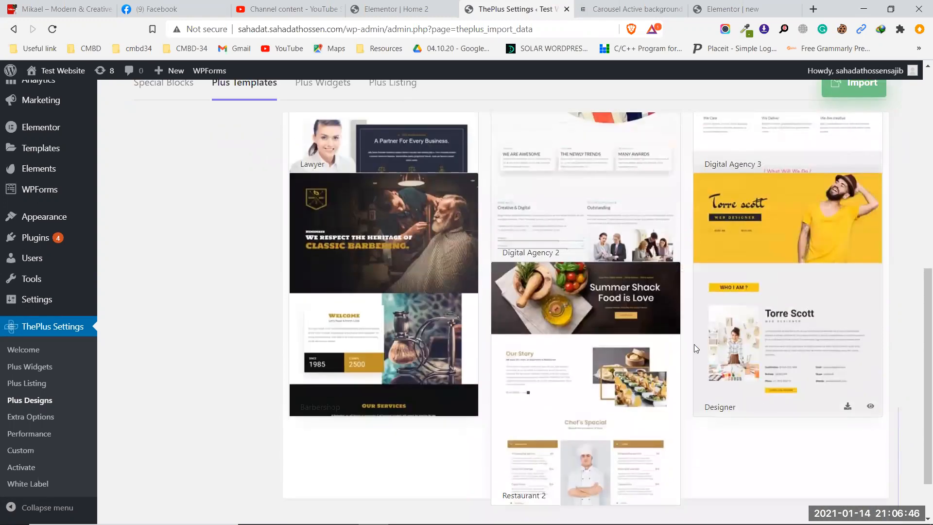
# Download the Barbershop template and save it to the Desktop as barbershop.json
pyautogui.scroll(-2, 771, 296)
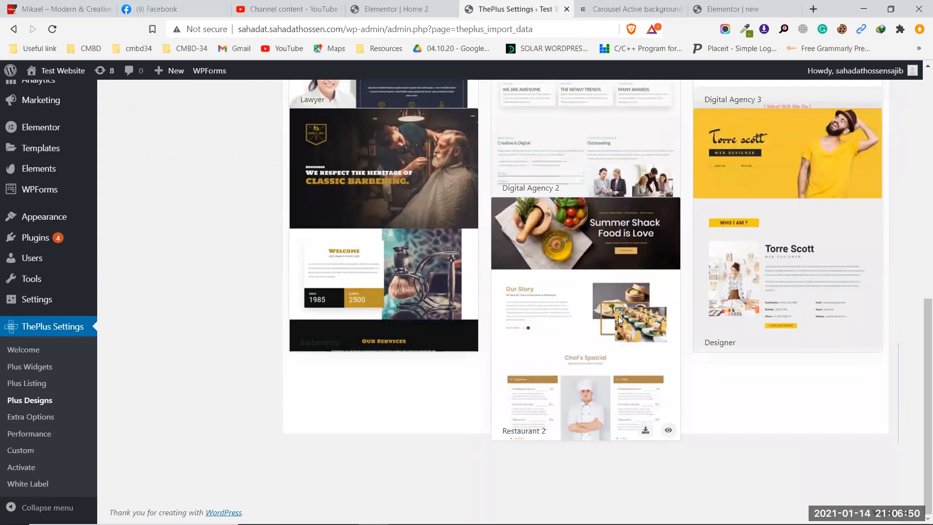
pyautogui.moveTo(376, 318)
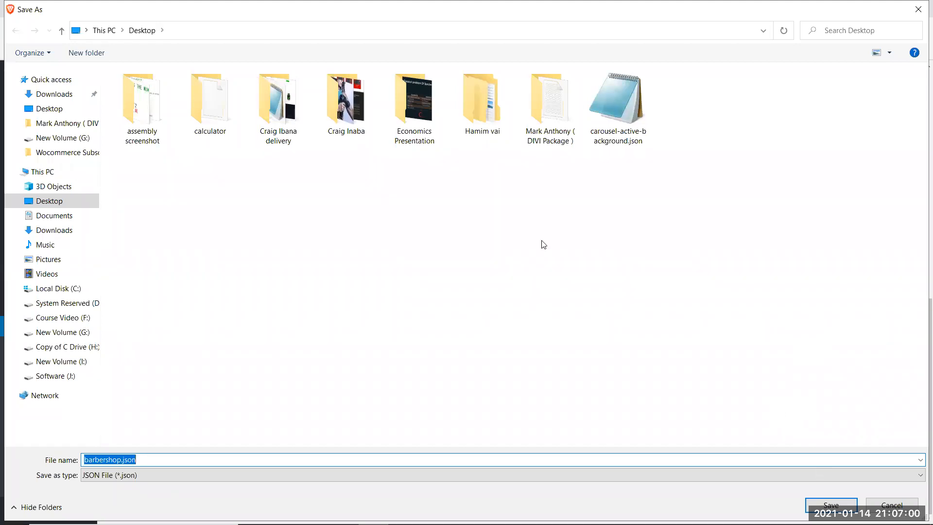
pyautogui.press('Return')
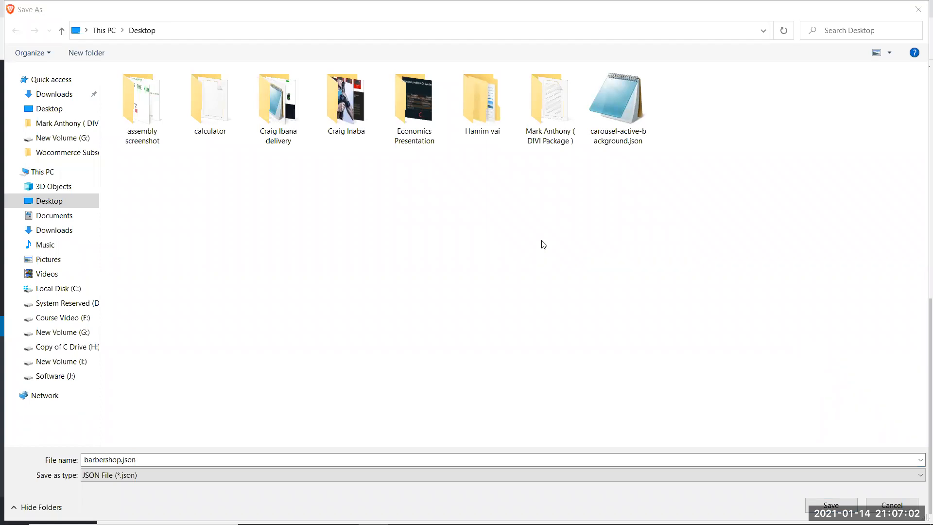
# Save barbershop.json to the Desktop, and open the template library at the end of the page in the Elementor editor
pyautogui.click(847, 504)
pyautogui.click(744, 6)
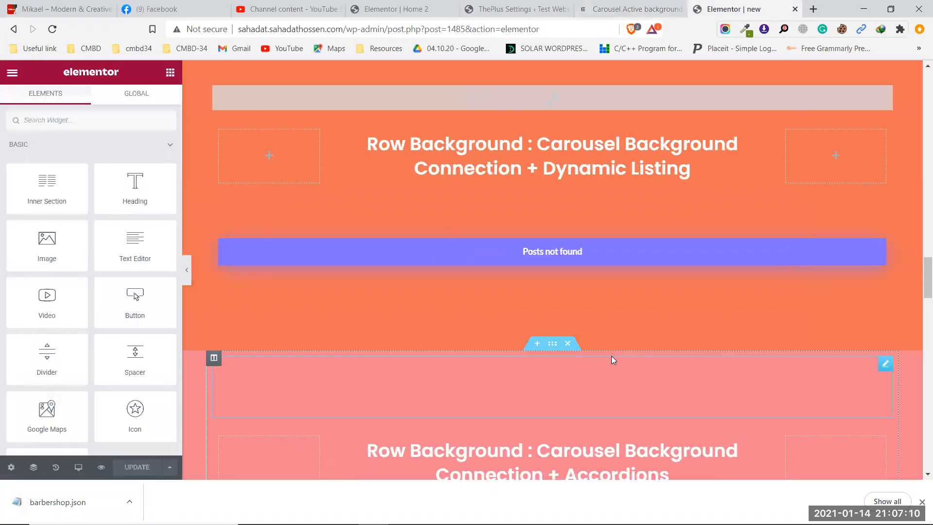
pyautogui.scroll(-20, 615, 357)
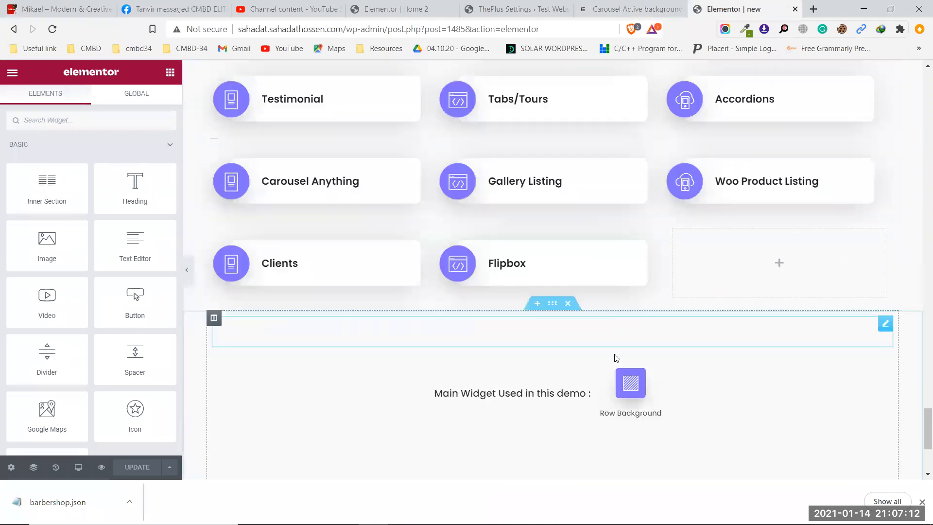
pyautogui.scroll(-4, 617, 359)
pyautogui.click(539, 376)
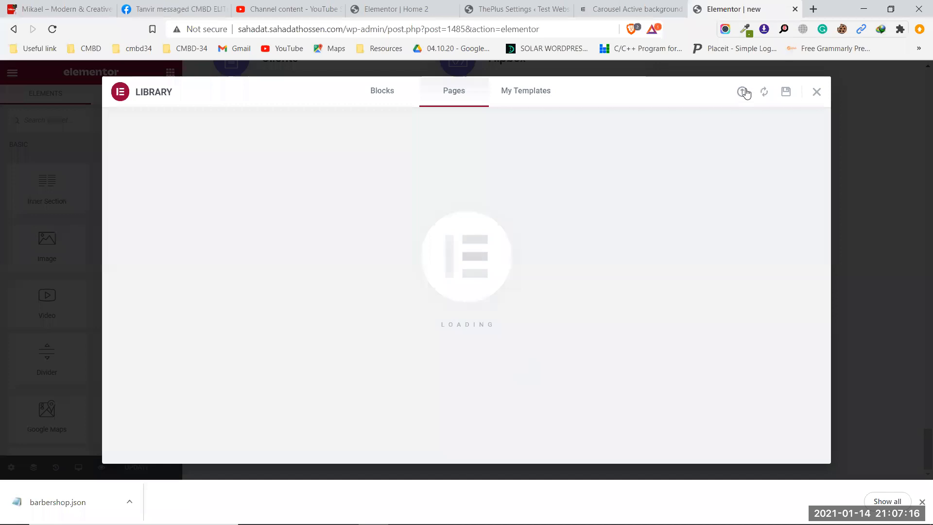
# Import barbershop.json from the Desktop into the template library
pyautogui.click(744, 92)
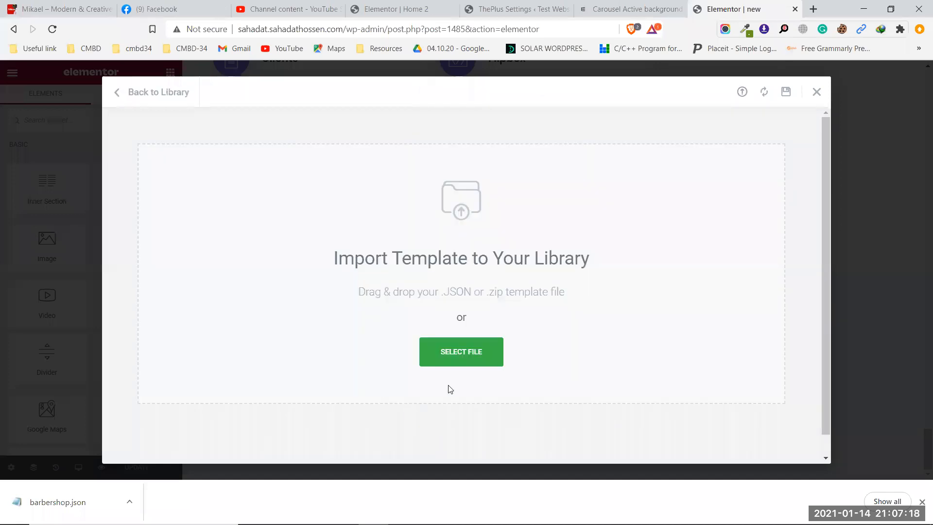
pyautogui.click(458, 348)
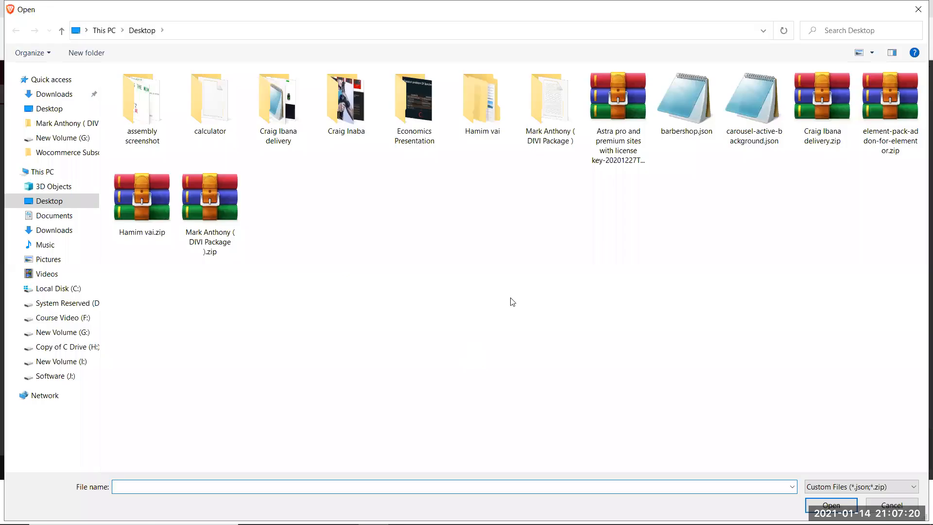
pyautogui.click(683, 119)
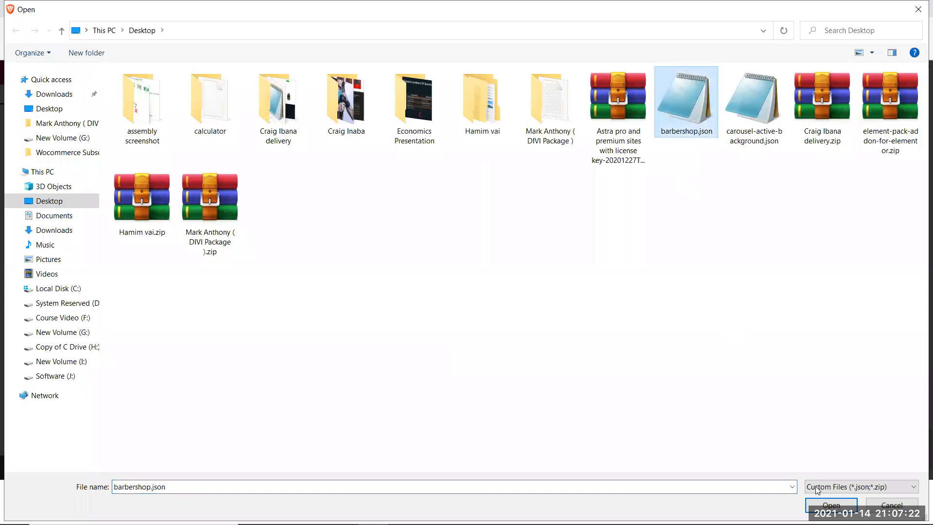
pyautogui.click(830, 506)
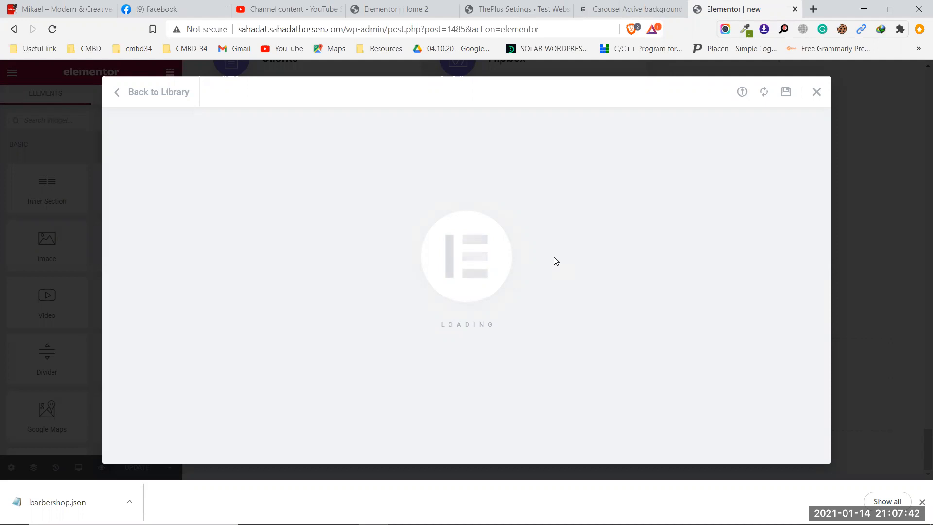
# Switch to ThePlus Settings and look through the Plus Templates designs again, back up to Creative Agency and Modern Restaurant
pyautogui.click(511, 6)
pyautogui.scroll(10, 499, 267)
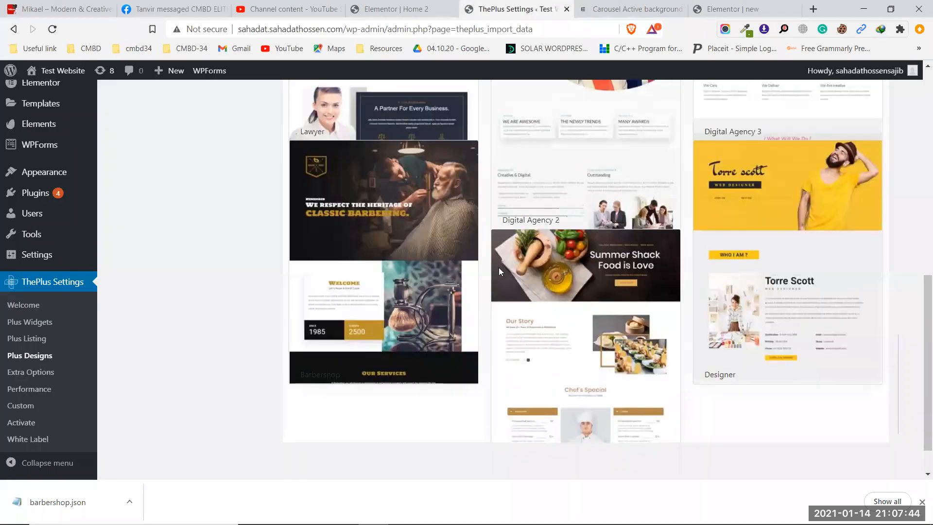
pyautogui.scroll(10, 584, 273)
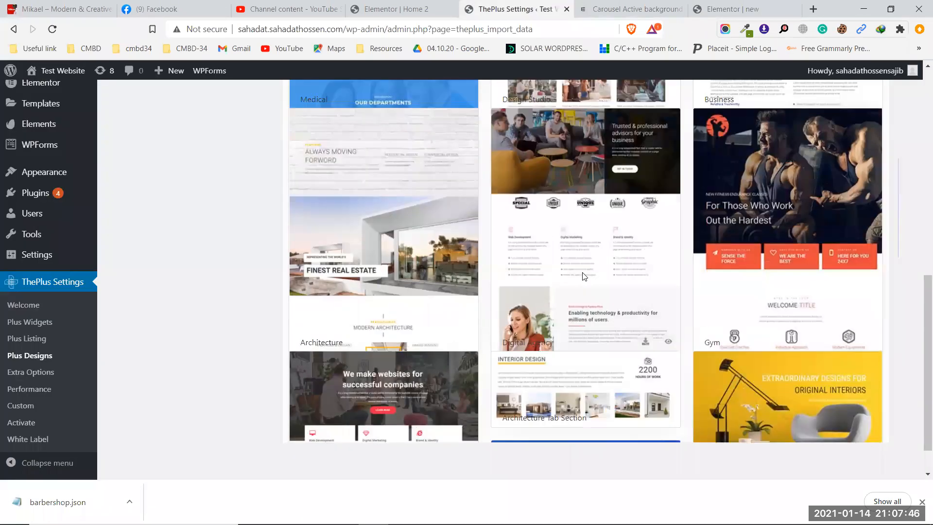
pyautogui.scroll(6, 583, 276)
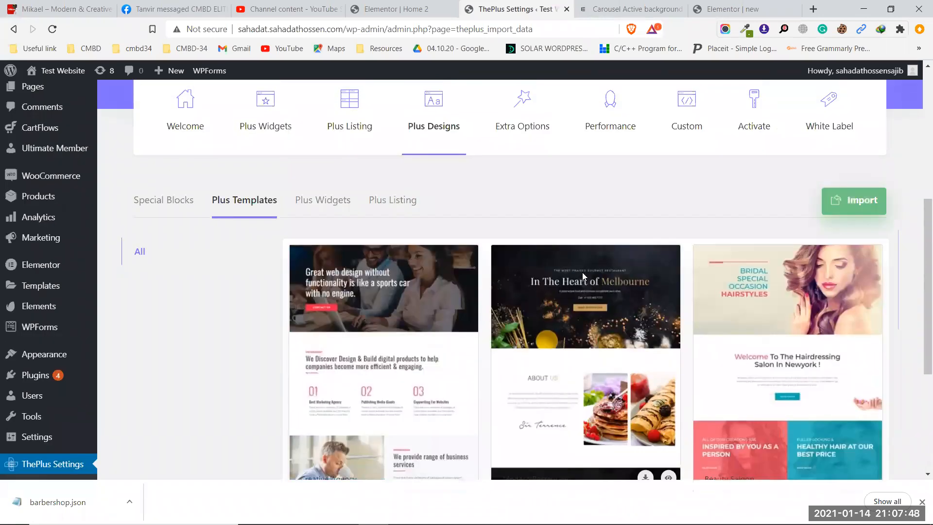
pyautogui.scroll(-4, 584, 277)
pyautogui.moveTo(588, 309)
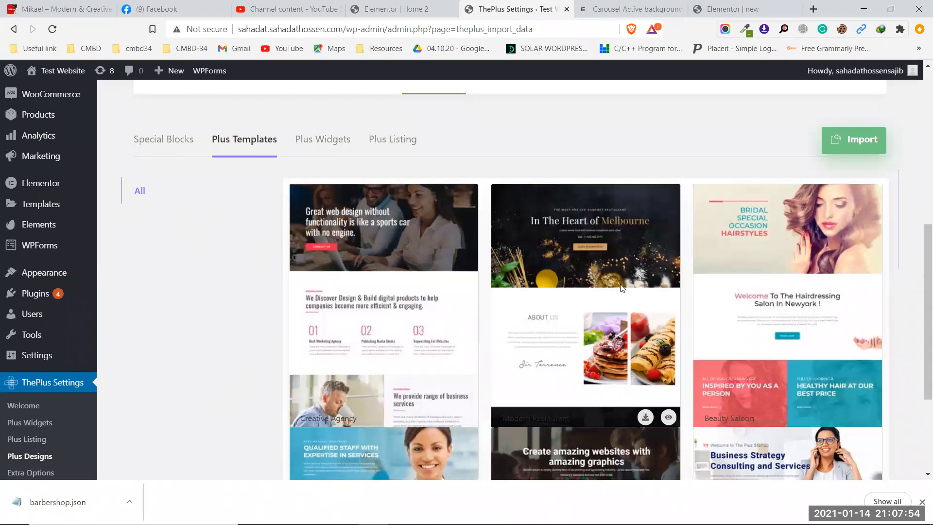
pyautogui.scroll(-1, 620, 284)
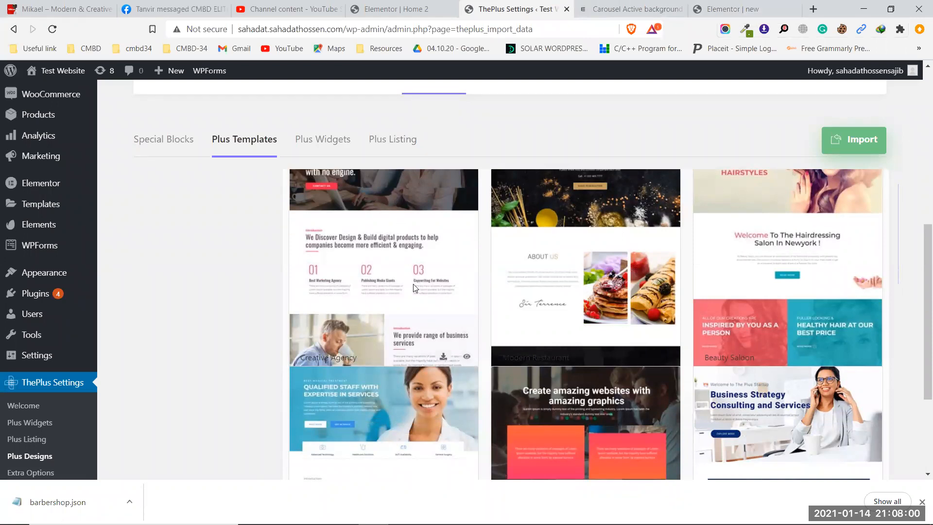
# Return to the Elementor library, insert the barbershop main page template, and collapse the editing panel for a full-width view
pyautogui.click(734, 6)
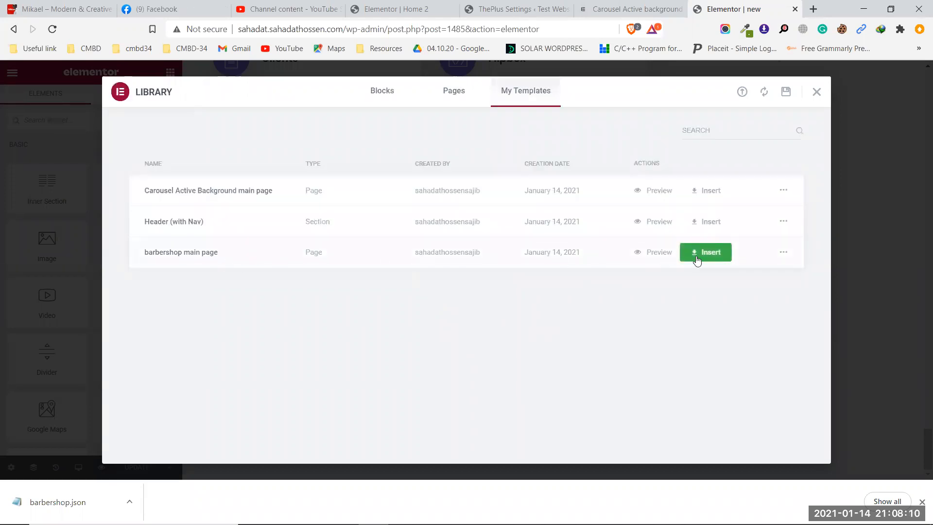
pyautogui.click(670, 257)
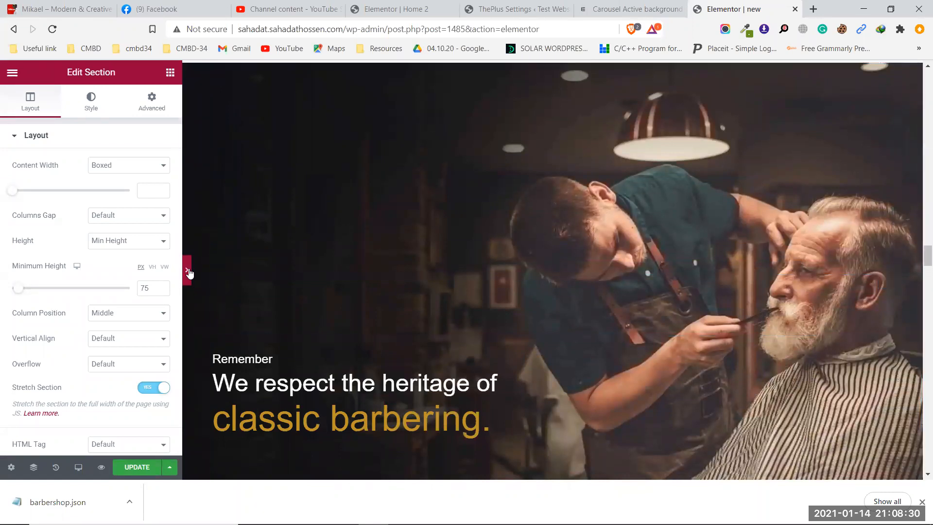
pyautogui.click(188, 271)
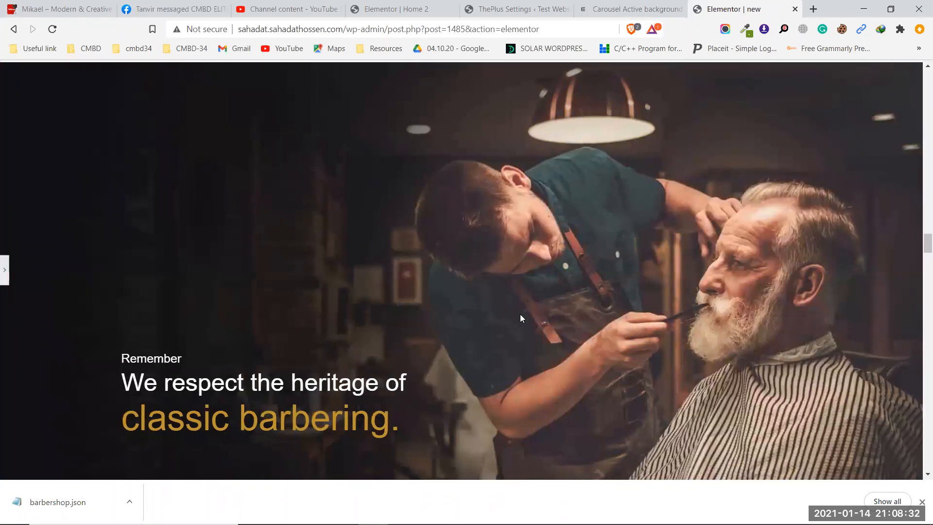
# Examine the inserted barbershop page's hero banner, Welcome section and Our Services section
pyautogui.scroll(-3, 520, 314)
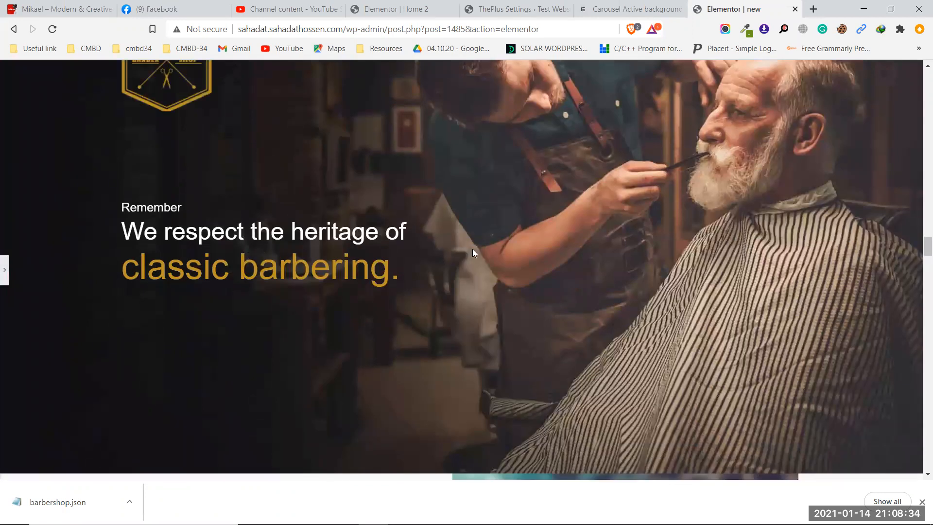
pyautogui.scroll(3, 493, 240)
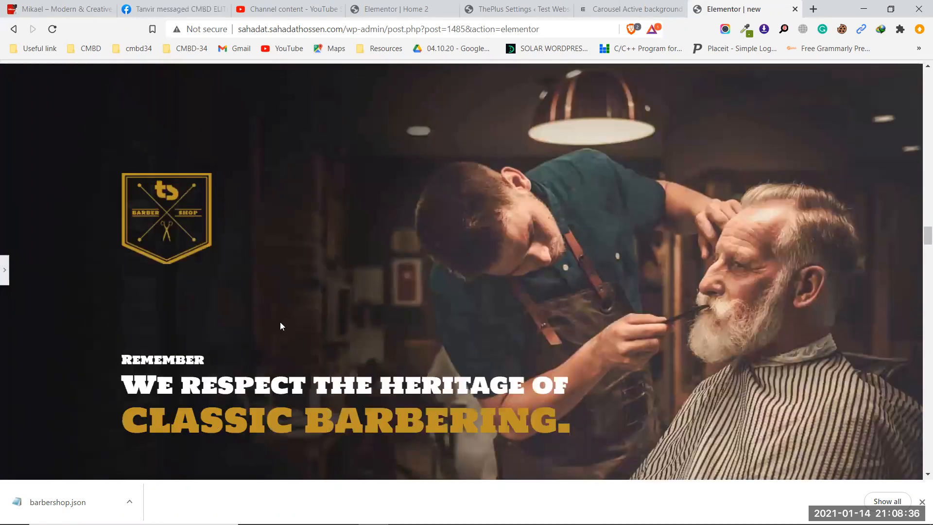
pyautogui.scroll(-5, 354, 319)
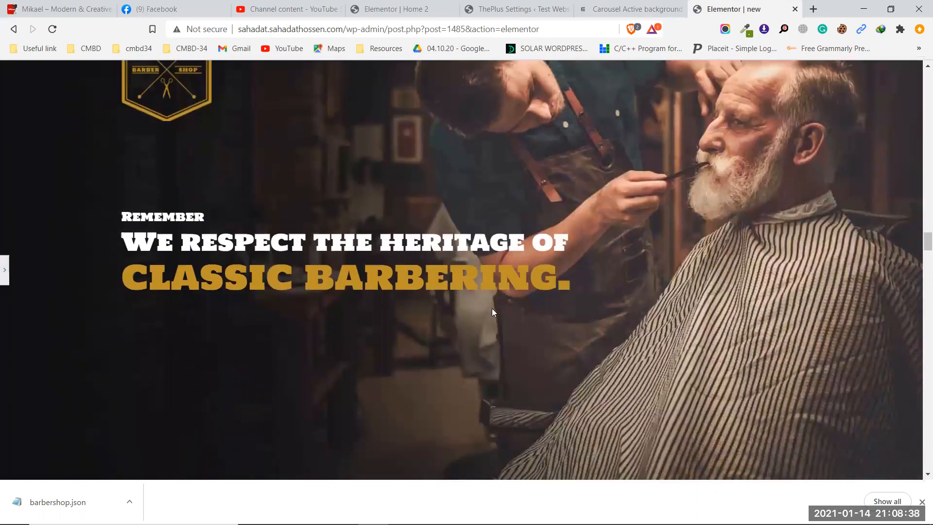
pyautogui.scroll(-6, 498, 309)
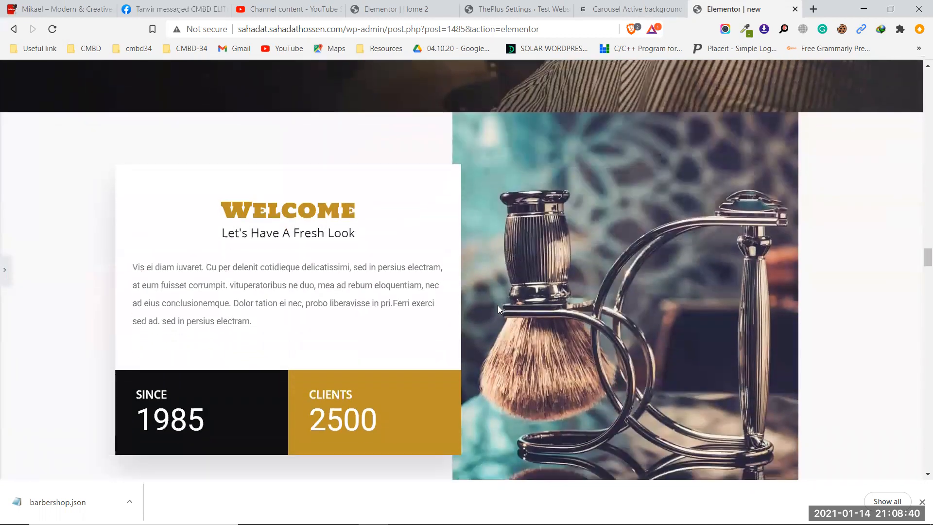
pyautogui.scroll(-7, 527, 330)
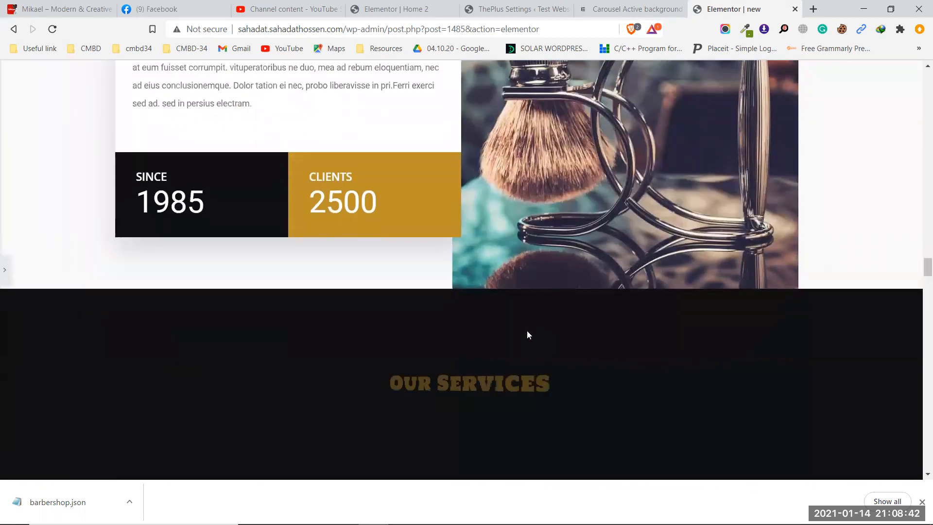
pyautogui.scroll(-1, 527, 330)
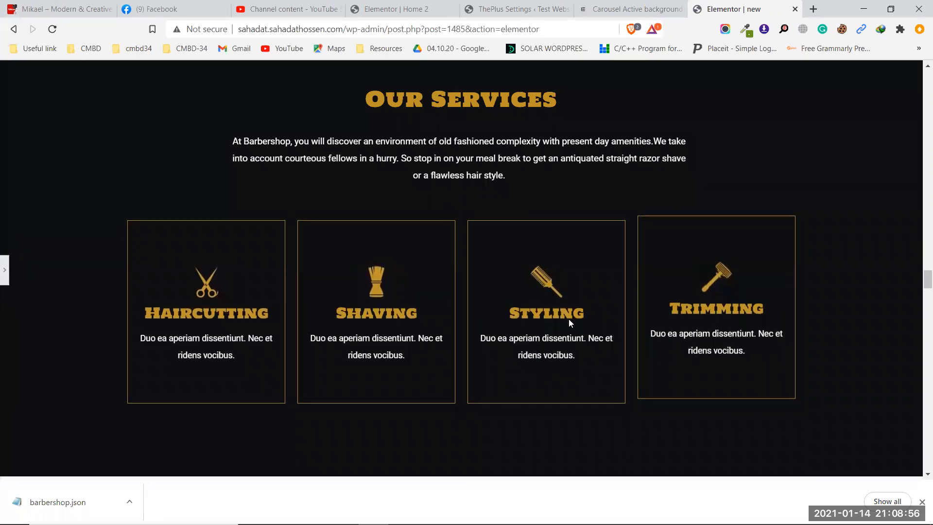
# Review the barbershop page from the numbered hair care tips through Why Choose Us and Discover Your Style to Our Work
pyautogui.scroll(-8, 632, 321)
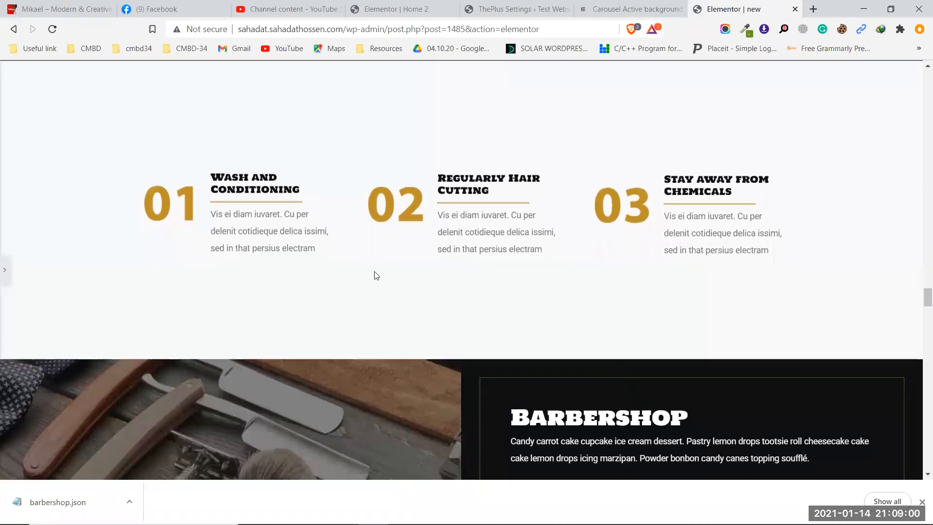
pyautogui.scroll(-8, 382, 268)
pyautogui.scroll(3, 527, 277)
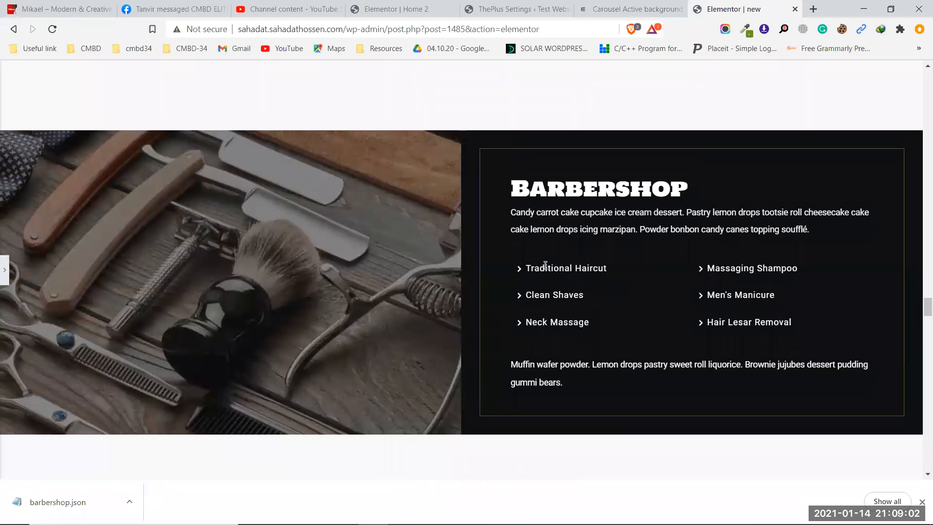
pyautogui.scroll(-8, 510, 292)
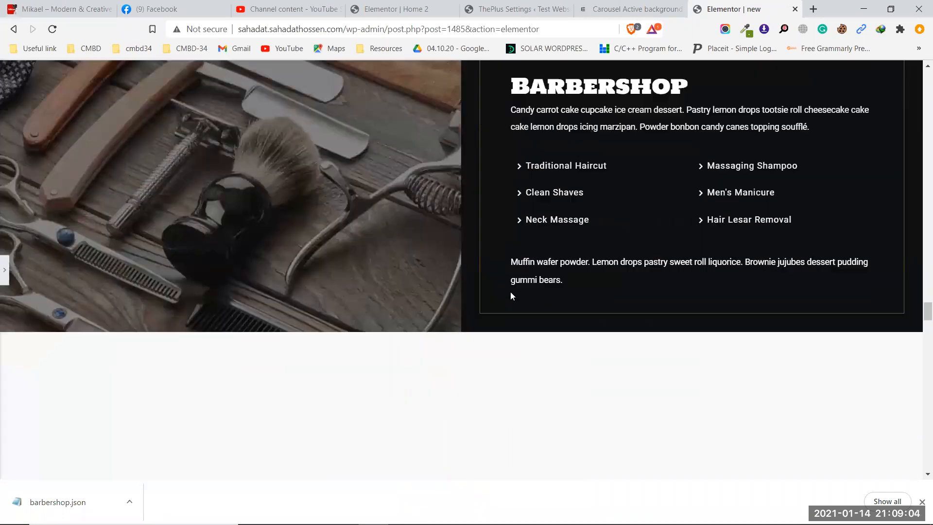
pyautogui.scroll(-3, 509, 291)
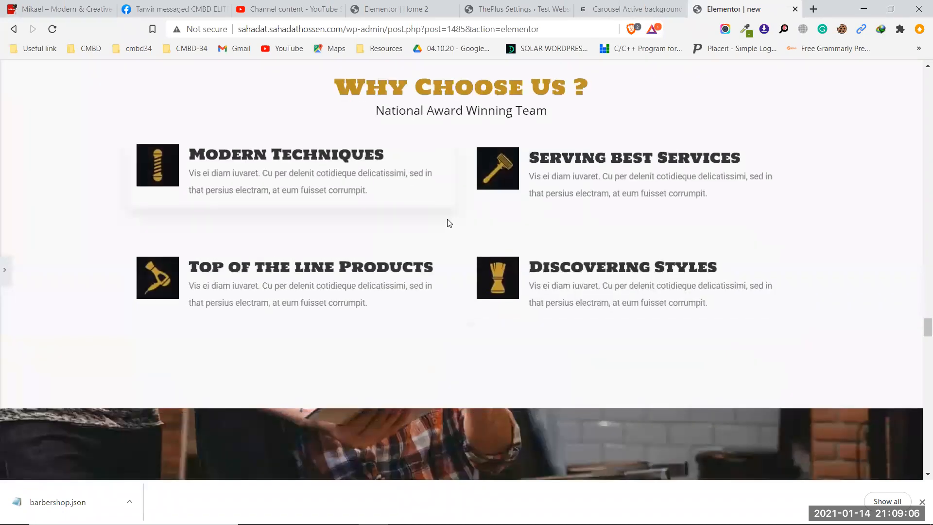
pyautogui.scroll(-5, 469, 221)
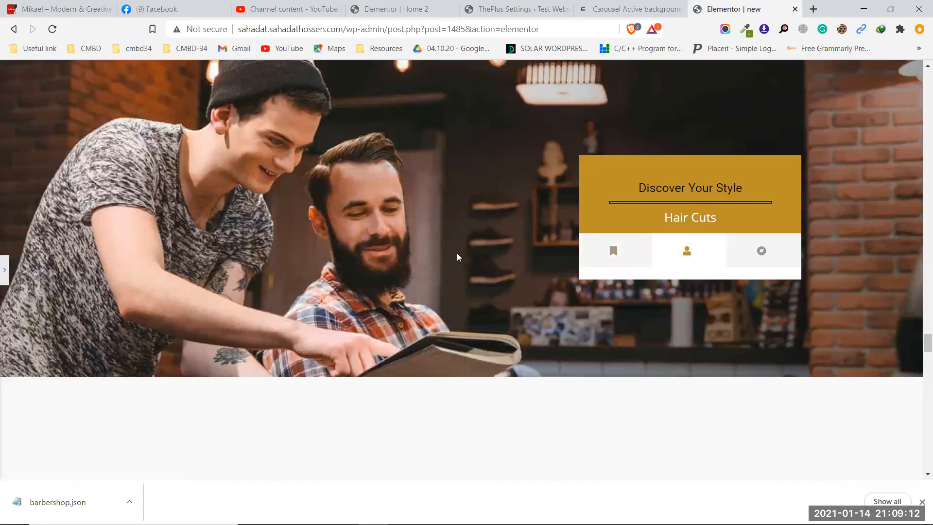
pyautogui.scroll(5, 457, 256)
pyautogui.scroll(-10, 457, 248)
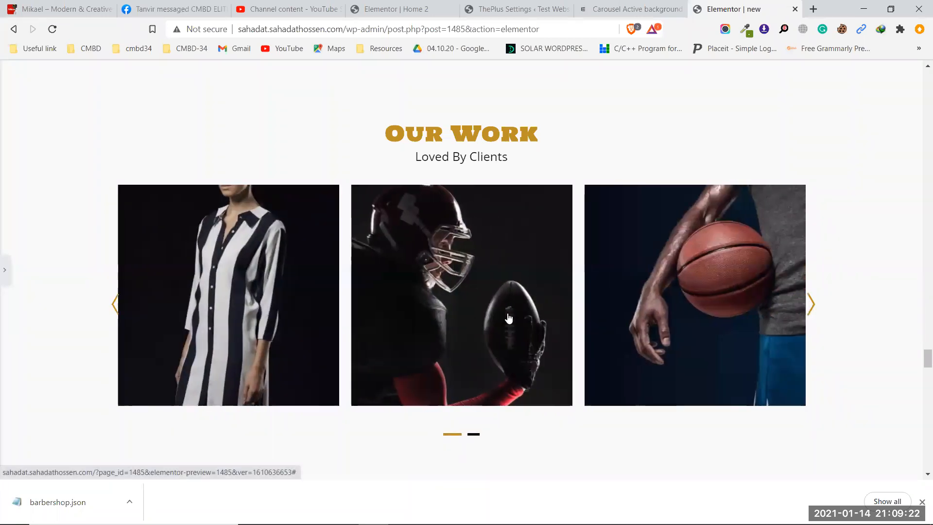
# Examine the Price List with its Make an Appointment link, and the Our Team, Best Shaves, blog and Testimonials sections
pyautogui.scroll(-6, 509, 317)
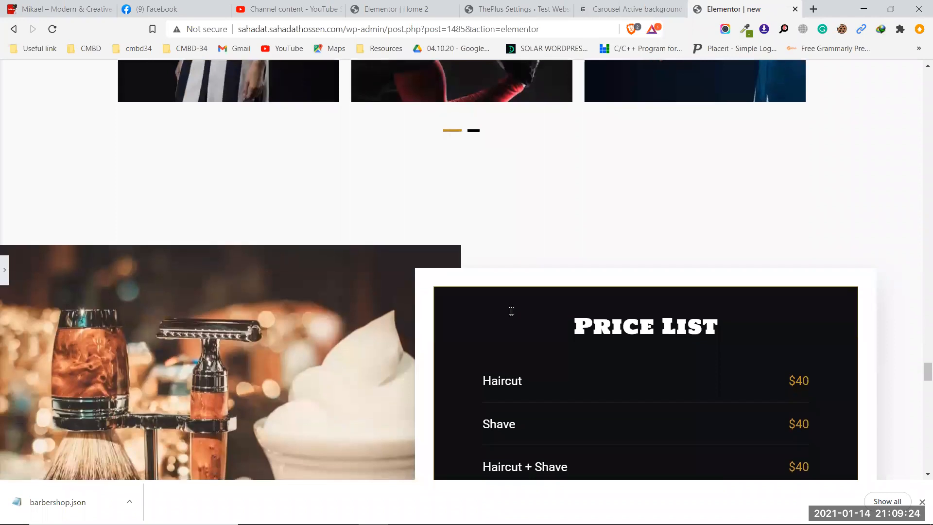
pyautogui.scroll(-4, 512, 311)
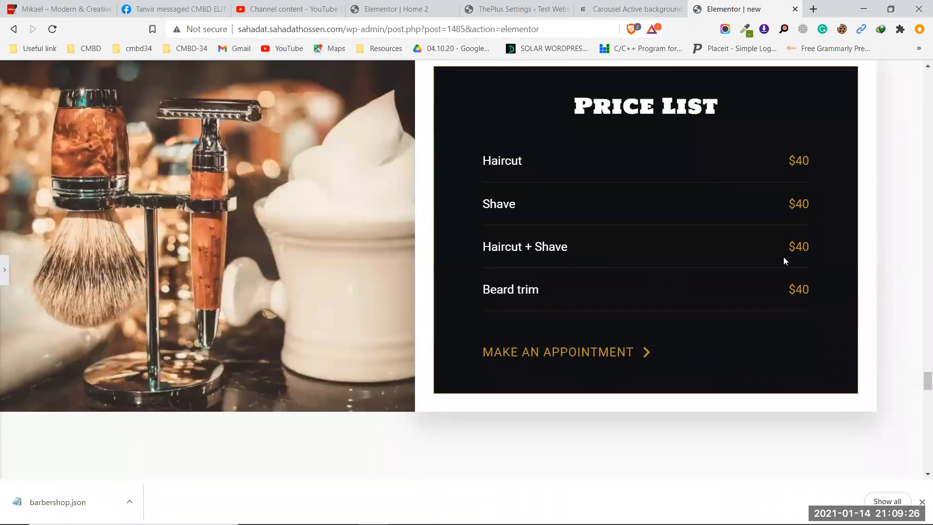
pyautogui.click(584, 353)
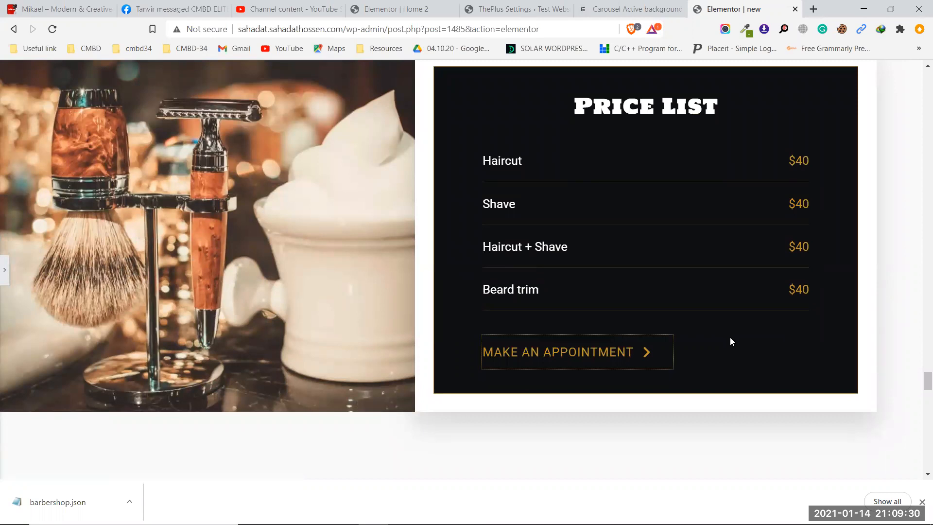
pyautogui.scroll(-2, 734, 337)
pyautogui.scroll(-9, 739, 328)
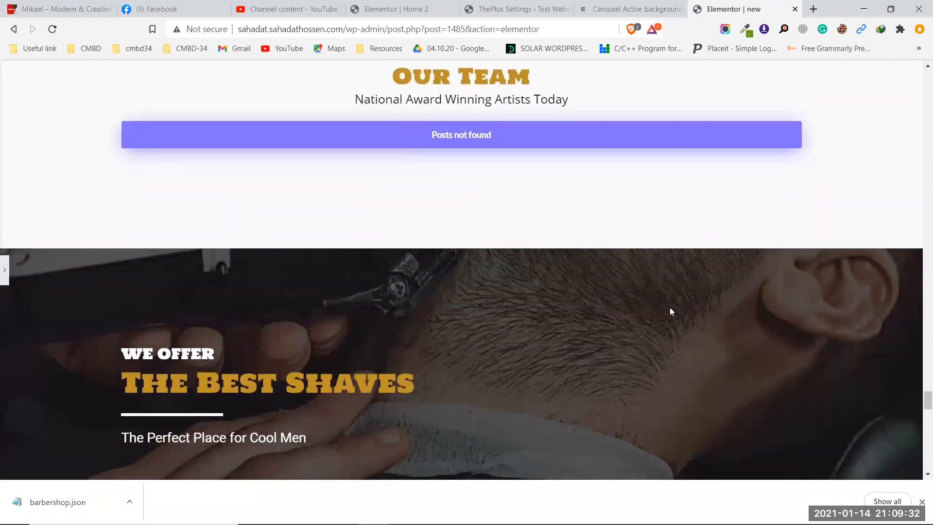
pyautogui.scroll(2, 491, 138)
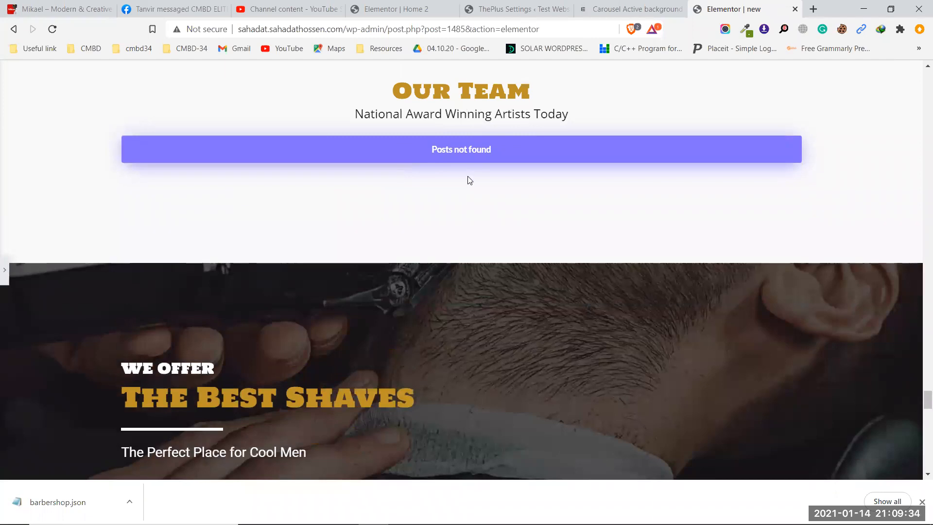
pyautogui.scroll(-4, 473, 240)
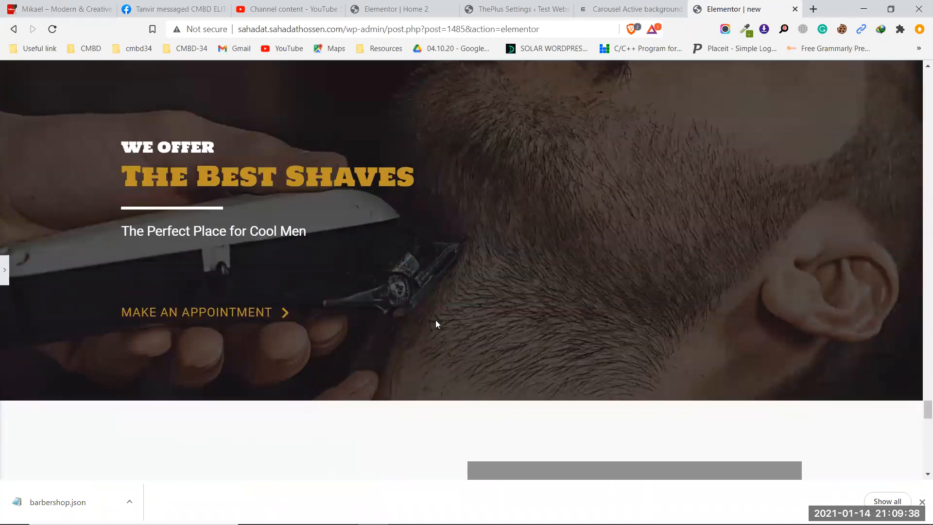
pyautogui.scroll(-7, 436, 320)
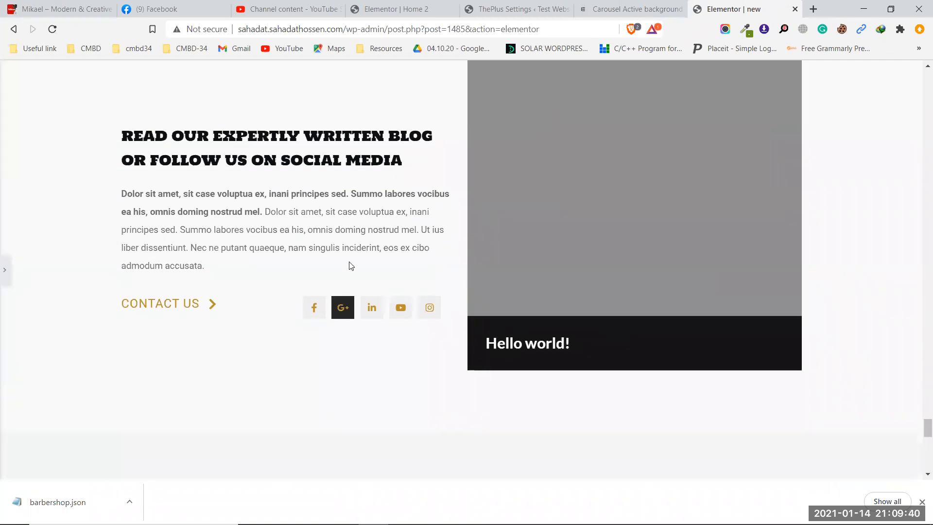
pyautogui.scroll(-5, 493, 291)
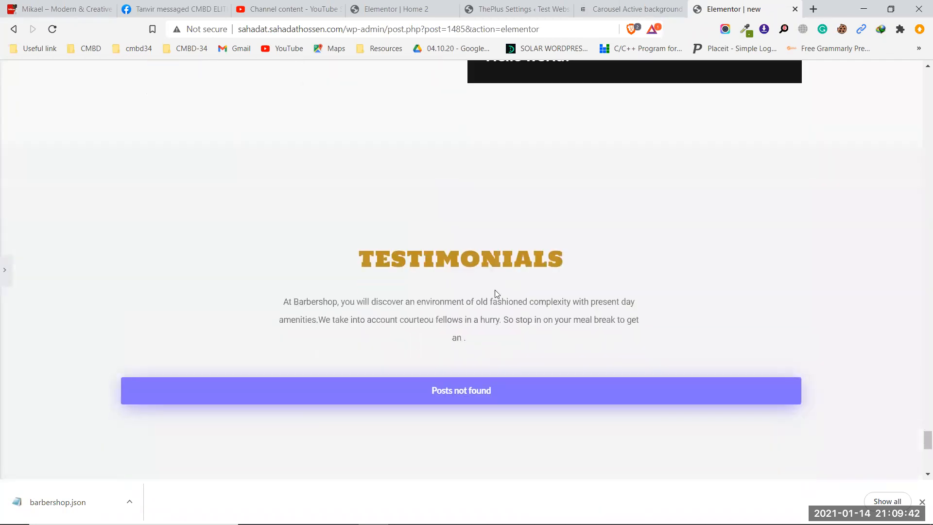
# Examine the barbershop page's footer with its Newsletter, Location and Timing Hours blocks
pyautogui.scroll(-8, 495, 290)
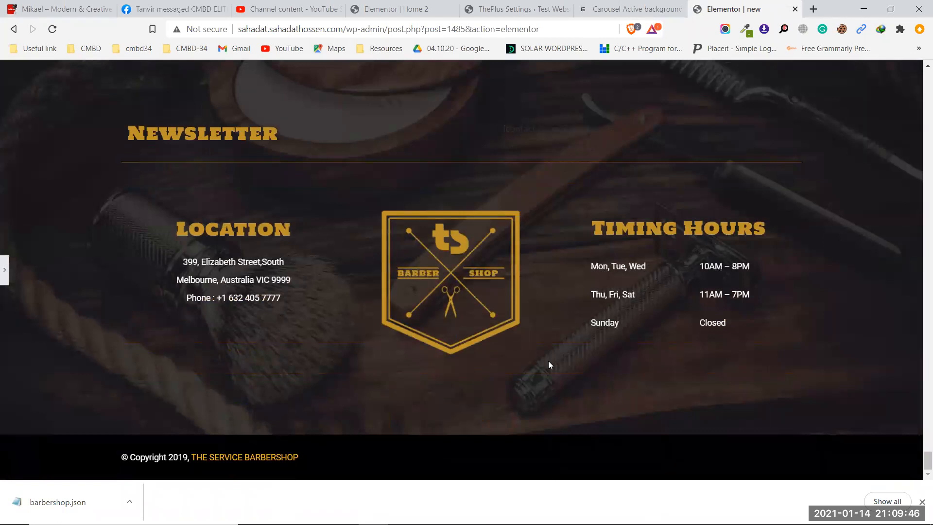
pyautogui.scroll(13, 548, 365)
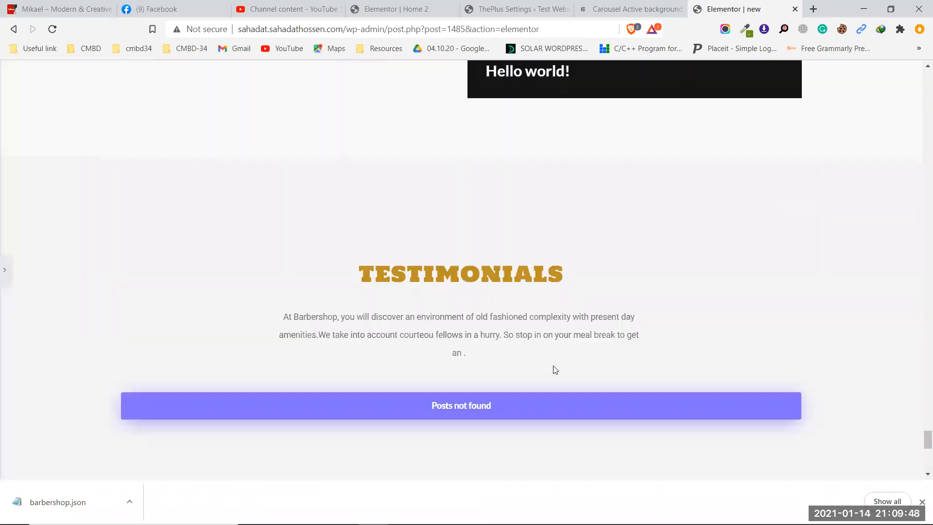
pyautogui.scroll(10, 554, 369)
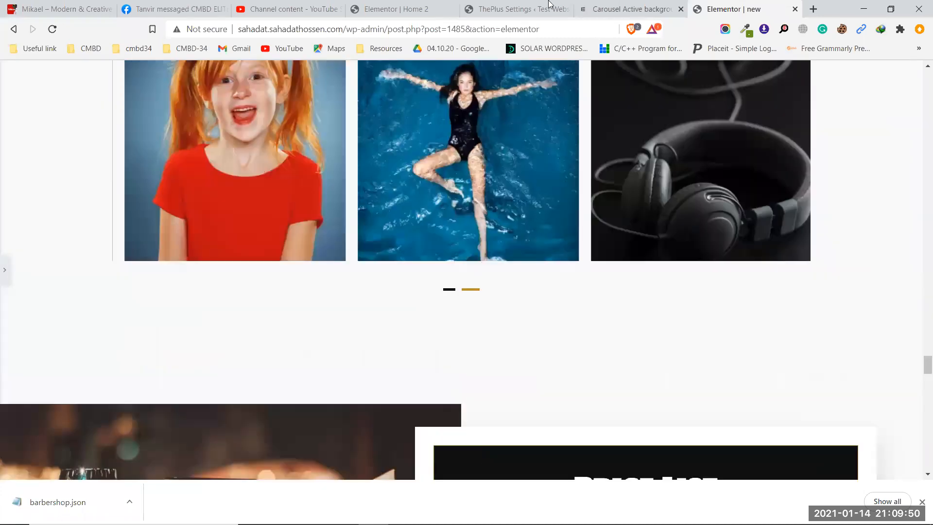
# Return to the Plus Designs page in ThePlus Settings and show the Plus Widgets designs
pyautogui.click(529, 5)
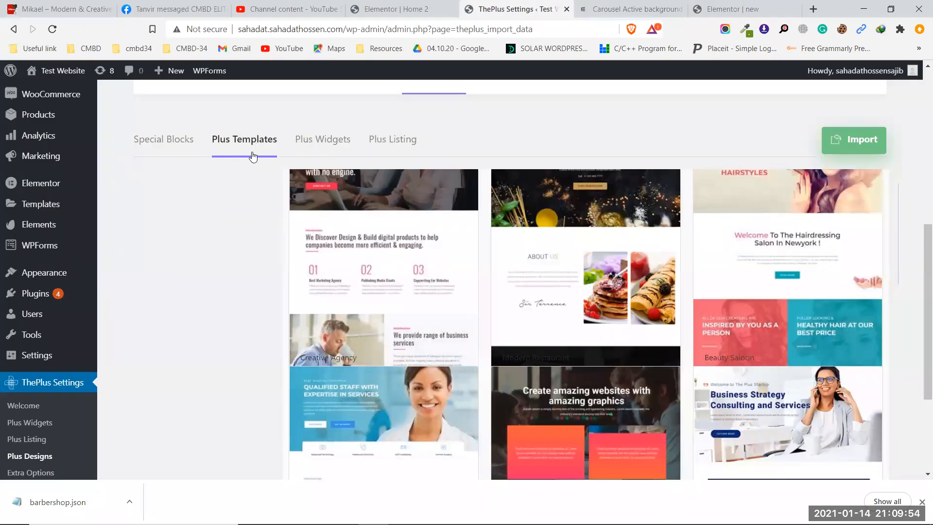
pyautogui.scroll(2, 421, 277)
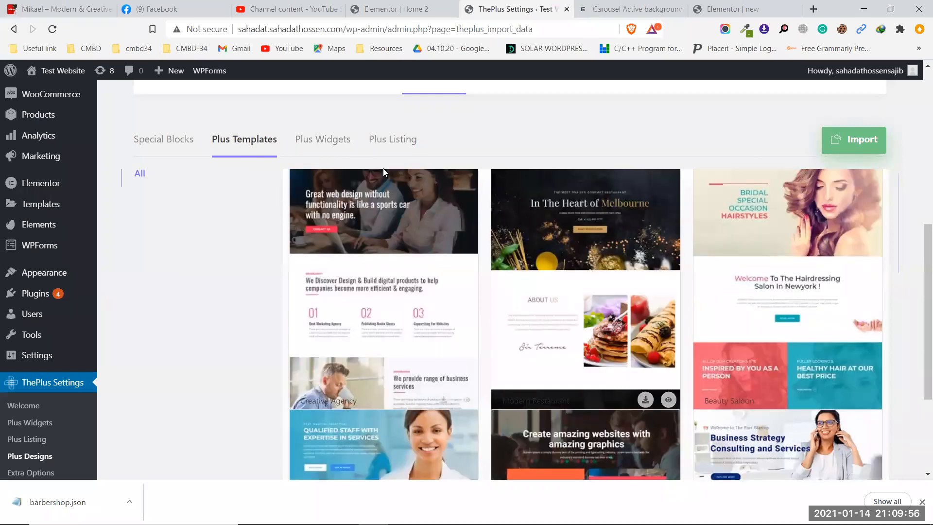
pyautogui.click(321, 142)
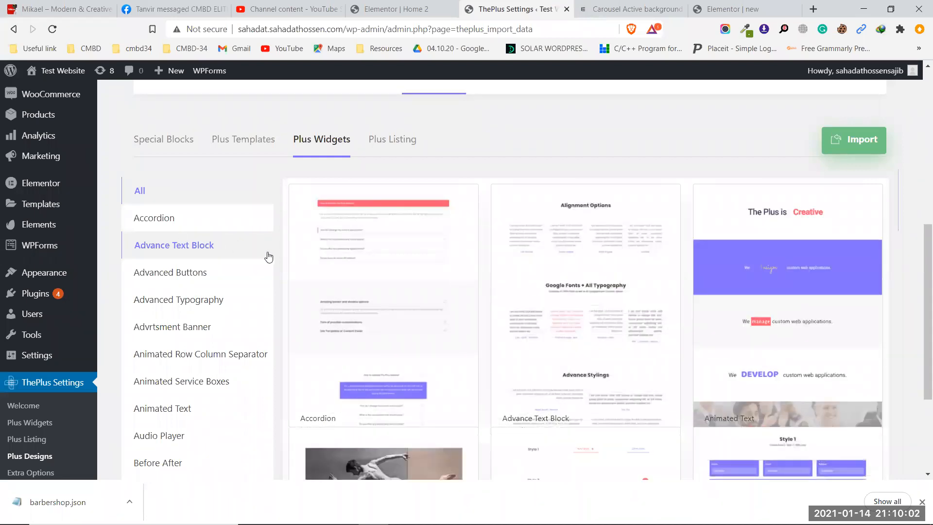
# Browse the Plus Widgets categories, filter the designs by Dynamic Devices, and open that design's live preview
pyautogui.scroll(-1, 269, 257)
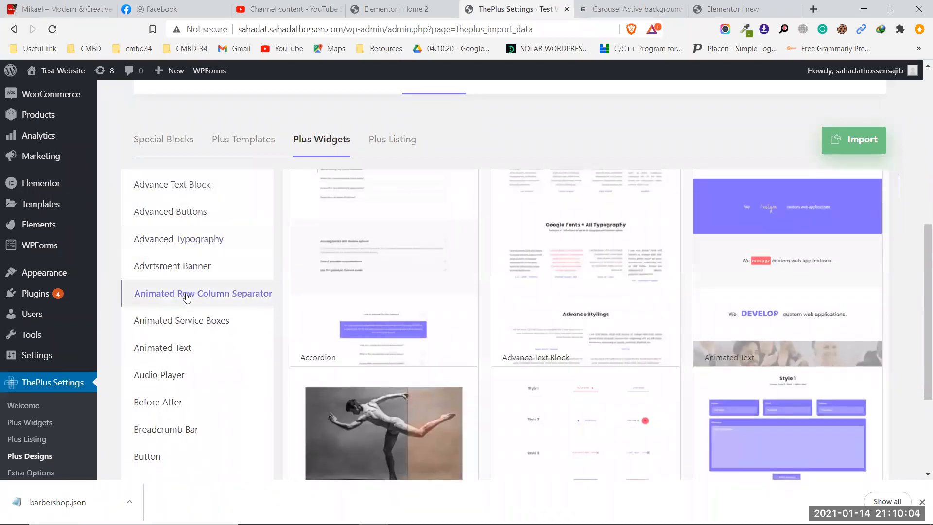
pyautogui.scroll(-1, 187, 297)
pyautogui.scroll(-1, 191, 304)
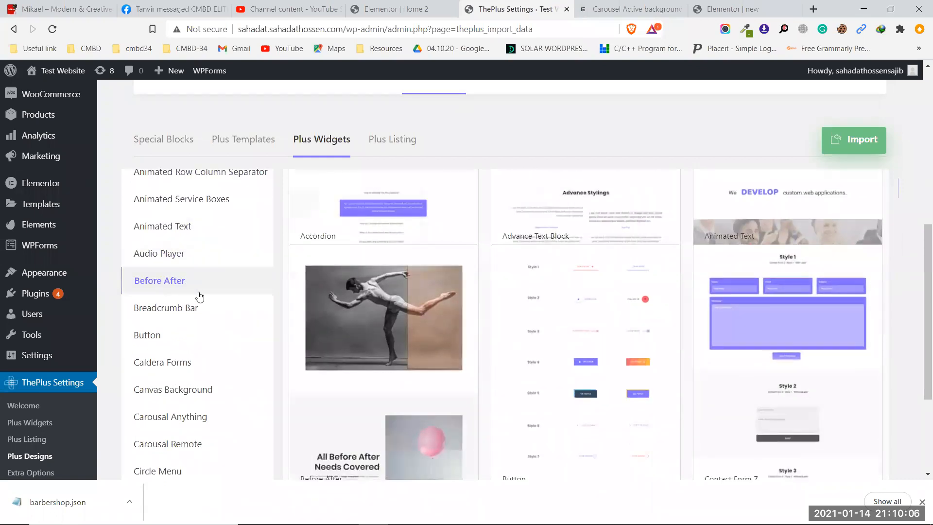
pyautogui.scroll(-1, 199, 296)
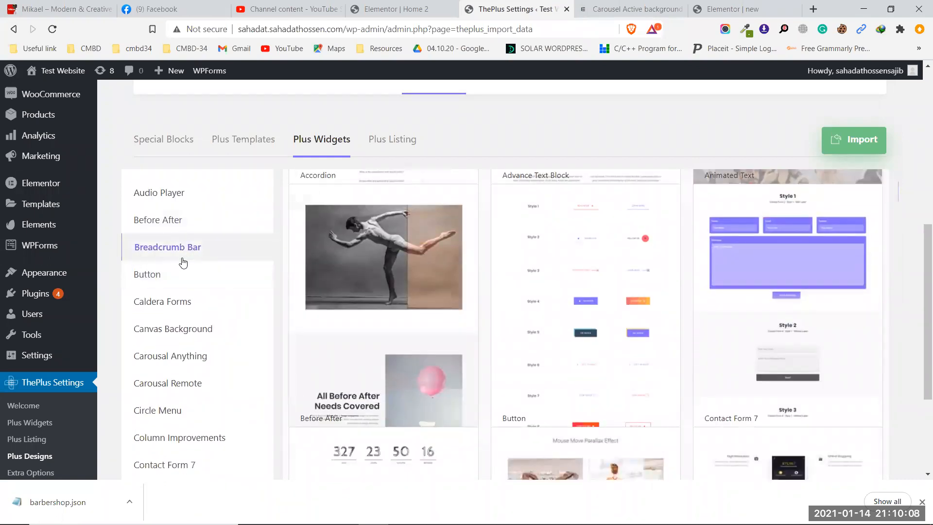
pyautogui.scroll(-2, 192, 321)
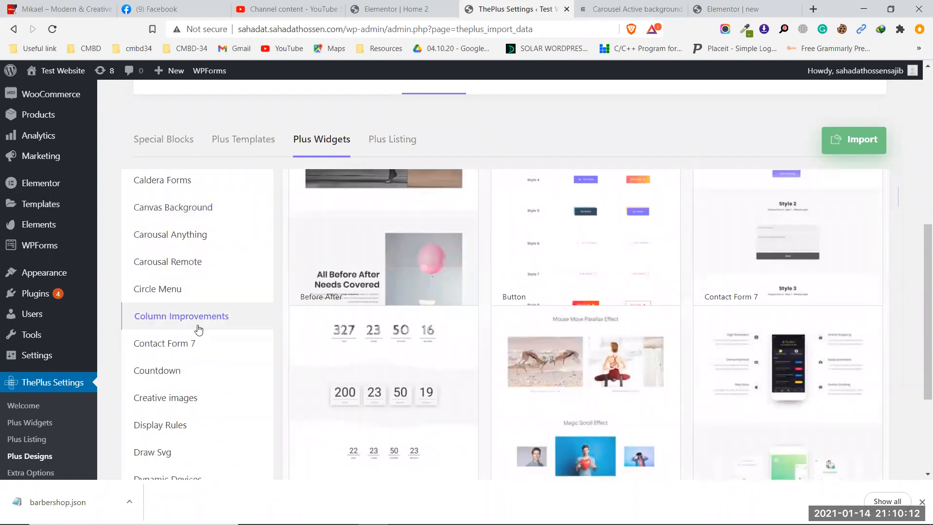
pyautogui.scroll(-3, 199, 331)
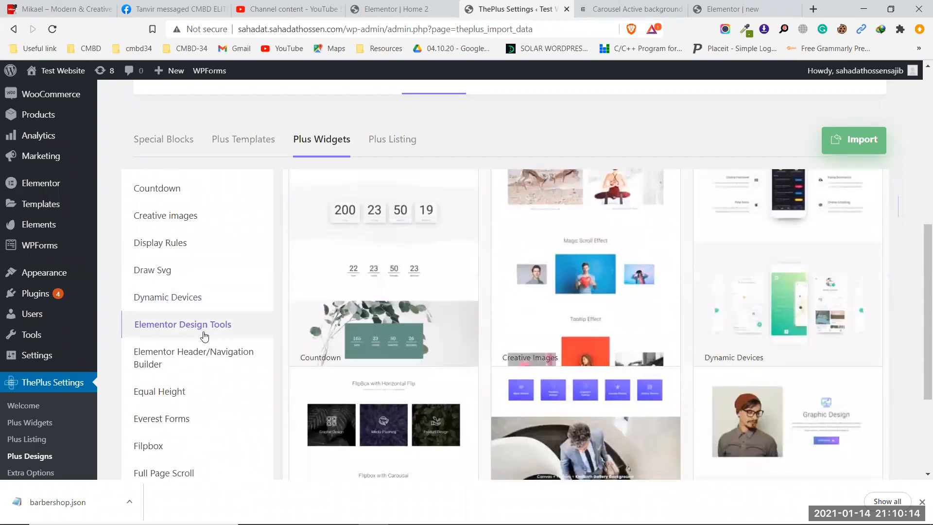
pyautogui.click(193, 300)
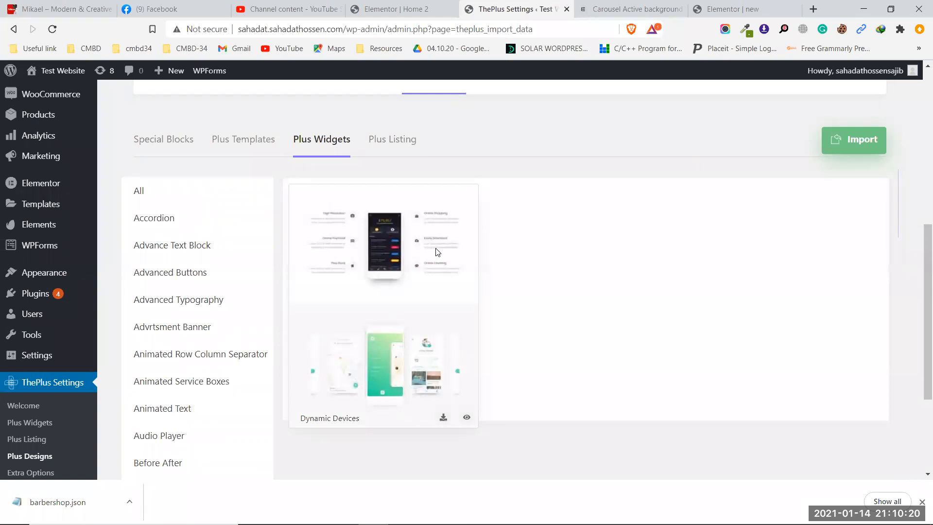
pyautogui.click(465, 418)
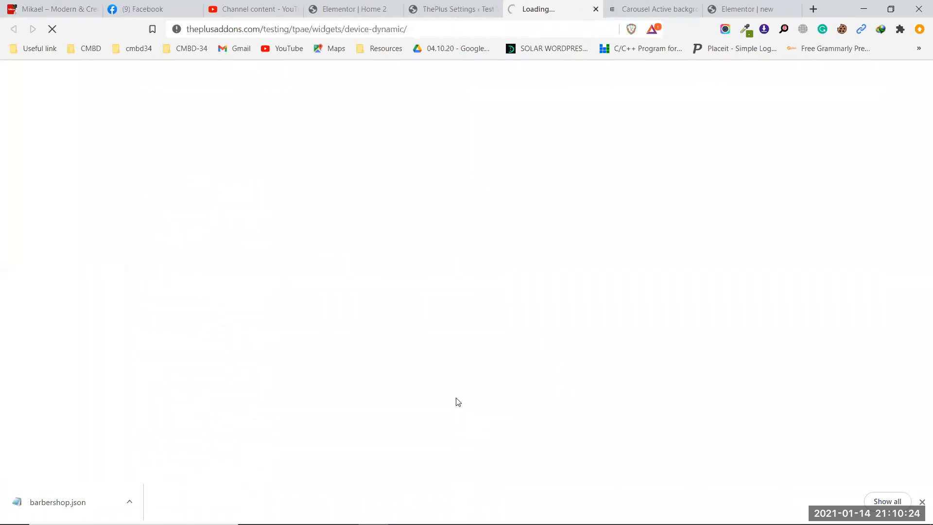
# Return to the Plus Designs page, filter the widgets by Creative images, and open that design's live preview
pyautogui.click(449, 8)
pyautogui.scroll(-1, 178, 372)
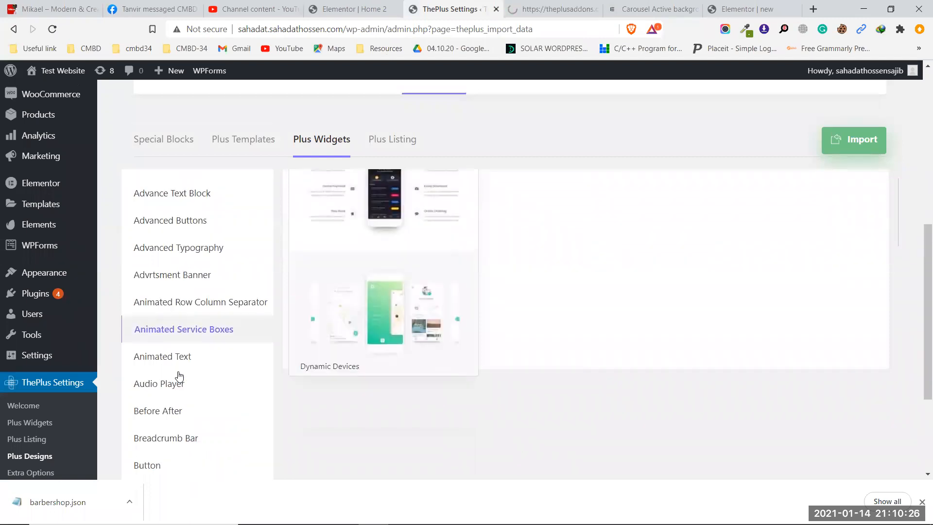
pyautogui.scroll(-4, 180, 374)
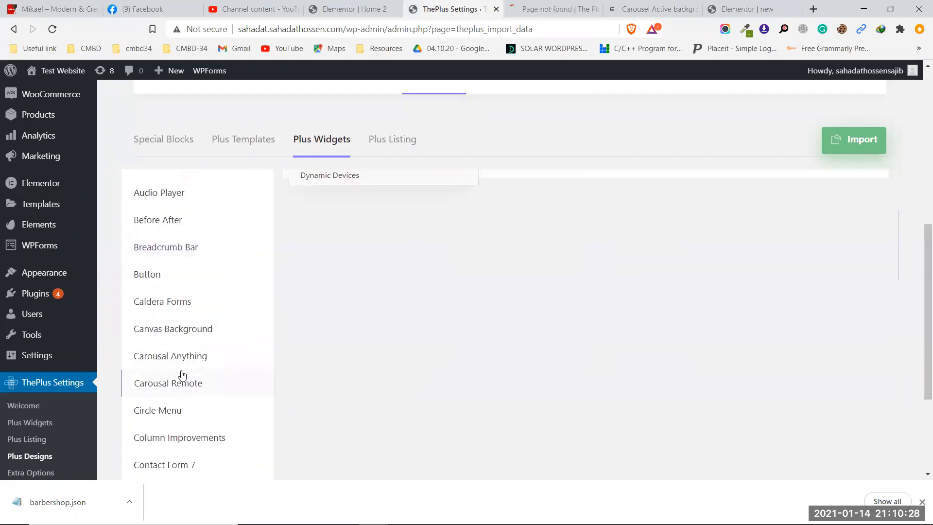
pyautogui.scroll(-3, 187, 373)
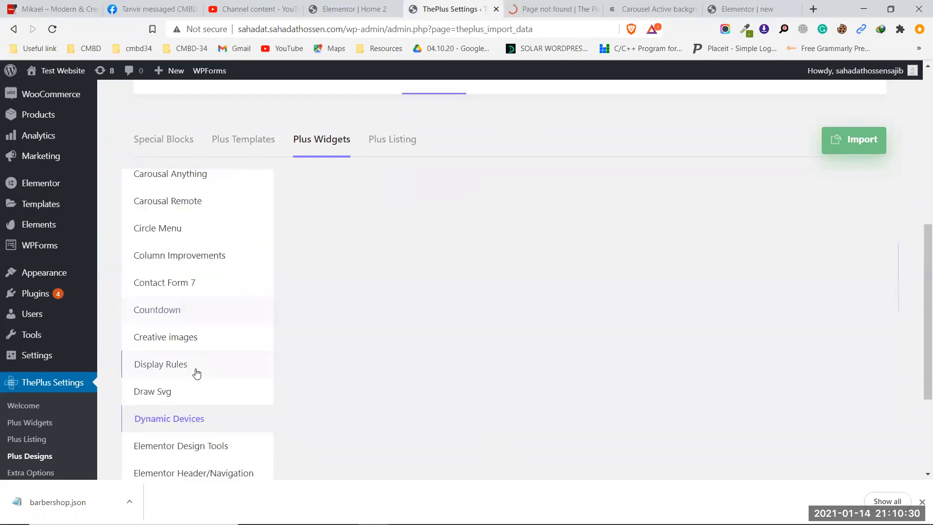
pyautogui.scroll(-2, 199, 373)
pyautogui.click(203, 217)
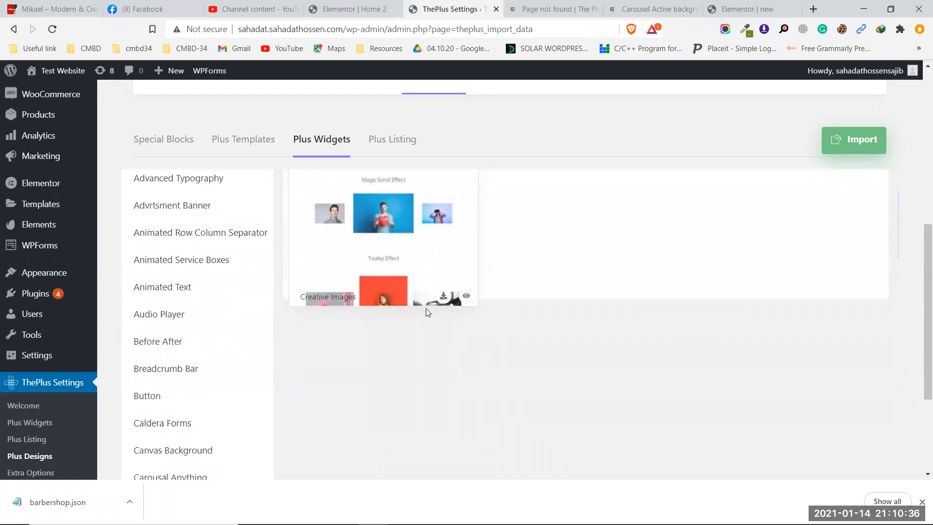
pyautogui.click(466, 295)
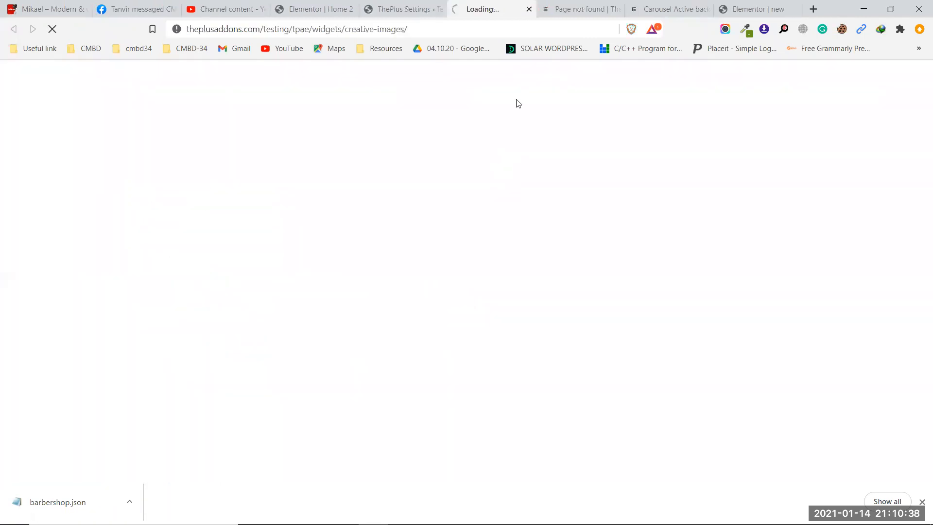
# Close the Dynamic Devices preview, look over the Creative Images preview page, and close it to return to Plus Designs
pyautogui.click(585, 4)
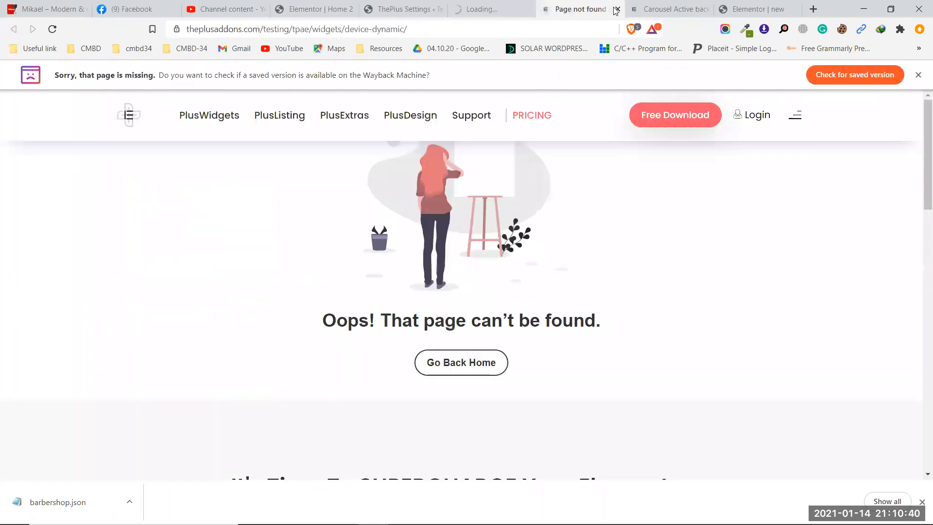
pyautogui.click(618, 8)
pyautogui.click(489, 9)
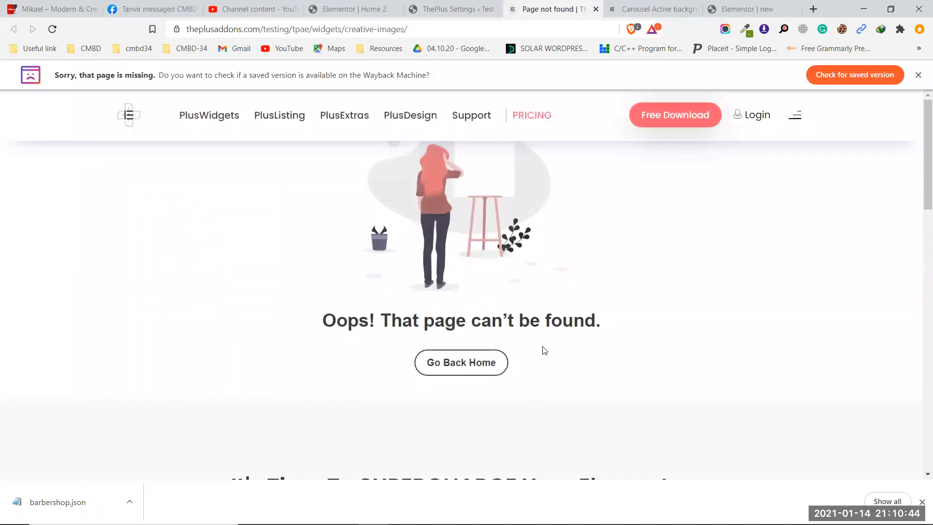
pyautogui.scroll(-12, 544, 349)
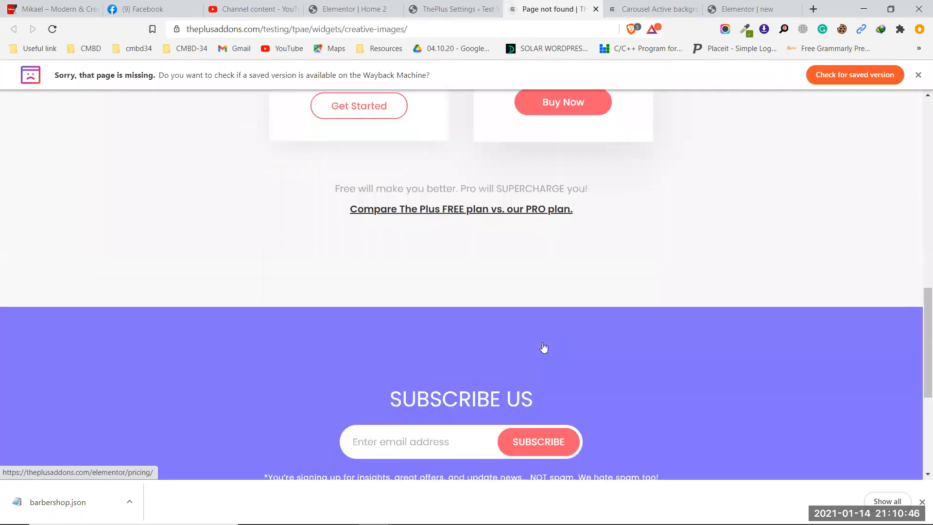
pyautogui.scroll(5, 545, 349)
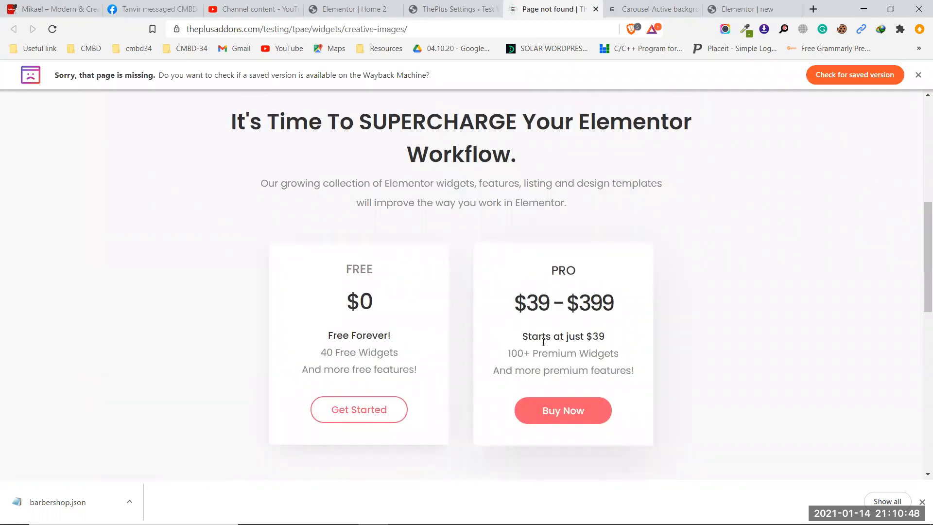
pyautogui.scroll(7, 543, 342)
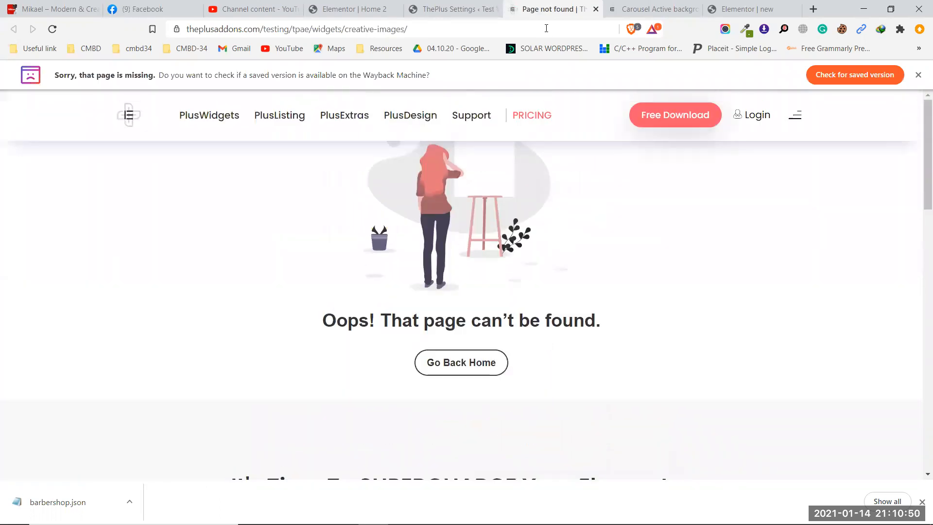
pyautogui.click(596, 9)
pyautogui.click(443, 6)
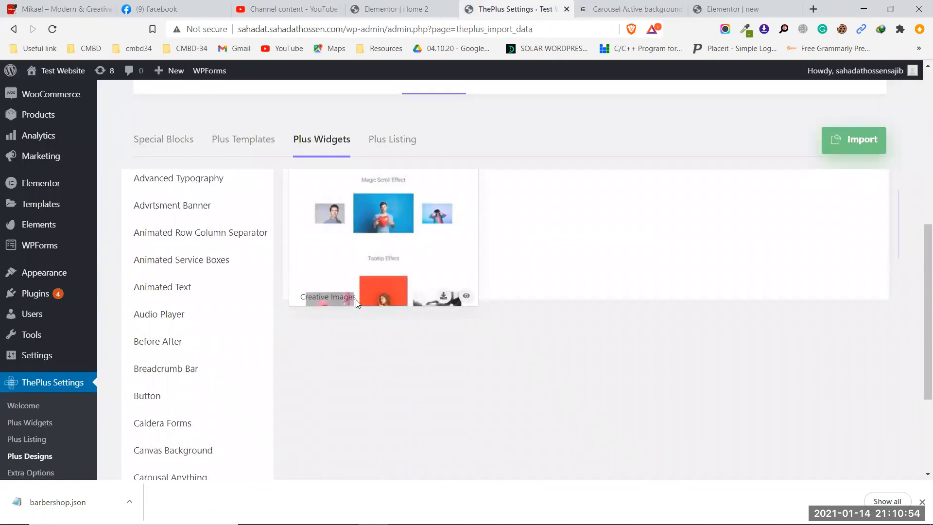
# Filter the Plus Widgets designs by Filpbox and open that design's live preview
pyautogui.scroll(-2, 201, 328)
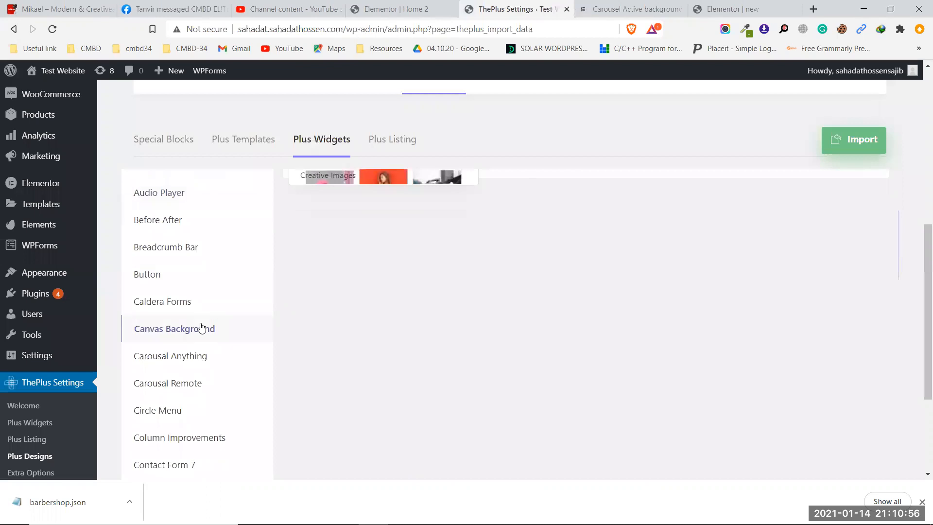
pyautogui.scroll(-8, 202, 328)
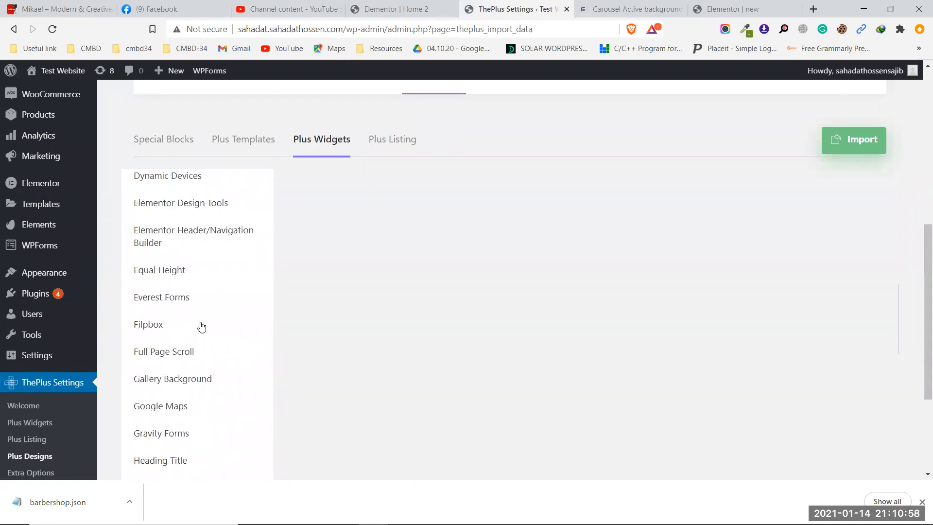
pyautogui.click(183, 332)
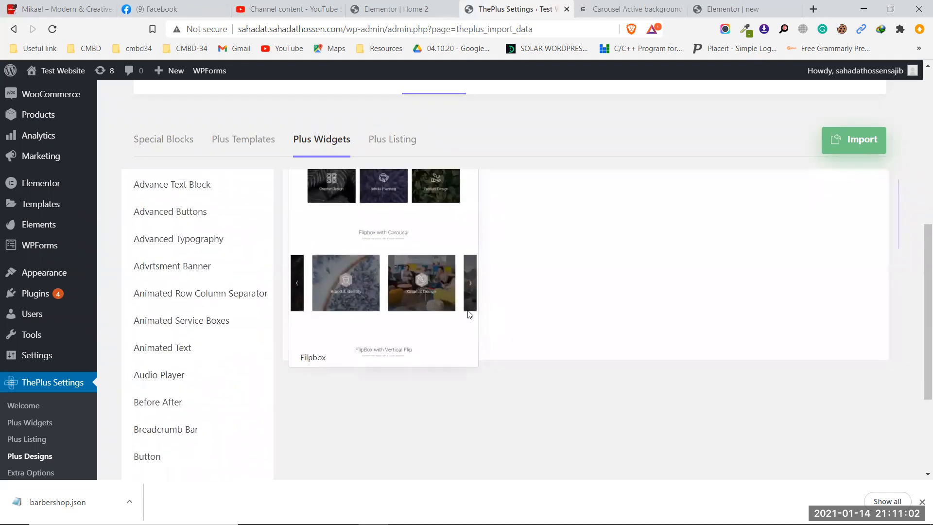
pyautogui.click(465, 418)
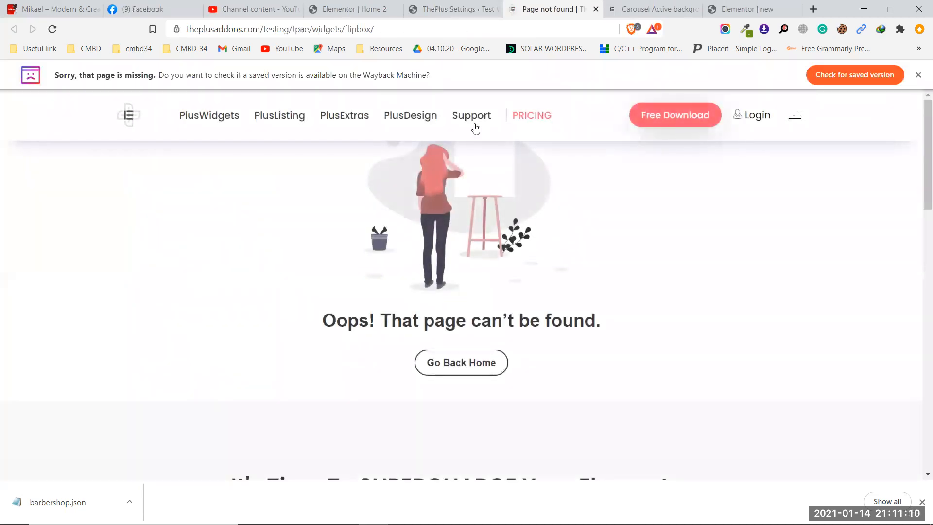
# Open PlusDesign's UI Blocks page on The Plus Addons website and look through its block categories
pyautogui.moveTo(273, 119)
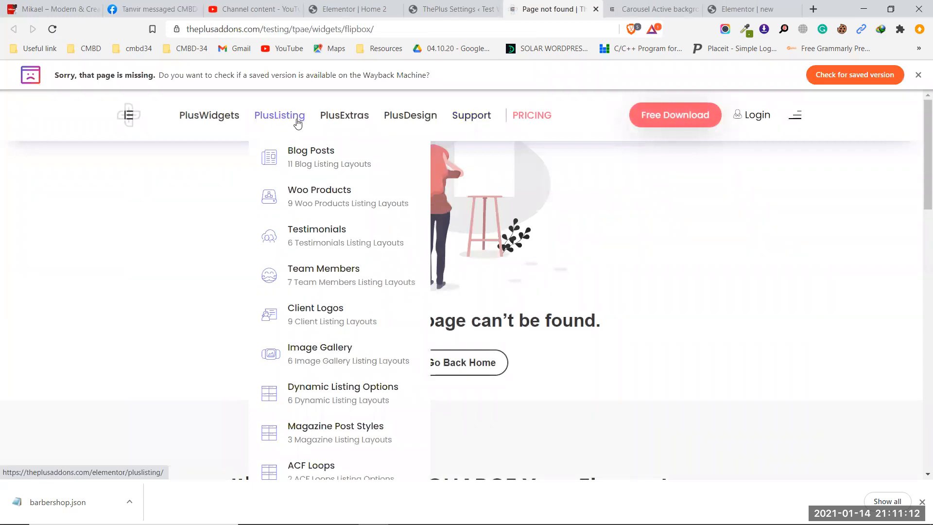
pyautogui.moveTo(415, 117)
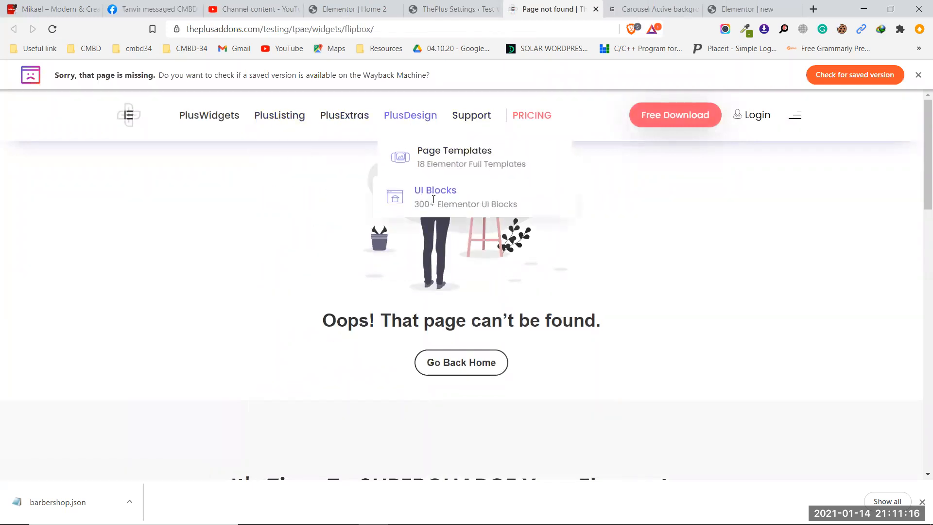
pyautogui.click(403, 194)
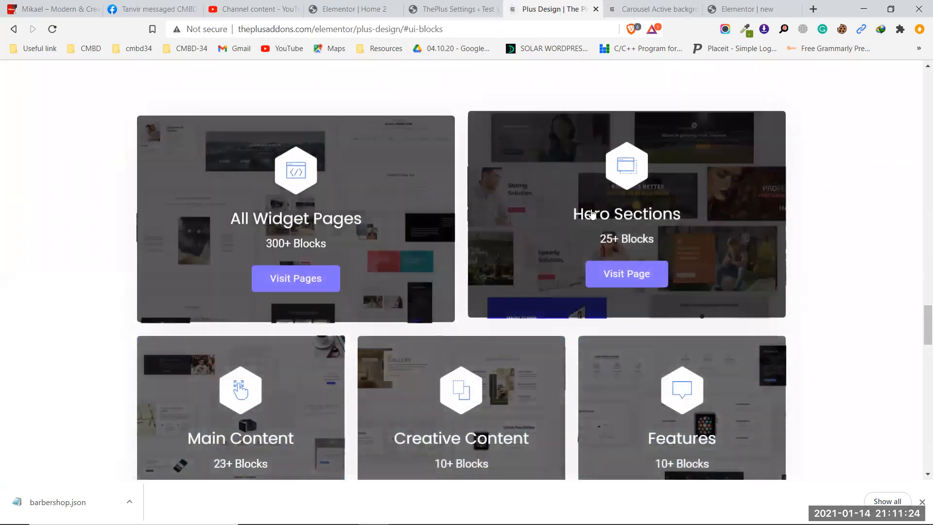
pyautogui.scroll(-5, 598, 235)
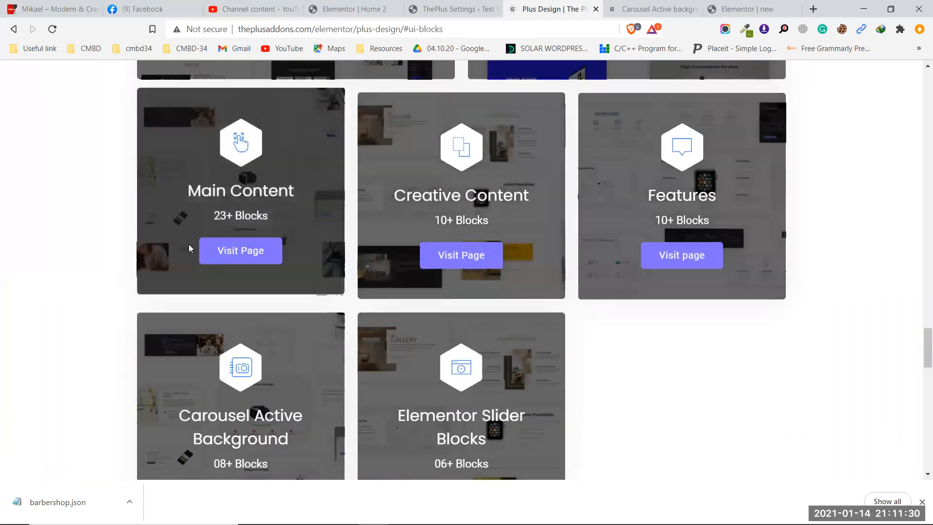
pyautogui.scroll(-4, 195, 255)
pyautogui.scroll(-4, 233, 257)
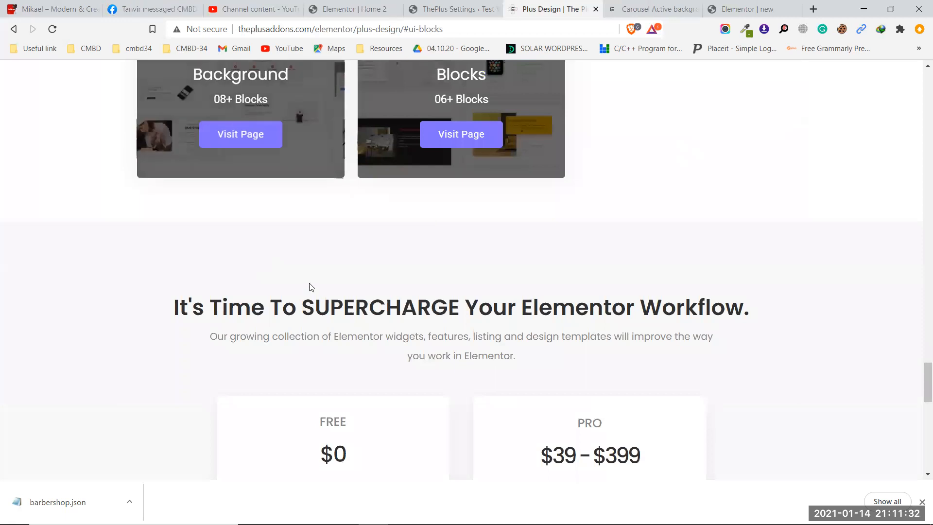
pyautogui.scroll(4, 311, 286)
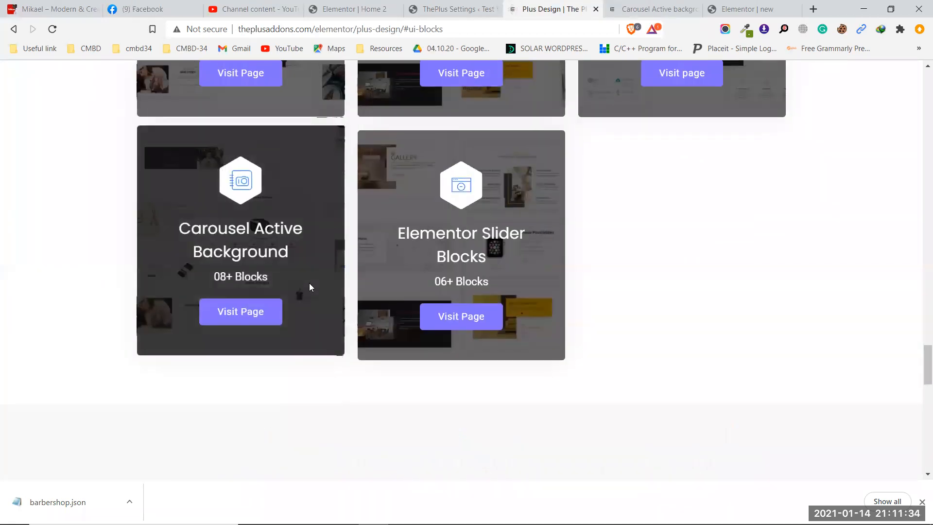
pyautogui.scroll(3, 310, 284)
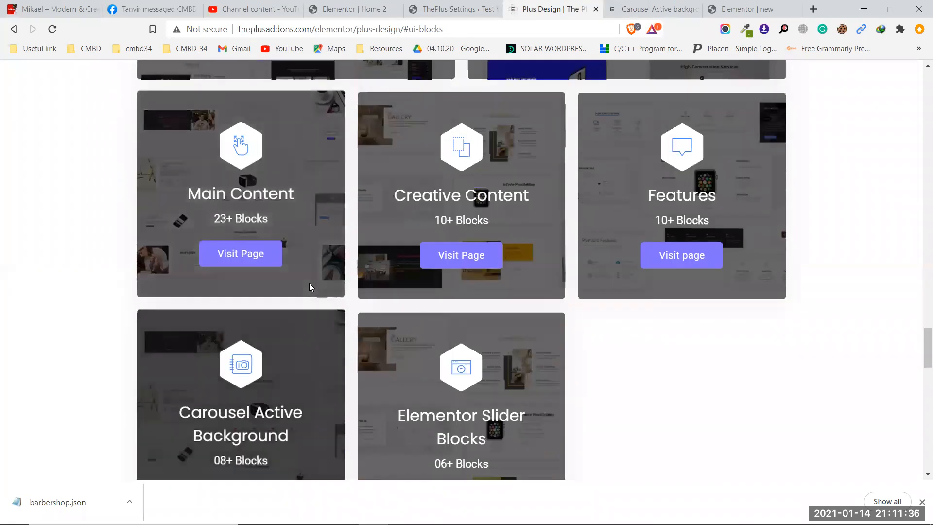
# Open the Elementor Slider Blocks page from the UI Blocks categories
pyautogui.scroll(-4, 309, 283)
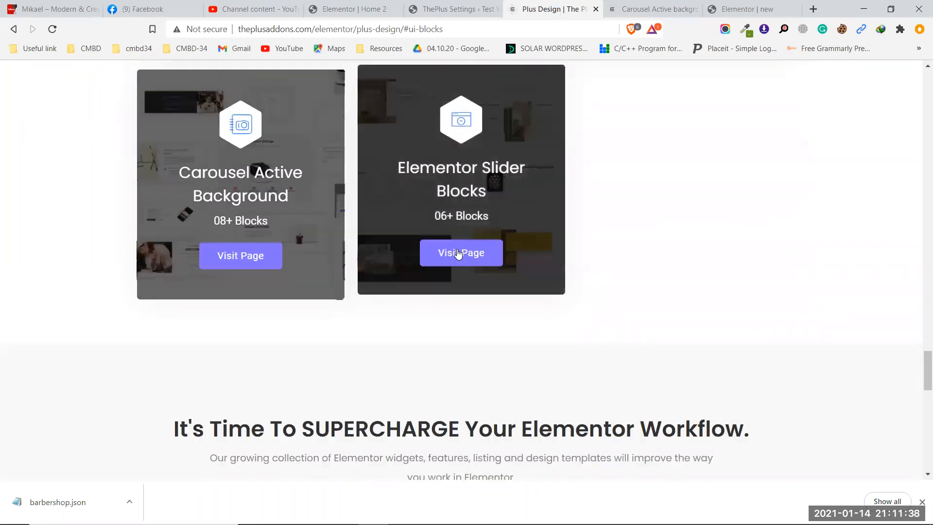
pyautogui.click(459, 253)
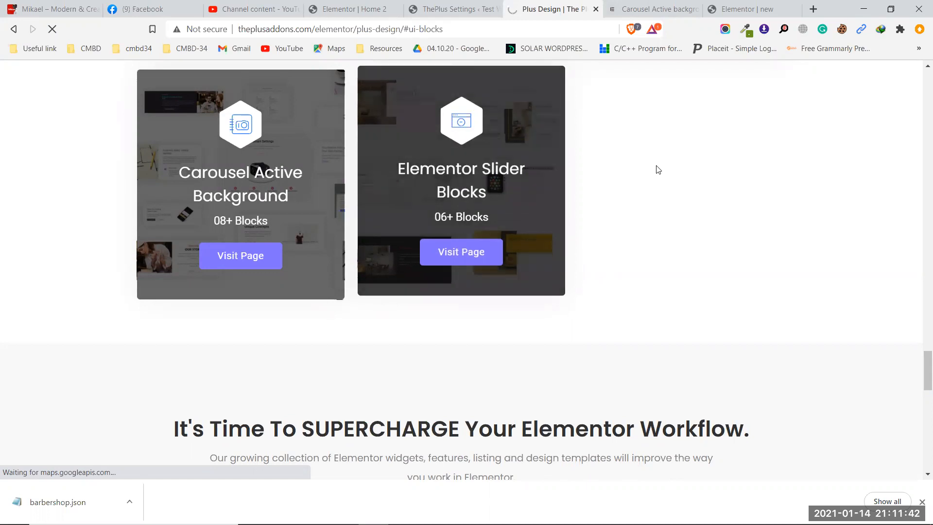
pyautogui.click(440, 8)
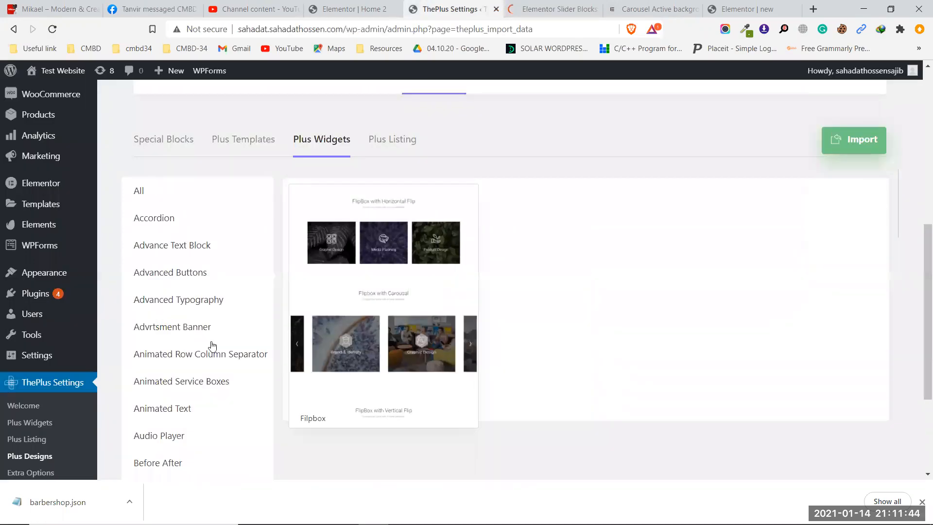
pyautogui.click(559, 7)
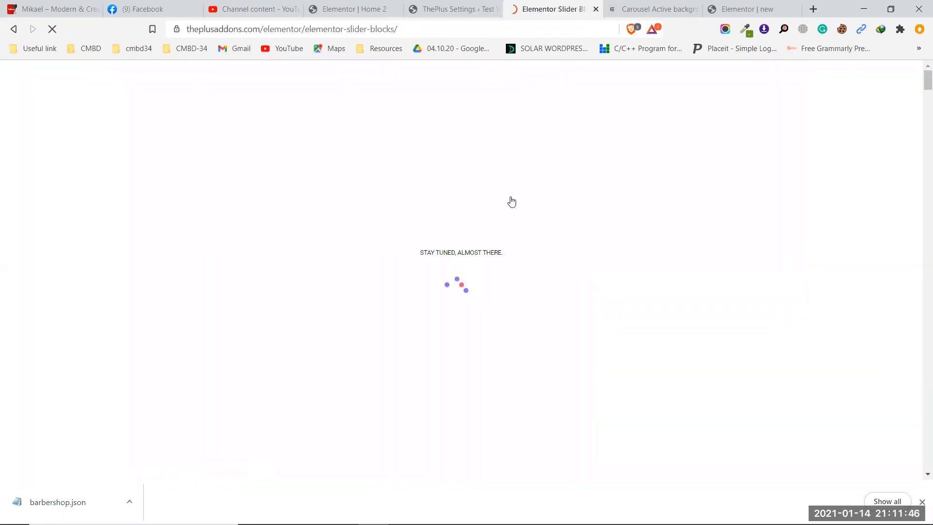
# Preview the product slider's Smart Watch and Comfort Chair slides, and try size L in the Creamy Cupcakes slider
pyautogui.scroll(-1, 513, 226)
pyautogui.scroll(-10, 513, 226)
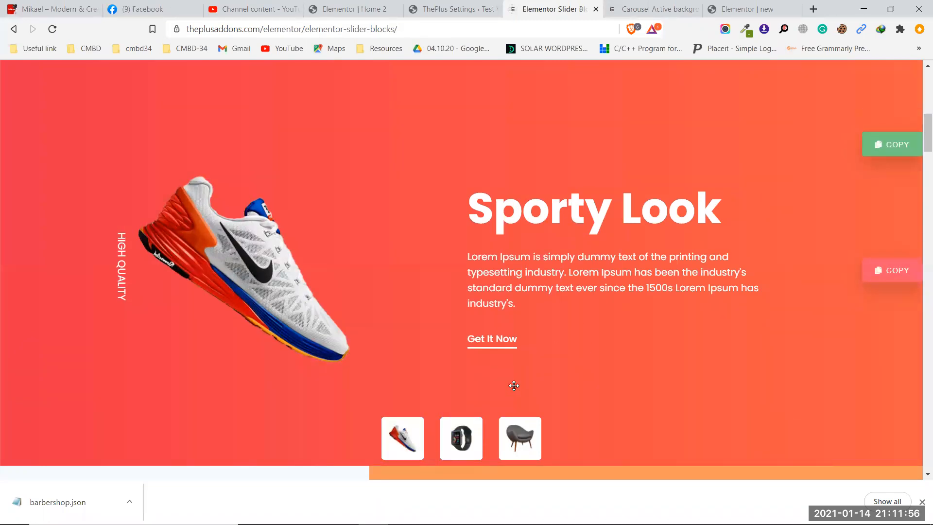
pyautogui.click(459, 439)
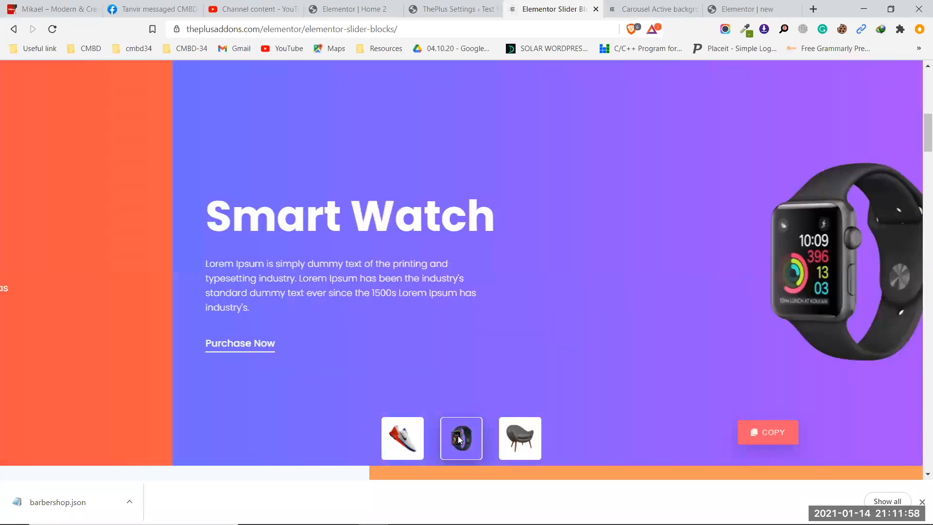
pyautogui.click(512, 442)
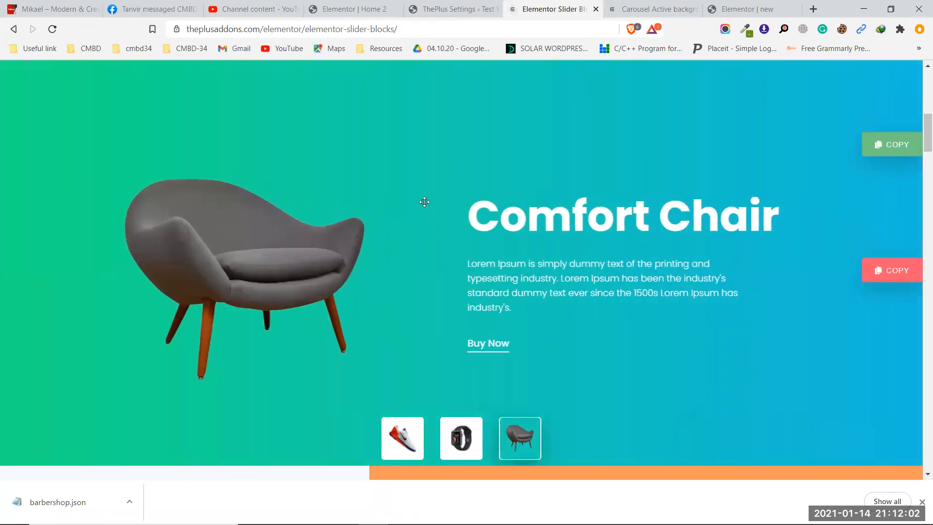
pyautogui.scroll(-9, 627, 239)
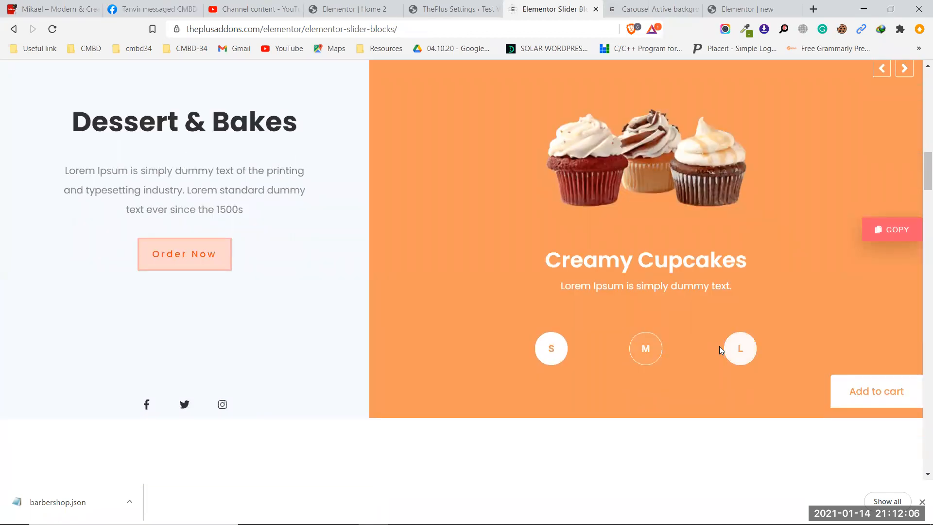
pyautogui.click(724, 347)
# Go through the watch slides of the Carousel Anything + Process steps block using its forward arrow and thumbnails
pyautogui.scroll(-8, 655, 333)
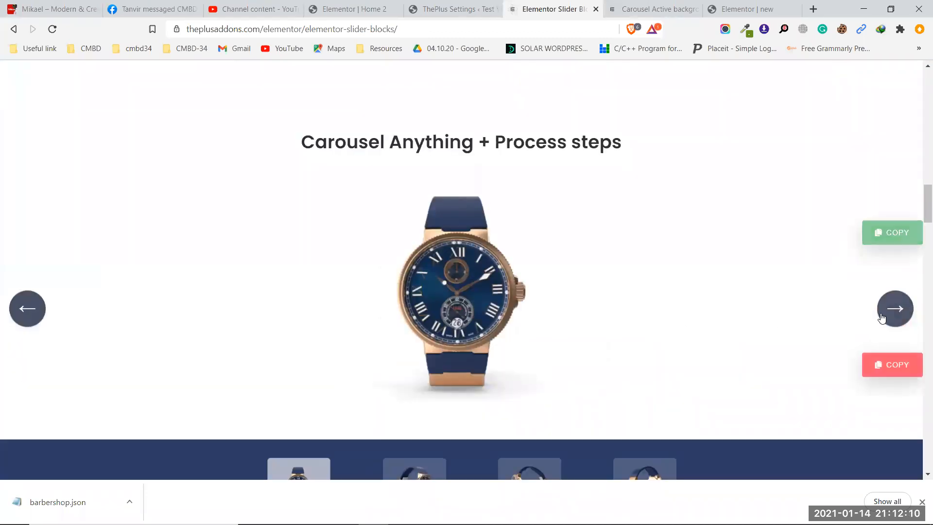
pyautogui.click(889, 315)
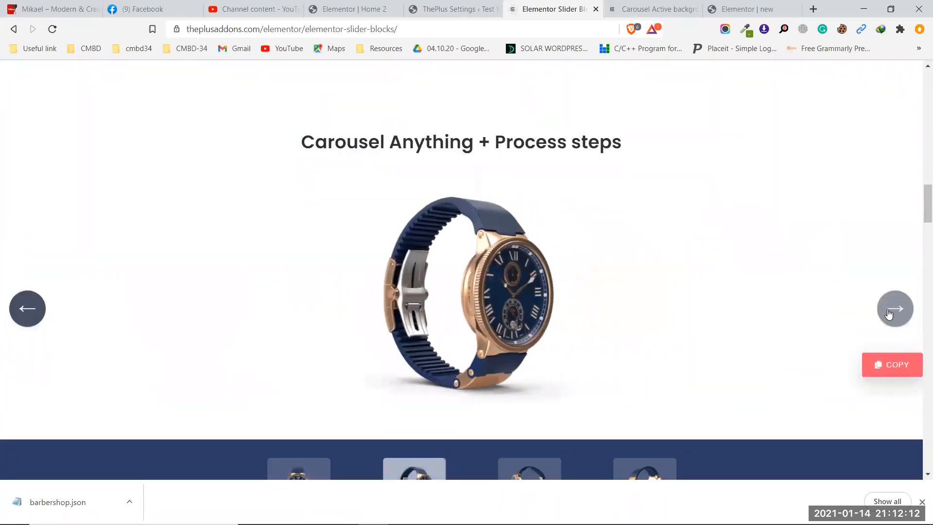
pyautogui.click(889, 315)
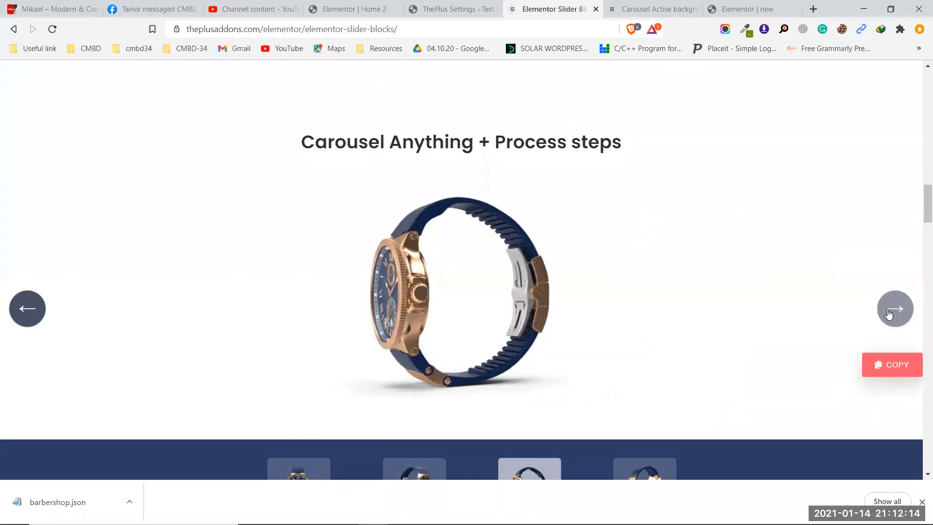
pyautogui.click(889, 314)
pyautogui.scroll(-1, 756, 293)
pyautogui.scroll(-1, 756, 293)
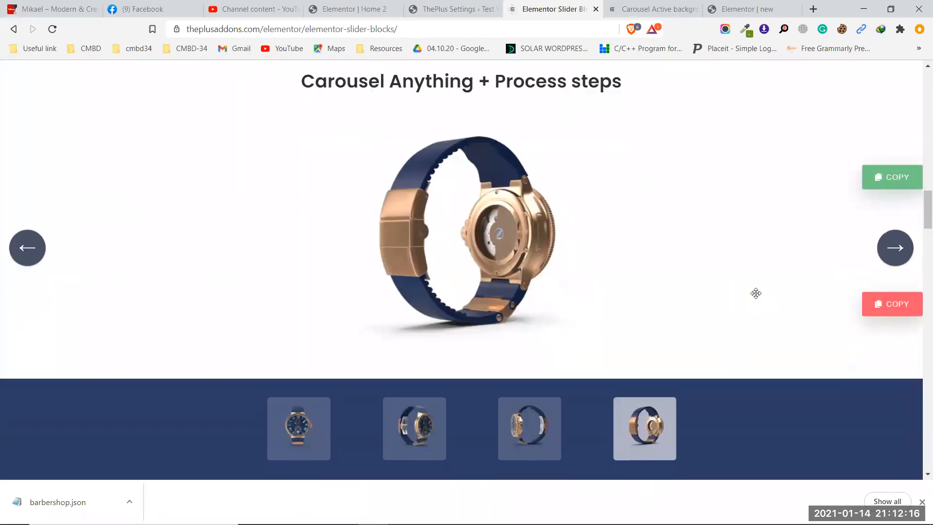
pyautogui.click(519, 425)
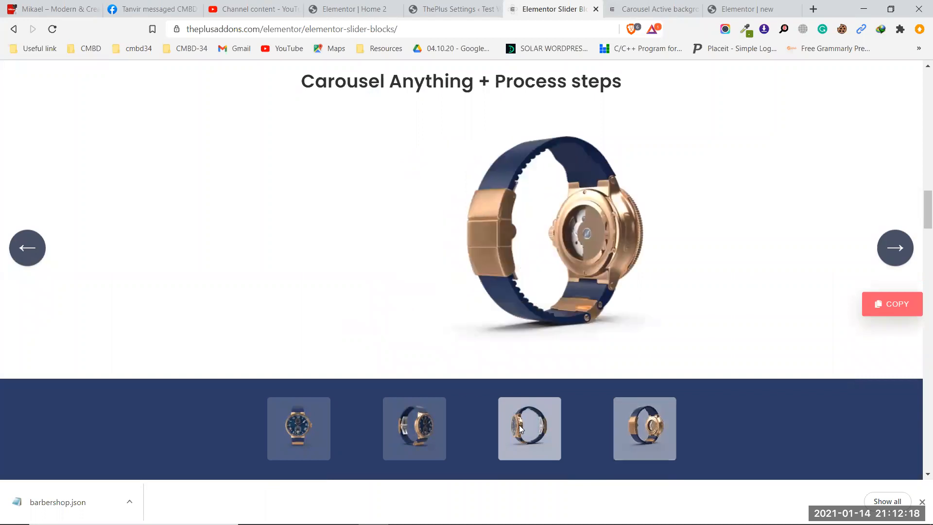
pyautogui.click(329, 422)
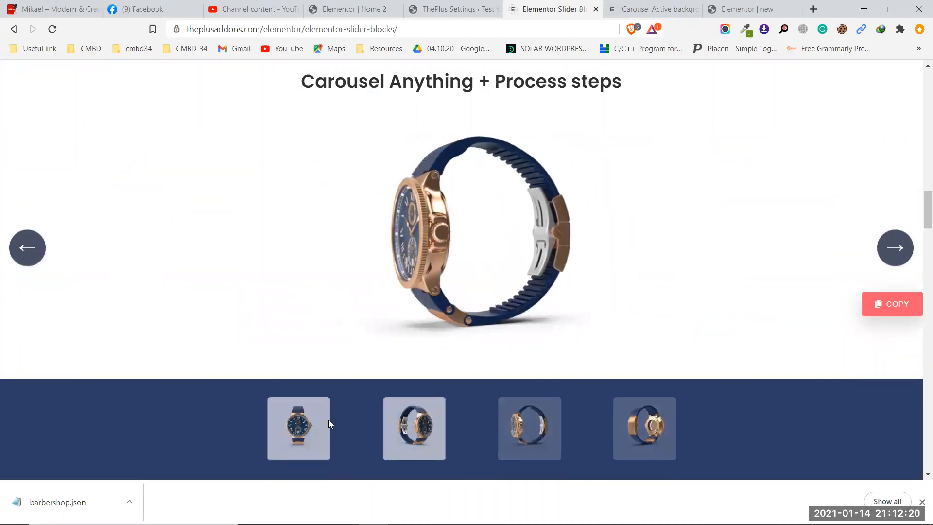
# Preview the Clutches and Shiny Shades slides of the Carousel Anything + Tabs Tours block
pyautogui.scroll(-9, 736, 271)
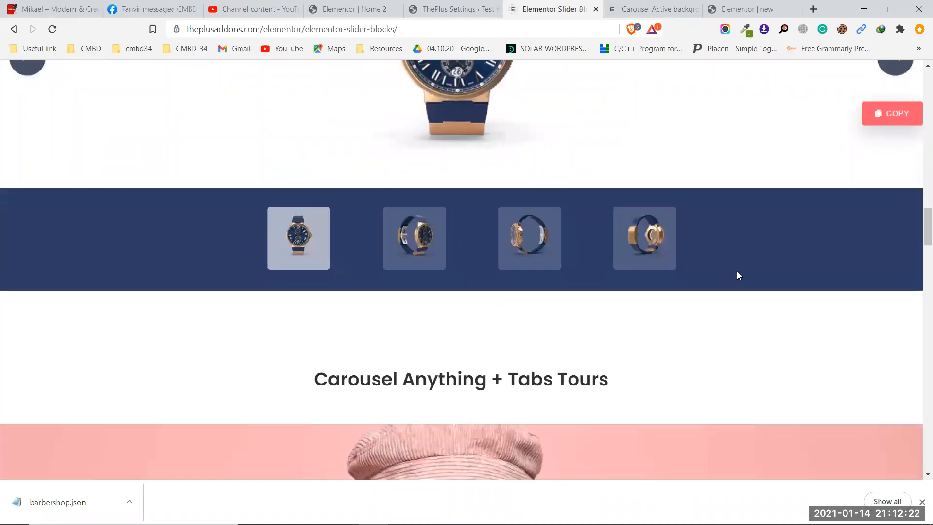
pyautogui.scroll(-5, 737, 272)
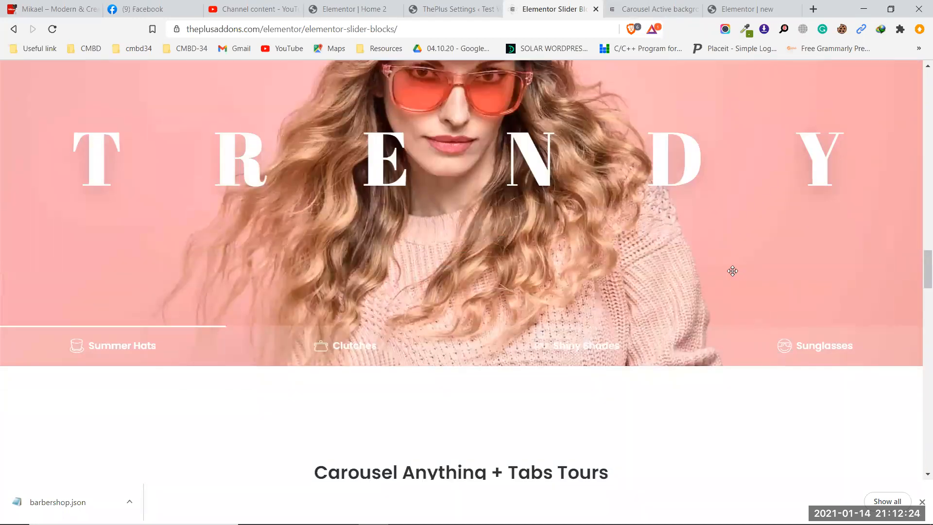
pyautogui.click(342, 356)
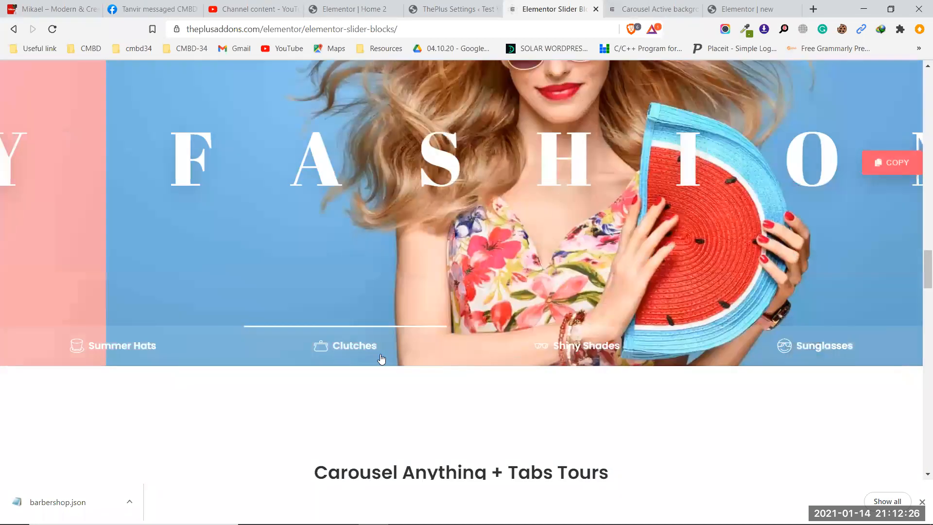
pyautogui.click(547, 360)
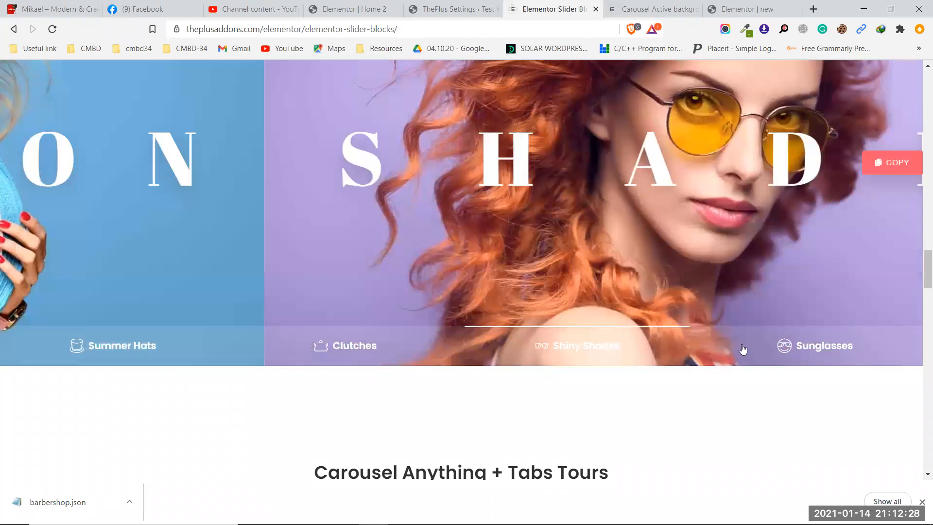
# Preview the second and third slides of the Carousel Anything + Process steps Vertical block
pyautogui.scroll(-11, 662, 333)
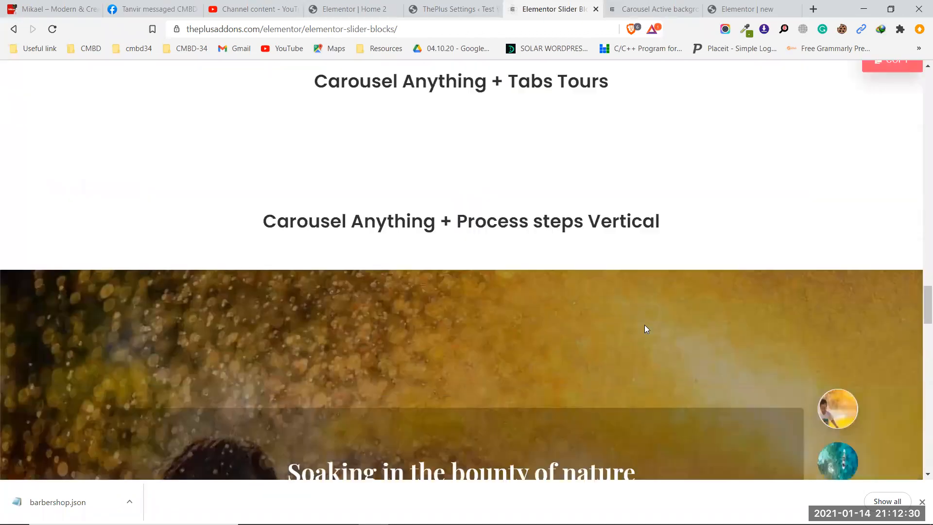
pyautogui.scroll(-3, 644, 325)
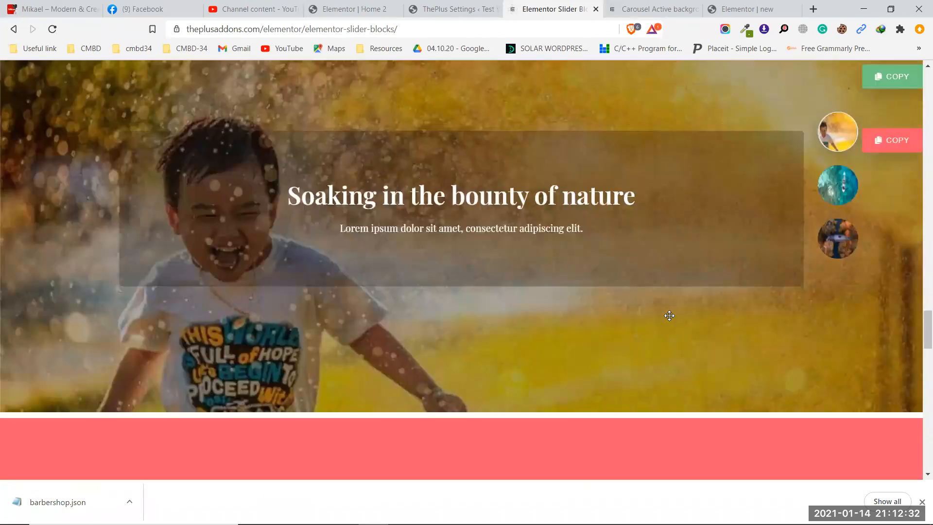
pyautogui.click(832, 187)
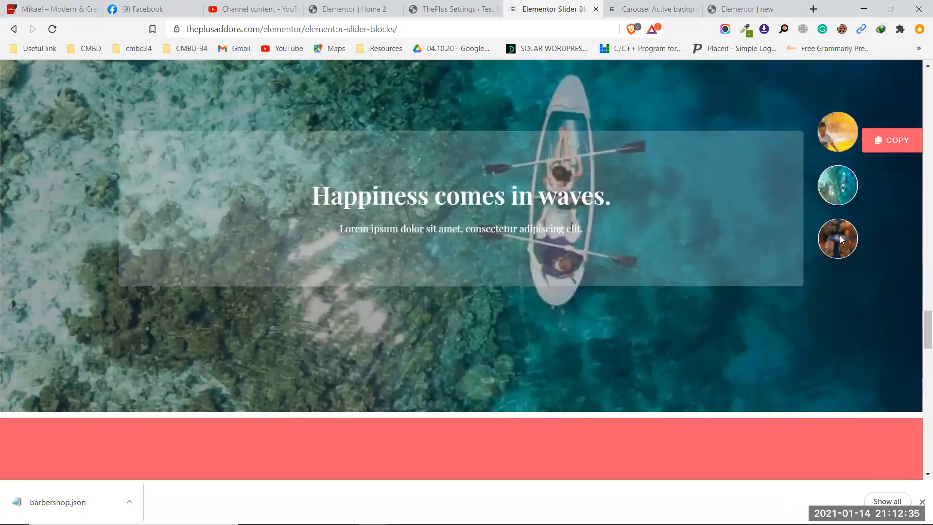
pyautogui.click(839, 237)
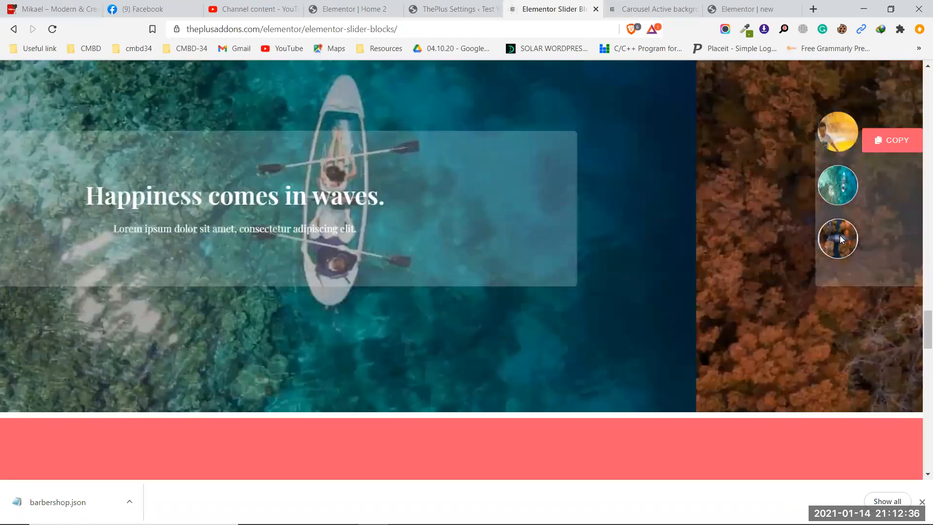
# Preview the hat and handbag slides of the red fashion slider that starts with Optical Express
pyautogui.scroll(-6, 688, 267)
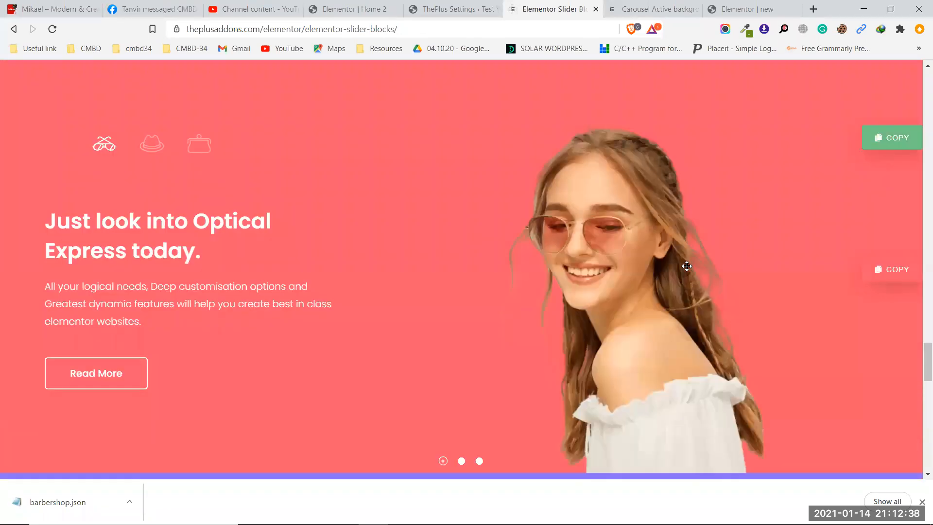
pyautogui.click(152, 146)
pyautogui.click(205, 146)
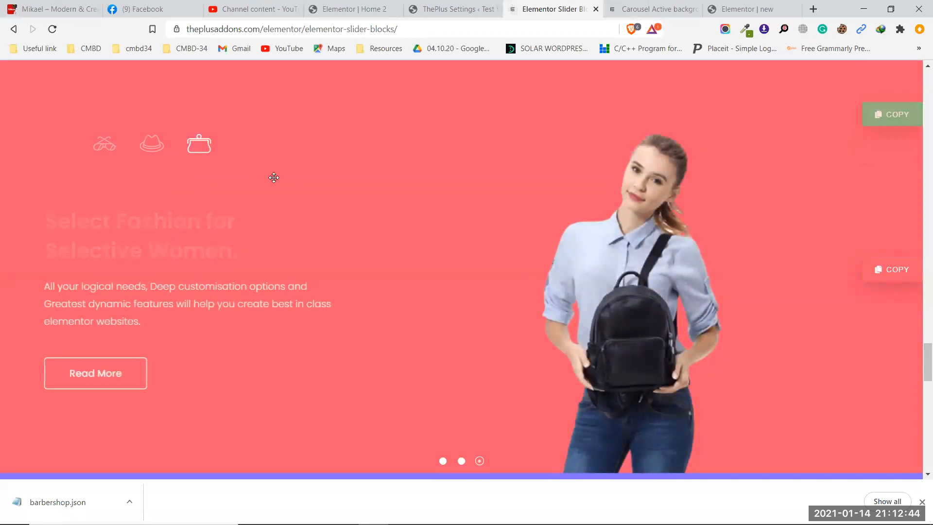
# Skim the slider blocks page down to its pricing section and back up, and return to the Plus Designs page
pyautogui.scroll(-5, 513, 369)
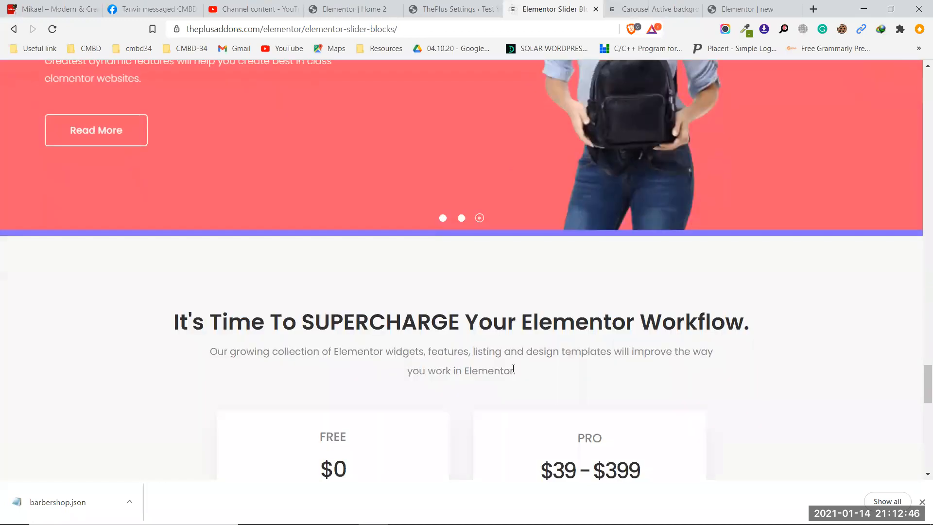
pyautogui.scroll(-5, 513, 369)
pyautogui.scroll(20, 513, 368)
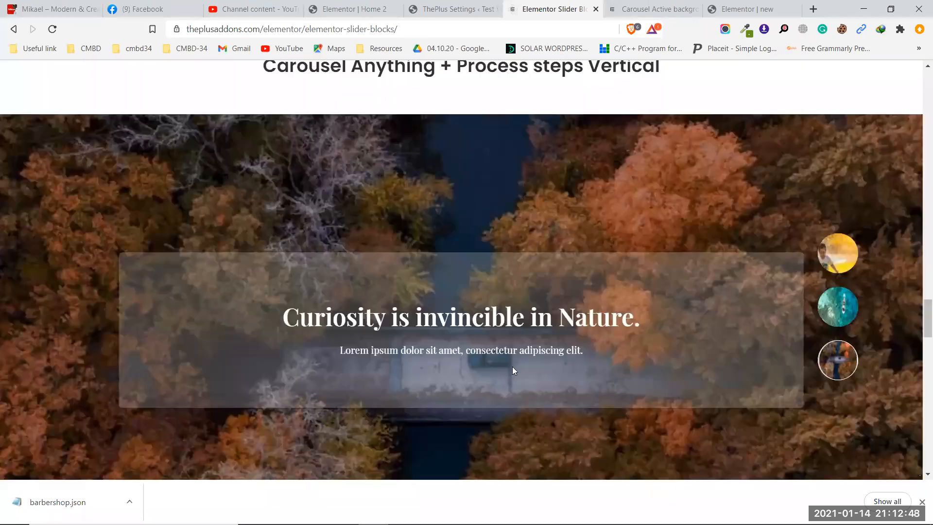
pyautogui.scroll(10, 512, 370)
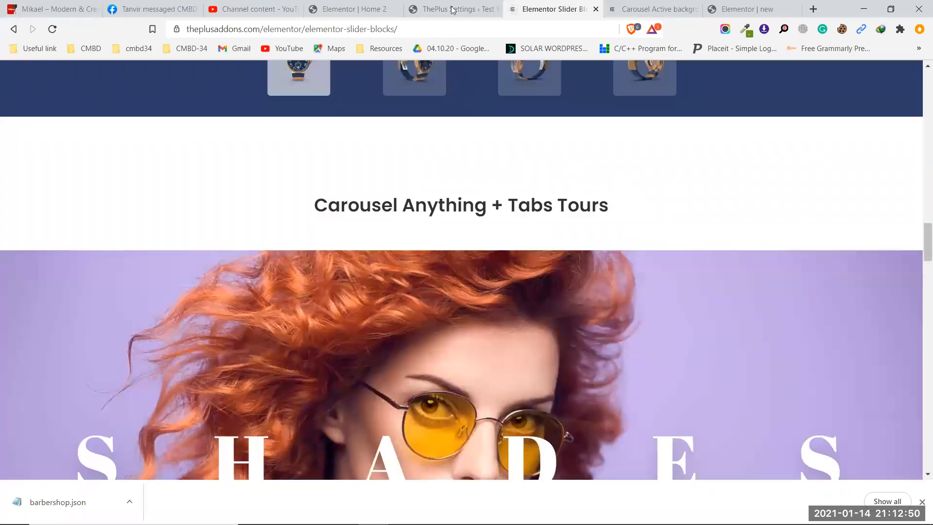
pyautogui.click(452, 10)
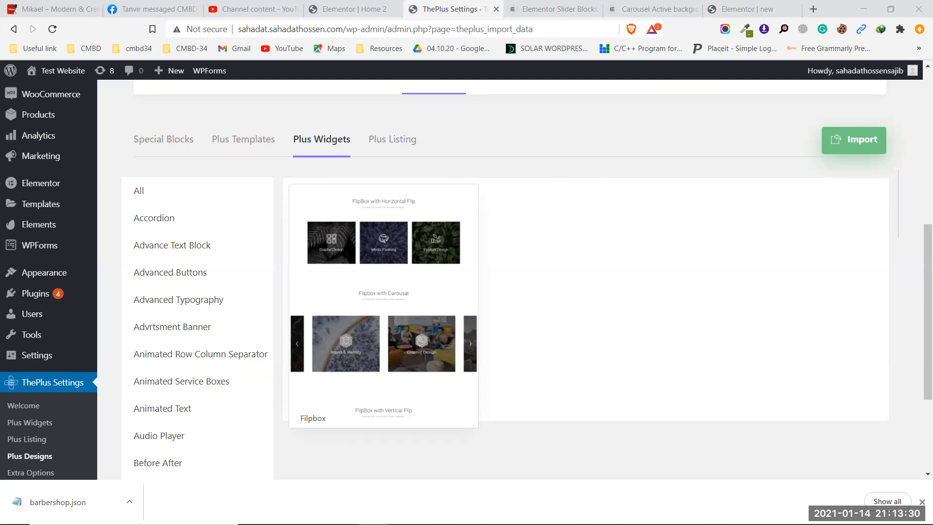
# Switch to Google Drive, upload the-plus-addons-for-elementor.zip from Downloads into My Drive, and return to the Plus Designs page
pyautogui.click(344, 513)
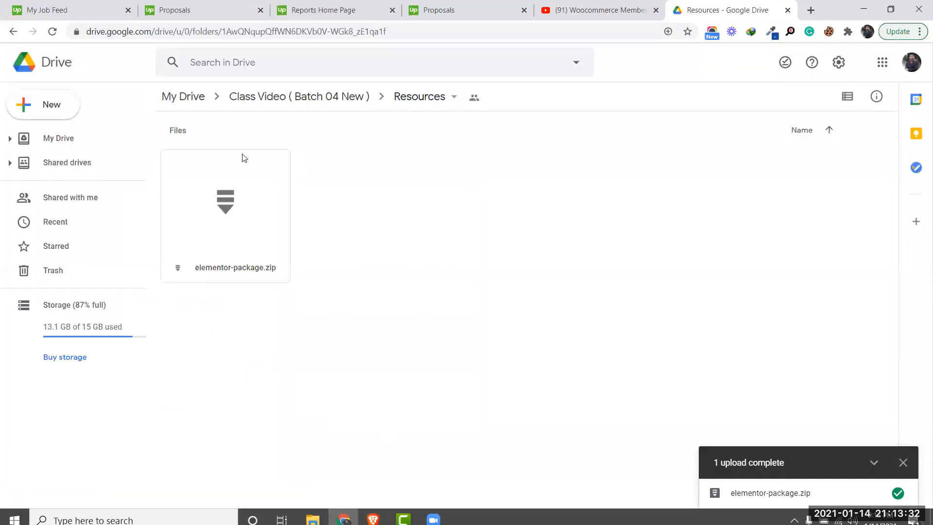
pyautogui.click(73, 141)
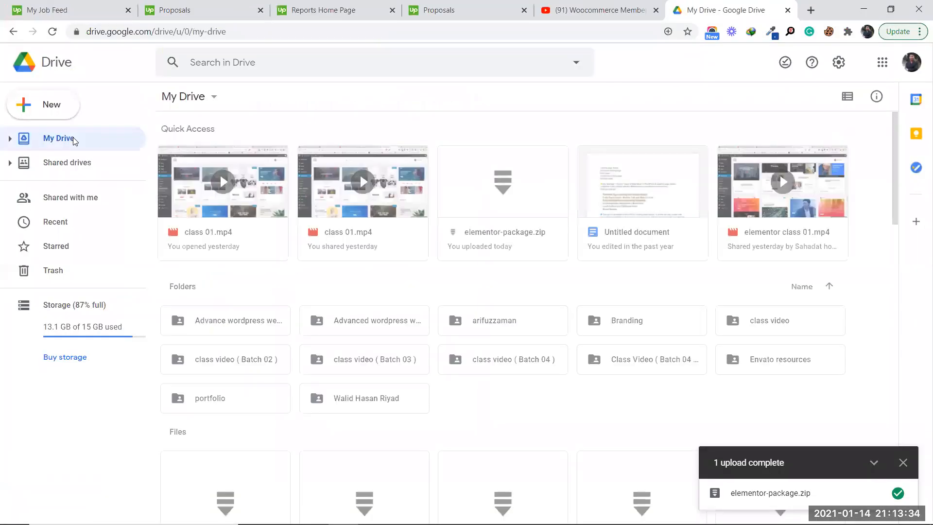
pyautogui.rightClick(301, 281)
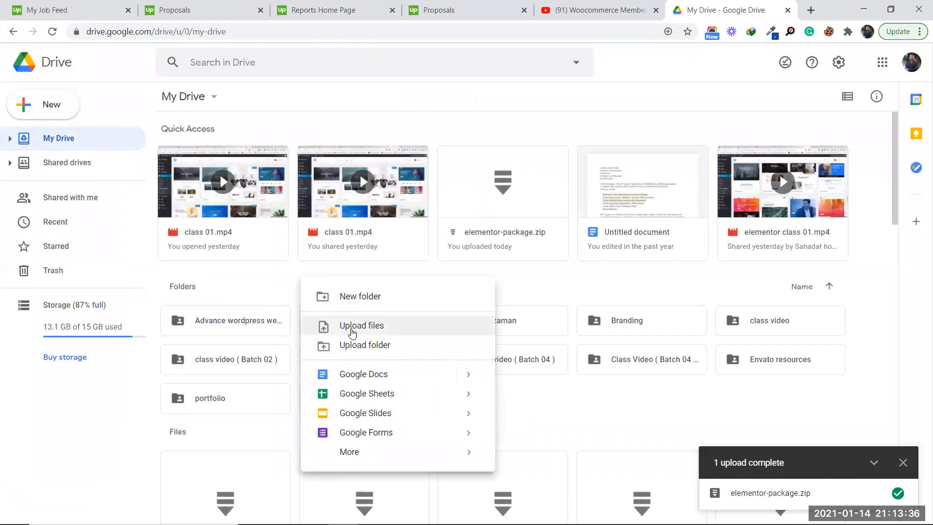
pyautogui.click(344, 323)
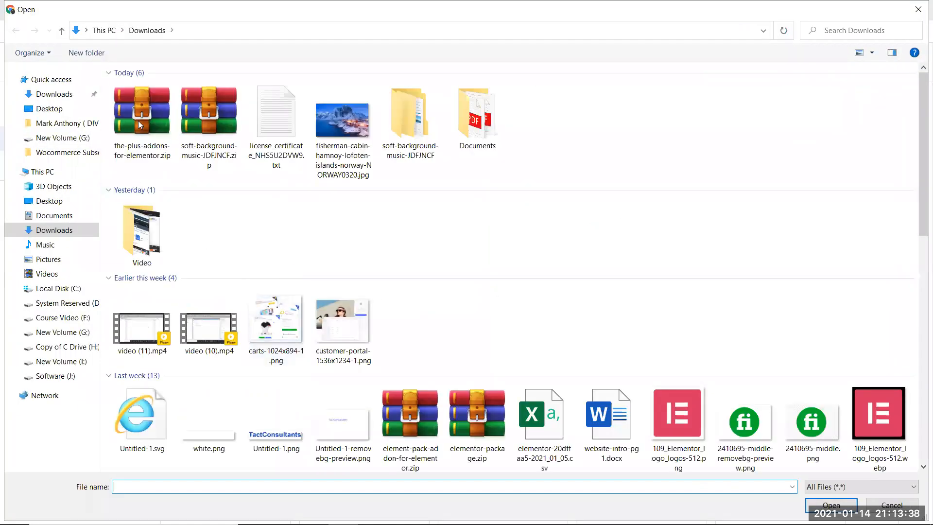
pyautogui.click(140, 121)
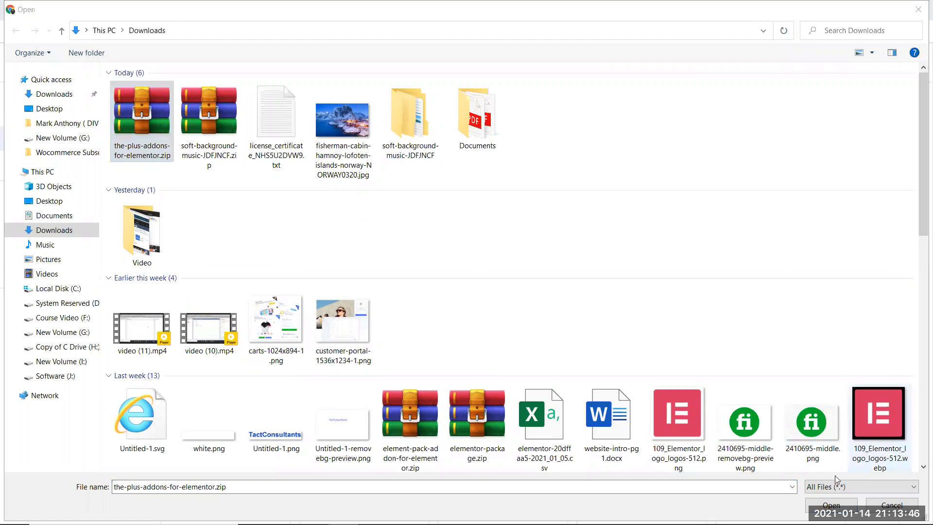
pyautogui.press('Return')
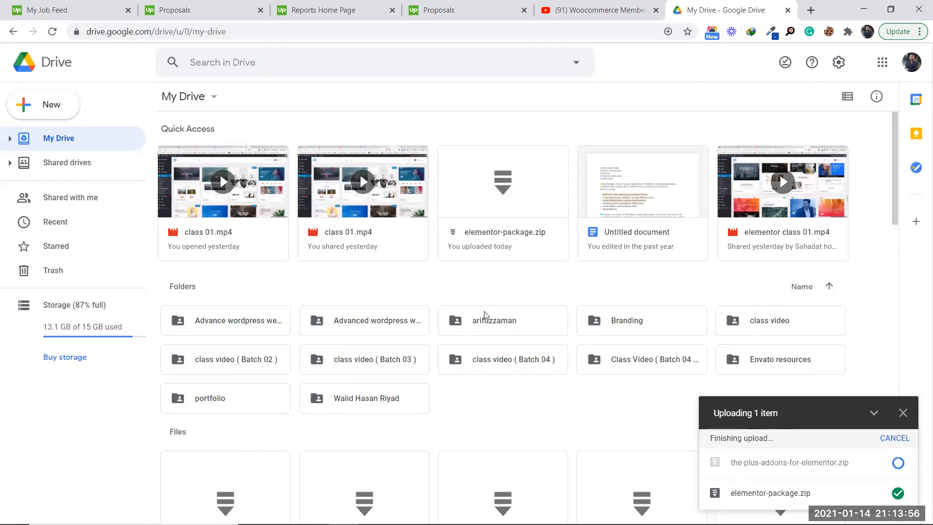
pyautogui.click(865, 9)
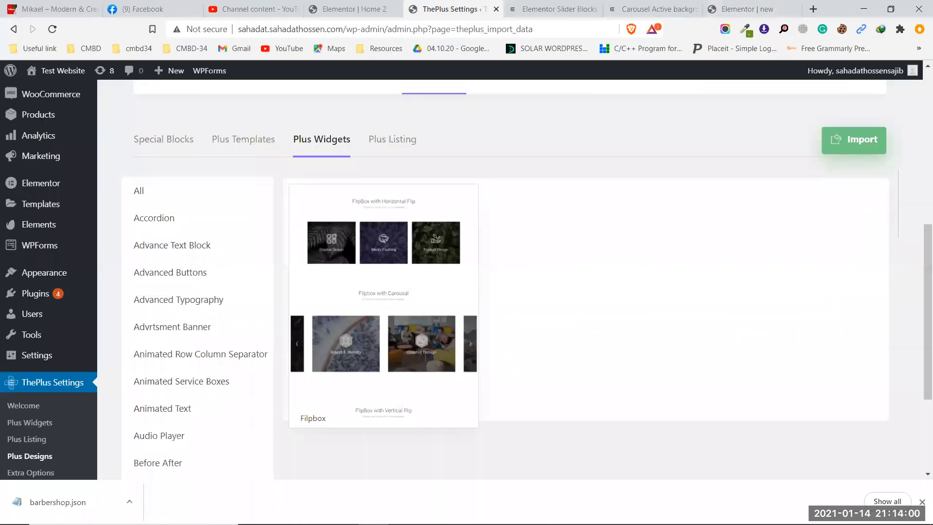